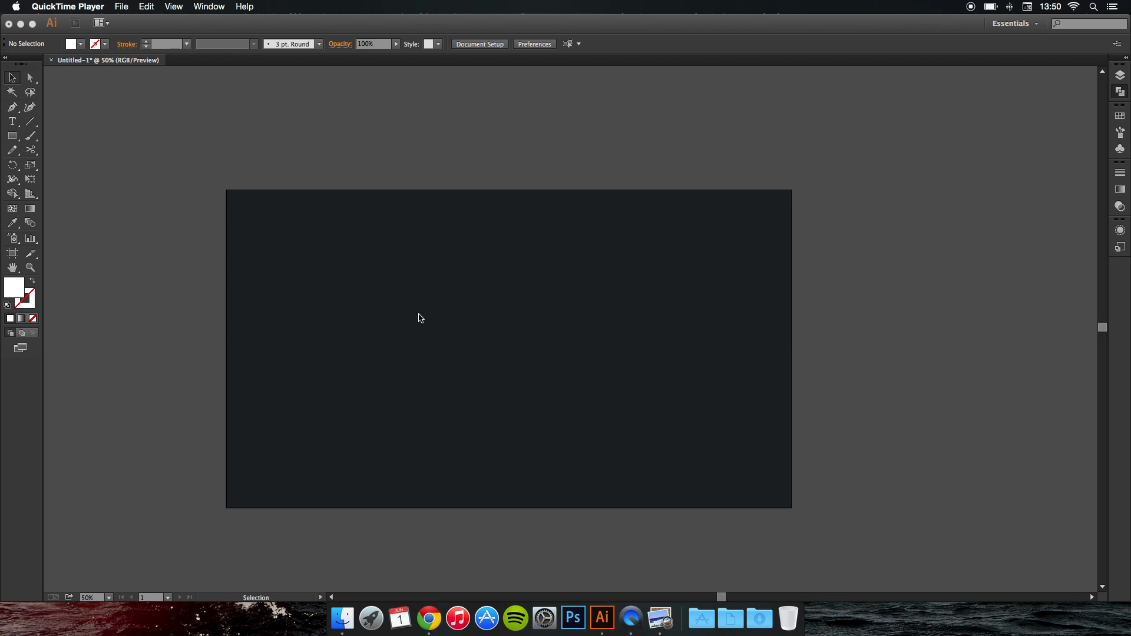
Draw a white circle about 115 px in diameter with the Ellipse tool, slightly below and left of the artboard's centre
left_click(12, 136)
left_click_drag(12, 135, 50, 164)
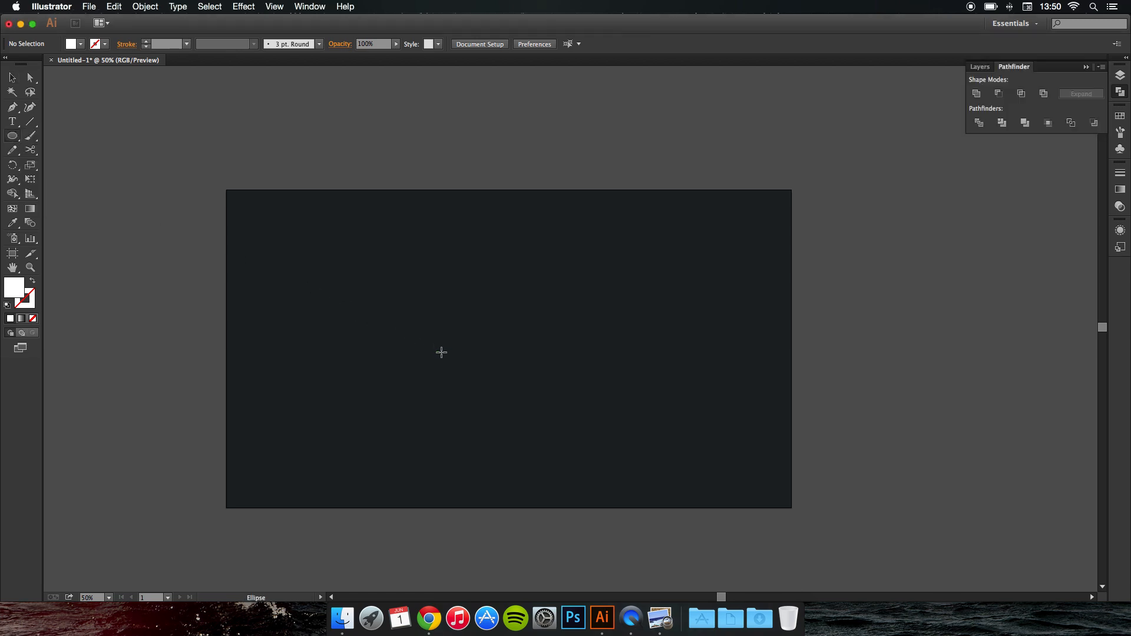
scroll(429, 389, "up", 1)
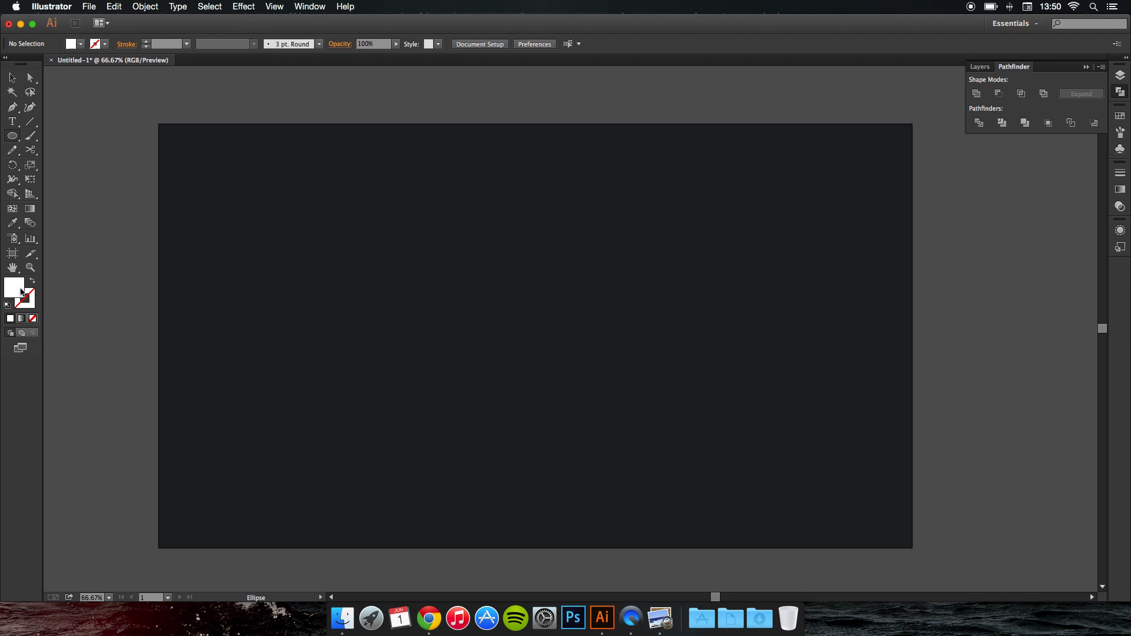
left_click_drag(375, 354, 410, 399)
left_click(12, 77)
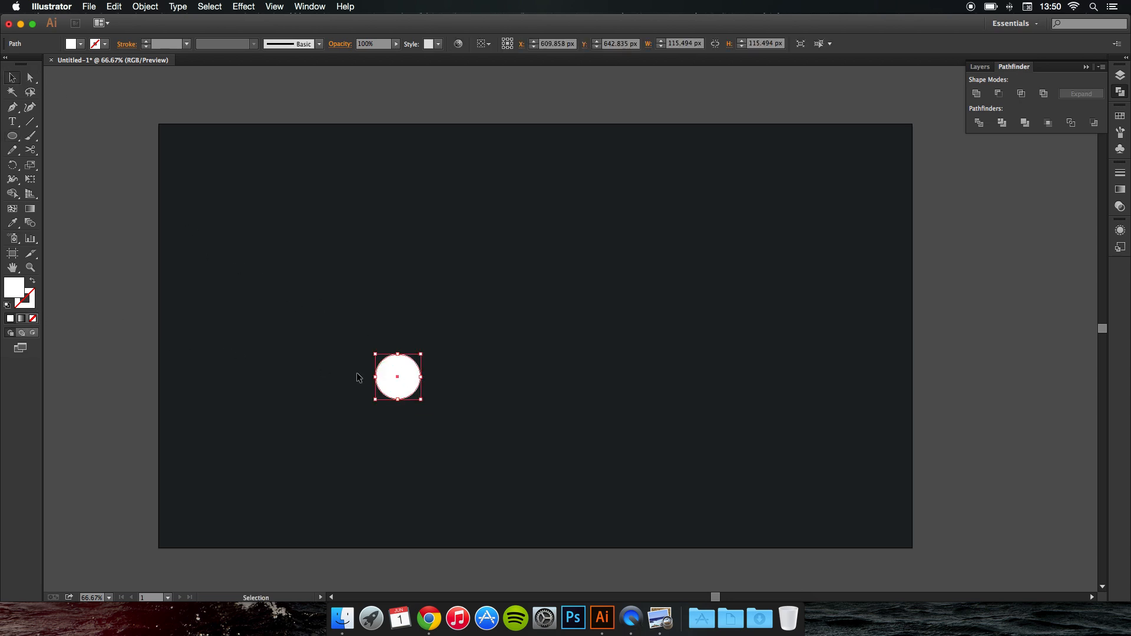
Draw a rectangle about 115 by 72 px, as wide as the circle, rising from the circle's horizontal midline to above its top
scroll(452, 380, "up", 3)
left_click(414, 368)
left_click_drag(461, 333, 496, 340)
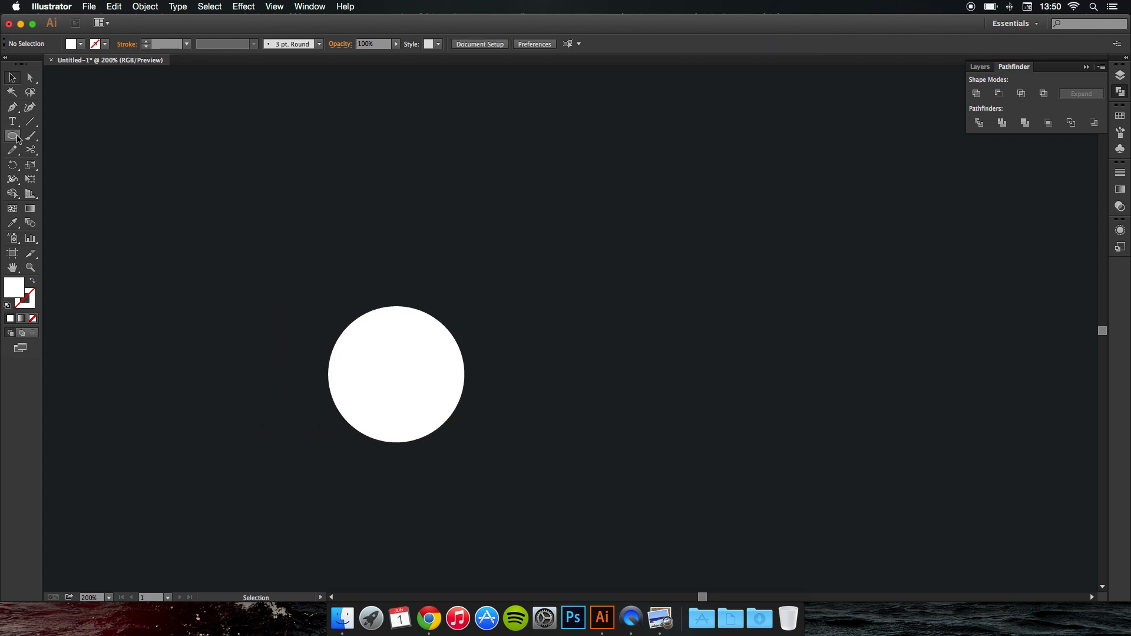
left_click_drag(17, 139, 38, 140)
mouse_move(327, 375)
left_mouse_down()
mouse_move(396, 341)
mouse_move(464, 271)
mouse_move(465, 290)
left_mouse_up()
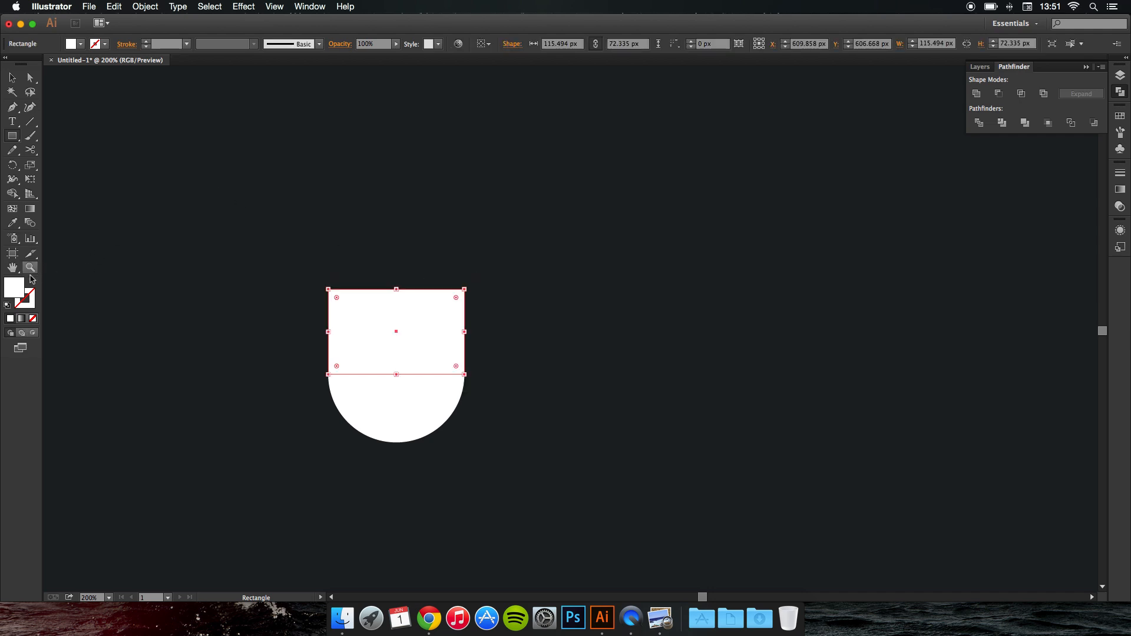
Fill the rectangle with pink E02F73 and send it behind the white circle
double_click(15, 288)
left_click(183, 112)
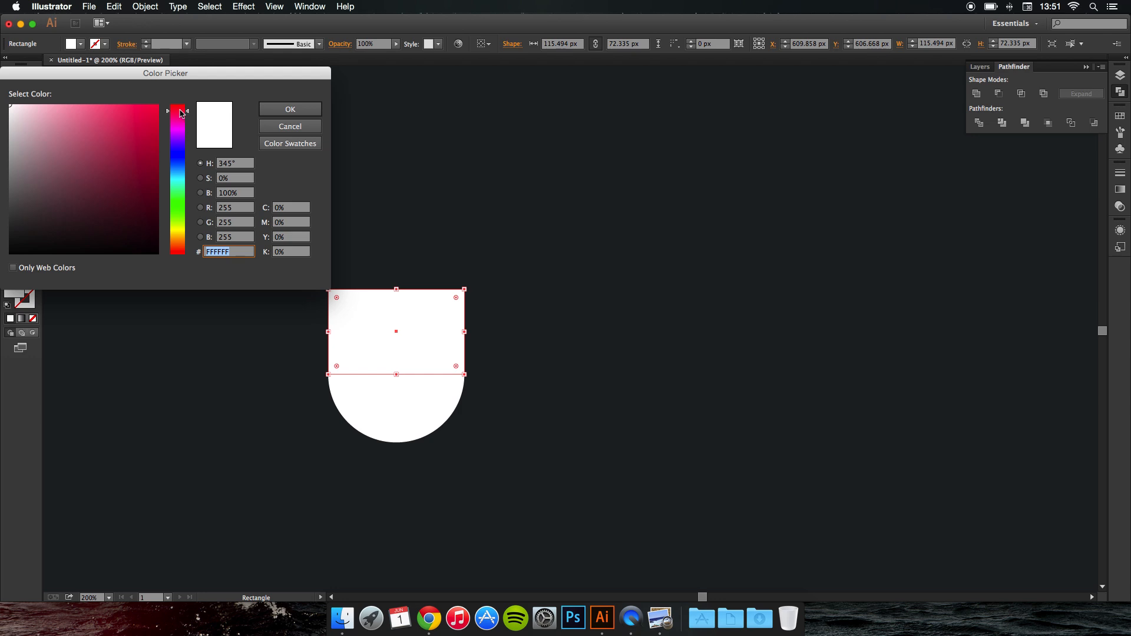
left_click(122, 125)
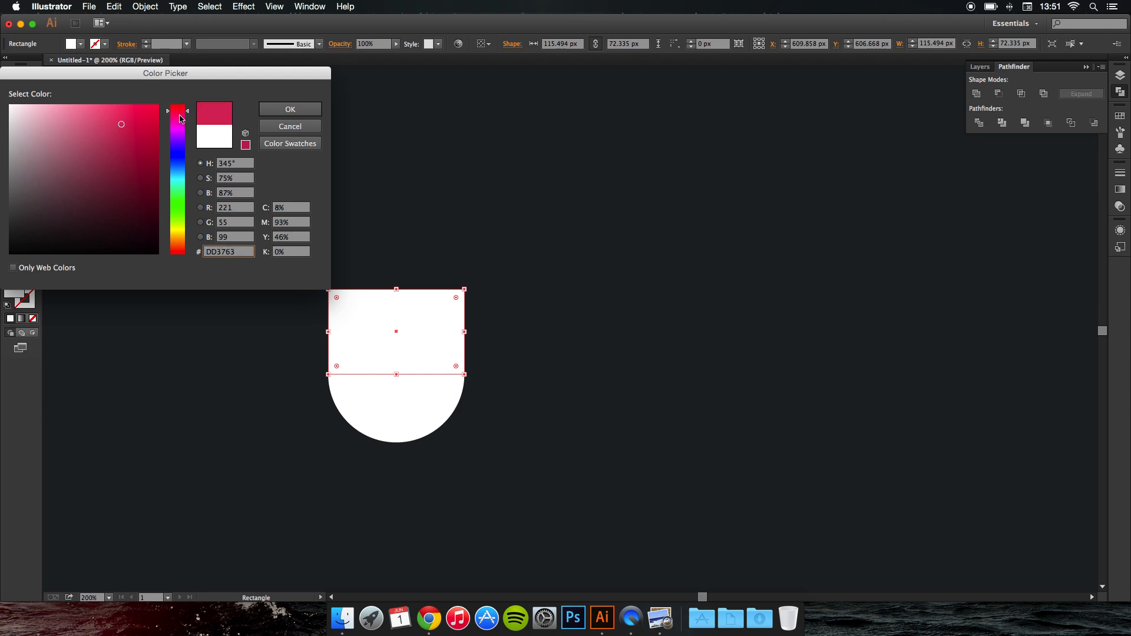
left_click_drag(125, 123, 127, 122)
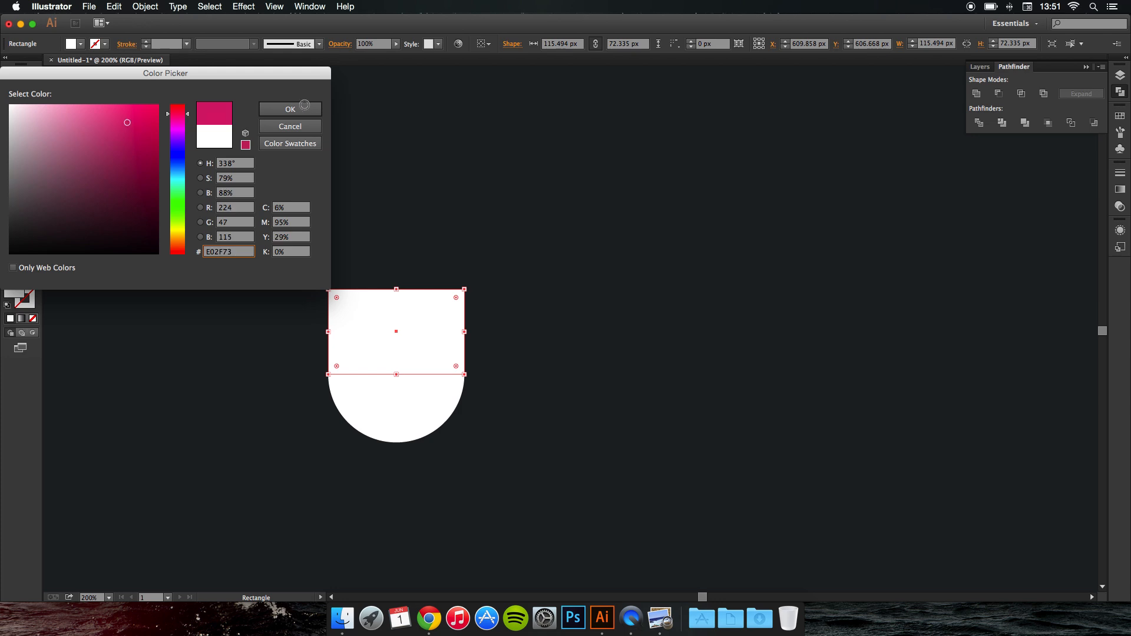
left_click(290, 109)
left_click(12, 77)
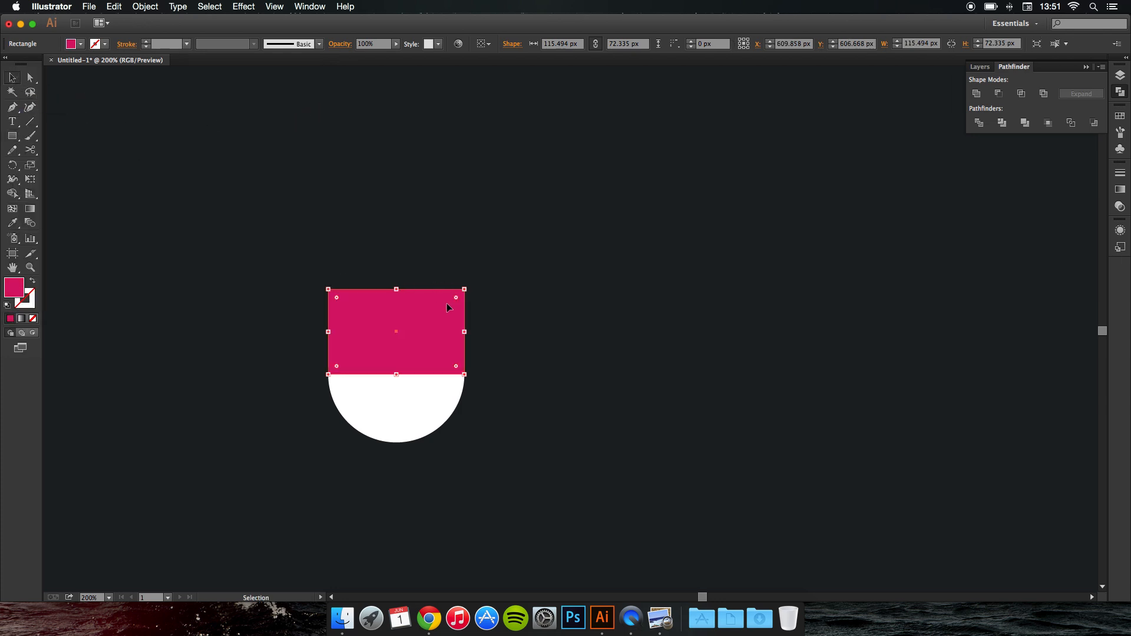
key("super+shift+bracketleft")
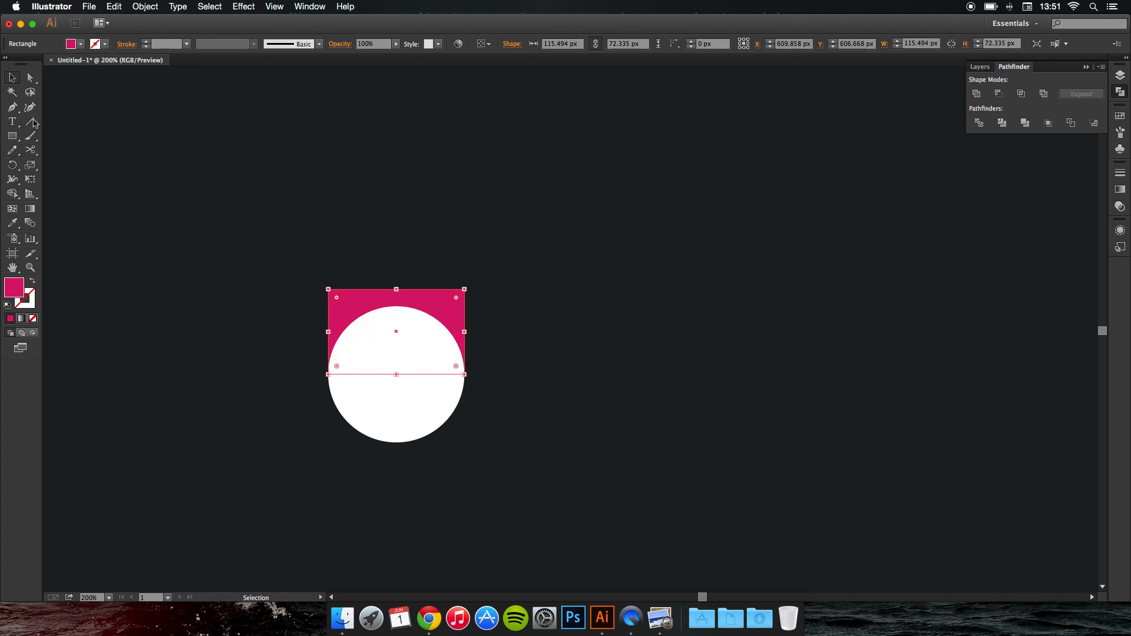
Draw a narrow pink vertical bar about 29 by 129 px standing on the upper-left corner of the pink rectangle
left_click(12, 136)
key("super+shift+a")
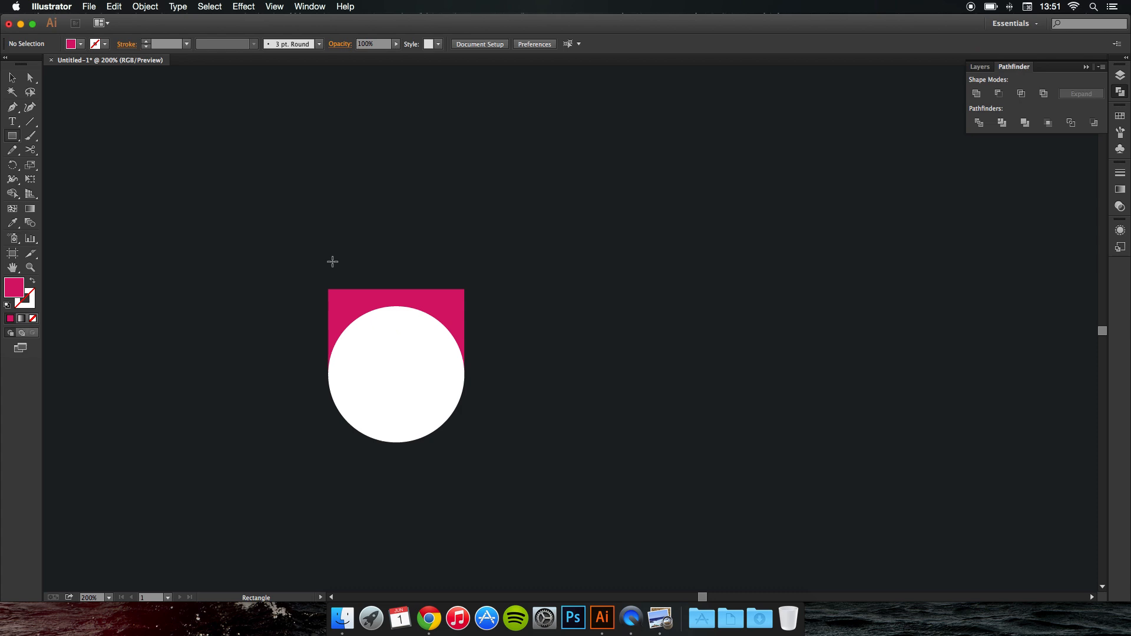
left_click_drag(328, 290, 364, 137)
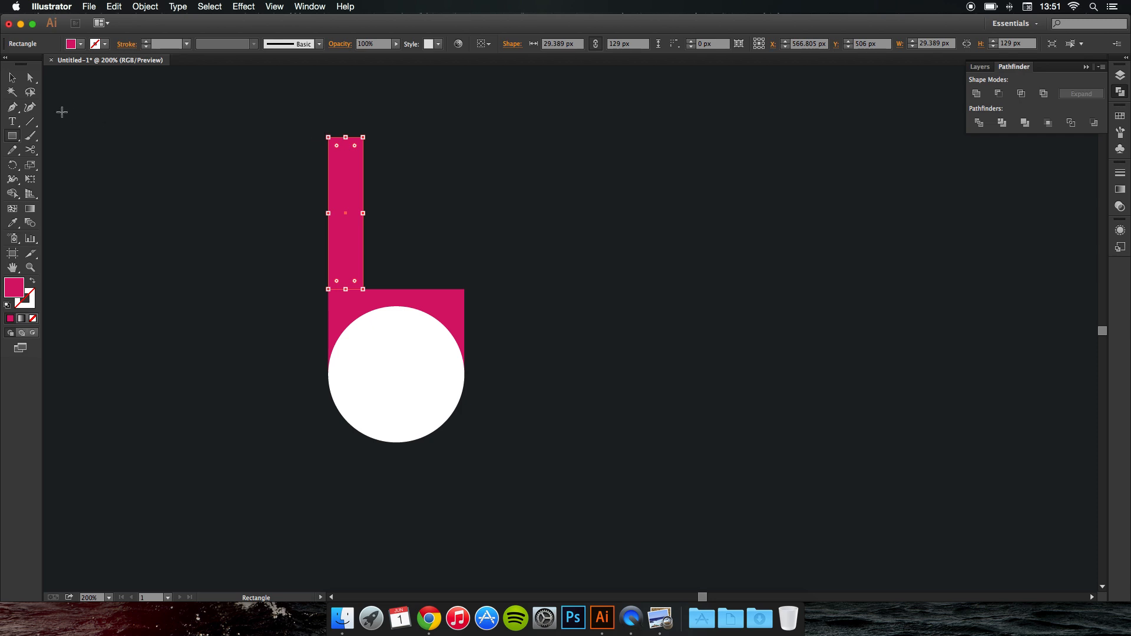
left_click(13, 77)
left_click(118, 112)
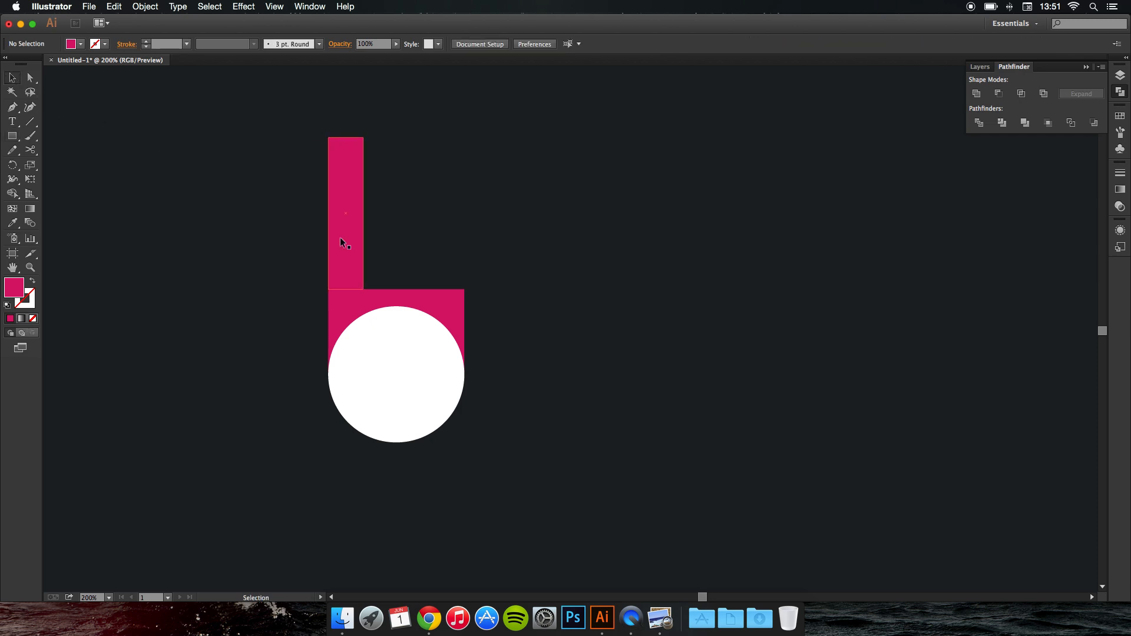
Shift the narrow bar down slightly so it overlaps the rectangle, and stretch its top up to about 155 px tall
left_click_drag(338, 249, 340, 256)
left_click_drag(346, 143, 345, 112)
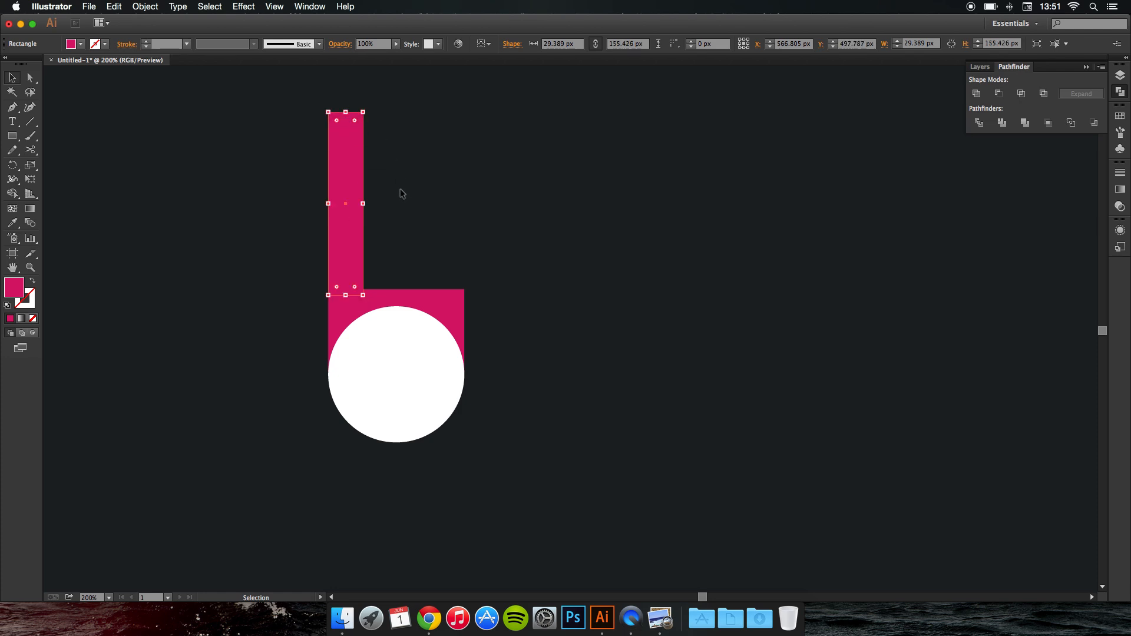
left_click(371, 200)
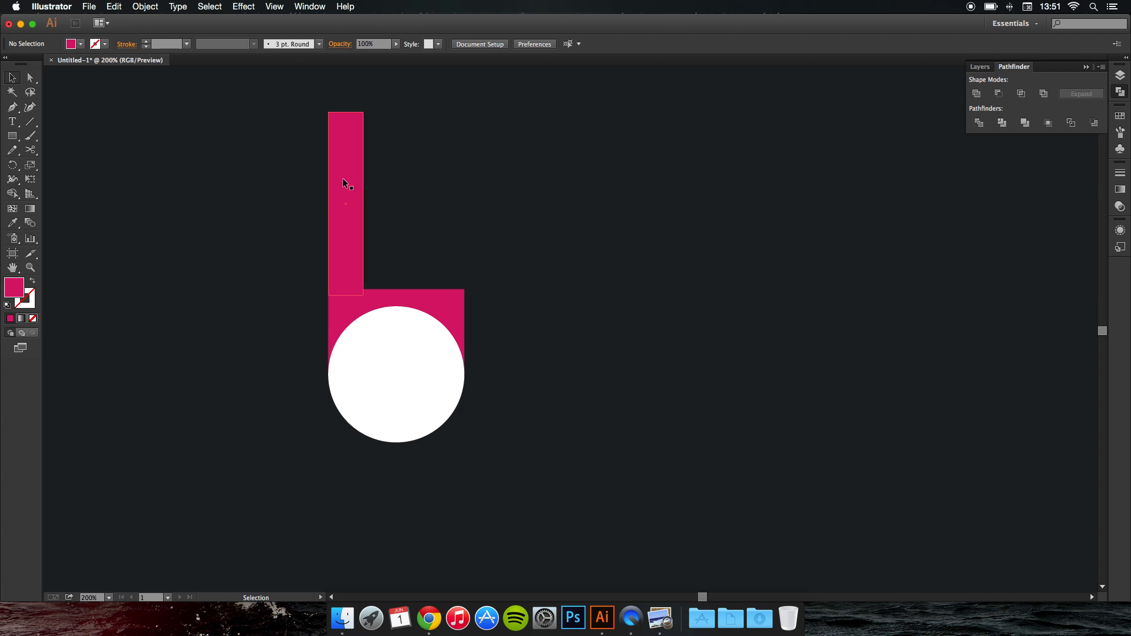
Duplicate the bar directly beside its right edge and fill the copy with the dark background colour using the Eyedropper
left_click_drag(346, 178, 378, 183)
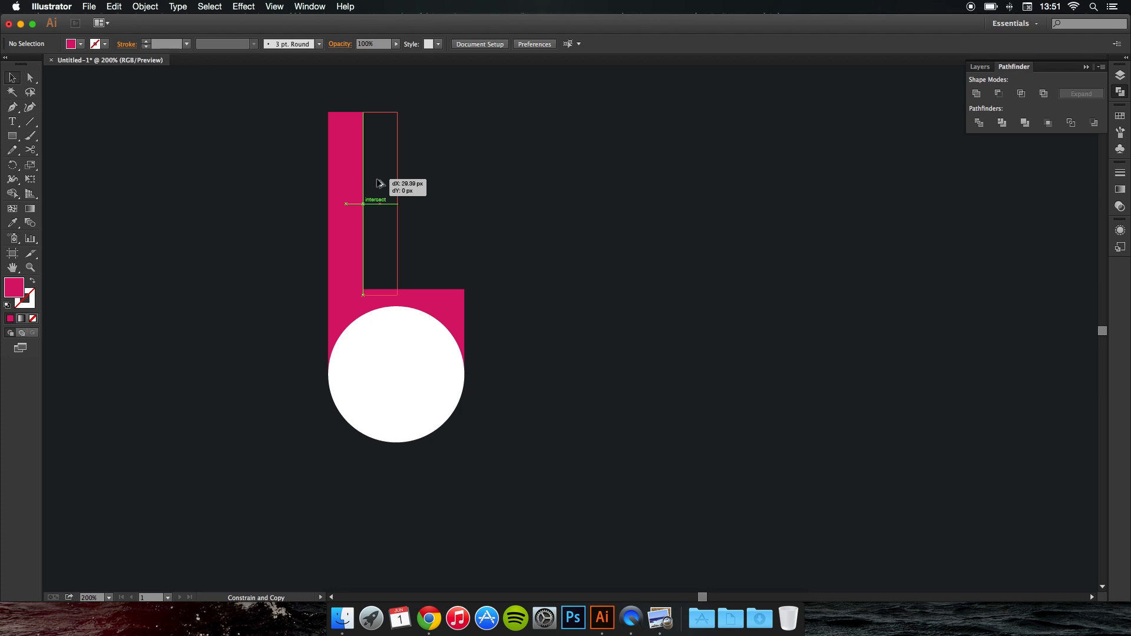
left_click_drag(378, 183, 378, 182)
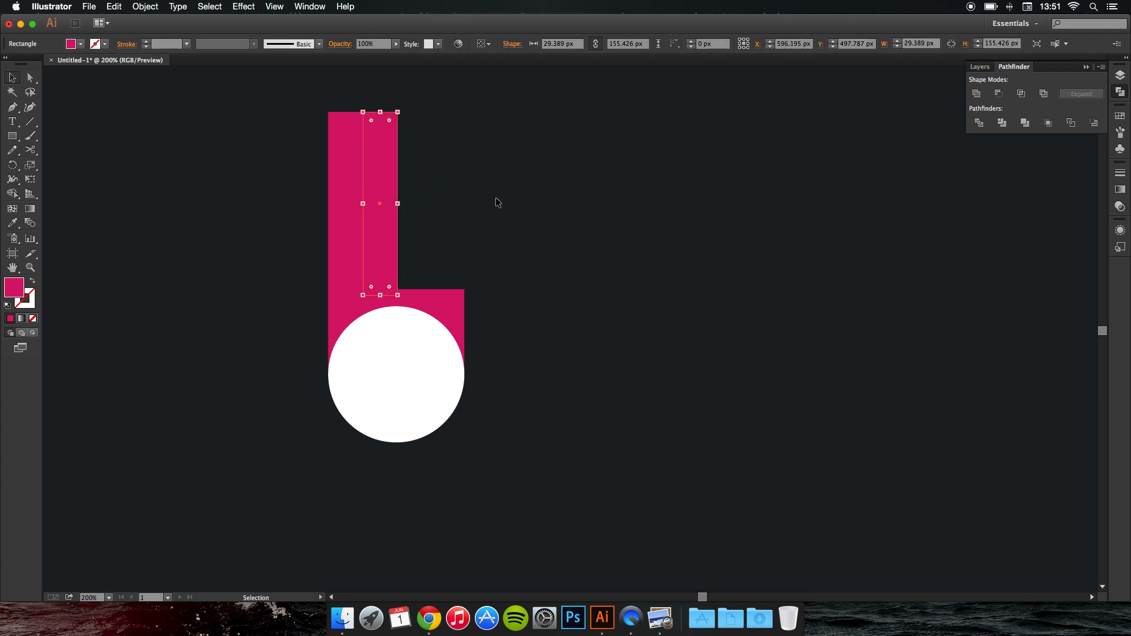
key("i")
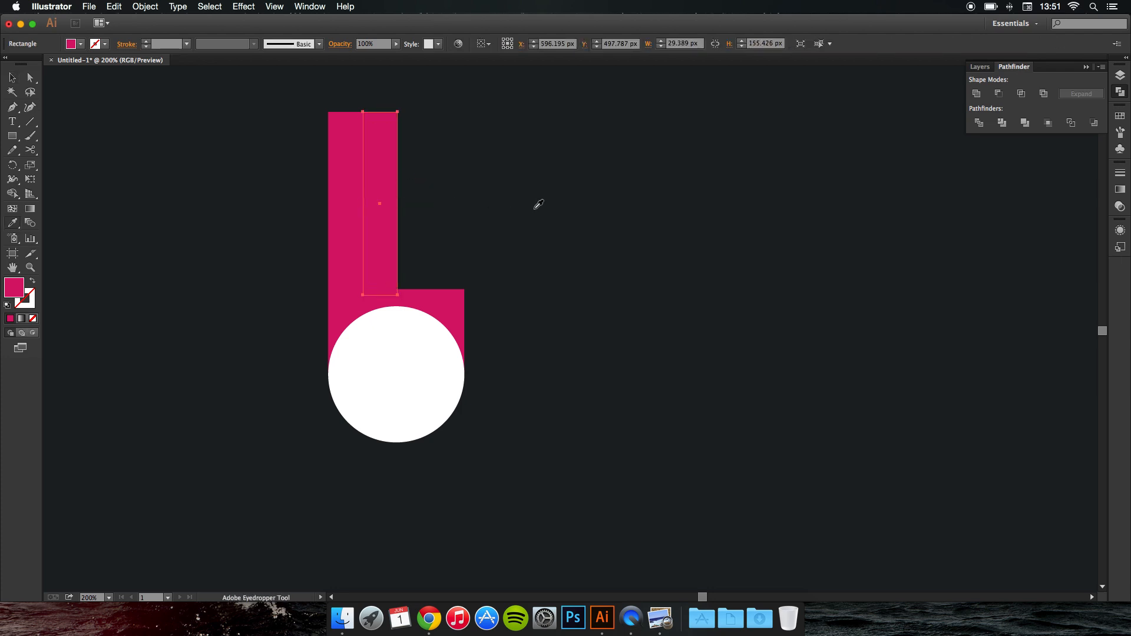
left_click(575, 199)
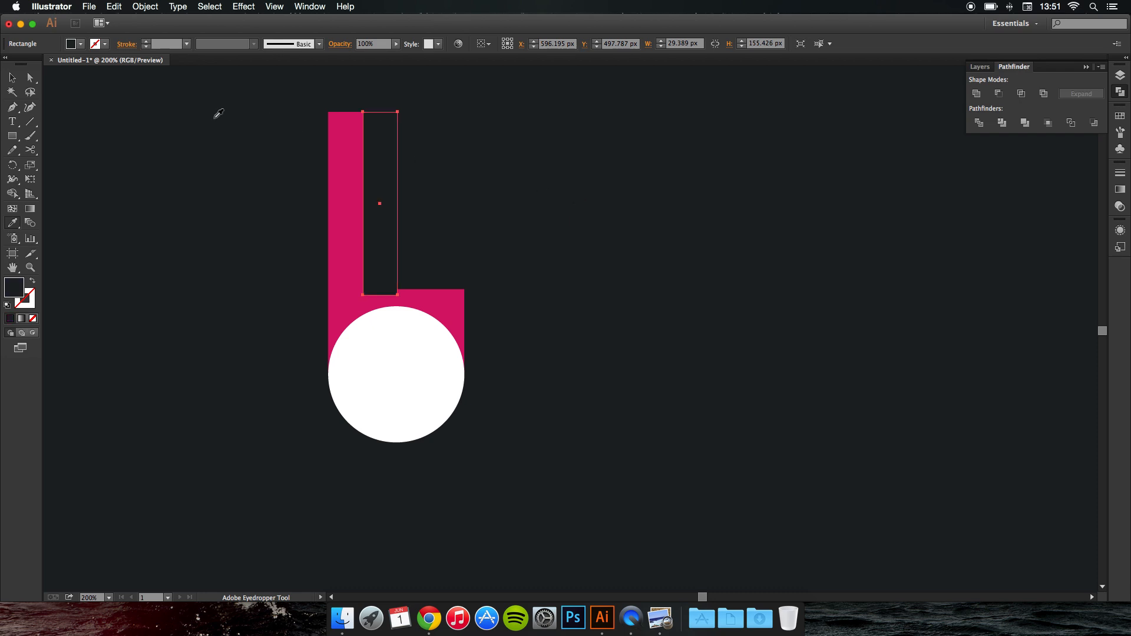
left_click(13, 78)
left_click(157, 136)
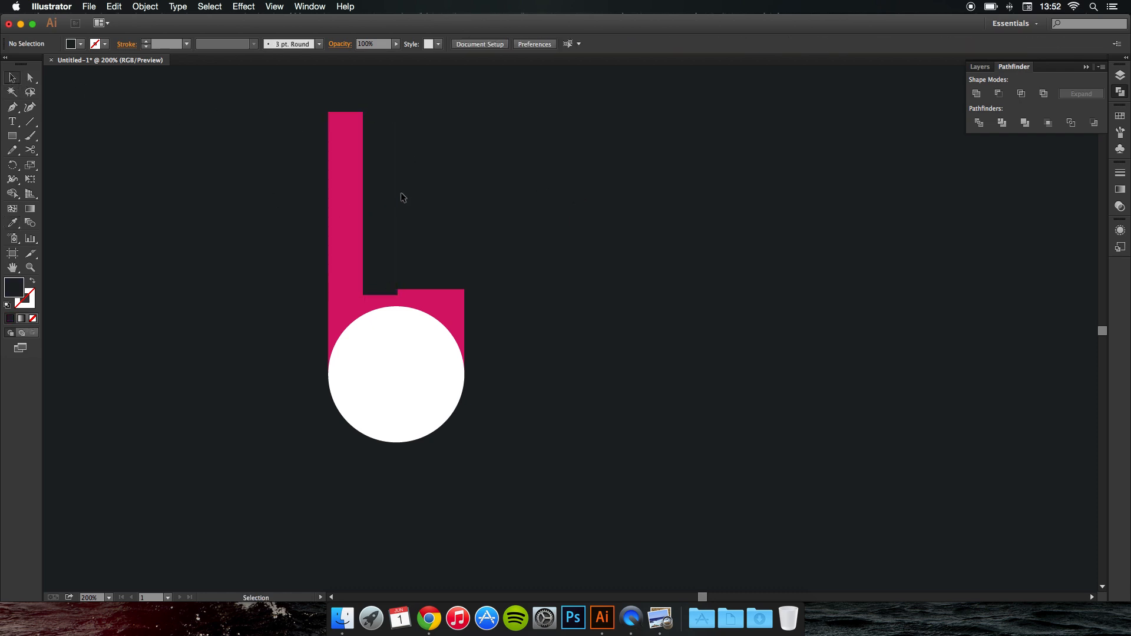
Copy the pink and dark bar pair twice to the right, and add one more pink bar at the end of the row
left_click(384, 202)
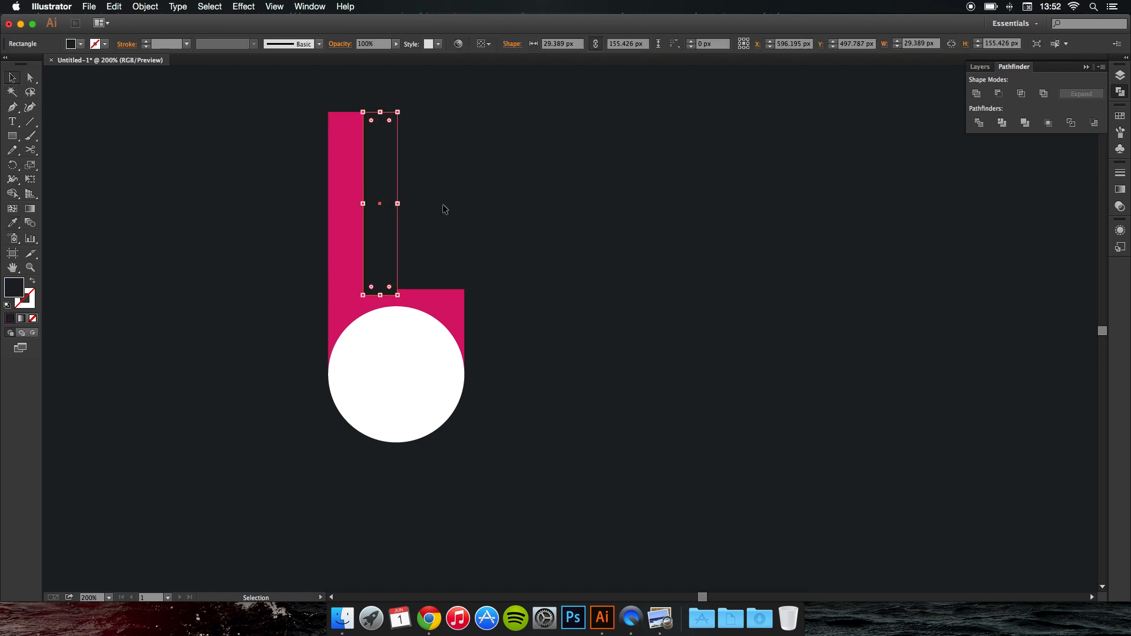
left_click_drag(444, 207, 418, 242)
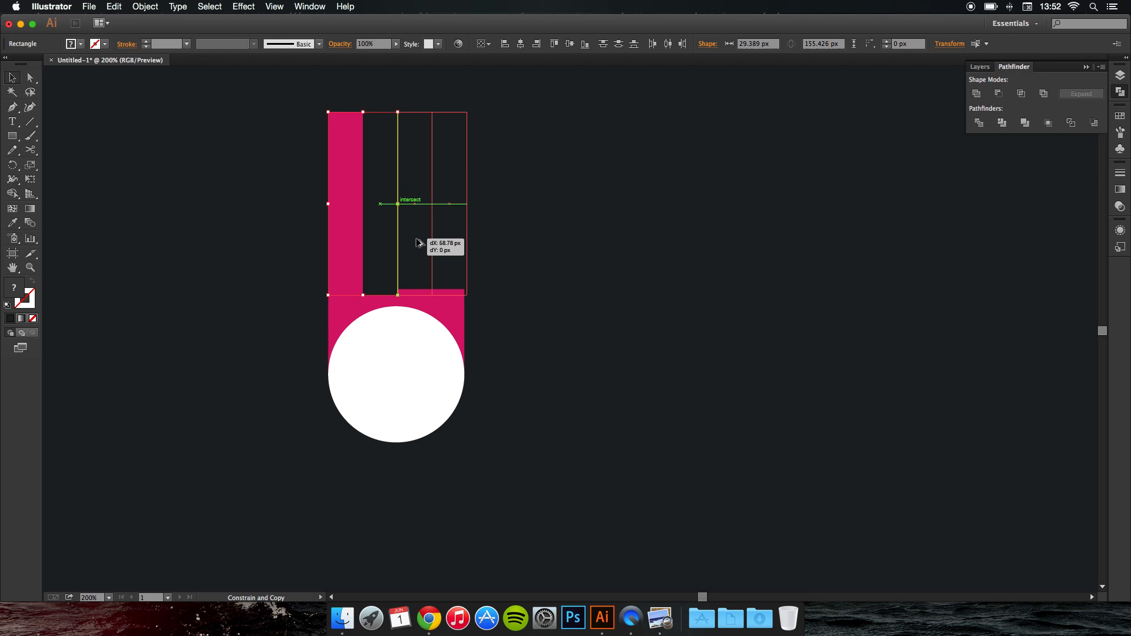
left_click_drag(418, 243, 419, 243)
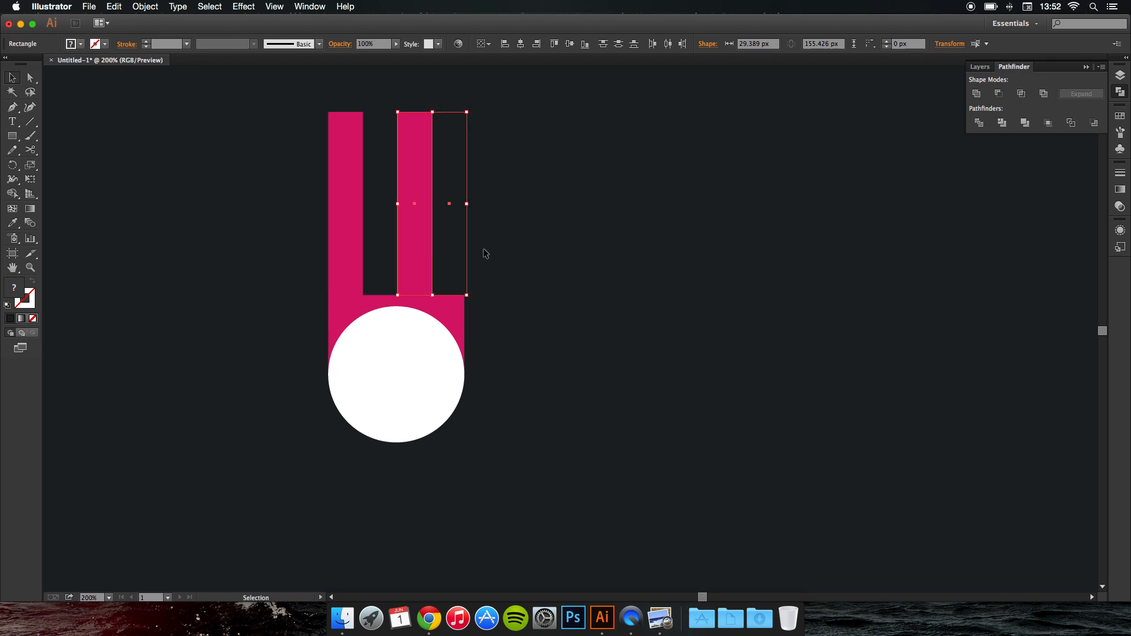
left_click_drag(501, 261, 484, 231)
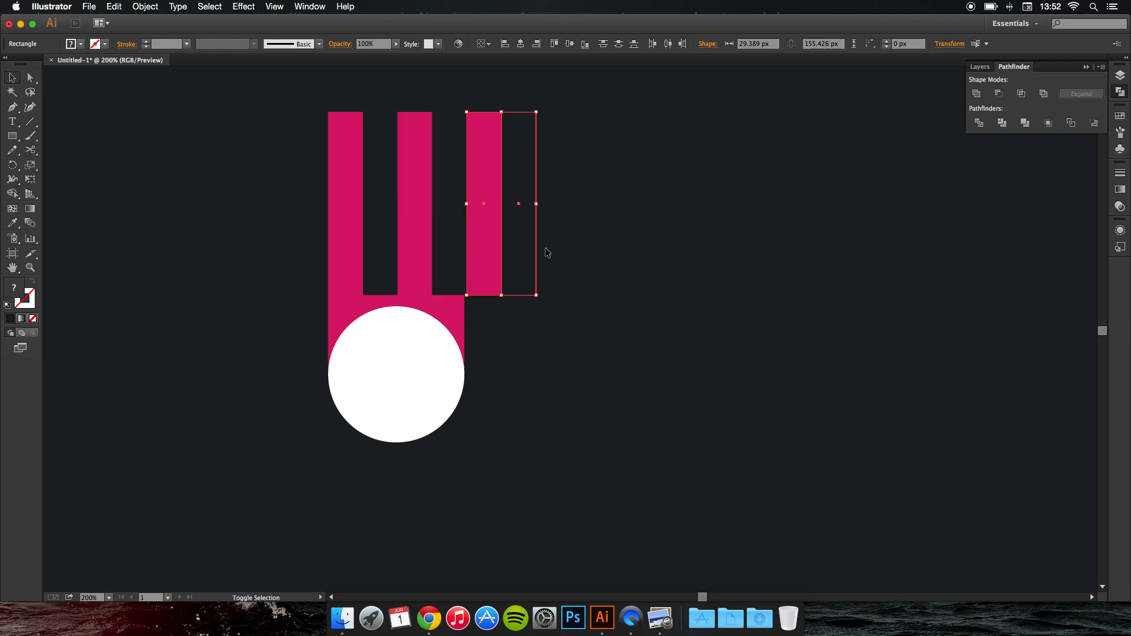
left_click(529, 248)
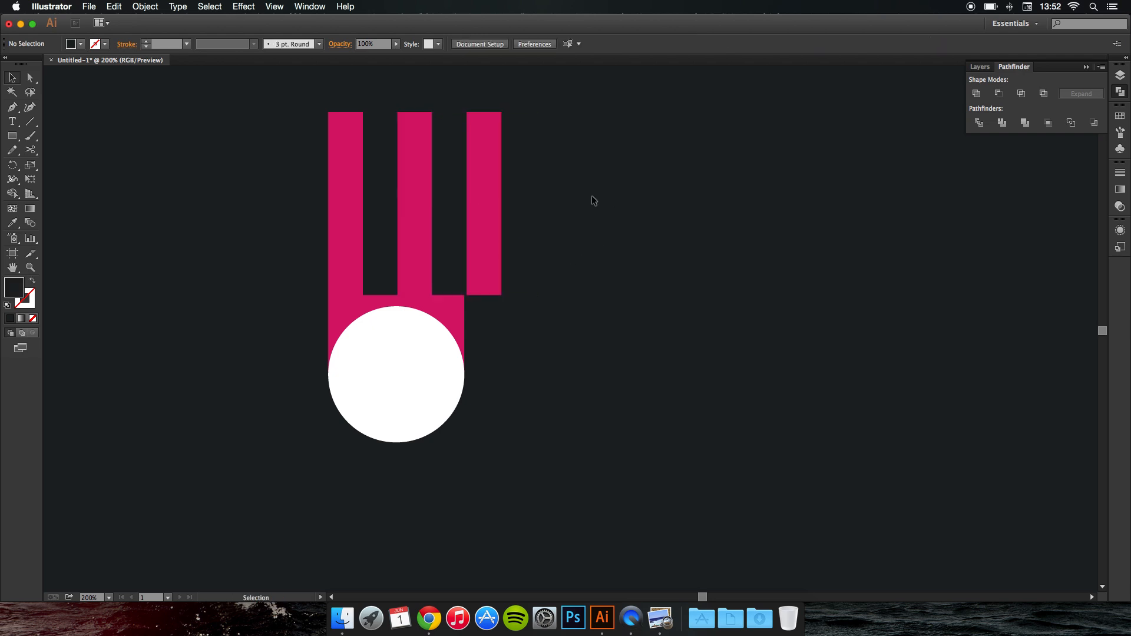
left_click(484, 228)
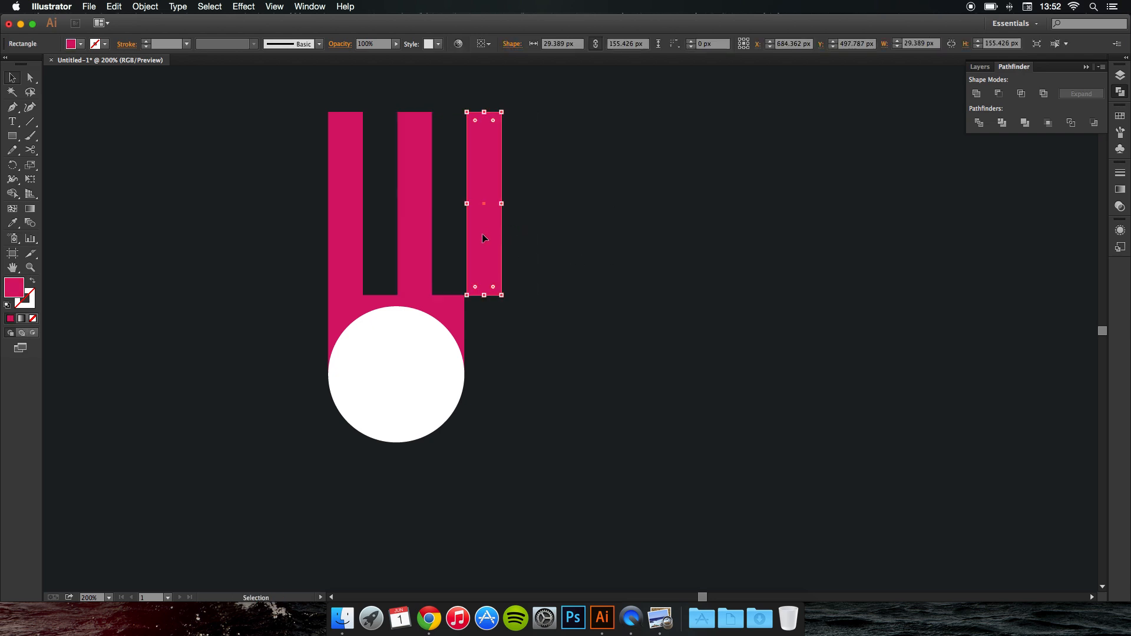
left_click_drag(489, 238, 558, 235)
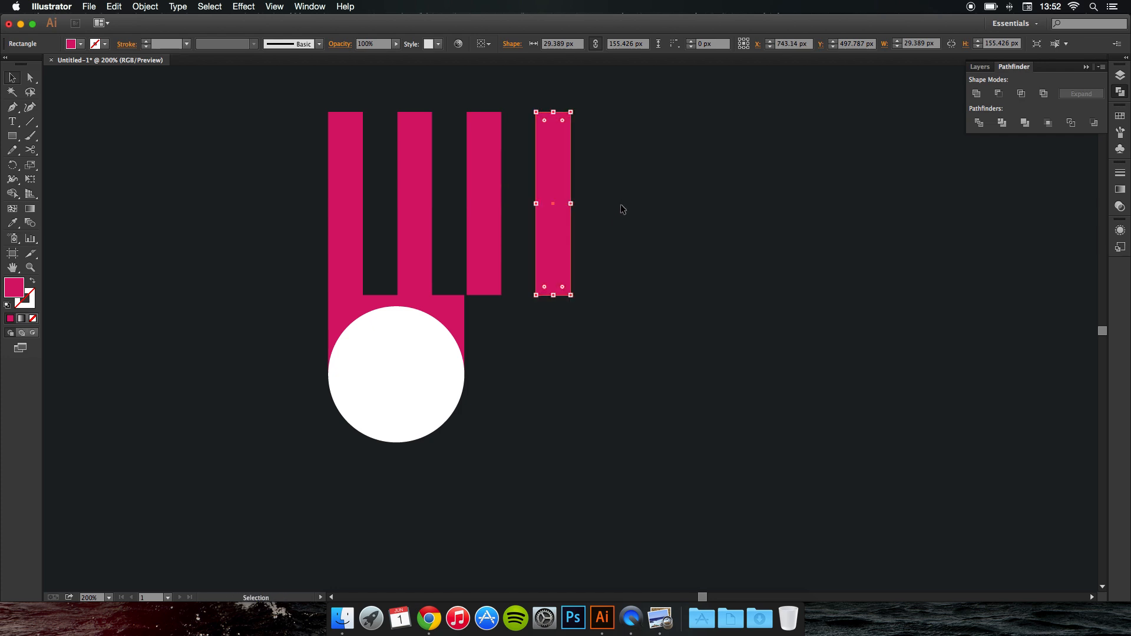
Scale the whole row of seven bars horizontally to match the circle's width, keeping its left edge in place
left_click_drag(625, 189, 170, 271)
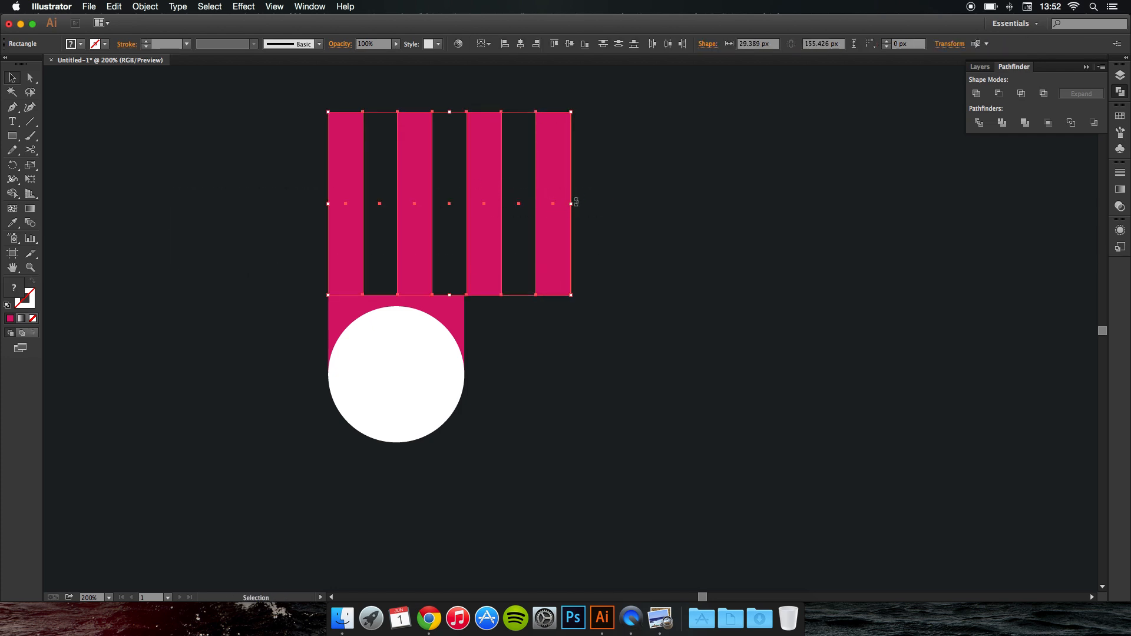
left_click_drag(572, 206, 478, 214)
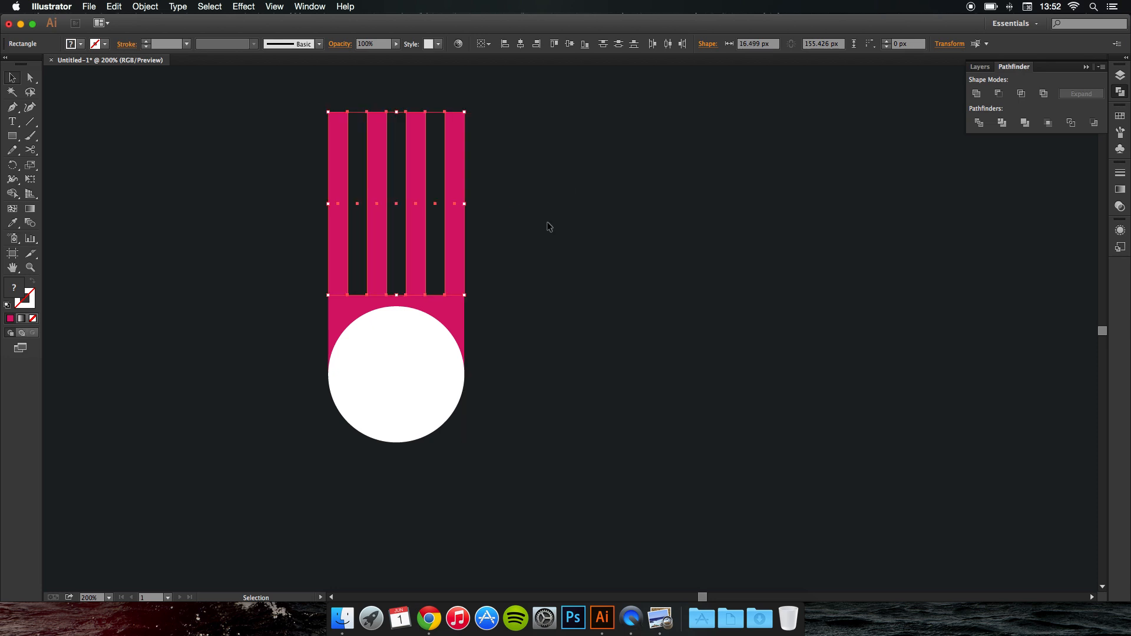
left_click(548, 226)
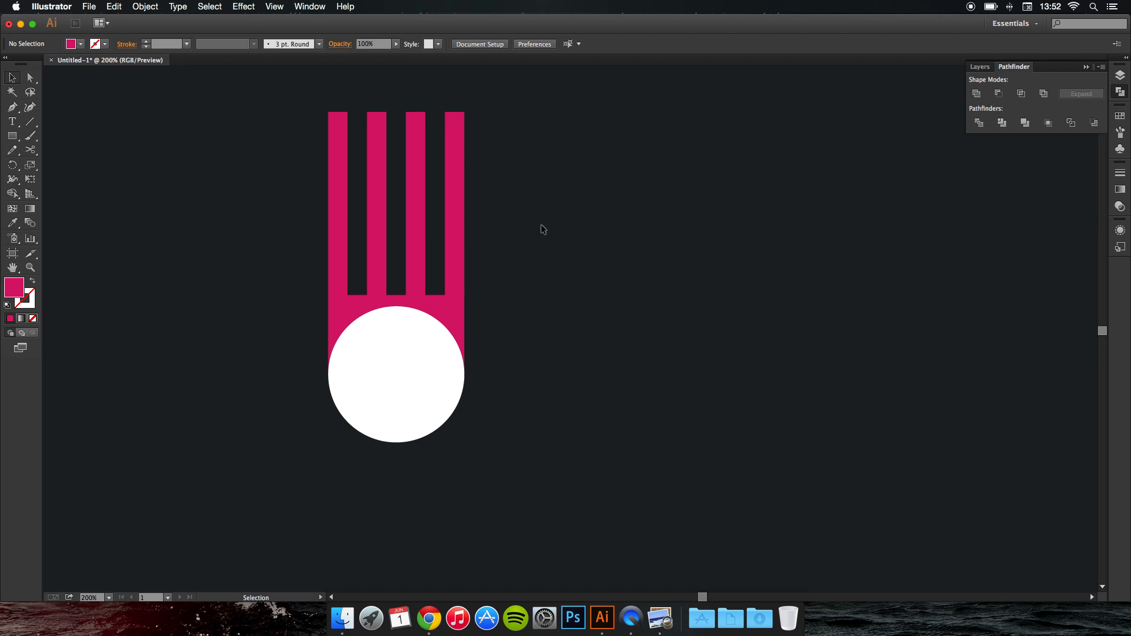
Extend the top edge of the pink rectangle upward behind the bars, to a height of about 114 px
left_click(342, 302)
left_click_drag(397, 289, 619, 359)
left_click(575, 252)
scroll(439, 264, "up", 2)
scroll(619, 358, "down", 3)
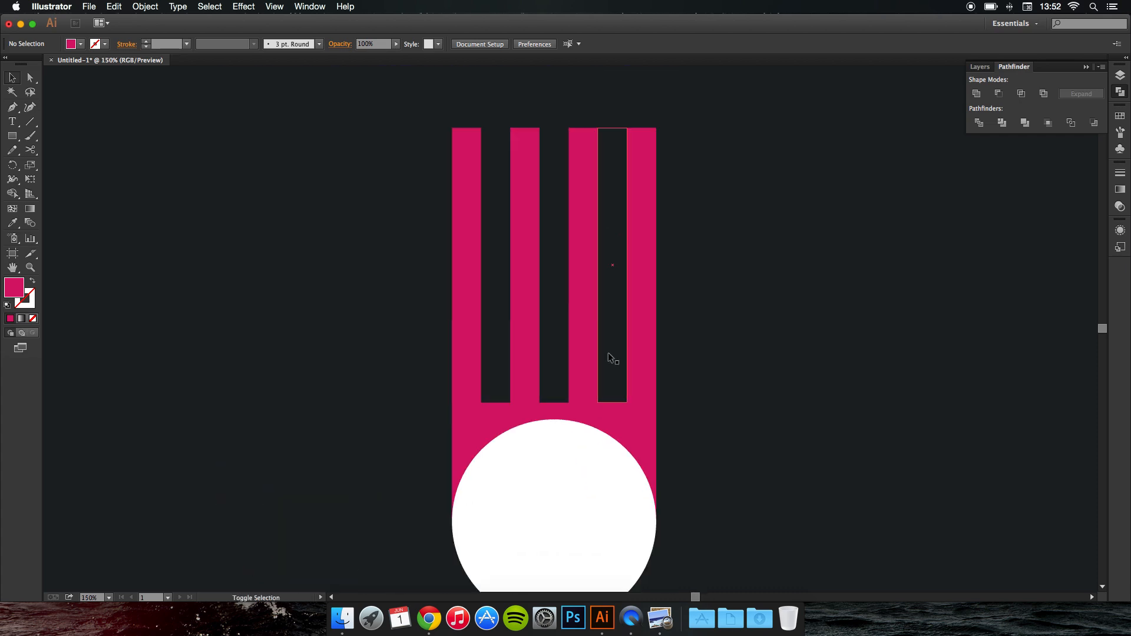
scroll(613, 328, "up", 1)
left_click_drag(607, 321, 528, 293)
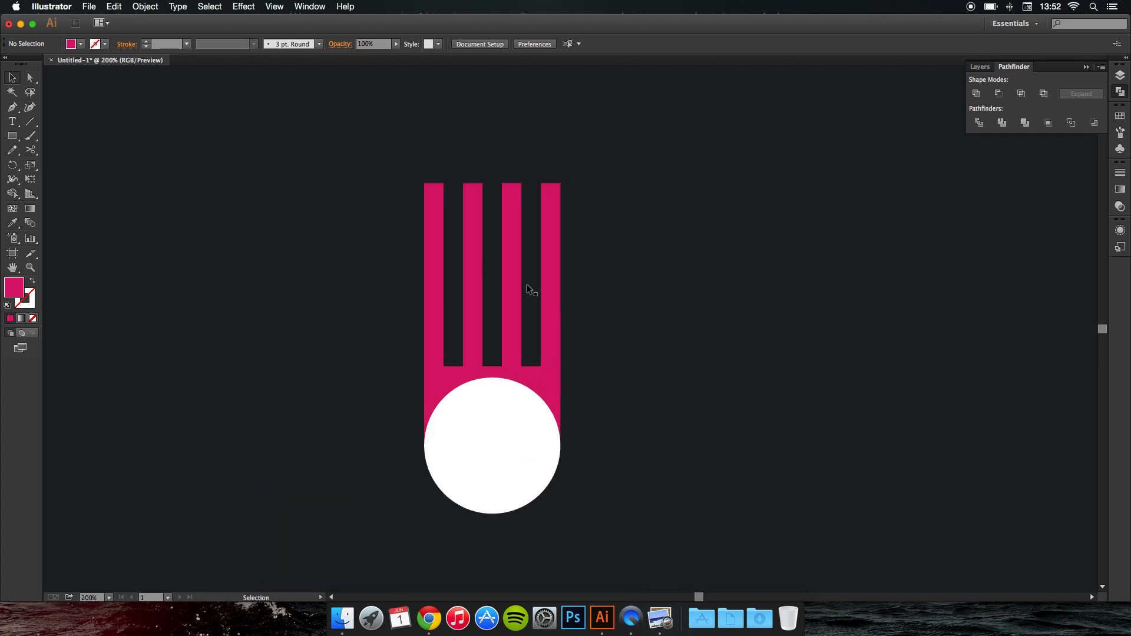
scroll(528, 293, "up", 3)
scroll(396, 260, "down", 3)
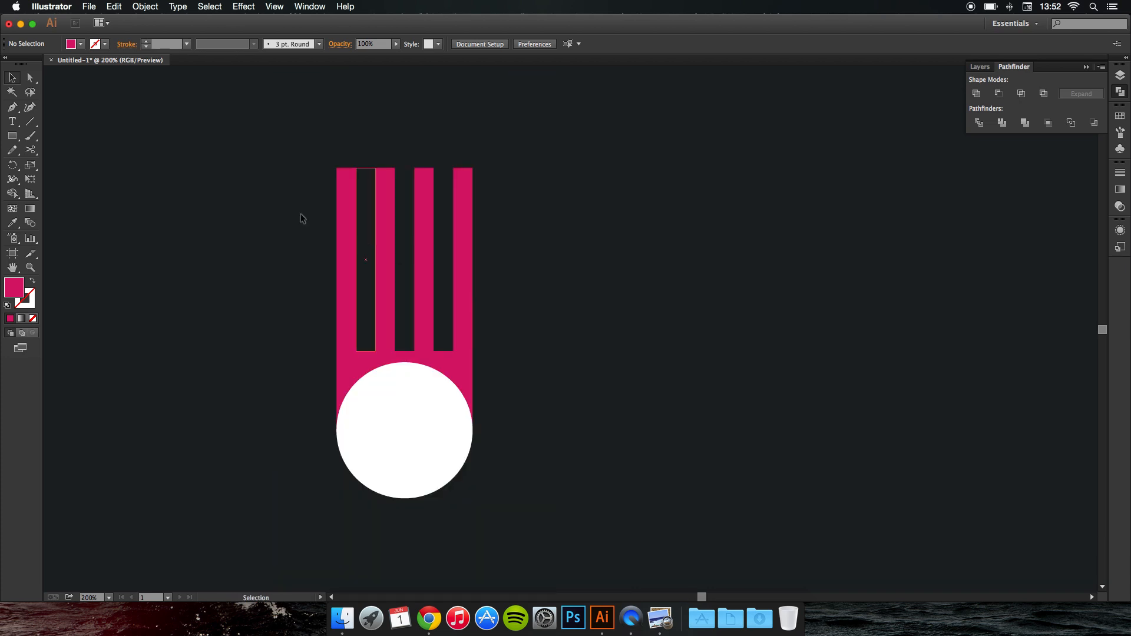
Extend the pink rectangle's top edge upward behind the bars, to a height of about 198 px
left_click(373, 216)
left_click(411, 223, "shift")
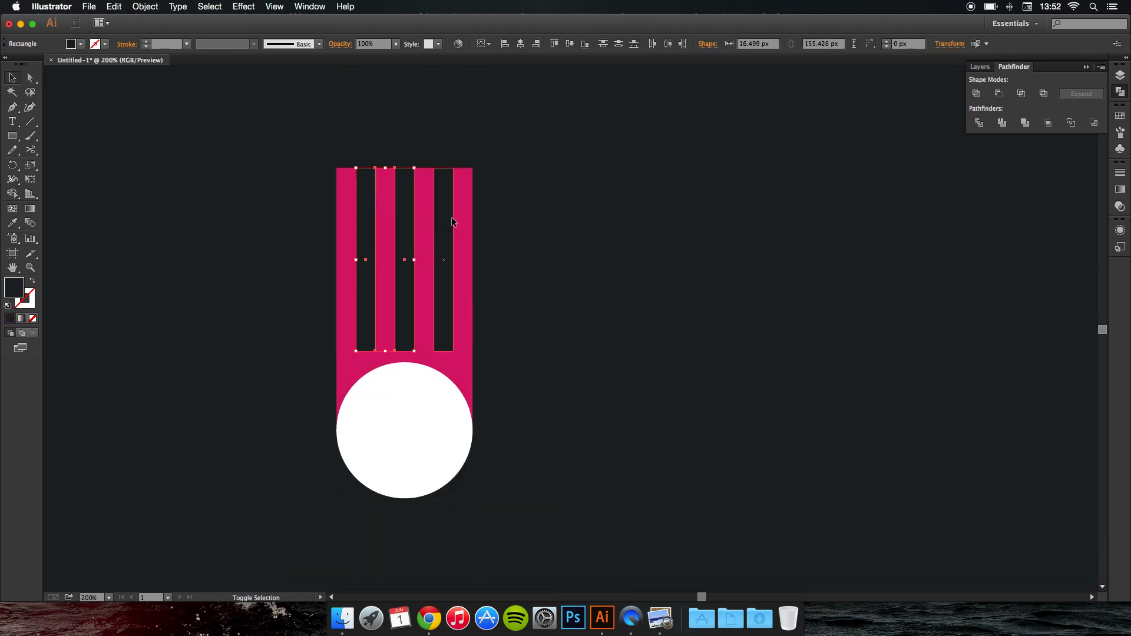
left_click(548, 313)
left_click(446, 363)
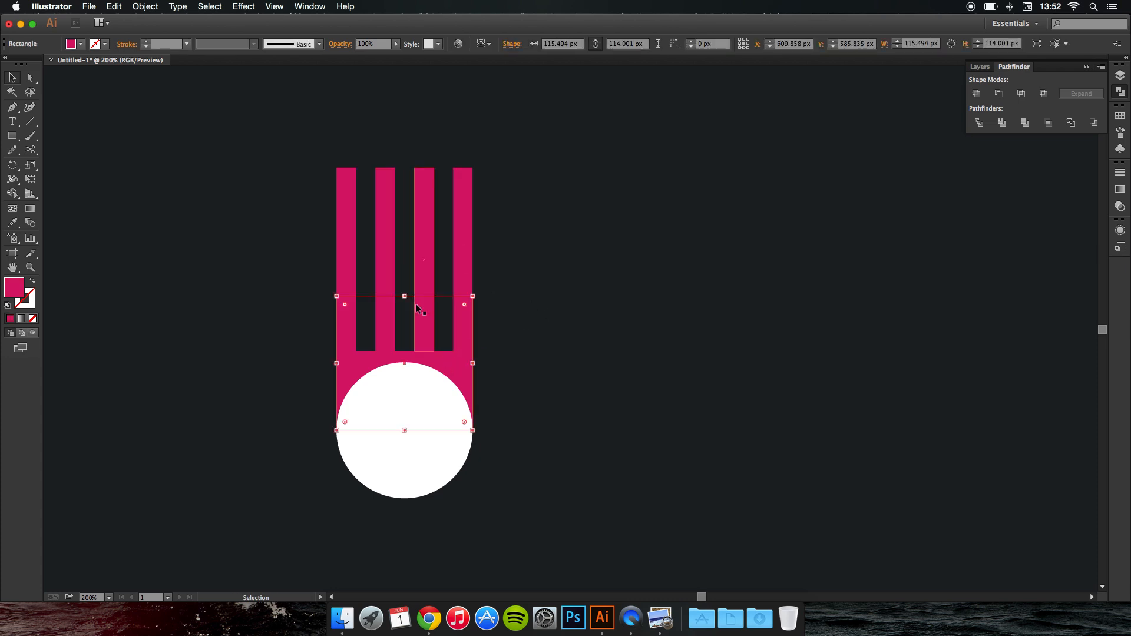
left_click_drag(404, 297, 406, 207)
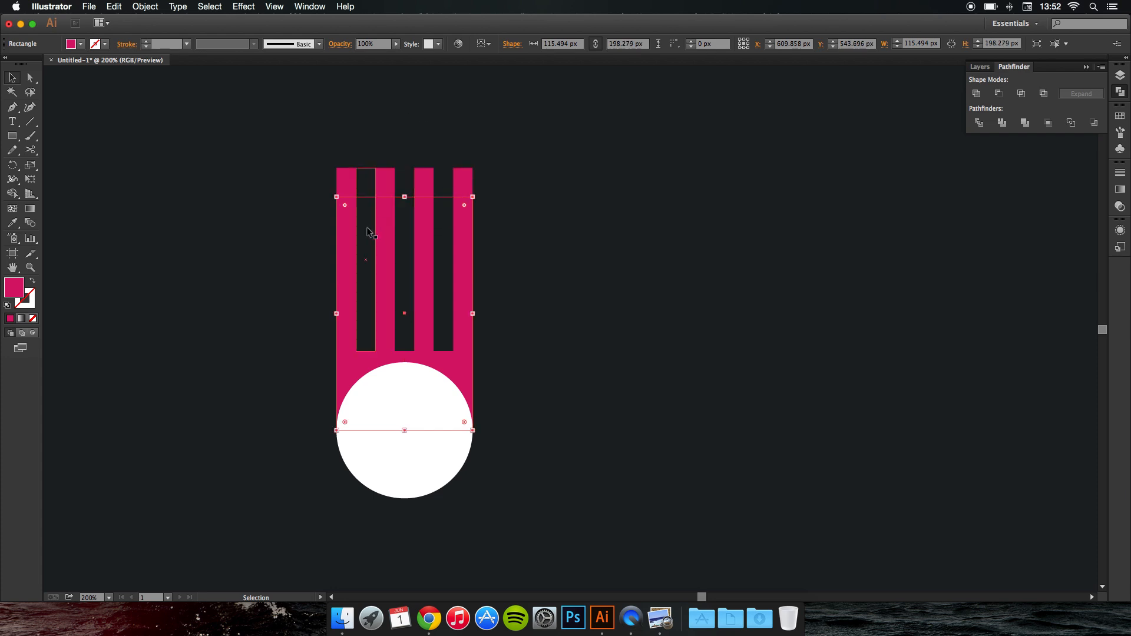
Delete the four pink bars, keeping the dark bars over the tall pink rectangle
left_click(345, 181)
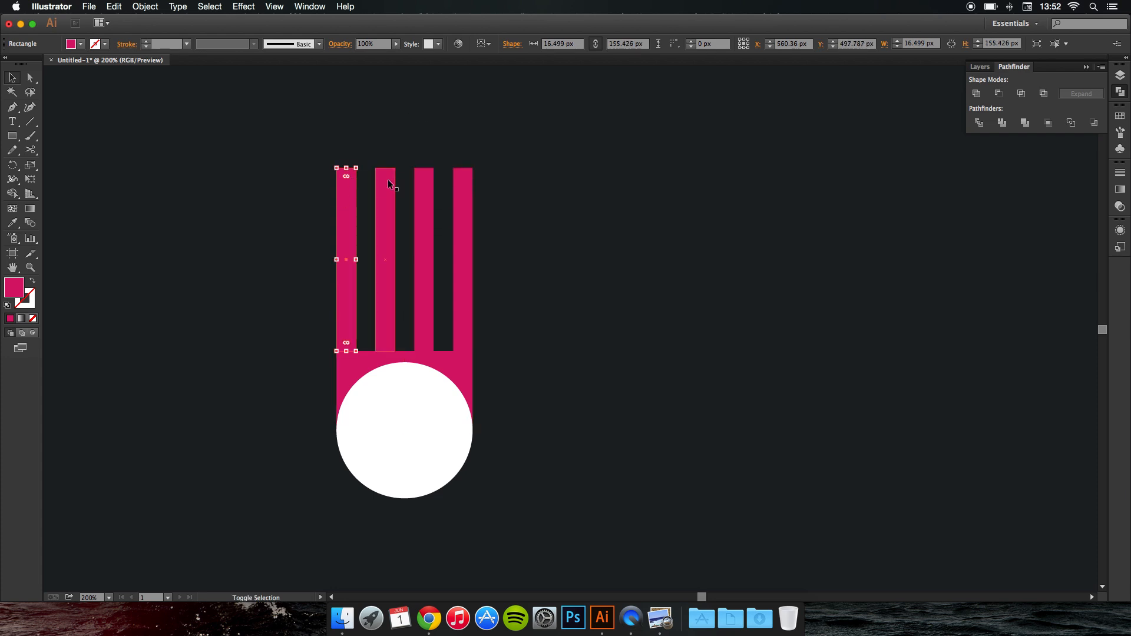
left_click(390, 182, "shift")
left_click(430, 182, "shift")
left_click(463, 187, "shift")
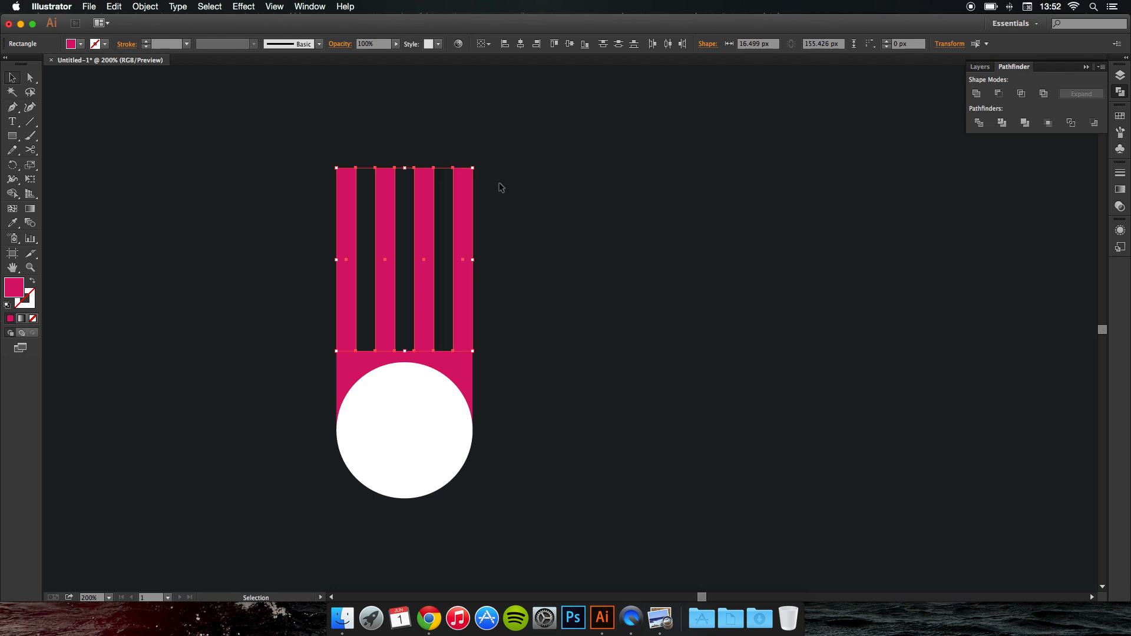
key("Delete")
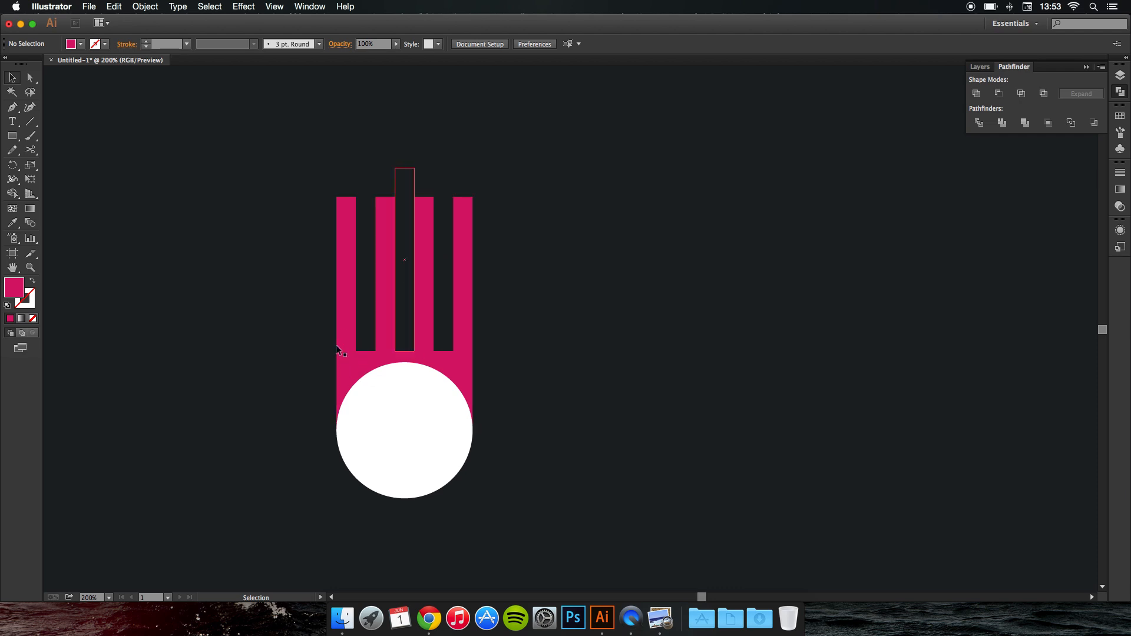
Subtract the three dark bars from the pink rectangle with Minus Front
left_click_drag(546, 215, 254, 316)
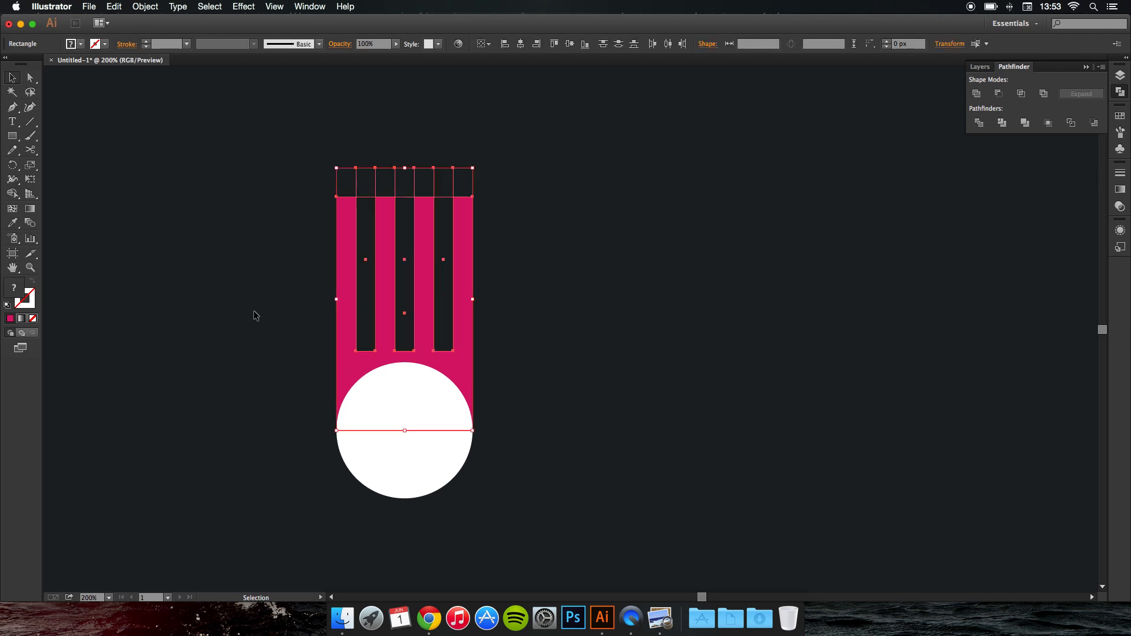
left_click(557, 315)
left_click(446, 306)
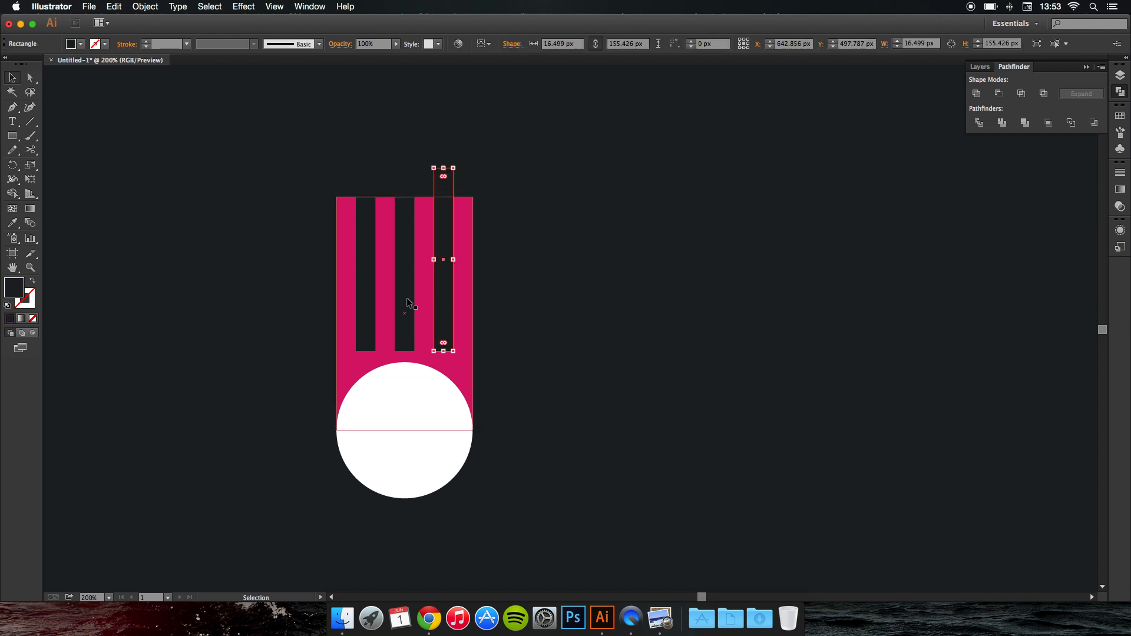
left_click(406, 305, "shift")
left_click(370, 301, "shift")
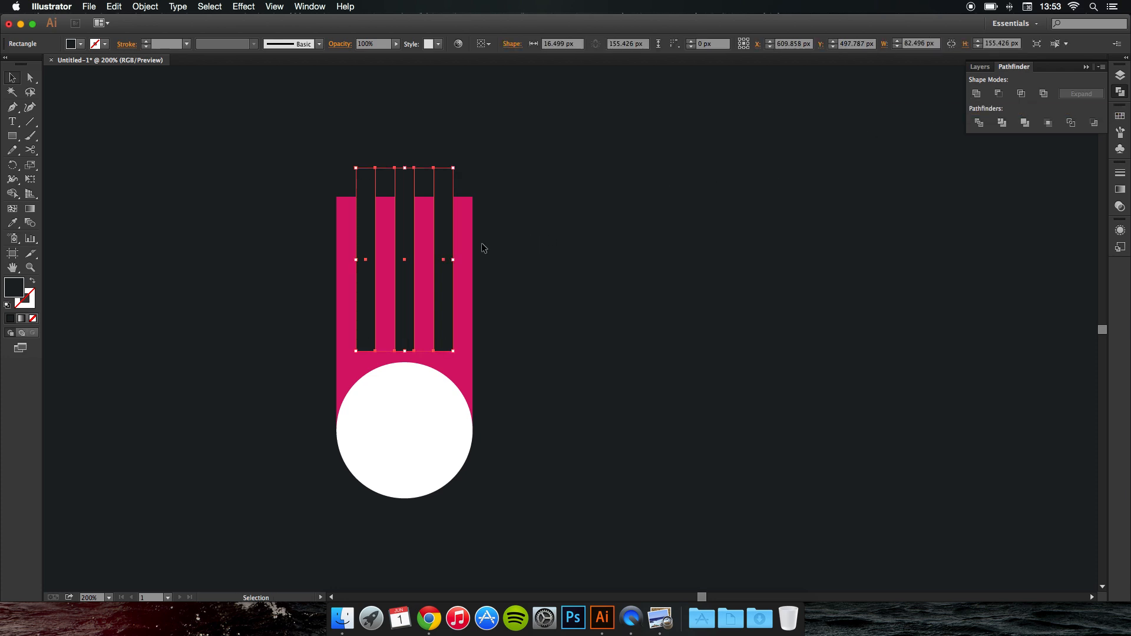
left_click(463, 252, "shift")
left_click(462, 247, "shift")
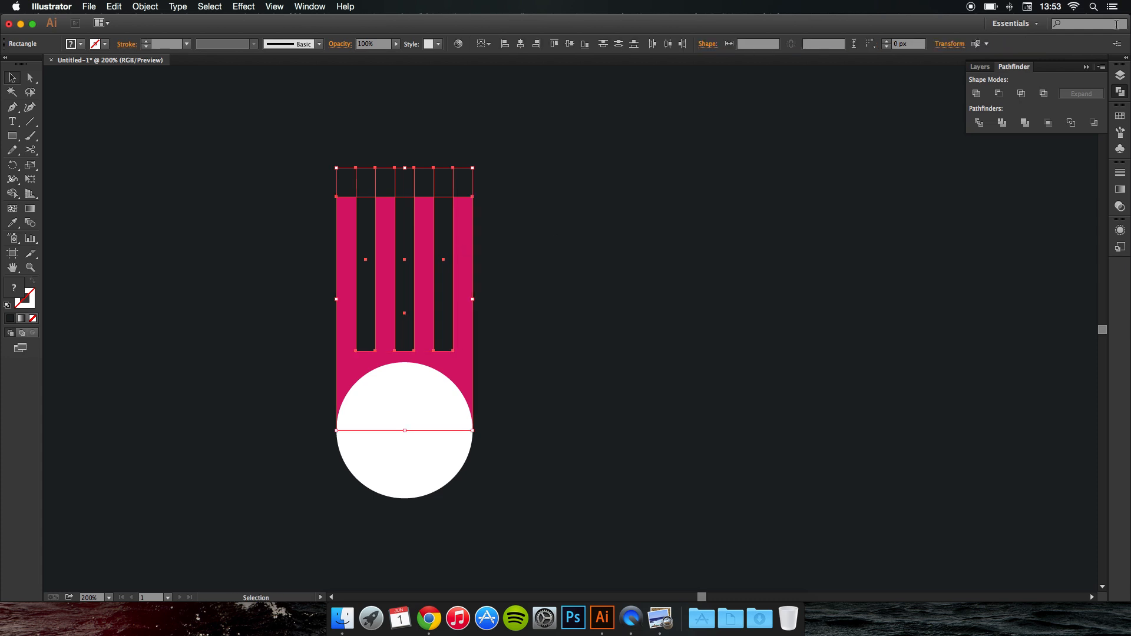
left_click(1000, 93)
left_click(798, 129)
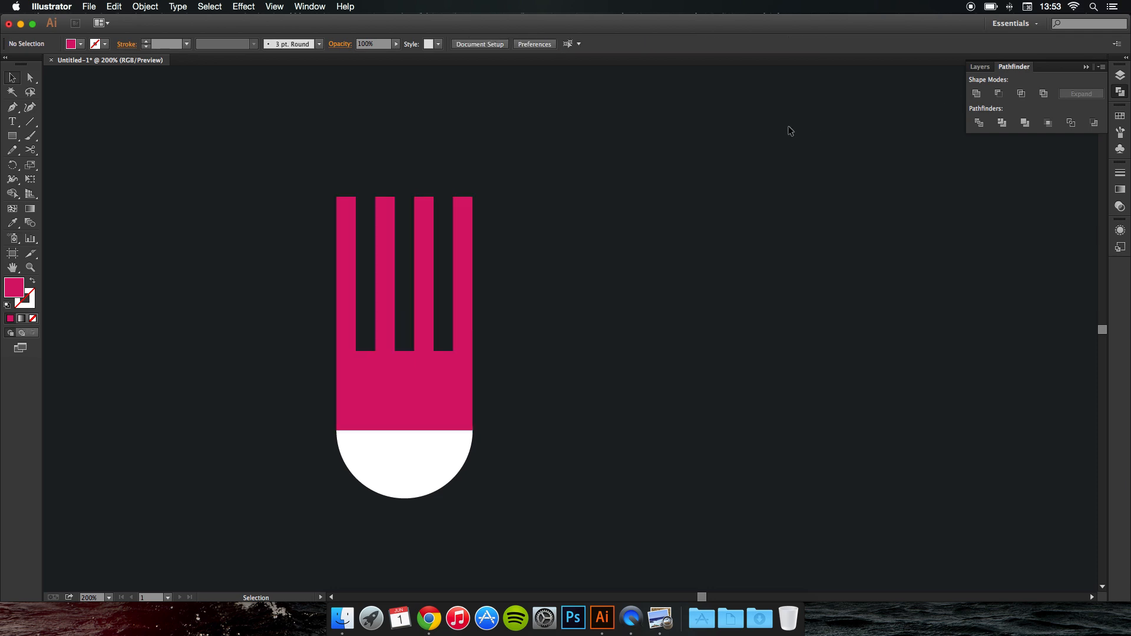
Send the striped pink shape behind the white circle
left_click(427, 393)
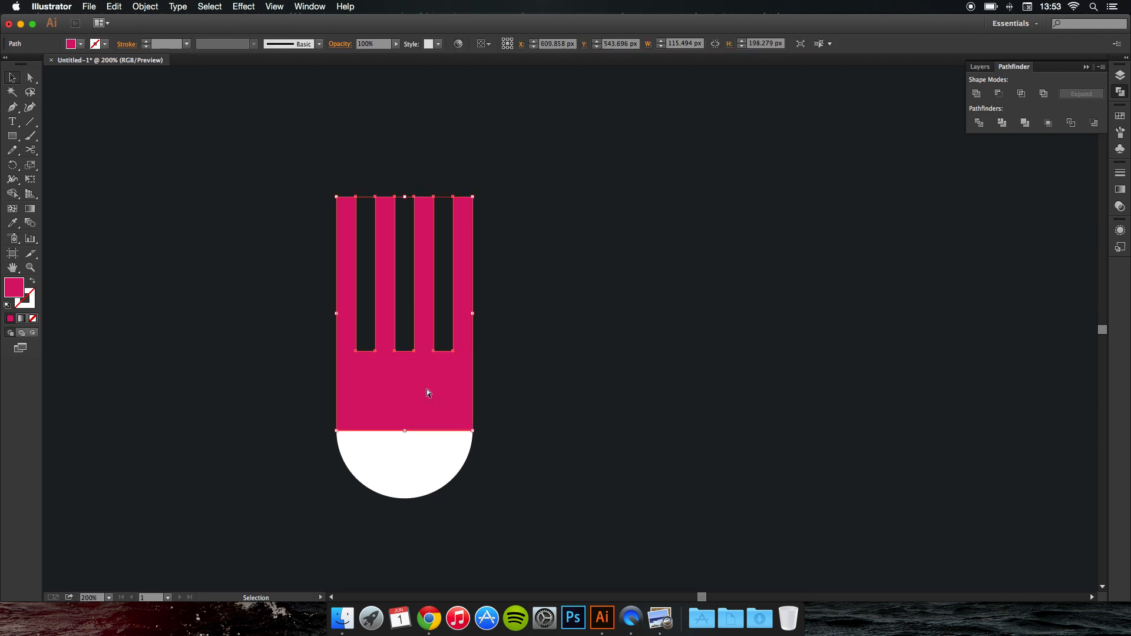
key("super")
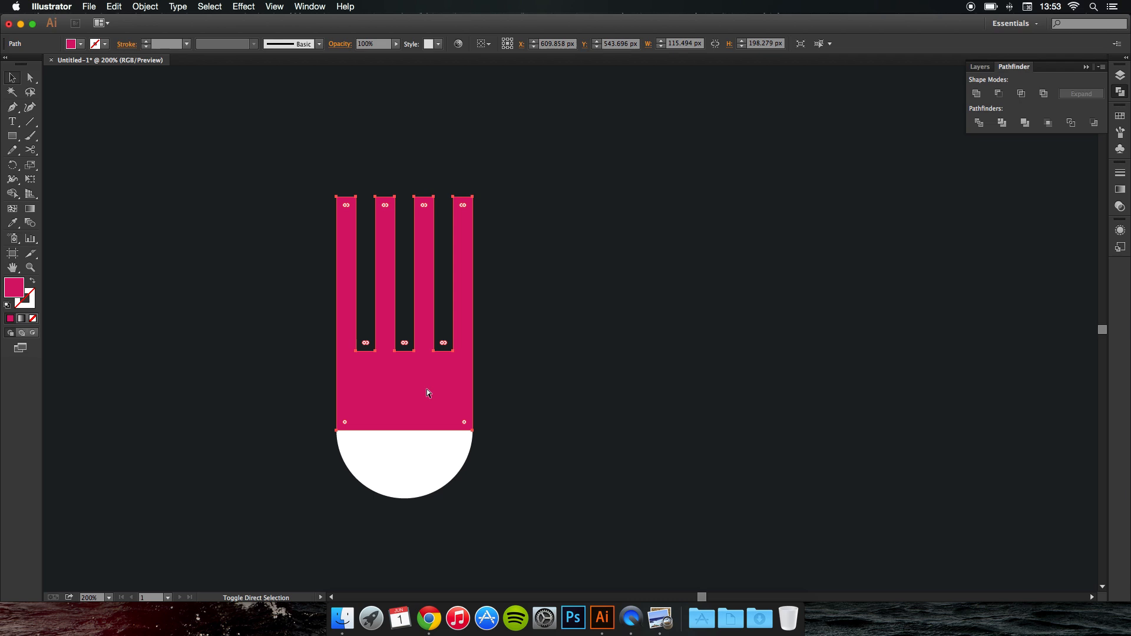
key("super+shift+bracketleft")
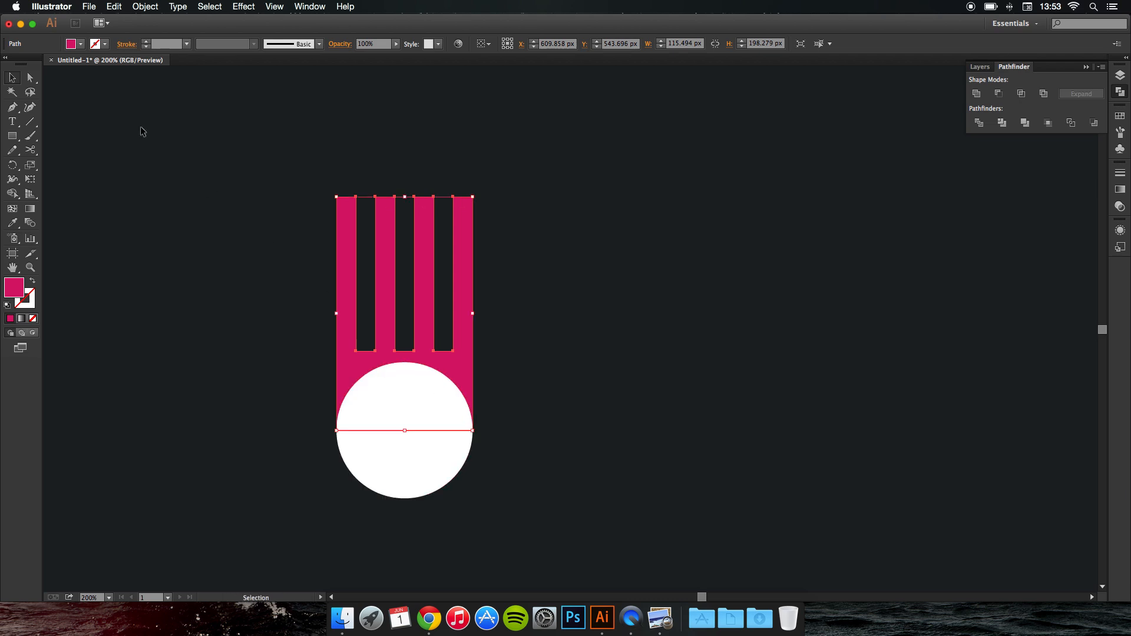
Lower the top end of the leftmost pink stripe to about Y 494 px with the Direct Selection tool
left_click(30, 77)
left_click(446, 313)
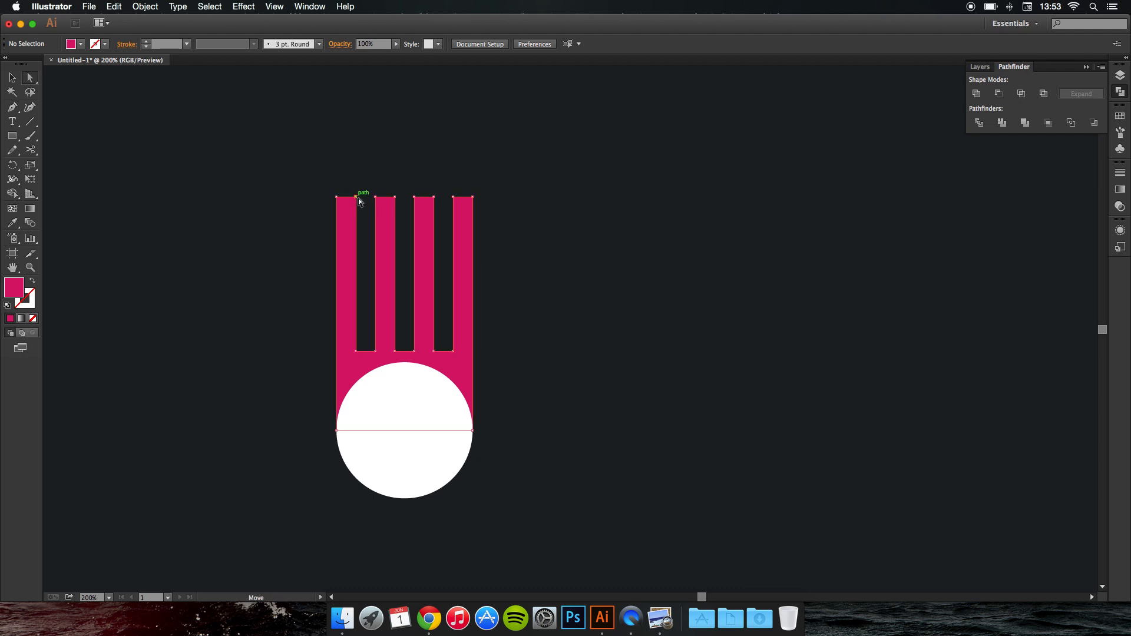
left_click_drag(336, 196, 337, 255)
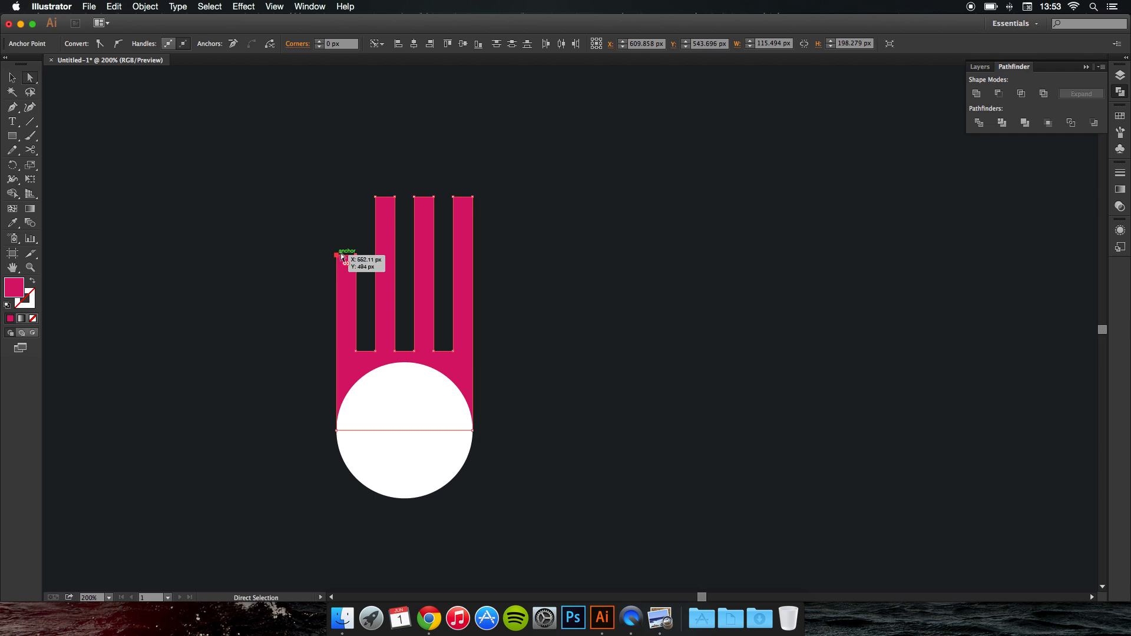
Lower the third stripe's top end slightly and the fourth stripe's top end much further, so the stripes have uneven lengths
left_click(414, 199)
left_click(433, 198, "shift")
left_click_drag(434, 199, 430, 229)
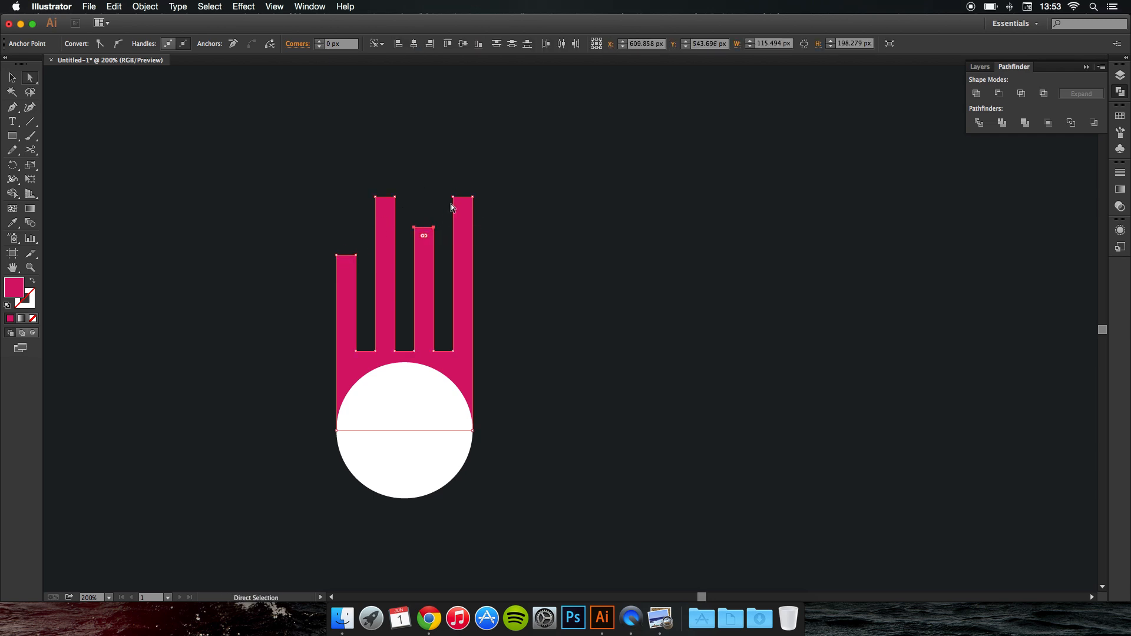
left_click(453, 198)
left_click(472, 198, "shift")
left_click_drag(472, 198, 474, 304)
left_click(514, 299)
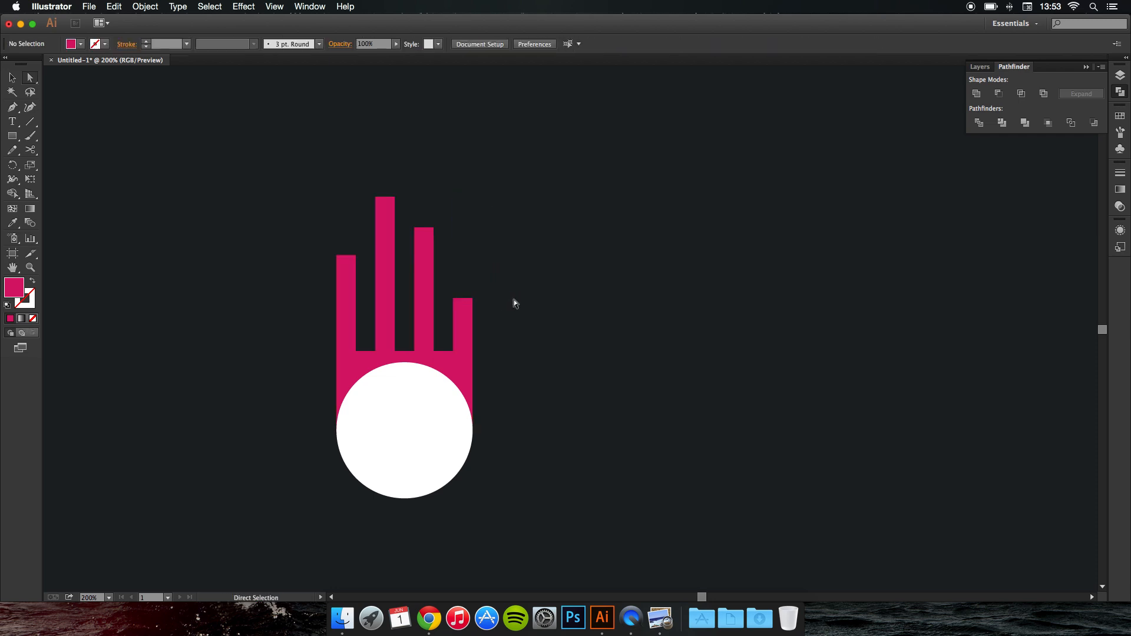
Raise the base of the middle gap between the stripes and lower the base of the right gap by about 7 px
left_click(395, 351)
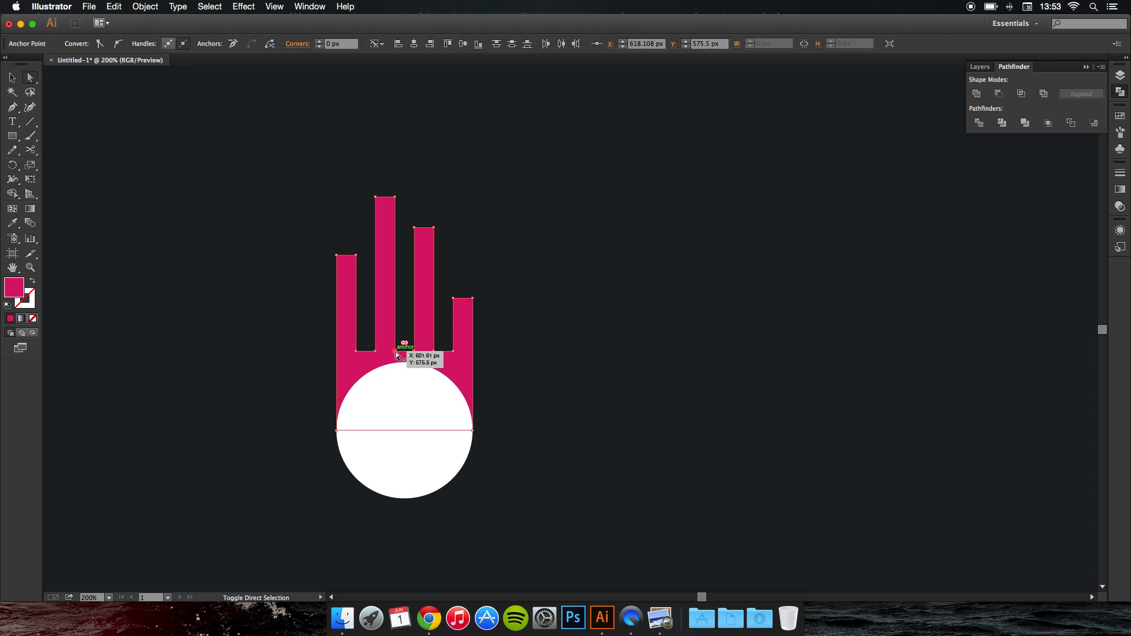
left_click_drag(396, 354, 401, 323)
left_click(528, 342)
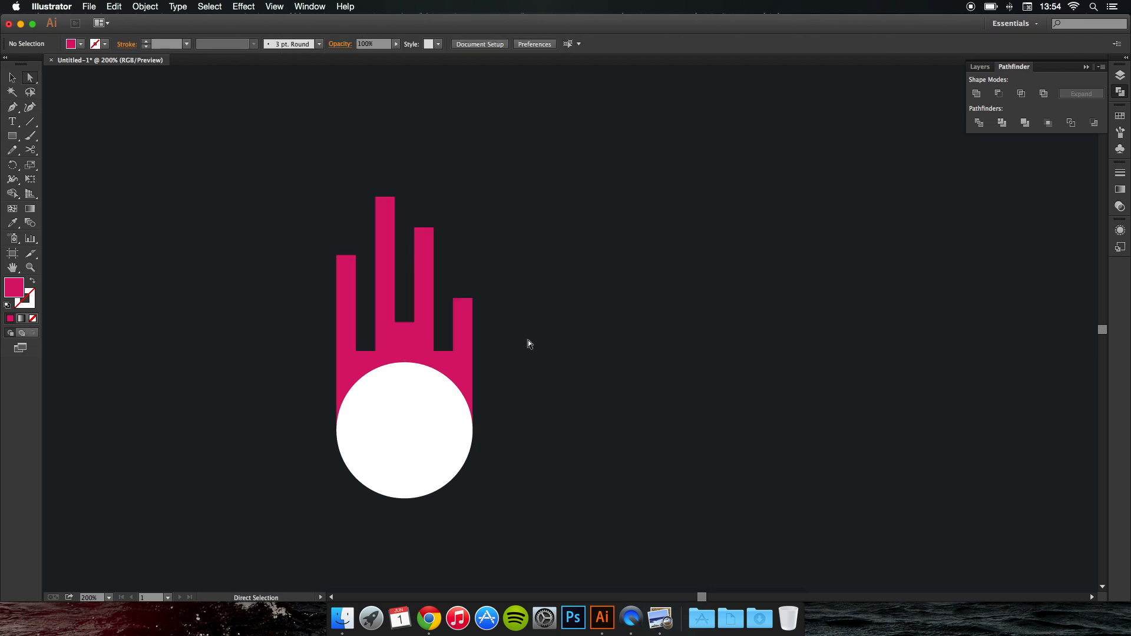
left_click(435, 353)
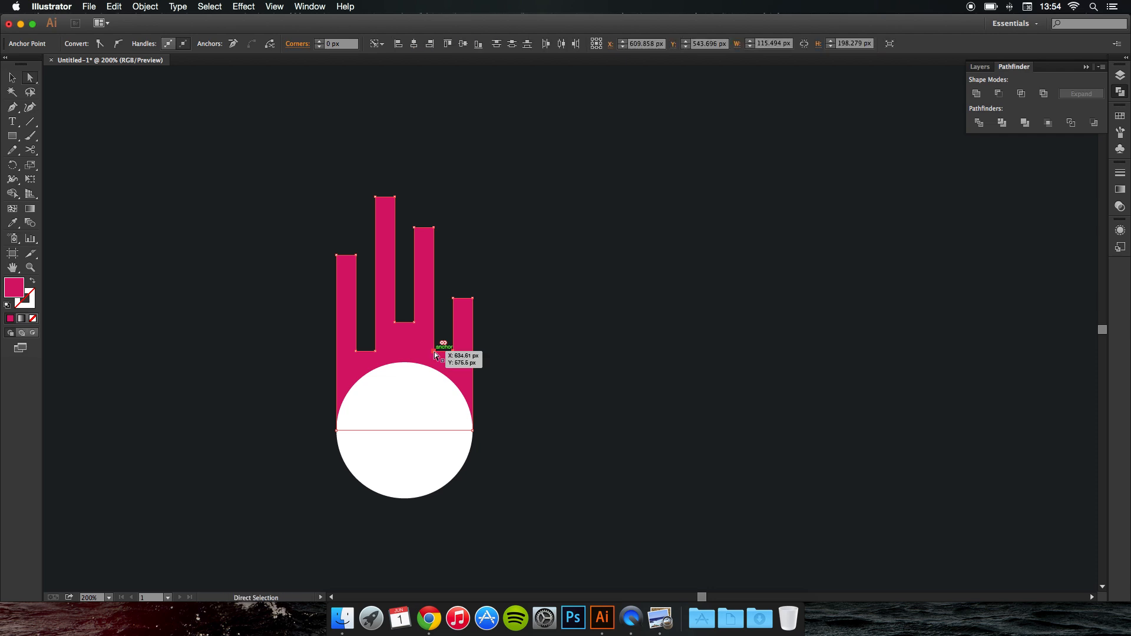
left_click_drag(435, 352, 436, 359)
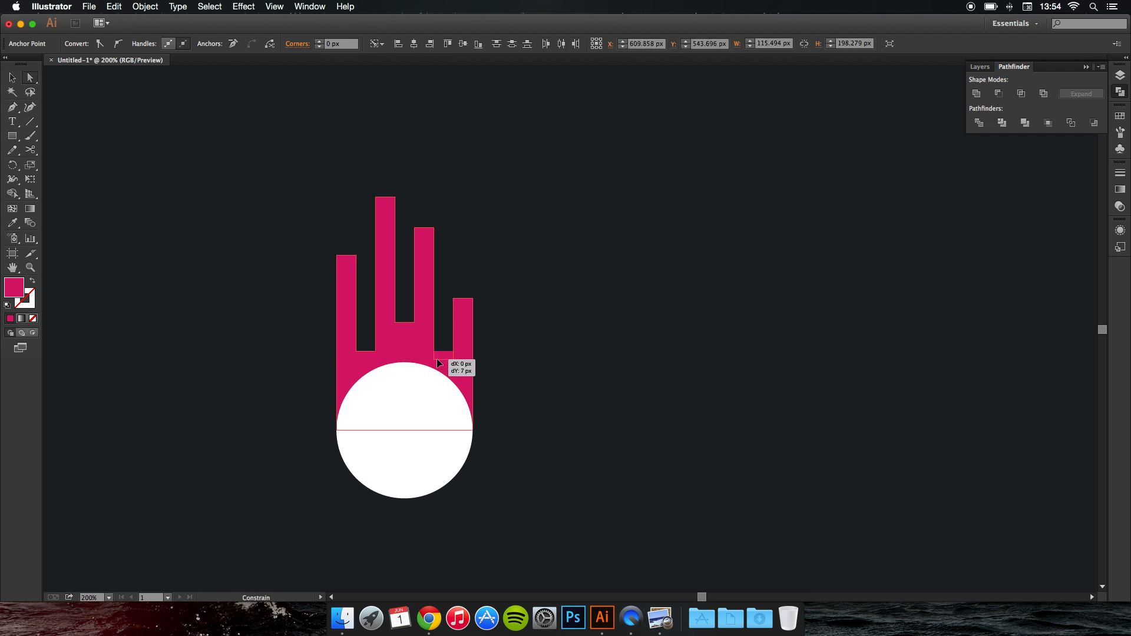
left_click(522, 377)
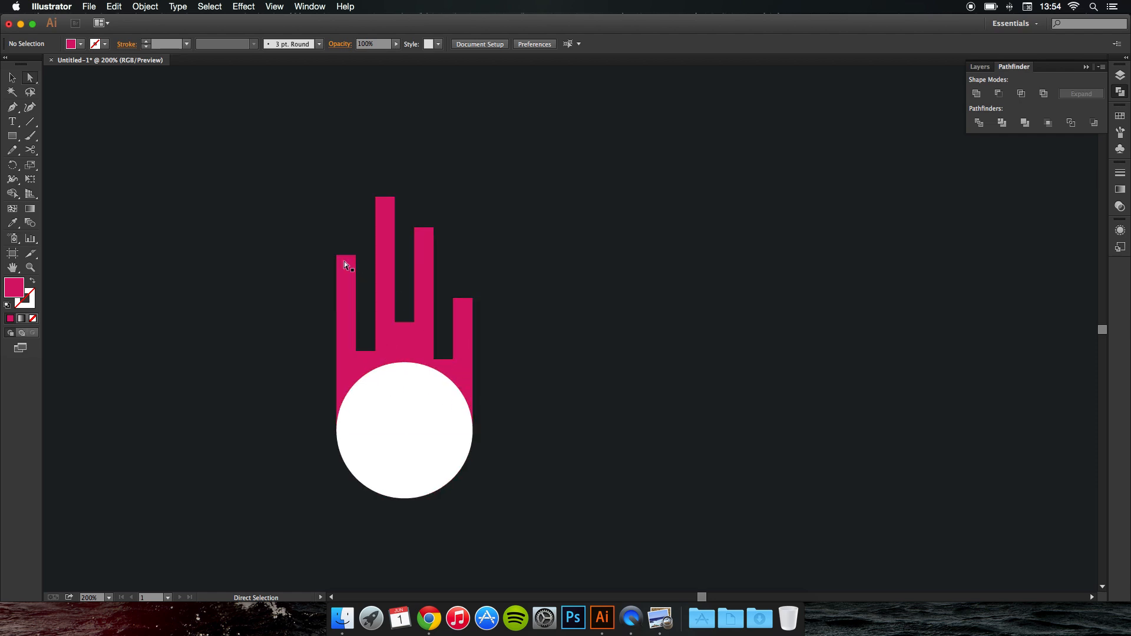
Draw a pink rectangle about 16.5 by 28.5 px on the leftmost stripe's top end and move it above the stripe, leaving a gap
key("m")
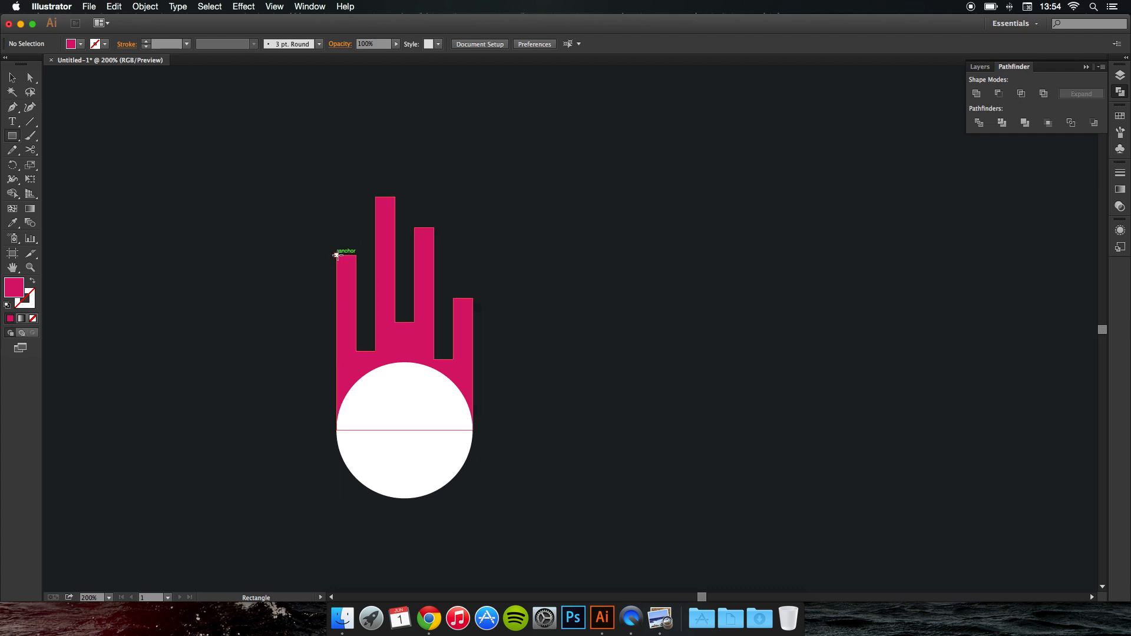
left_click_drag(337, 253, 356, 289)
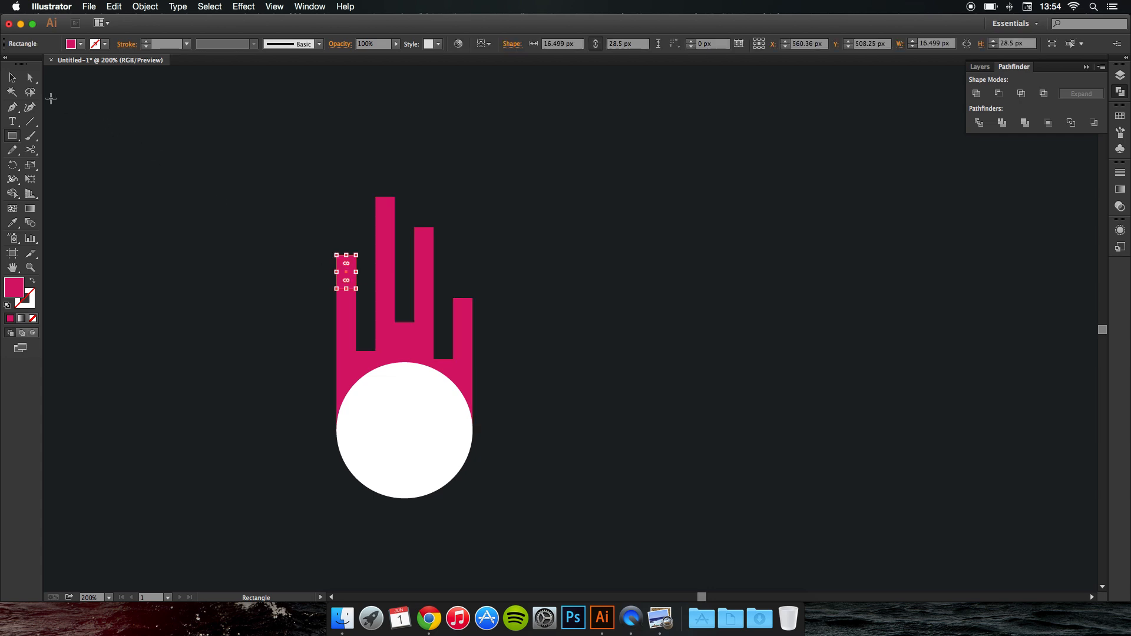
left_click(16, 79)
left_click(316, 254)
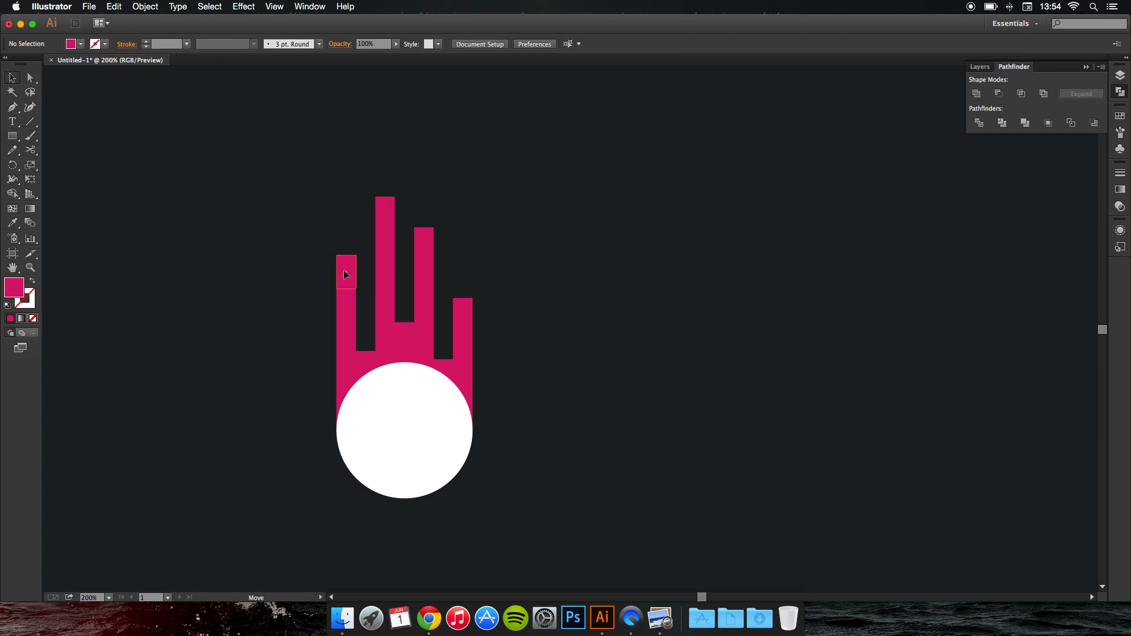
left_click_drag(345, 272, 348, 220)
left_click(265, 236)
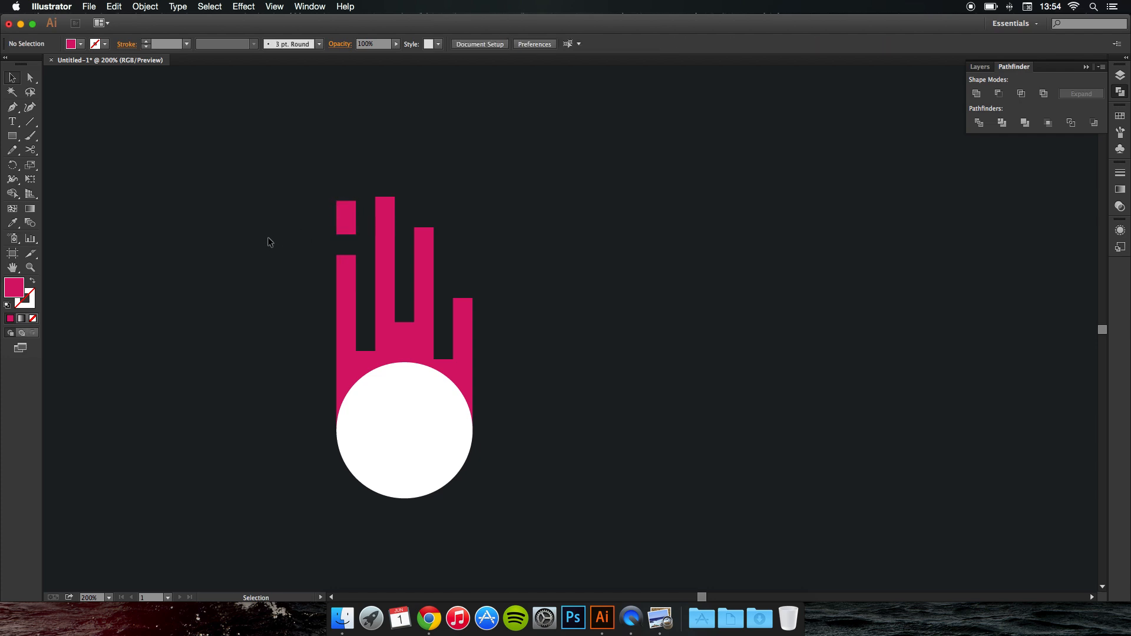
Shift the small detached block and the leftmost stripe's top end downward together
left_click(30, 77)
left_click_drag(321, 173, 373, 277)
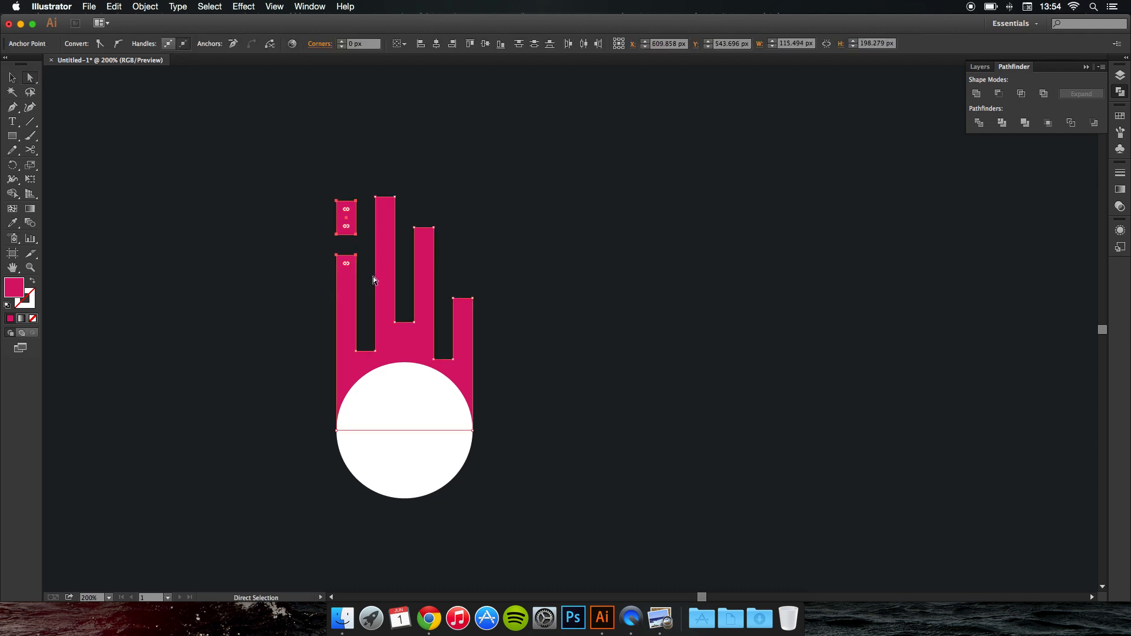
key("shift+Down")
key("shift+Down")
key("shift+Down")
key("shift+Down")
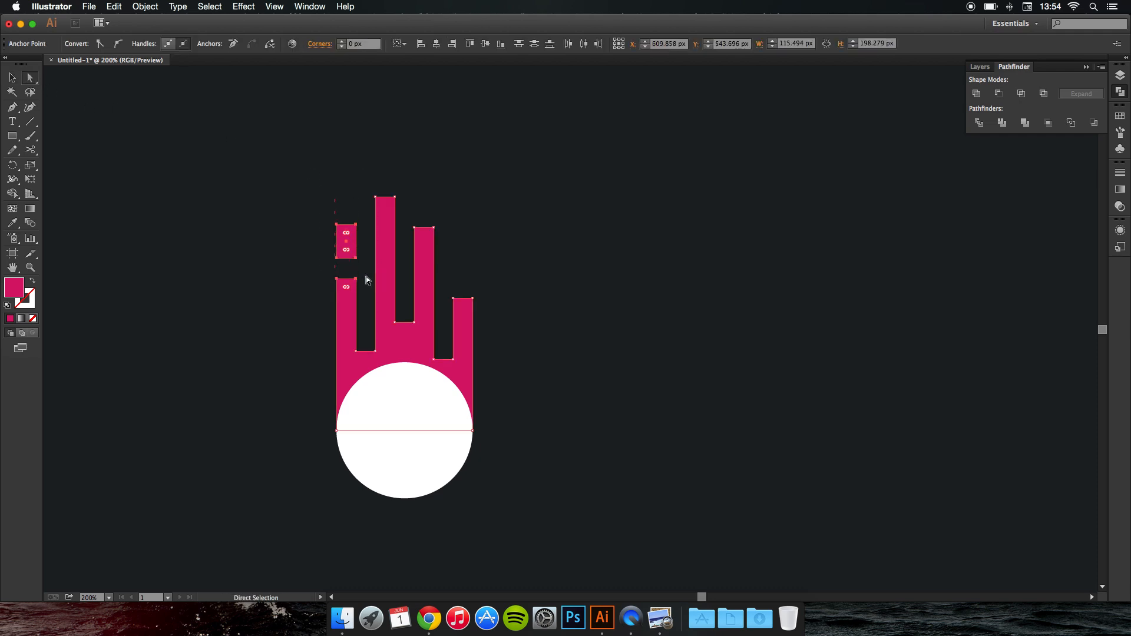
key("Up")
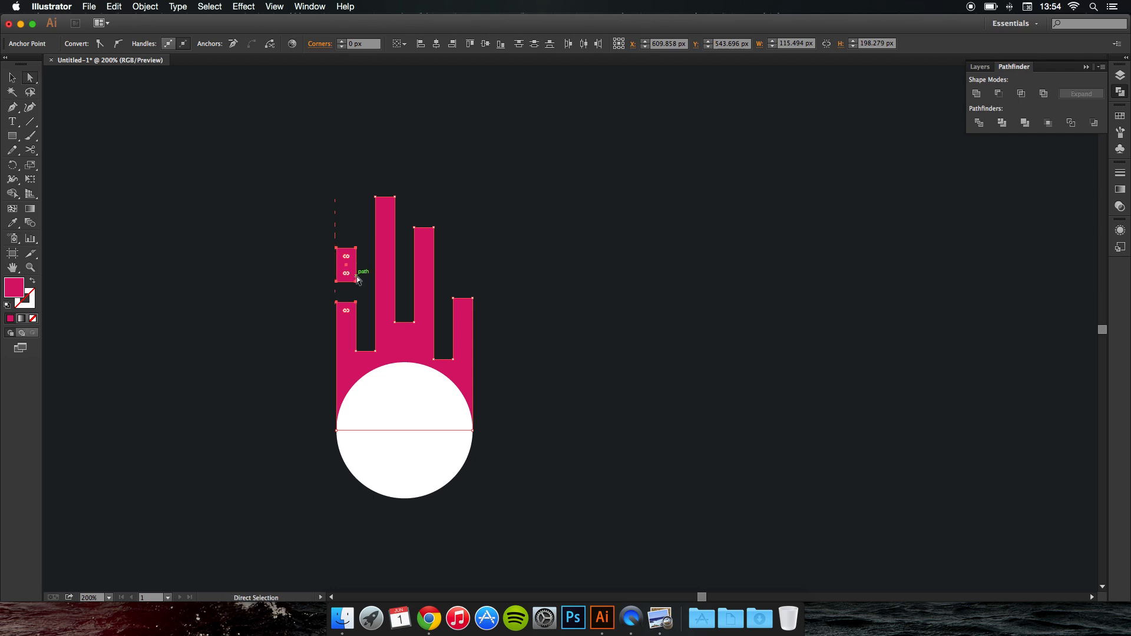
Shorten the small block from its bottom edge to a height of about 26.5 px
left_click(357, 281)
left_click(338, 282, "shift")
key("shift+Up")
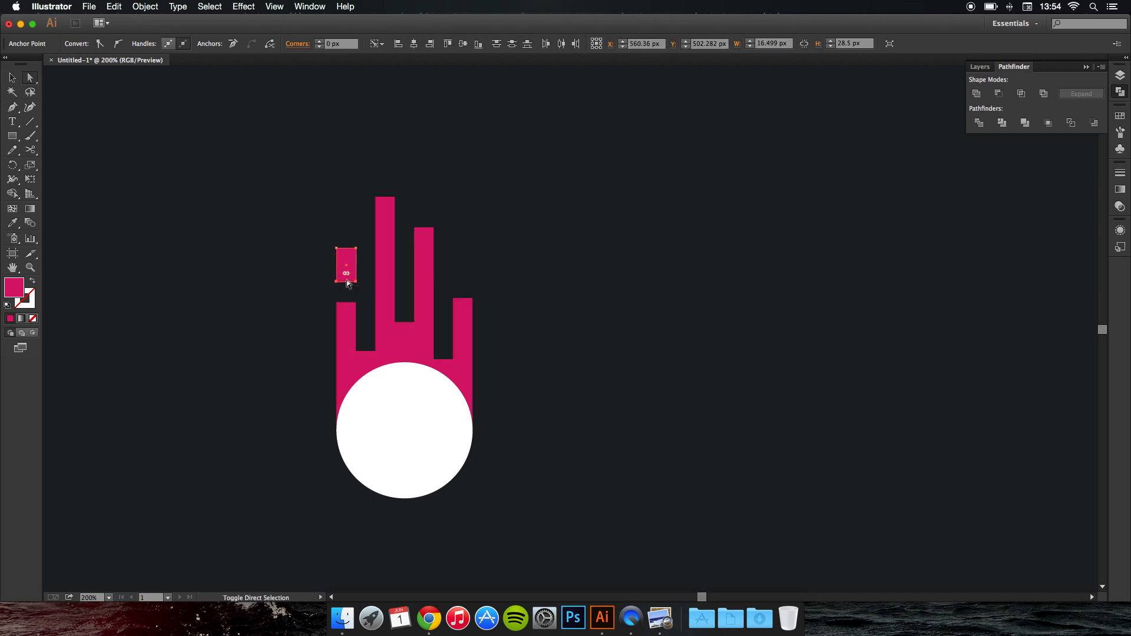
key("Down")
key("Down")
key("Down")
key("Down")
key("Down")
key("Down")
key("Down")
key("Down")
left_click(249, 277)
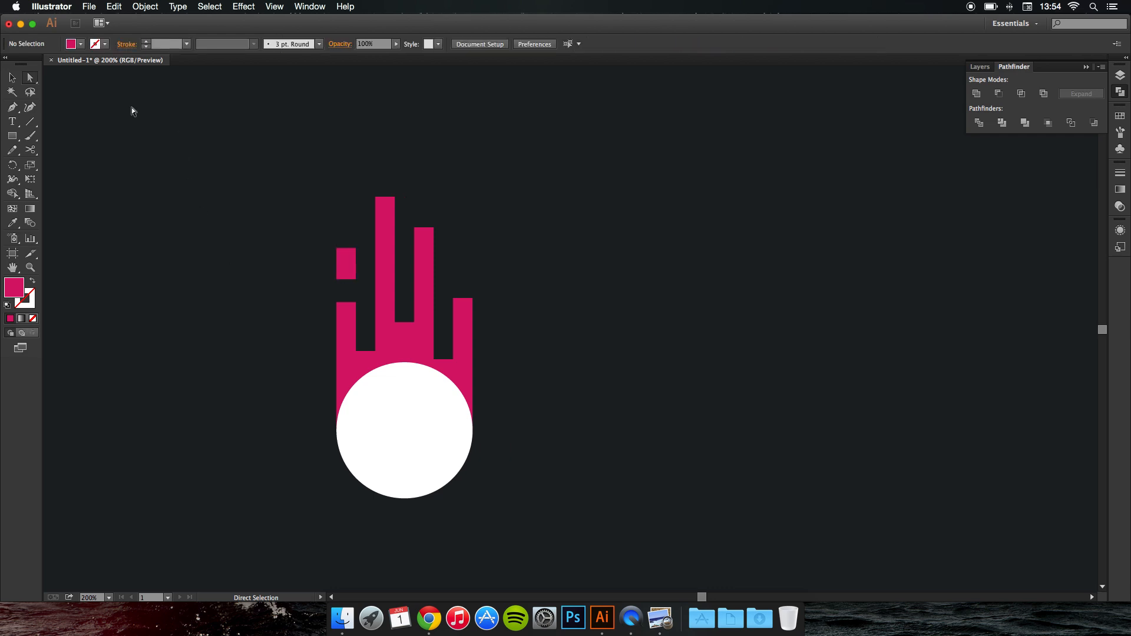
Copy the small block above the third stripe and stretch the copy upward to about 49.5 px tall
key("v")
left_click(353, 259)
left_click(366, 248)
left_click_drag(353, 260, 425, 171)
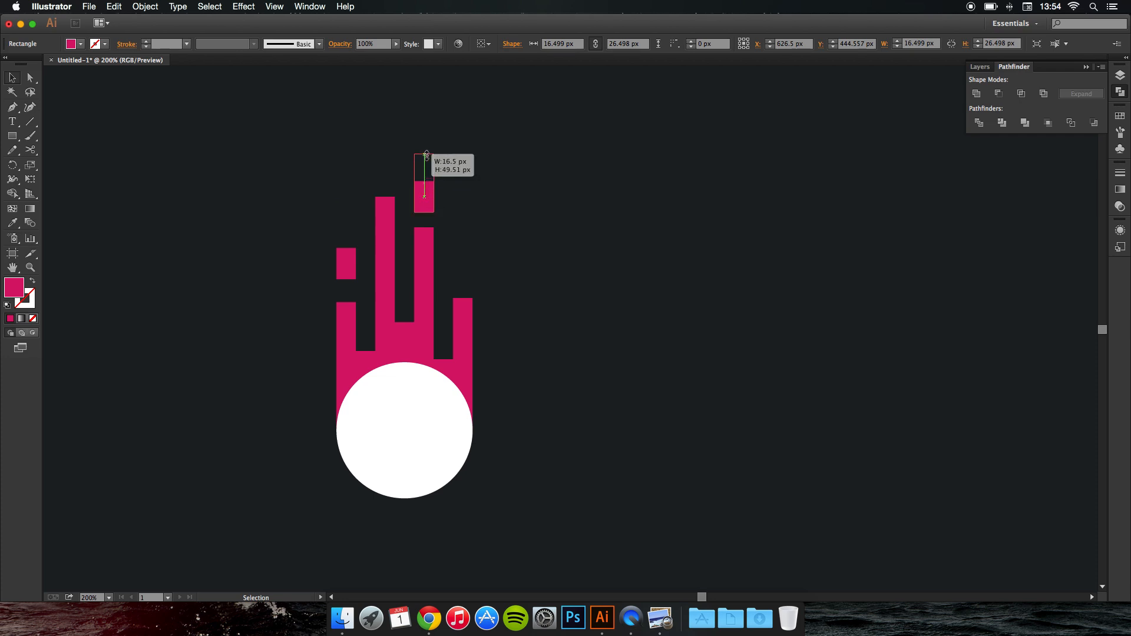
left_click(502, 185)
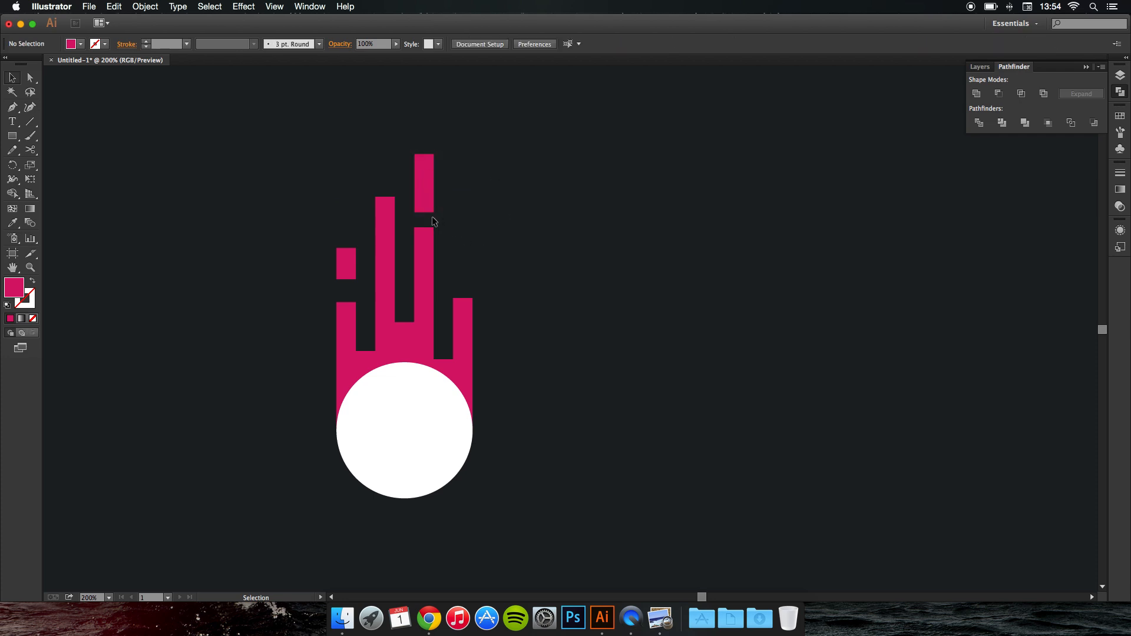
Undo the copied block's stretch and move the block slightly higher above the third stripe
key("super+z")
left_click(449, 212)
left_click_drag(425, 197, 425, 191)
left_click(466, 228)
key("super+minus")
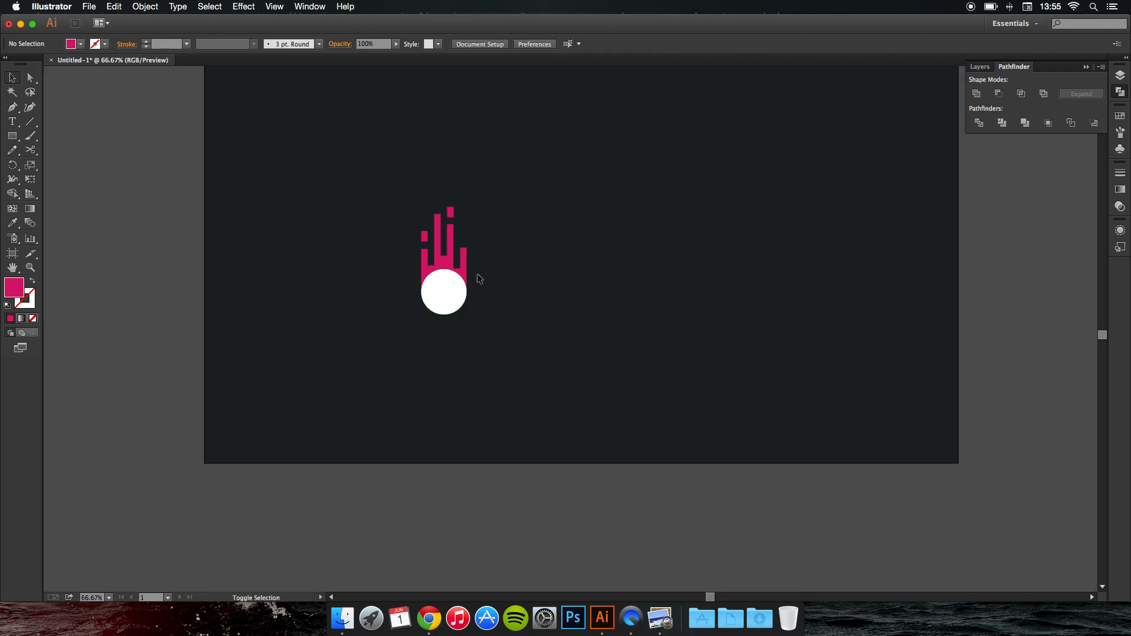
key("super+plus")
scroll(485, 256, "up", 3)
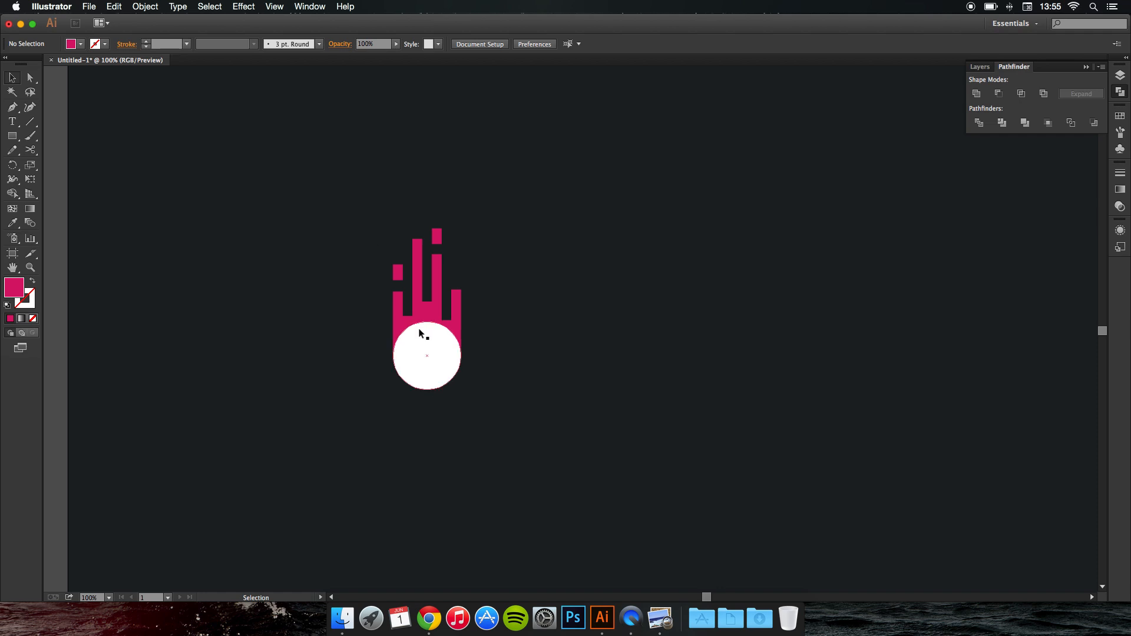
left_click_drag(426, 354, 511, 337)
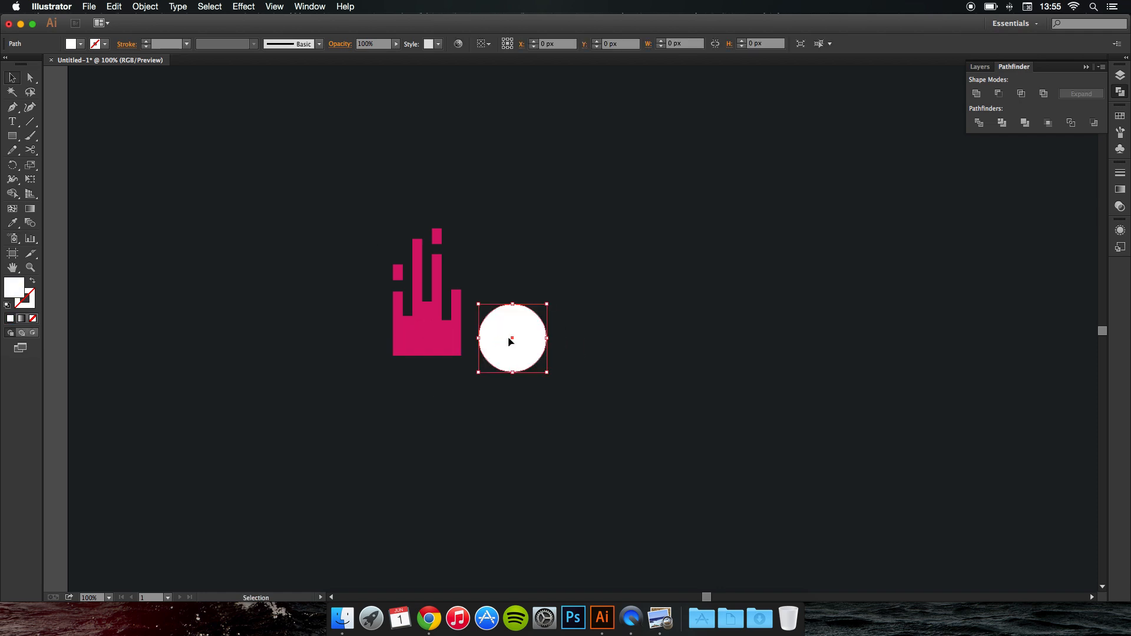
key("super+z")
left_click(555, 352)
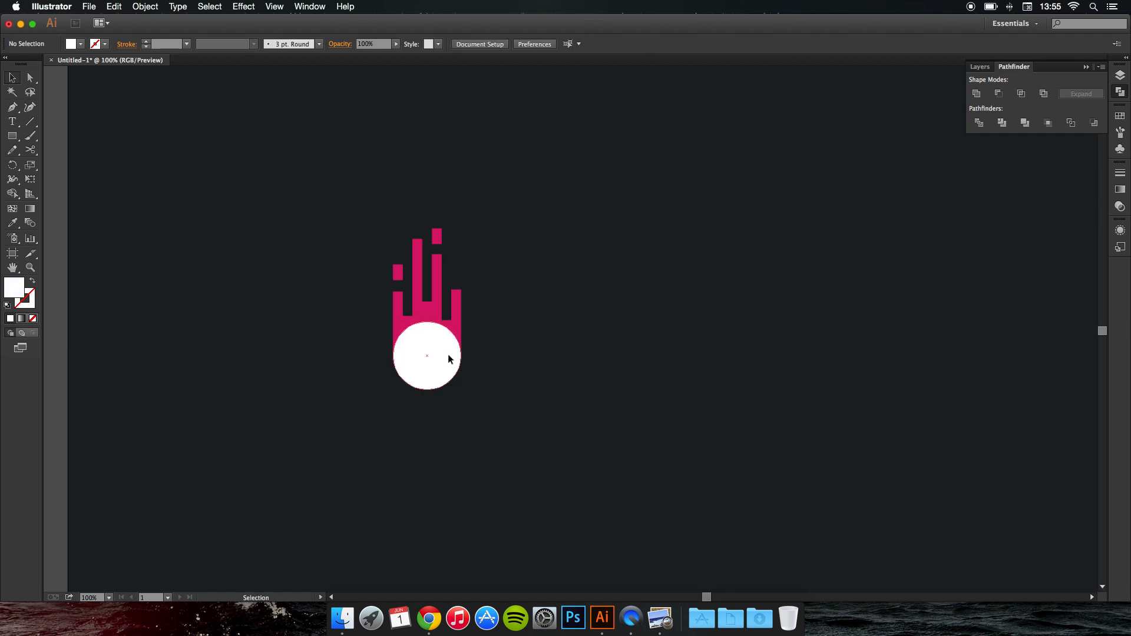
Make a concentric copy of the white circle, enlarge it to about 157.5 px wide, and send it to the back
left_click(448, 355)
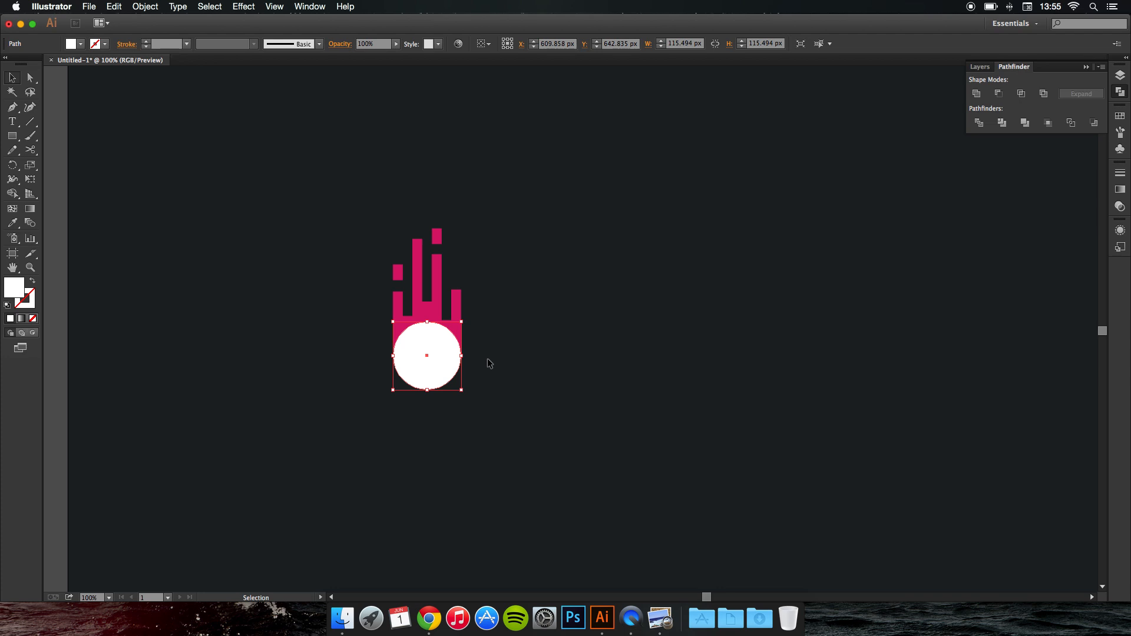
key("a")
key("v")
left_click_drag(461, 390, 475, 403)
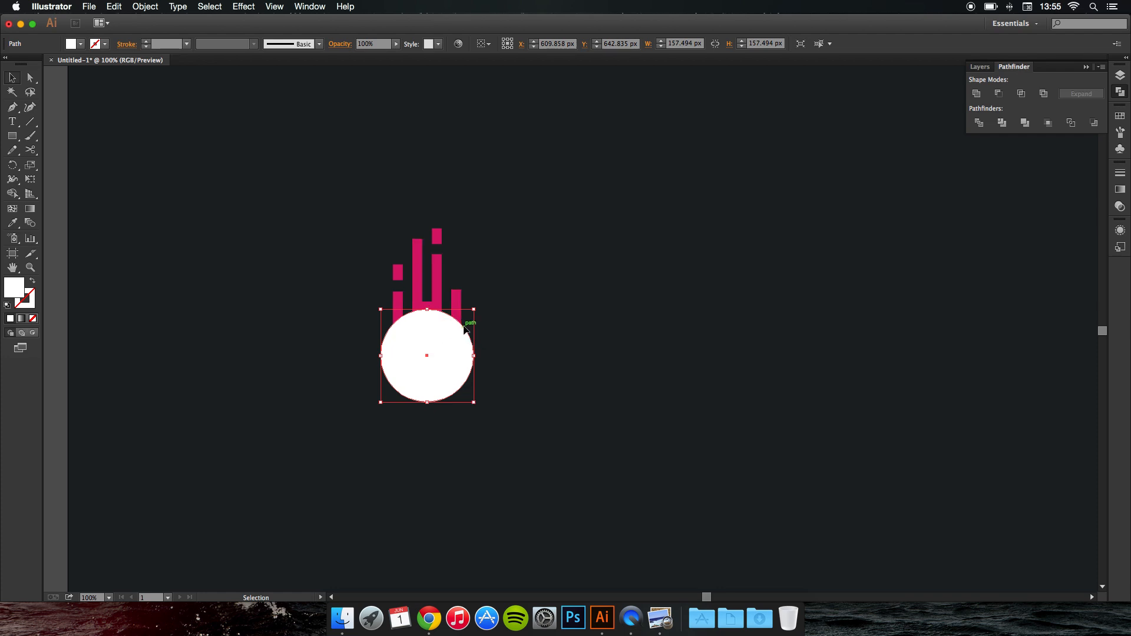
key("shift+super+[")
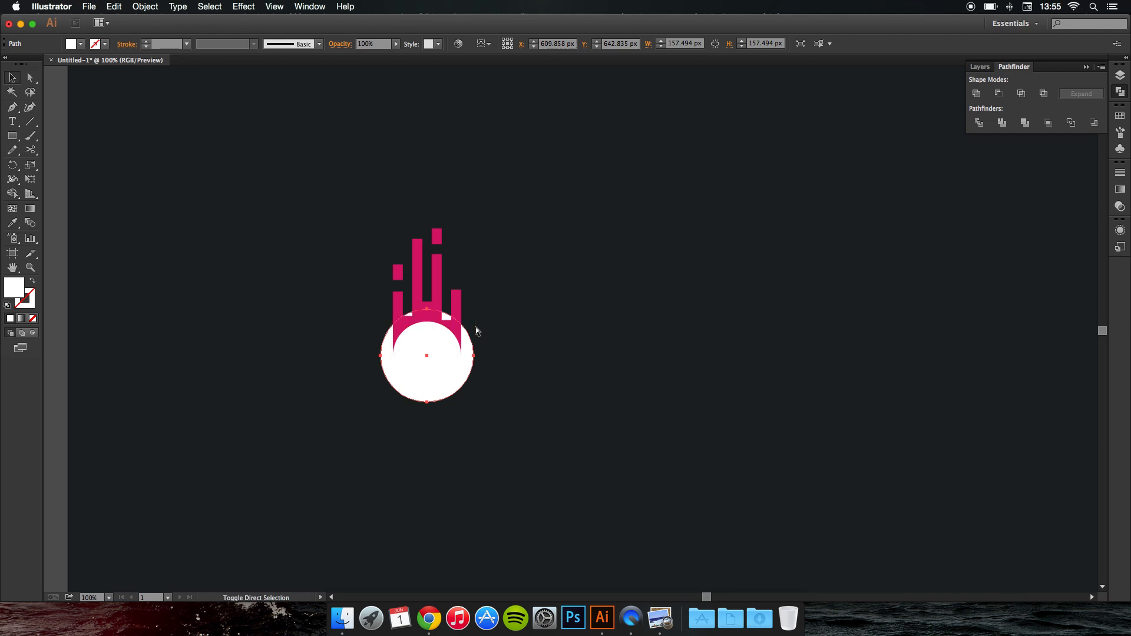
Fill the large circle behind the trail with a dark purple
double_click(17, 293)
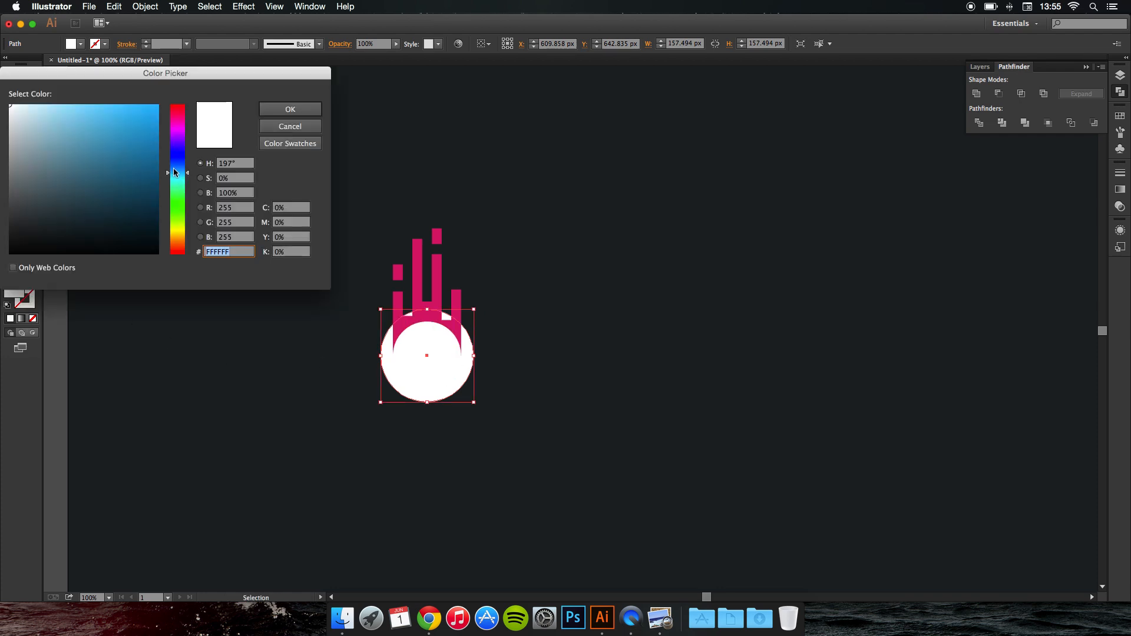
left_click(180, 135)
mouse_move(101, 192)
left_mouse_down()
mouse_move(69, 202)
mouse_move(86, 201)
left_mouse_up()
left_click(281, 110)
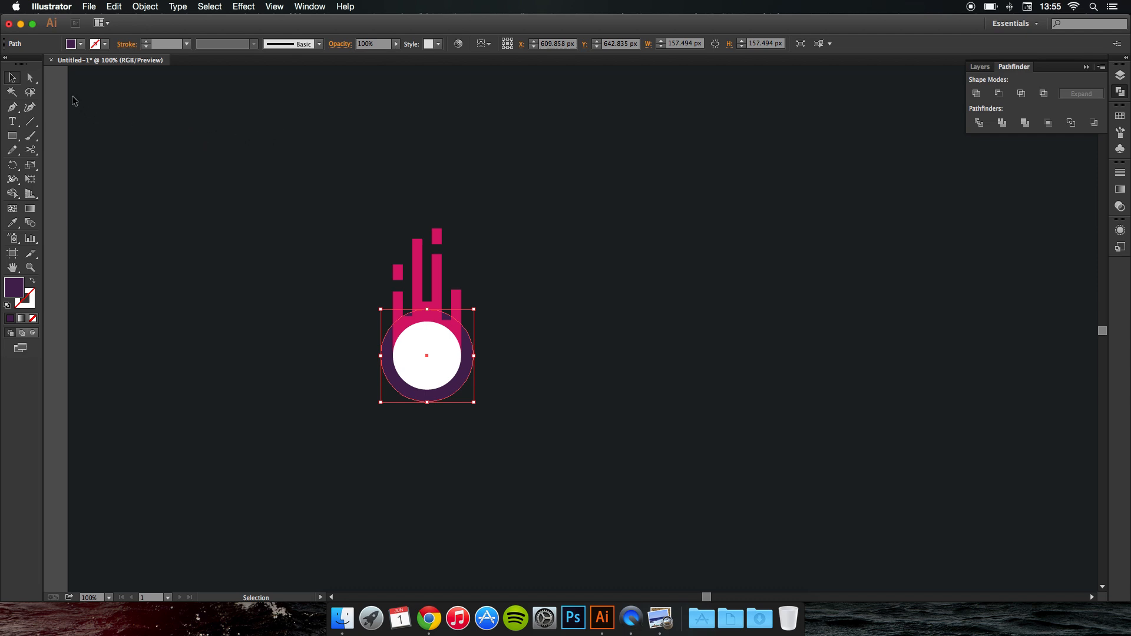
left_click(191, 146)
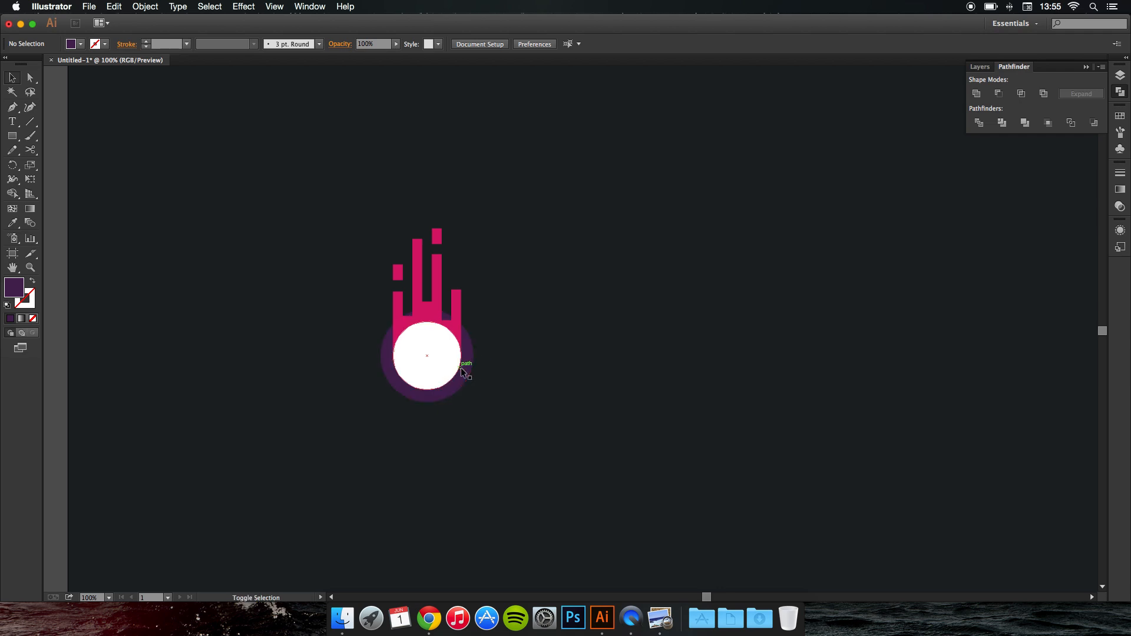
Draw a rectangle about 16.5 px wide and 42.2 px tall over the upper end of the rightmost pink stripe
scroll(471, 368, "up", 1)
scroll(479, 372, "up", 2)
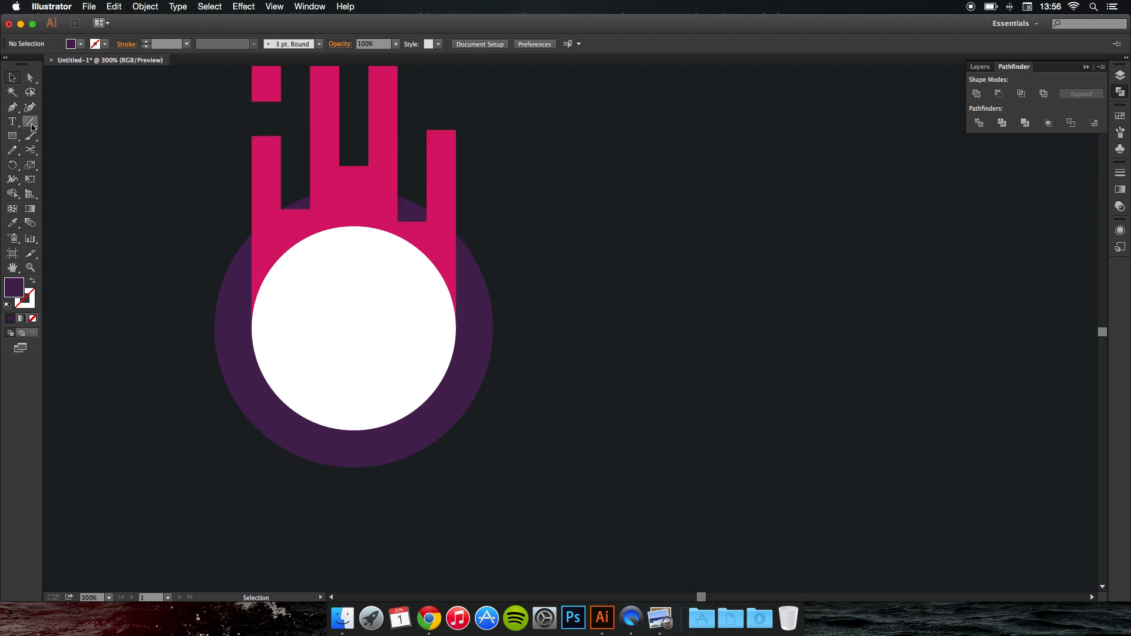
left_click(12, 136)
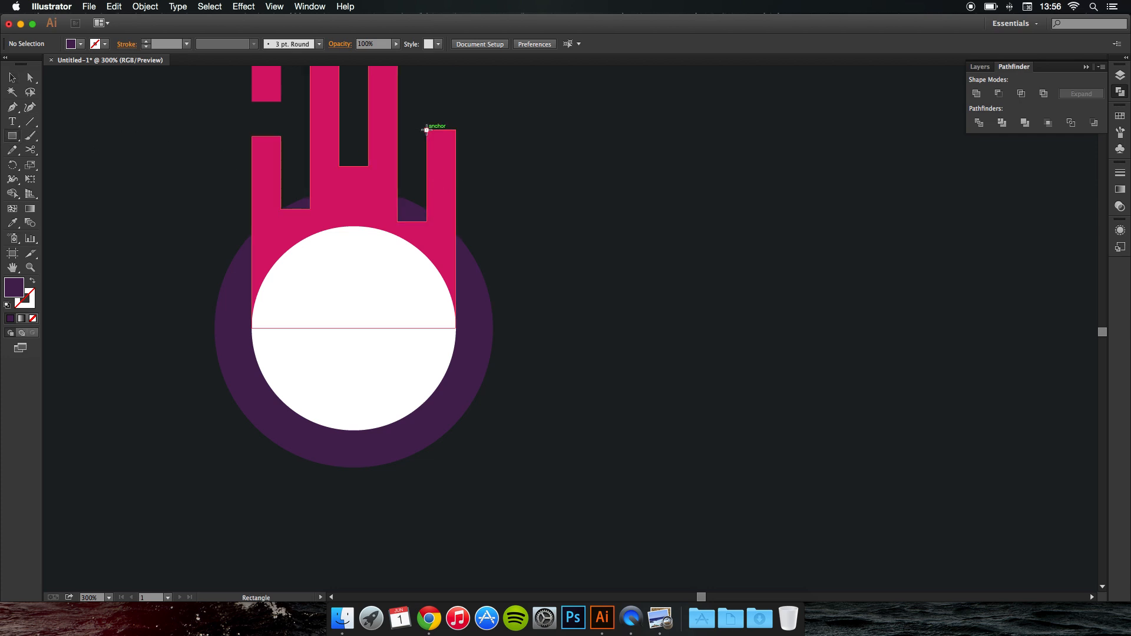
left_click_drag(427, 130, 457, 205)
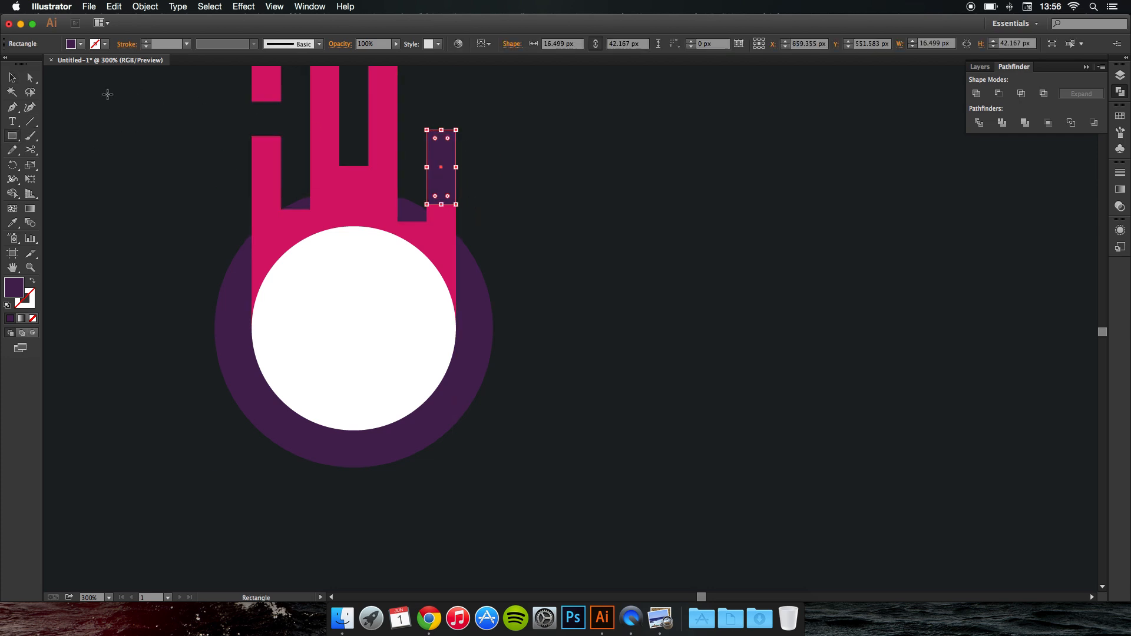
Fill the small rectangle on the rightmost stripe with a bright blue
left_click(12, 77)
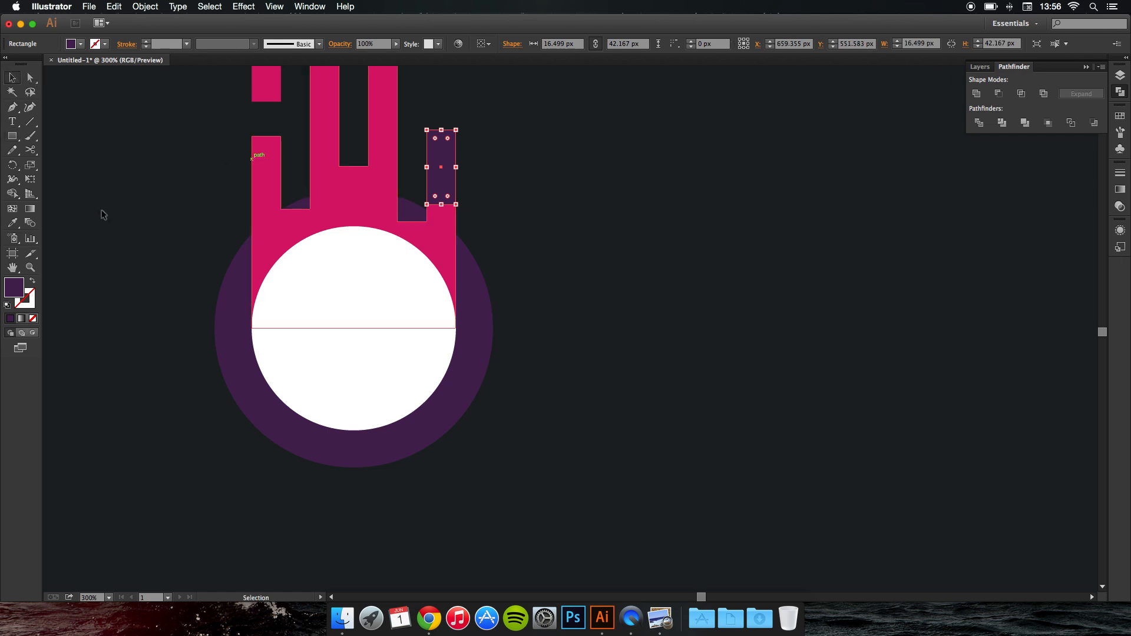
double_click(13, 288)
type("29abe2")
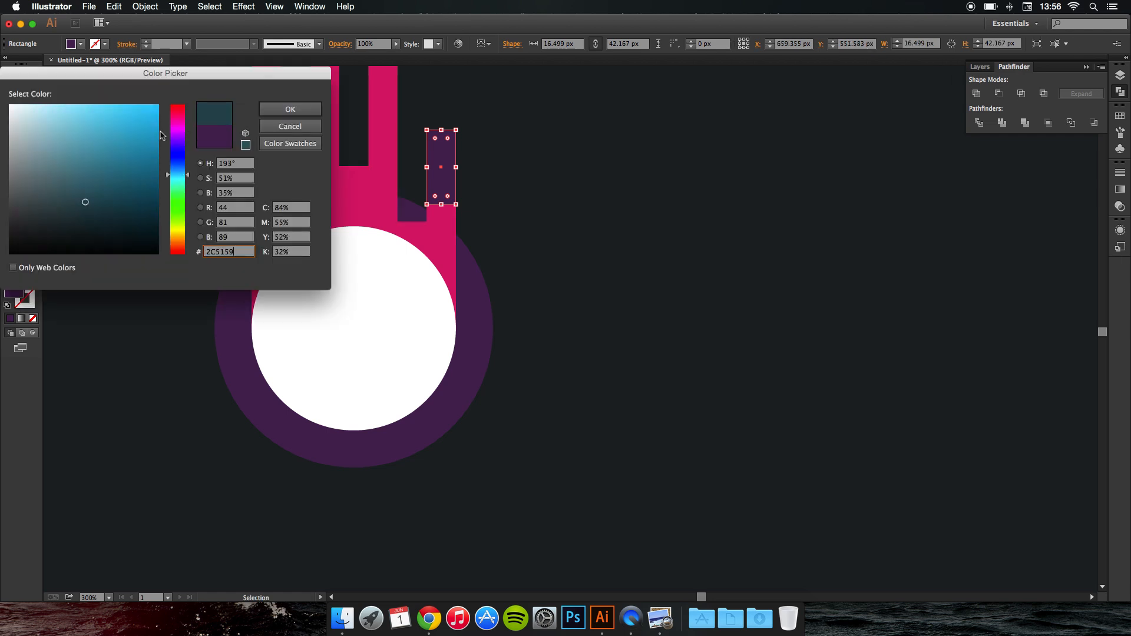
left_click(290, 109)
left_click(461, 183)
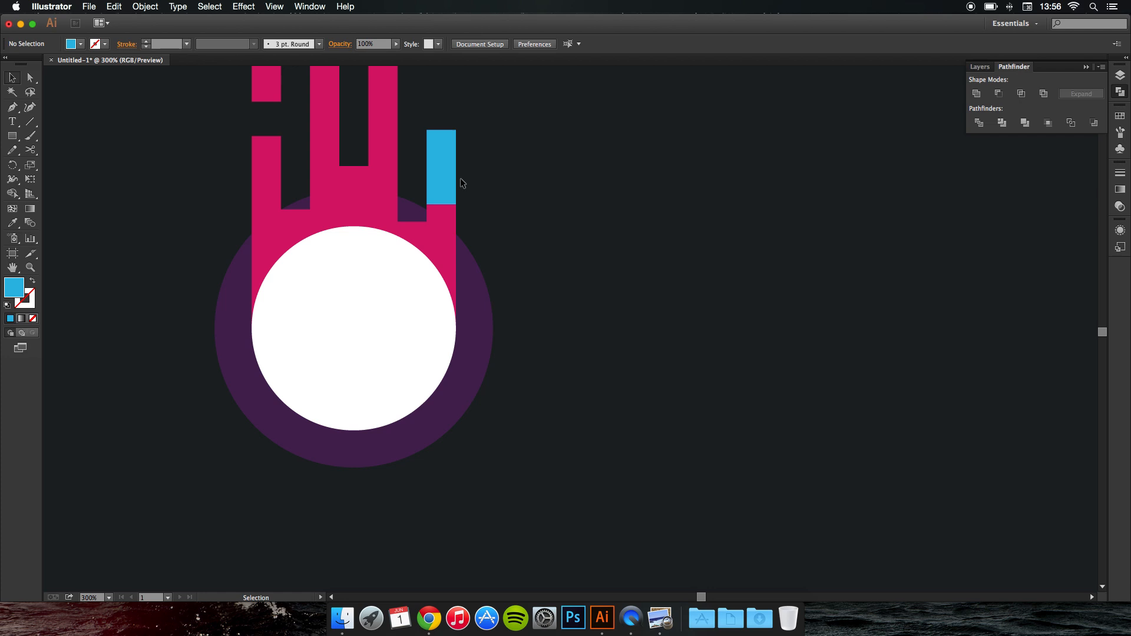
Place the blue block against the white circle's right side as a spacer and shrink the purple circle about its centre to the block's outer edge
left_click_drag(449, 178, 480, 302)
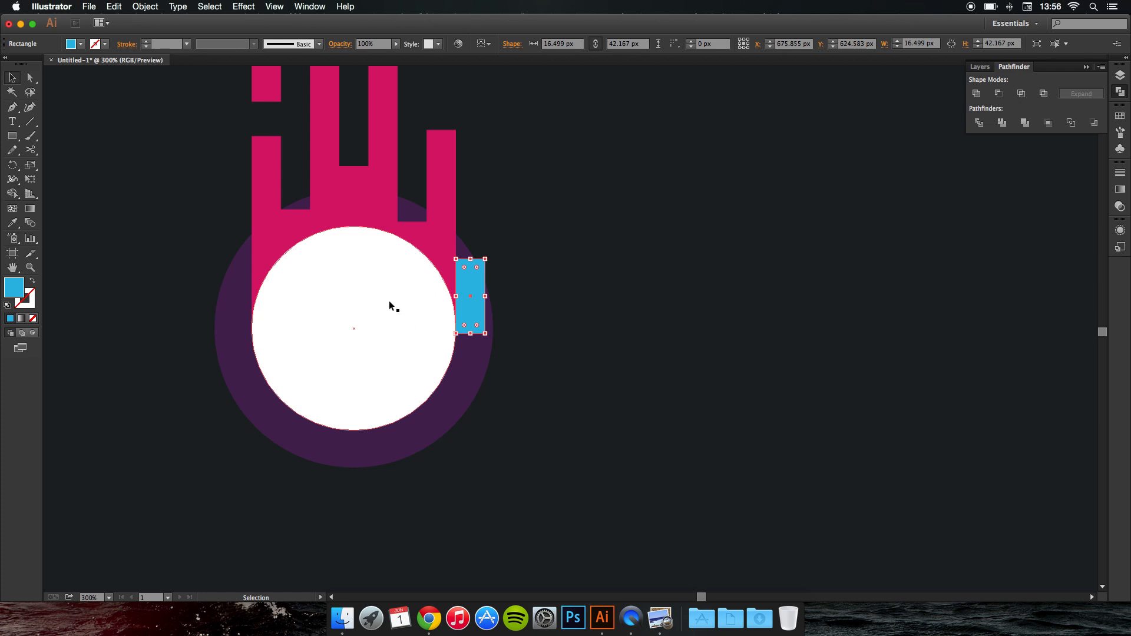
left_click(469, 379)
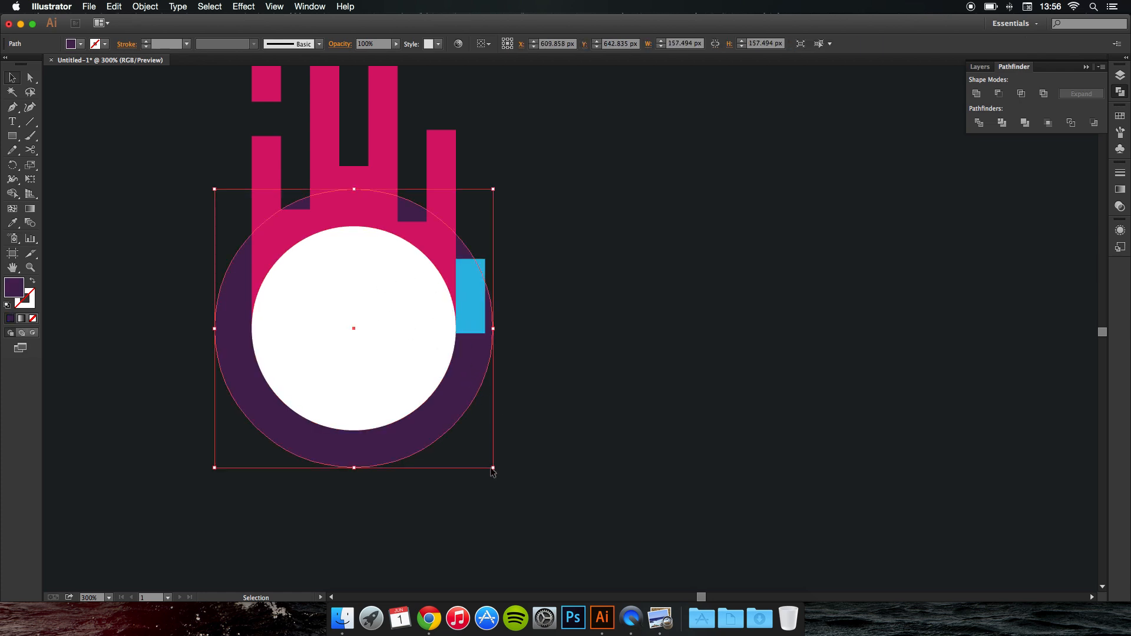
left_click_drag(492, 469, 489, 466)
left_click(522, 441)
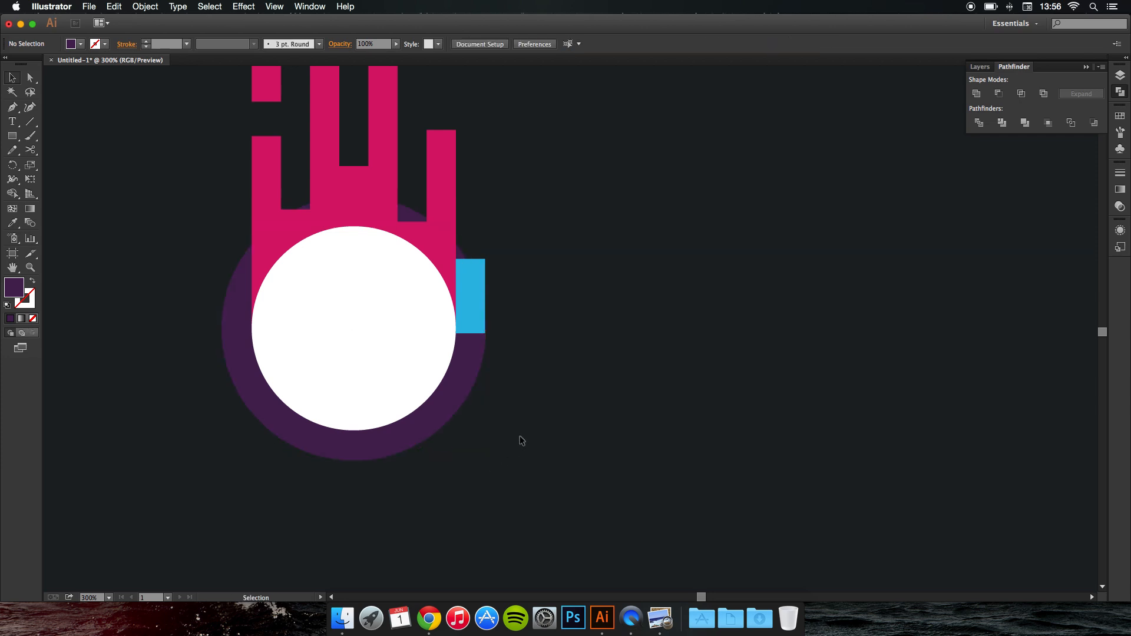
Delete the blue spacer block beside the white circle
left_click(477, 301)
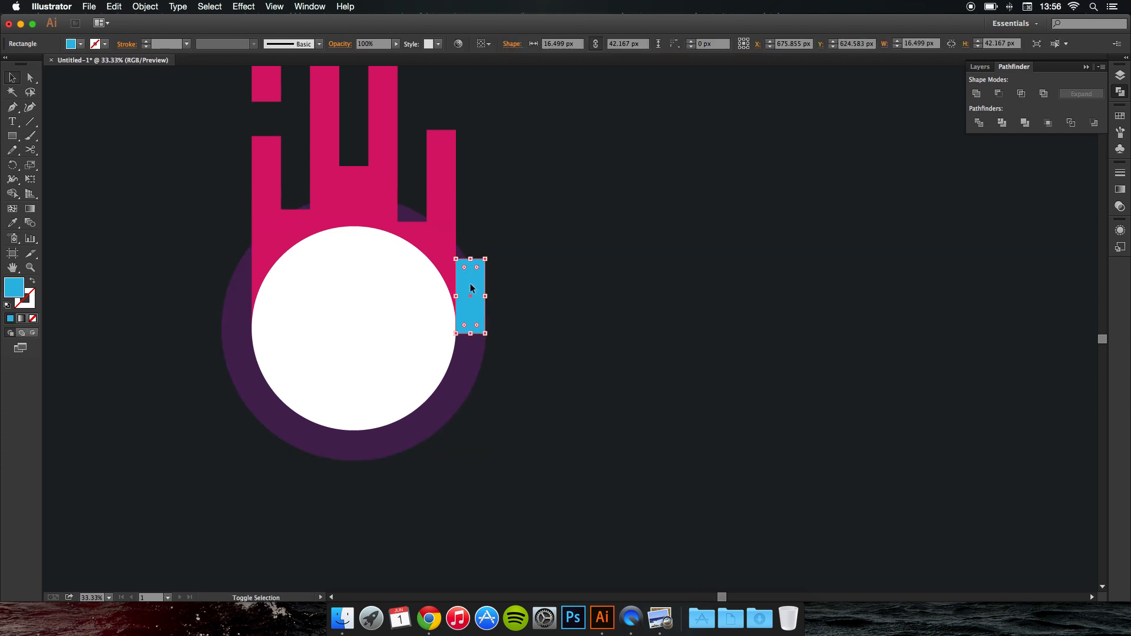
key("super+minus")
key("super+minus")
key("super+minus")
key("super+minus")
key("super+minus")
key("super+minus")
key("Delete")
Draw a blue rectangle as wide as the purple circle, about 149.7 by 150.8 px, upward from the circle's horizontal midline
key("super+equal")
key("super+equal")
key("super+equal")
key("super+equal")
key("super+equal")
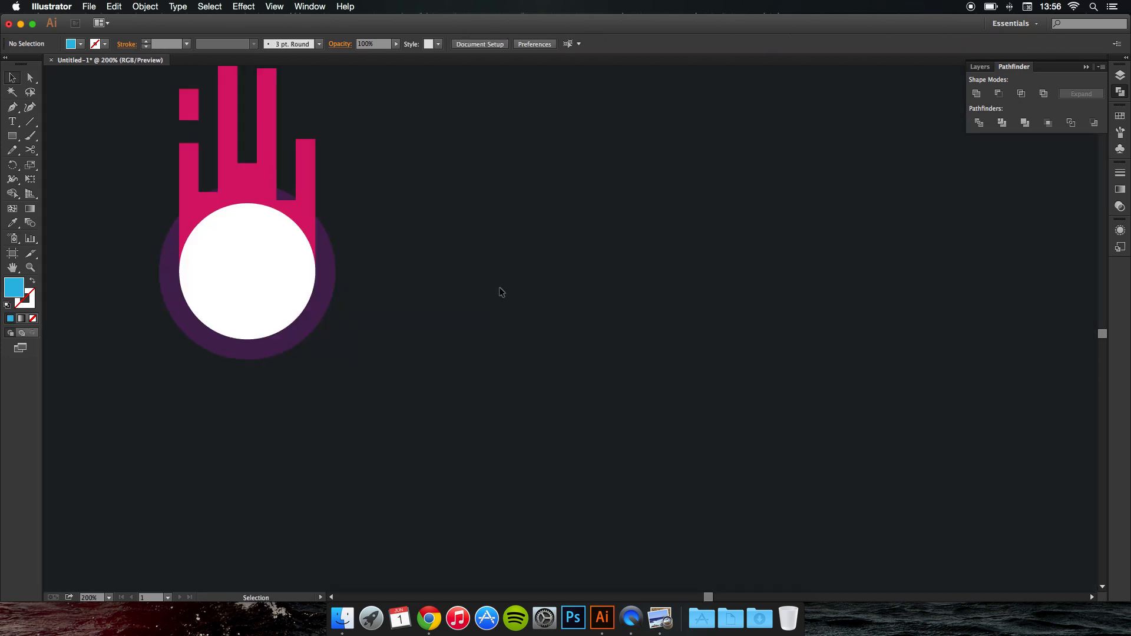
key("space")
left_click_drag(434, 296, 585, 432)
key("m")
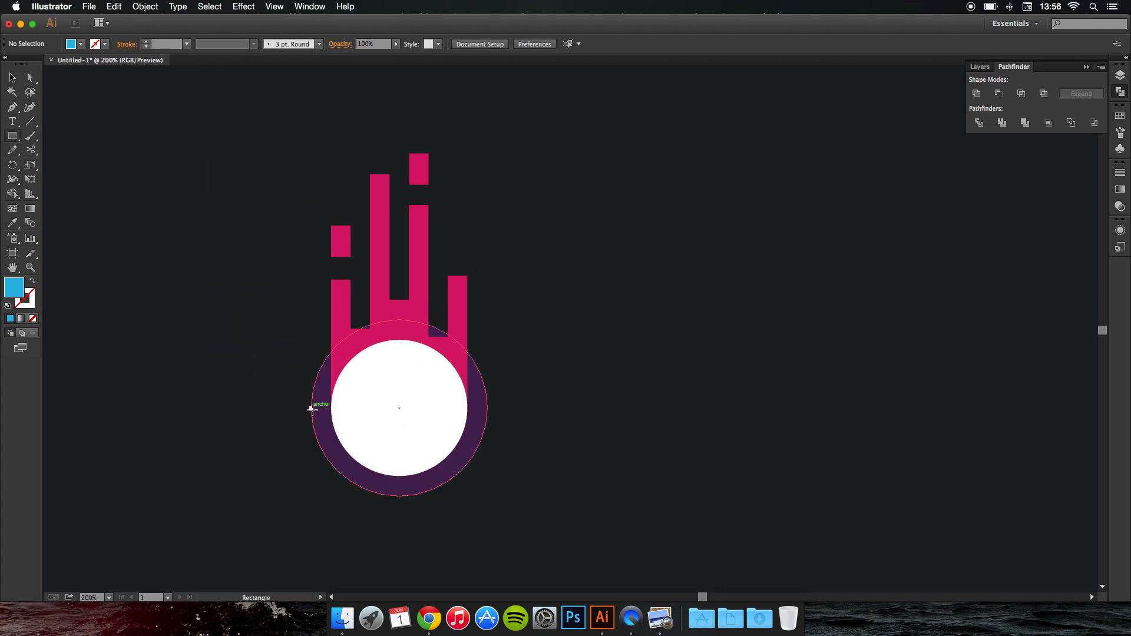
left_click_drag(311, 409, 480, 338)
Stretch the blue rectangle upward past the whole pink trail to a height of about 345.8 px
scroll(485, 259, "down", 6)
scroll(479, 264, "up", 4)
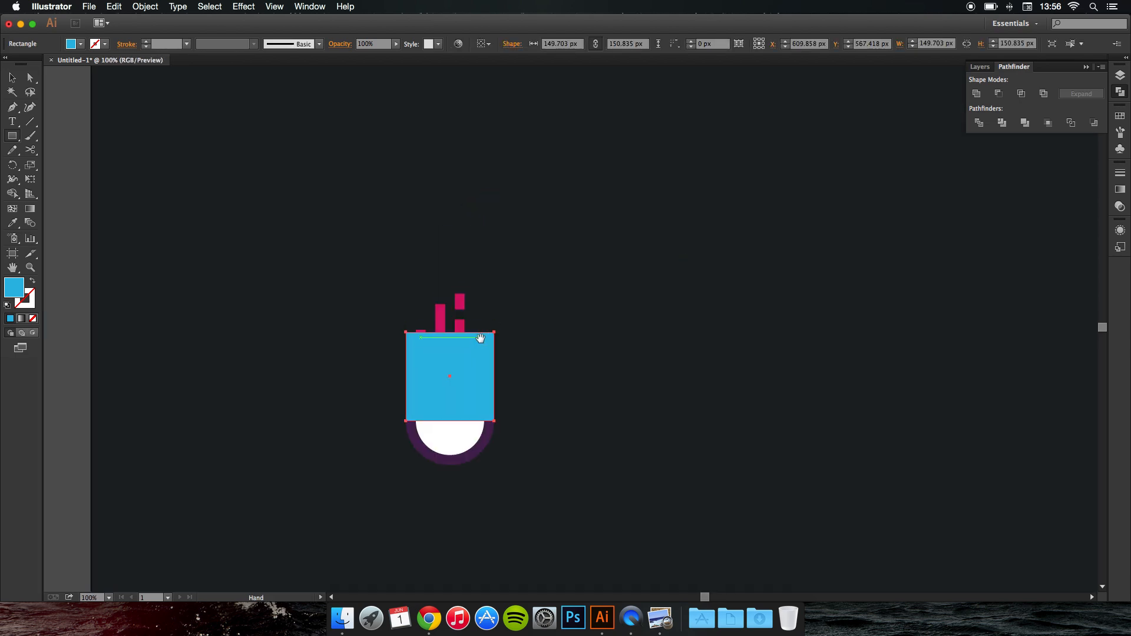
left_click(12, 78)
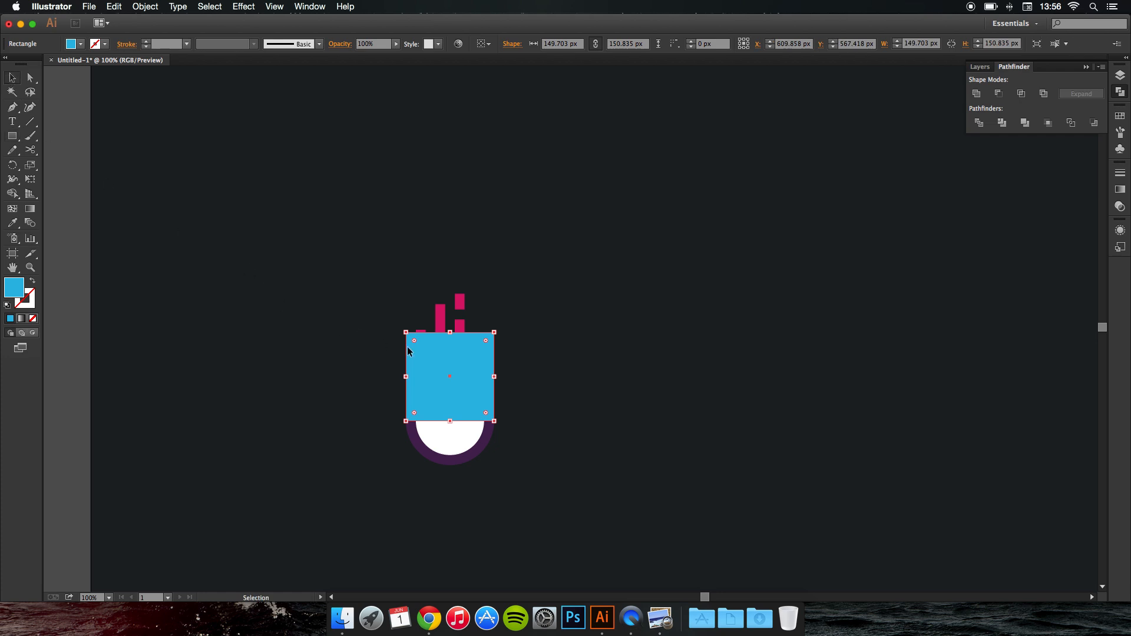
left_click_drag(453, 333, 450, 237)
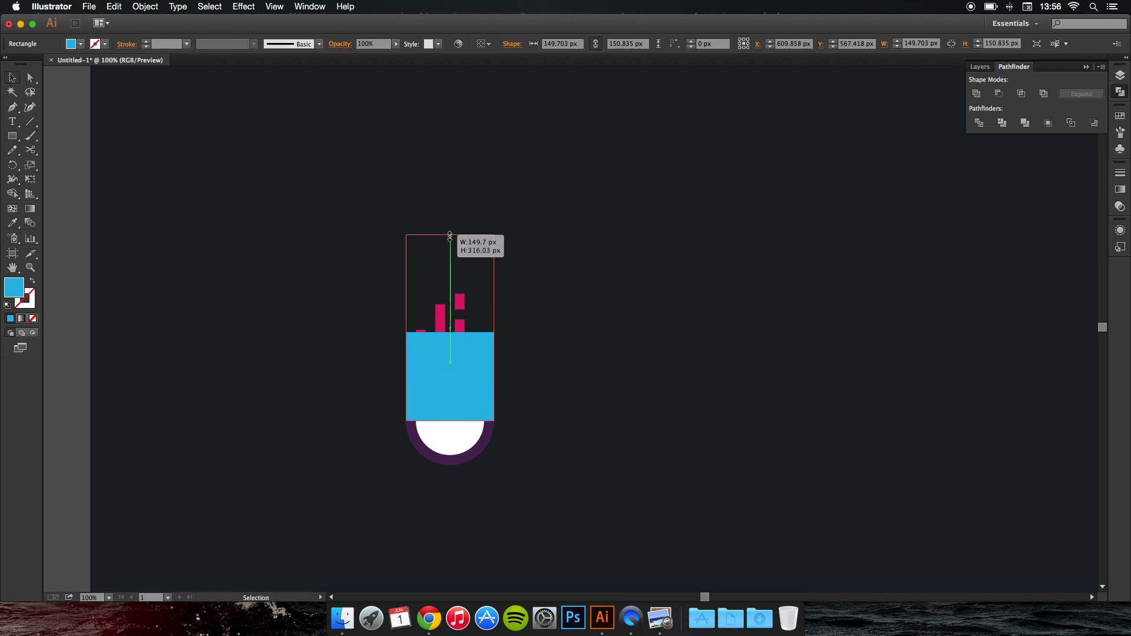
left_click_drag(451, 235, 451, 218)
left_click(548, 261)
left_click(410, 296)
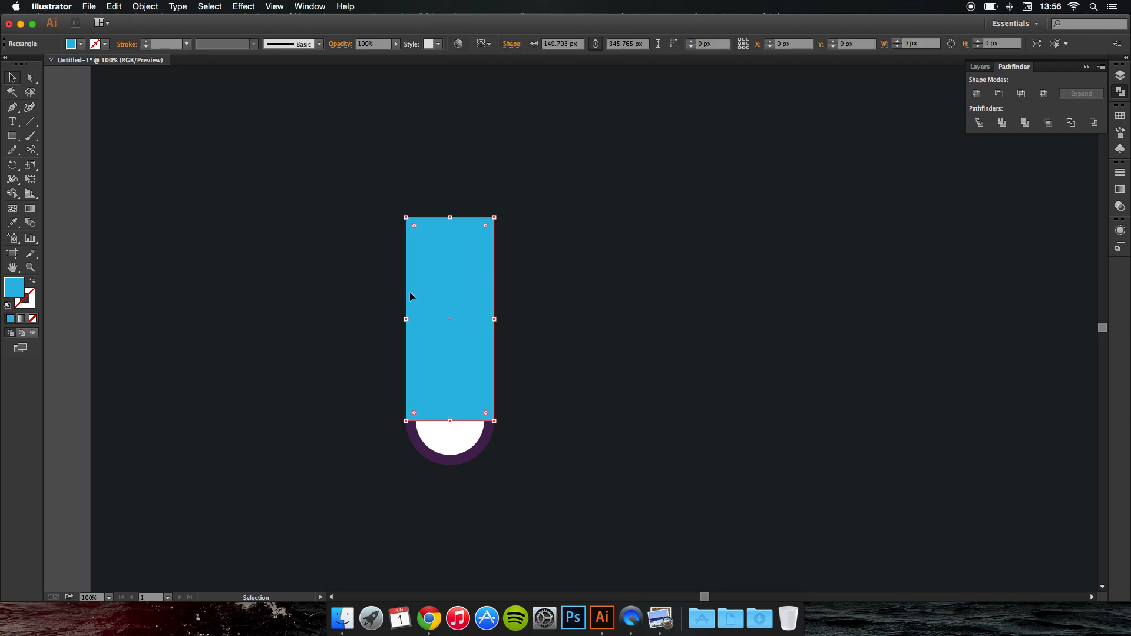
Send the tall blue rectangle to the back and match its fill to the purple circle
key("super")
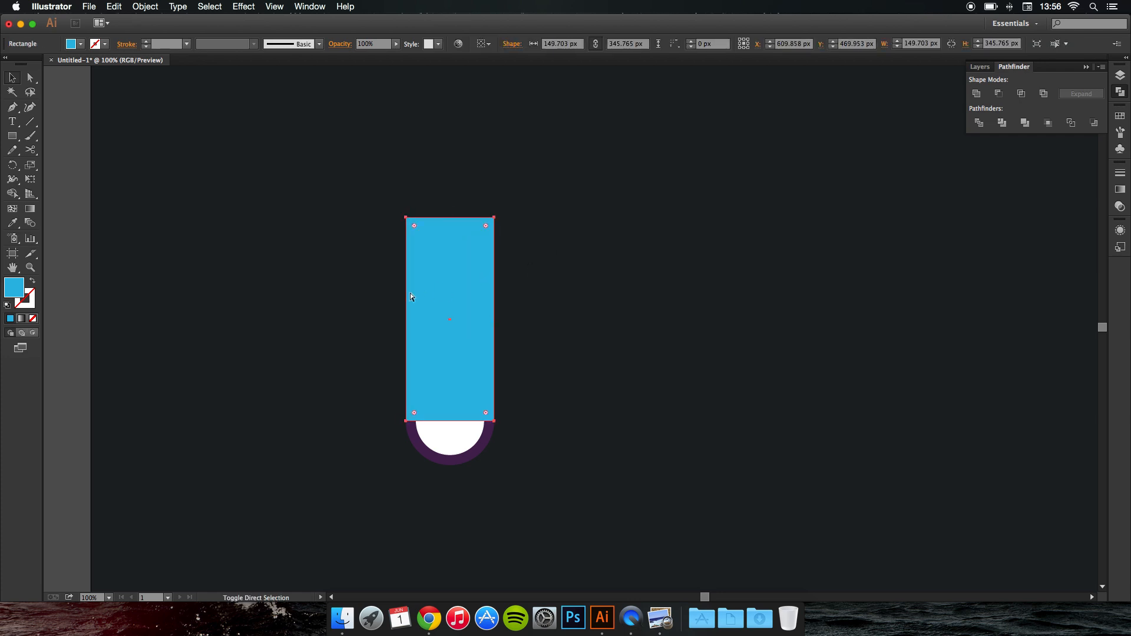
key("super+shift+bracketleft")
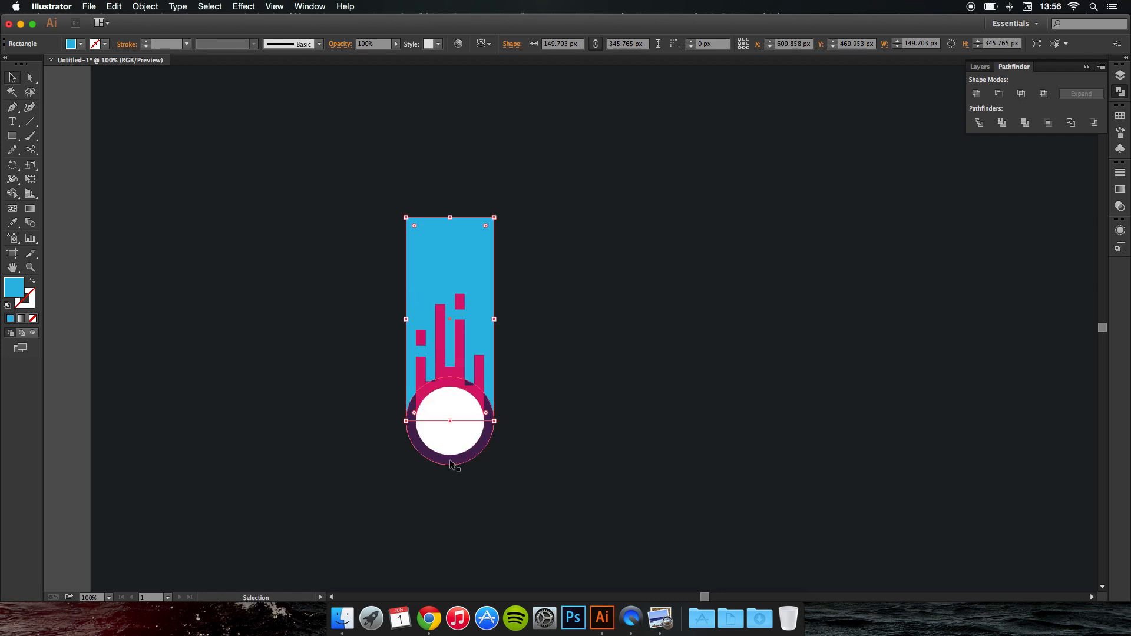
key("i")
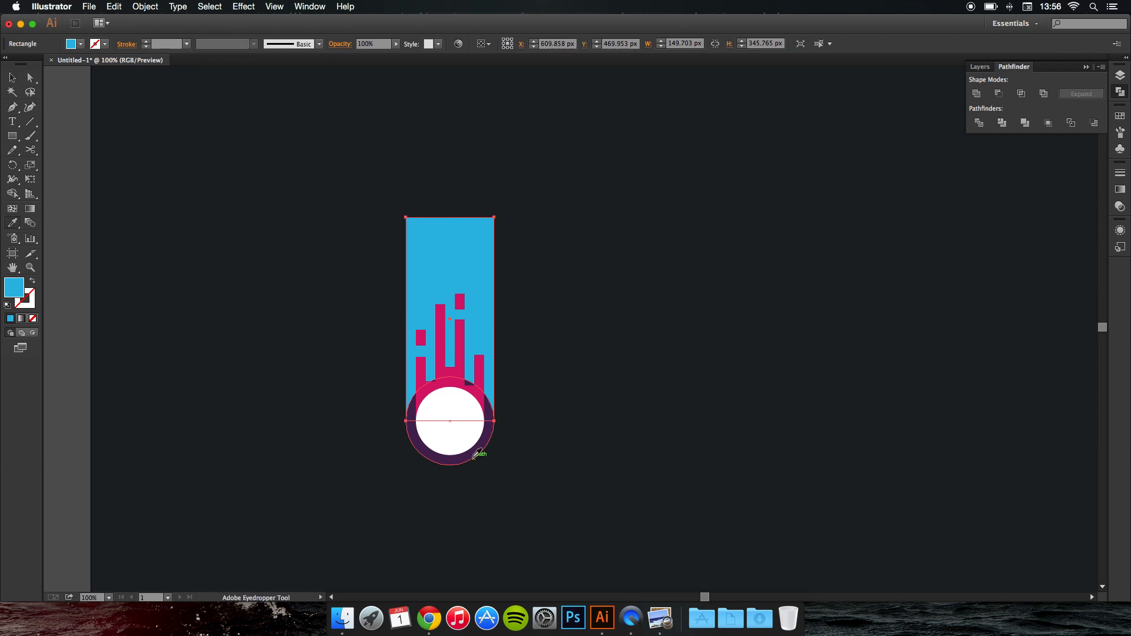
left_click(473, 459)
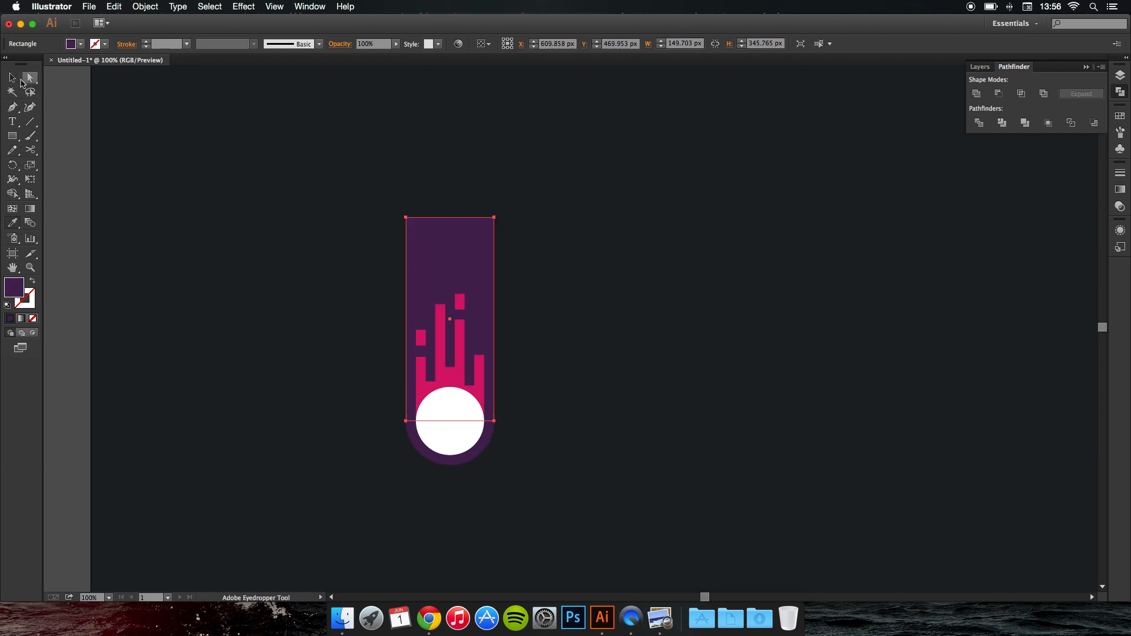
key("v")
left_click(192, 154)
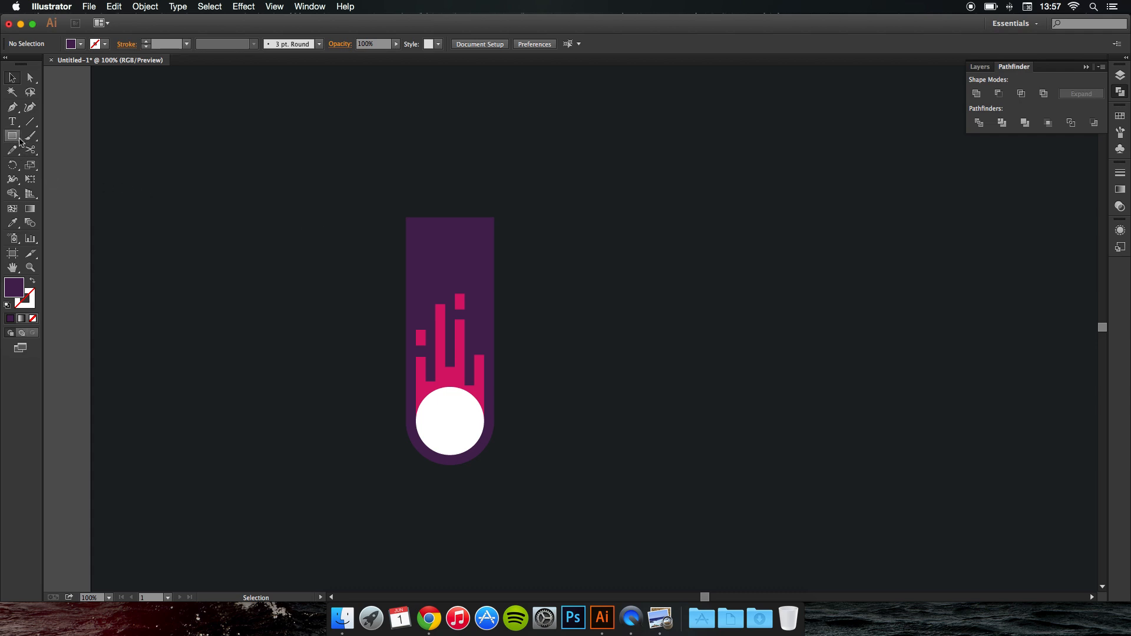
Draw a stripe about 16.5 px wide and 205.7 px tall above the left detached block, and shift it upward to leave a gap
left_click_drag(19, 141, 60, 139)
scroll(455, 283, "up", 1)
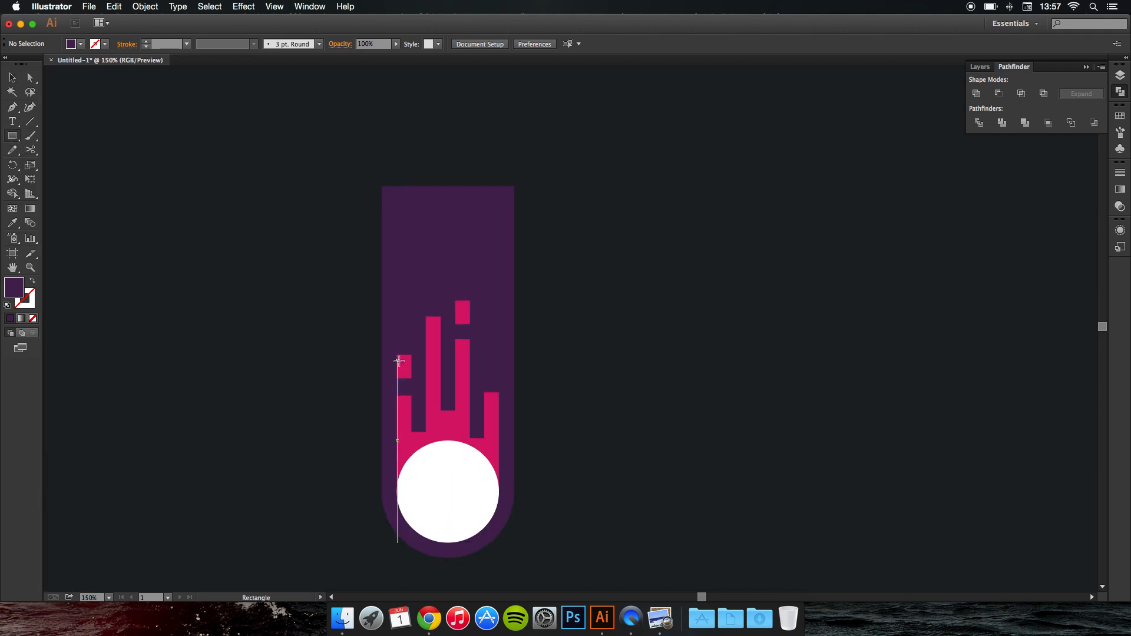
left_click_drag(397, 355, 411, 173)
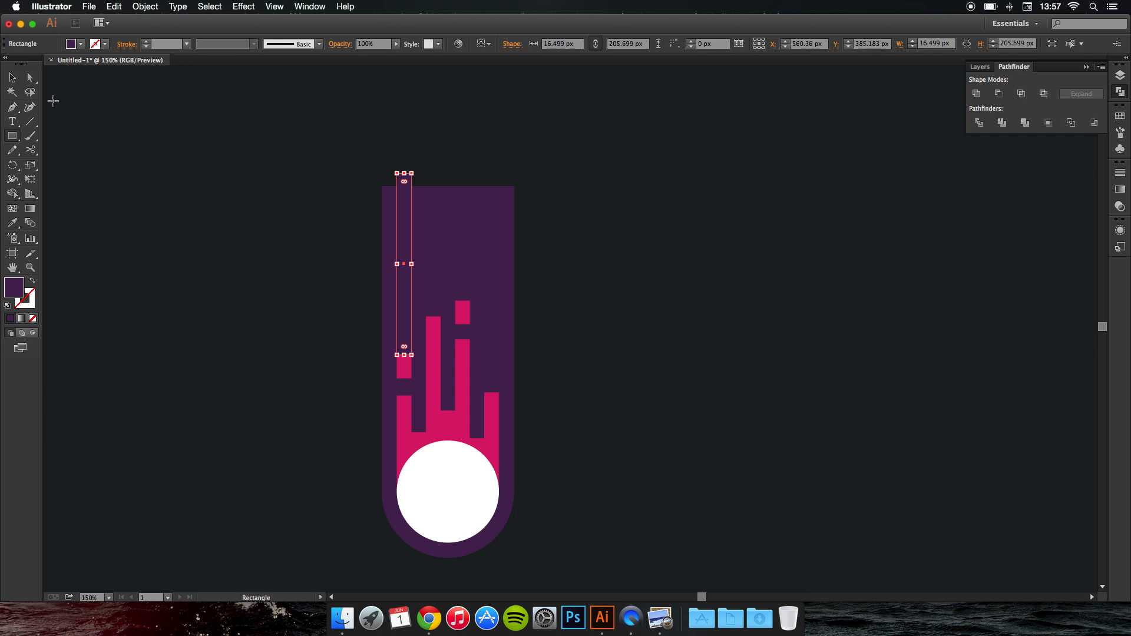
left_click(14, 81)
left_click_drag(407, 247, 407, 220)
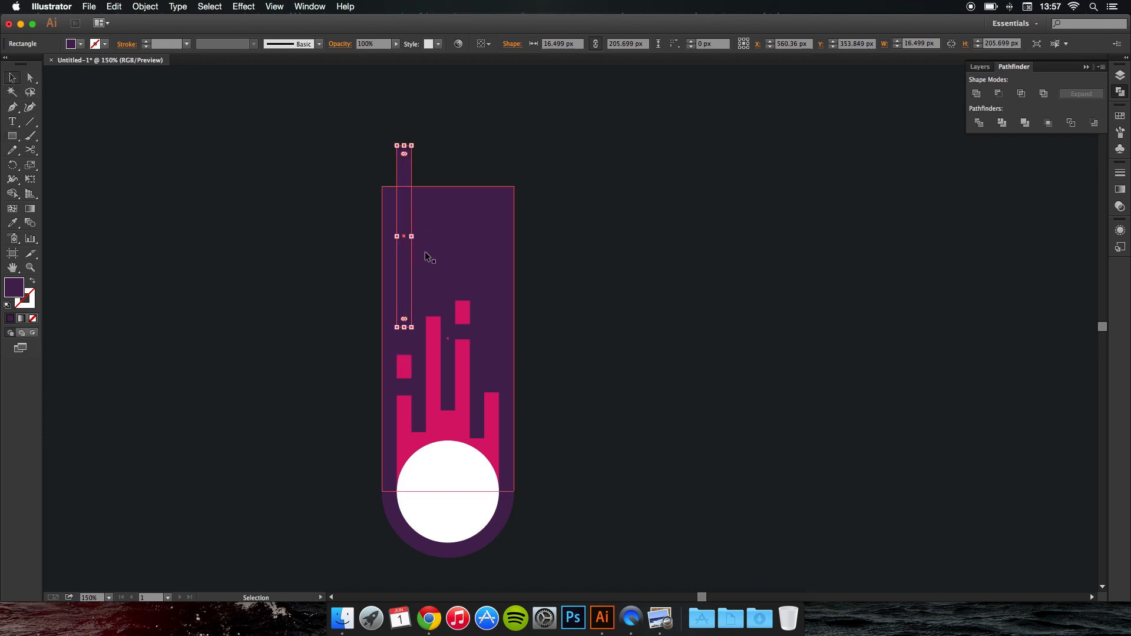
Match the new narrow stripe's fill to the dark artboard background so it cuts a notch into the purple shape
key("i")
left_click(662, 273)
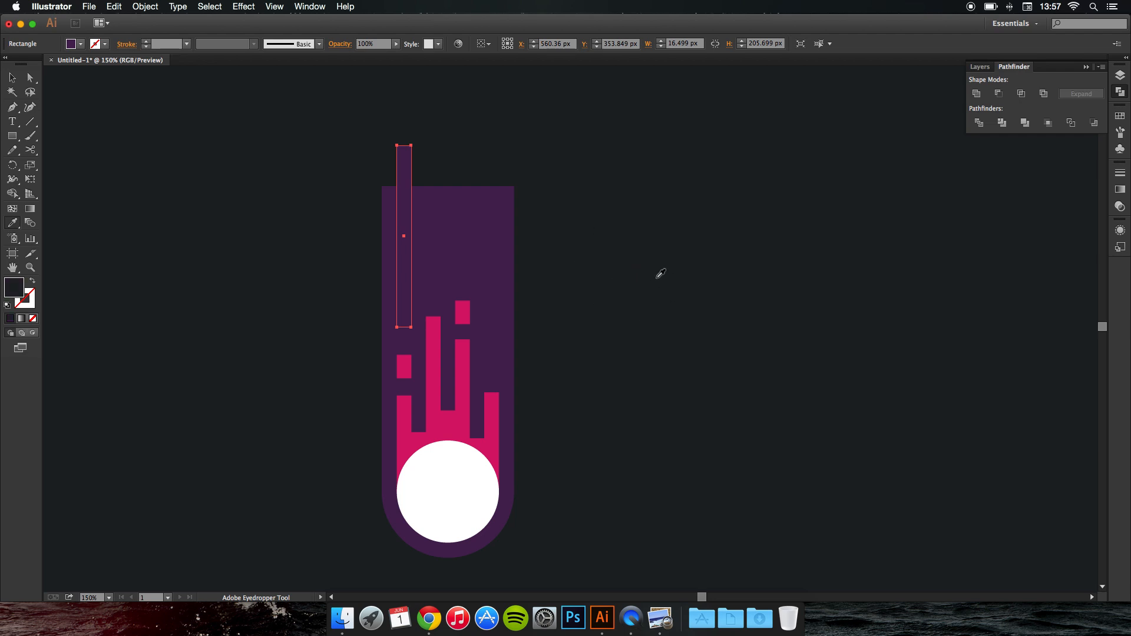
left_click(12, 77)
left_click(230, 180)
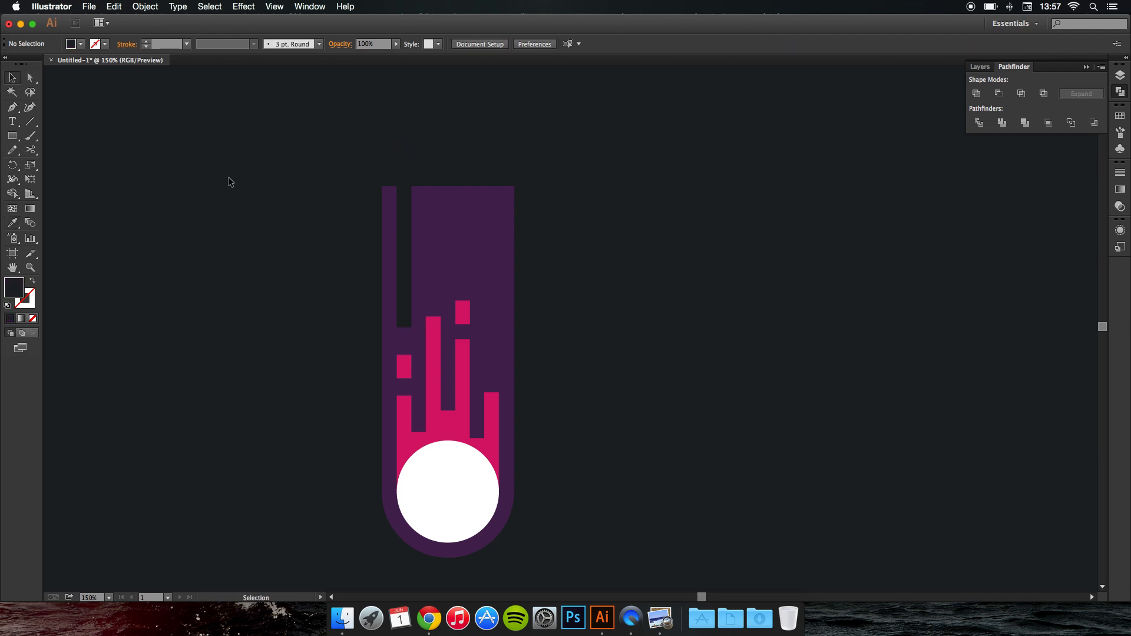
left_click_drag(401, 268, 436, 257)
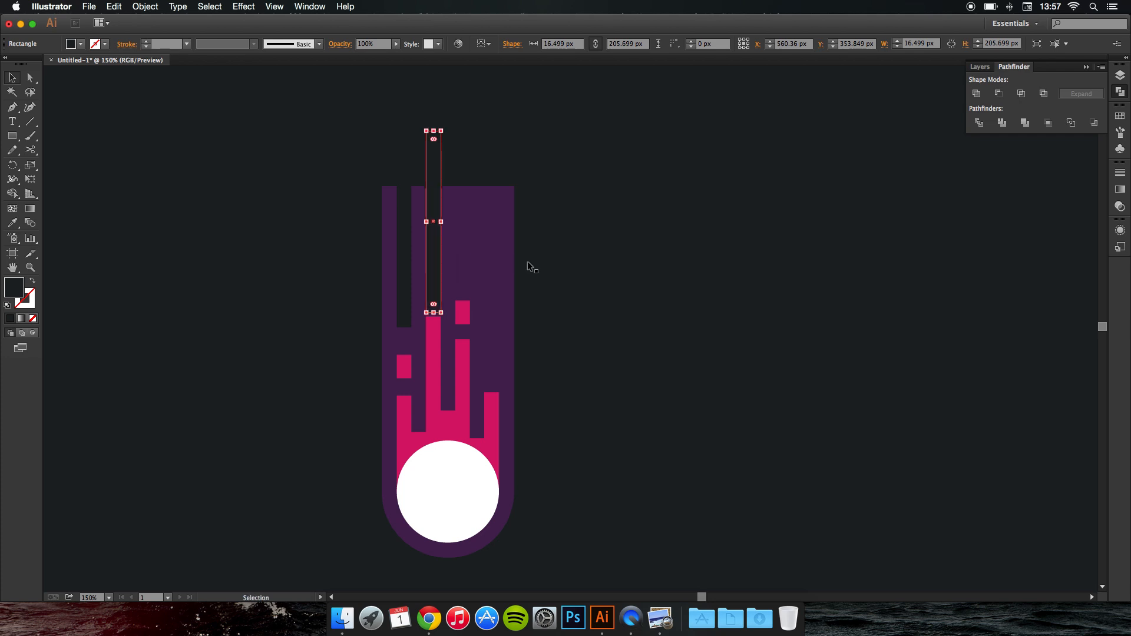
left_click(528, 263)
key("super+z")
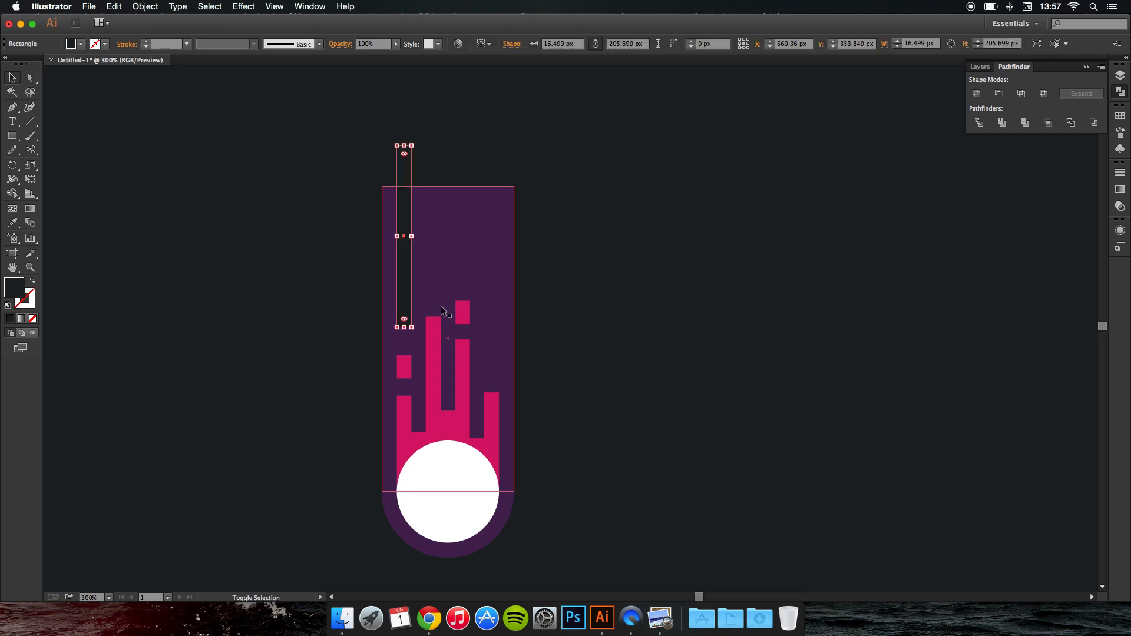
Draw a dark stripe about 16.1 px wide and 86.8 px tall over the top of the second pink bar
scroll(440, 306, "up", 3)
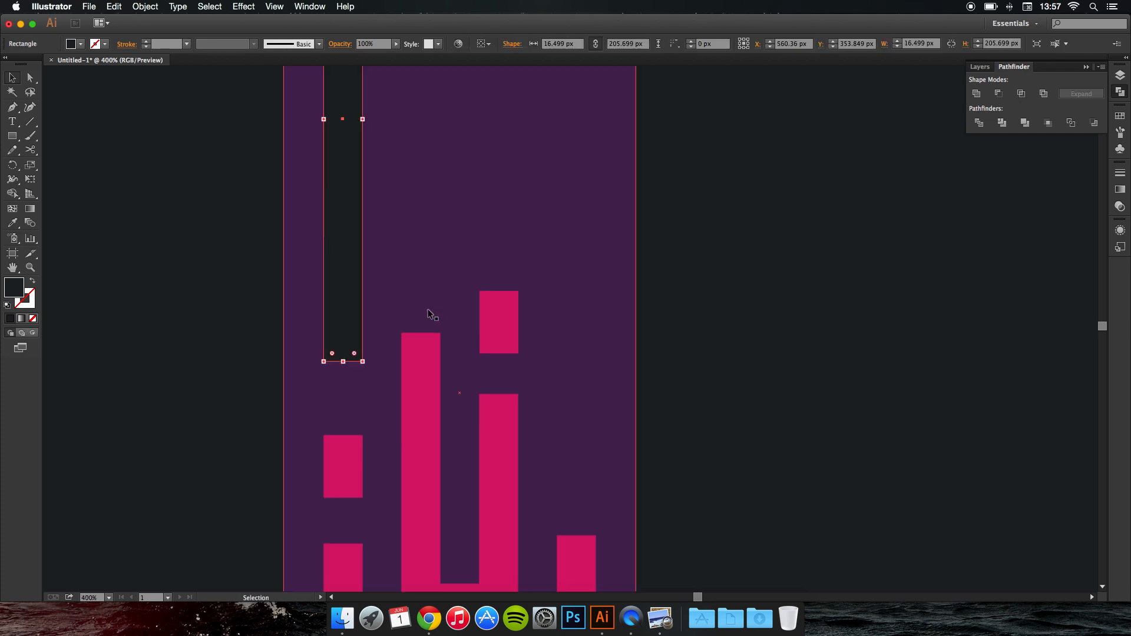
left_click(12, 136)
mouse_move(401, 382)
left_mouse_down()
mouse_move(450, 319)
mouse_move(440, 177)
left_mouse_up()
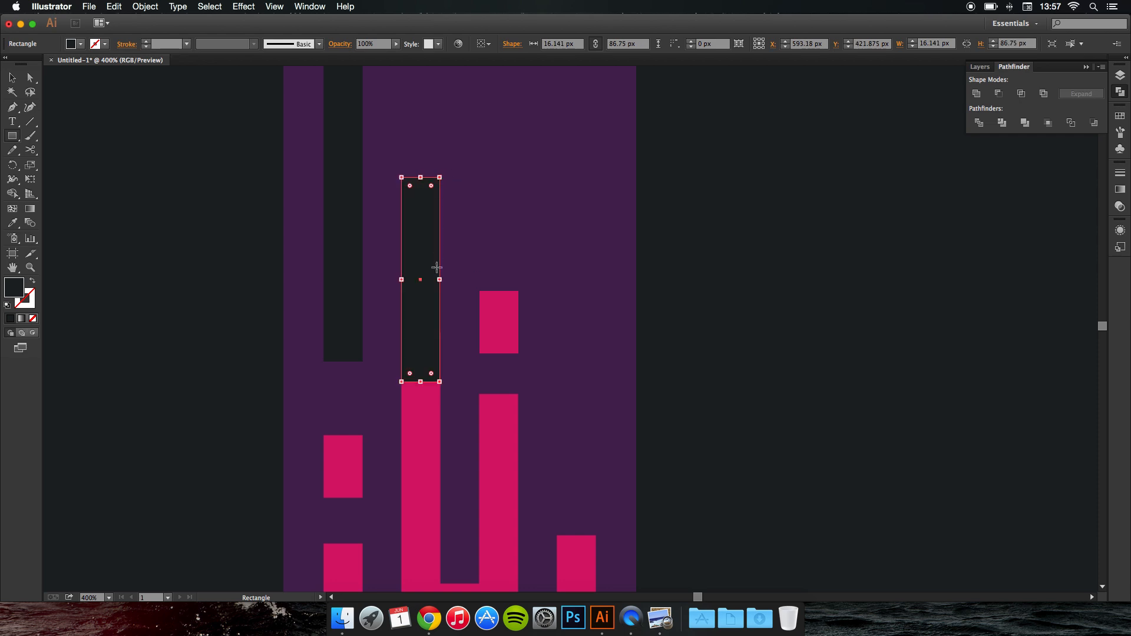
key("super+1")
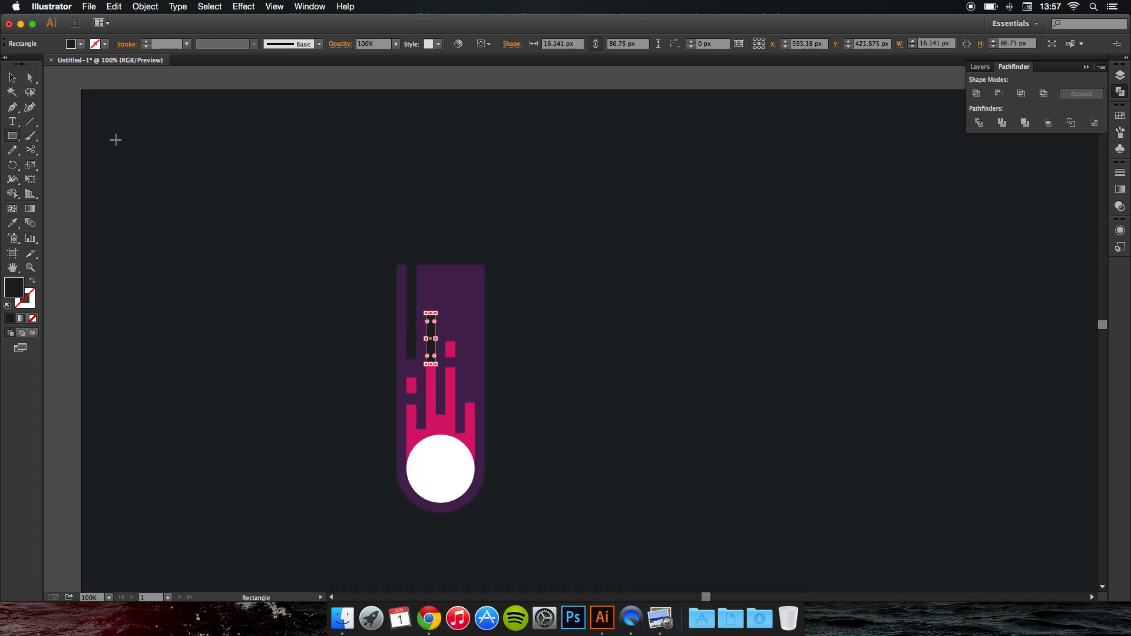
Move the new dark stripe up past the purple shape's upper edge and stretch its lower end to just above the second pink bar
left_click(12, 78)
key("super+equal")
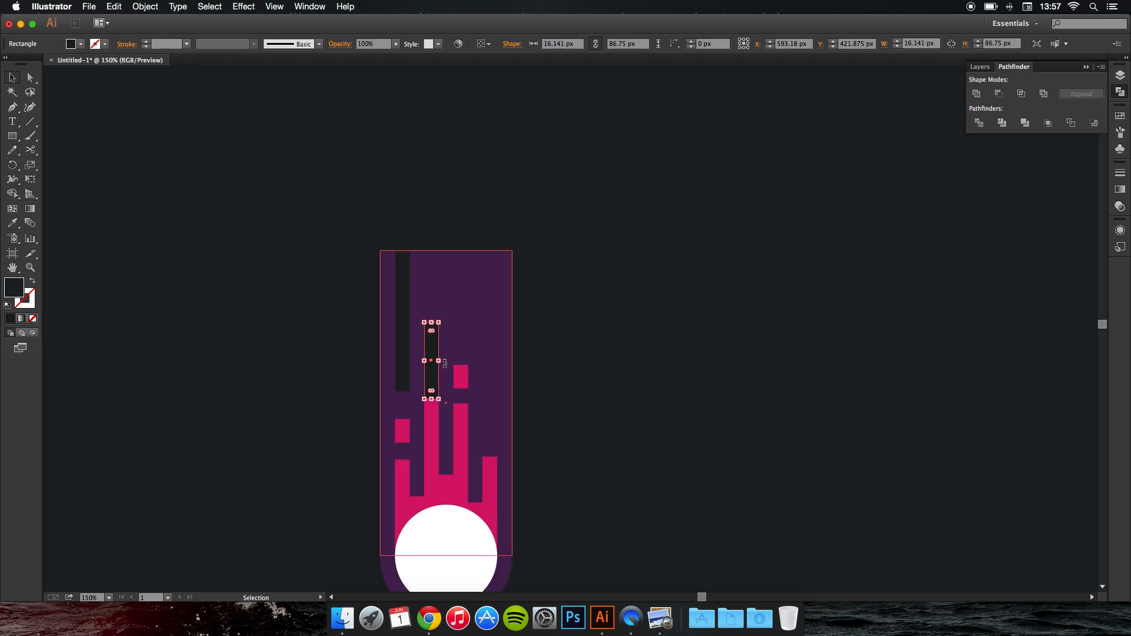
left_click_drag(434, 335, 433, 362)
key("super+z")
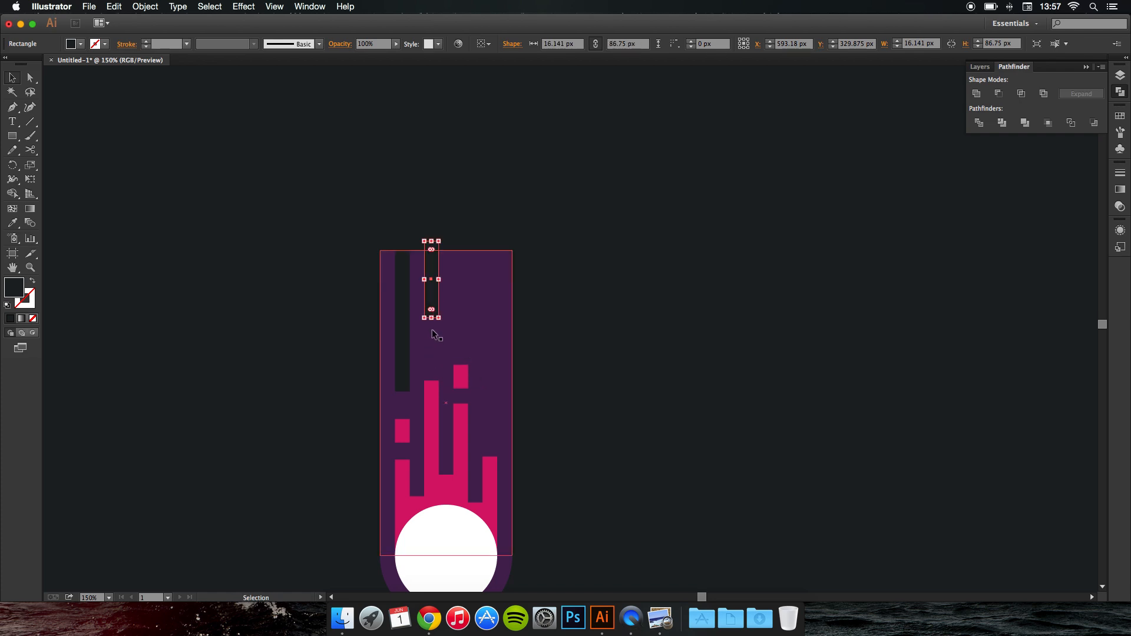
left_click(431, 318)
left_click_drag(435, 321, 435, 356)
left_click(629, 342)
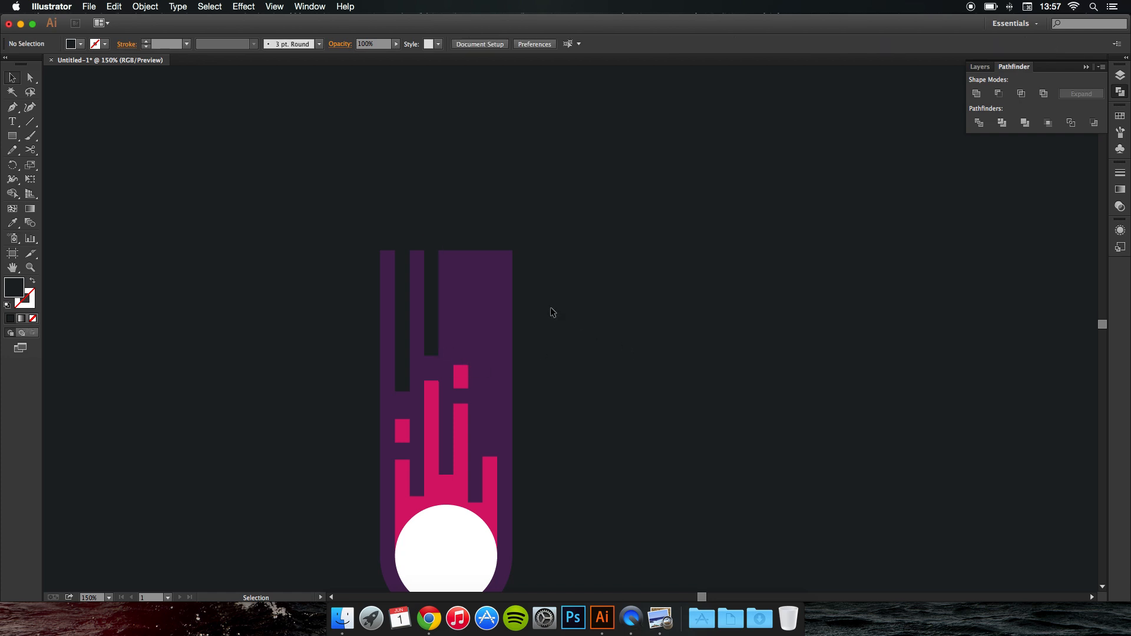
Duplicate both dark stripes together so the copies line up with the third and fourth pink bars
left_click(430, 285)
left_click(407, 270, "shift")
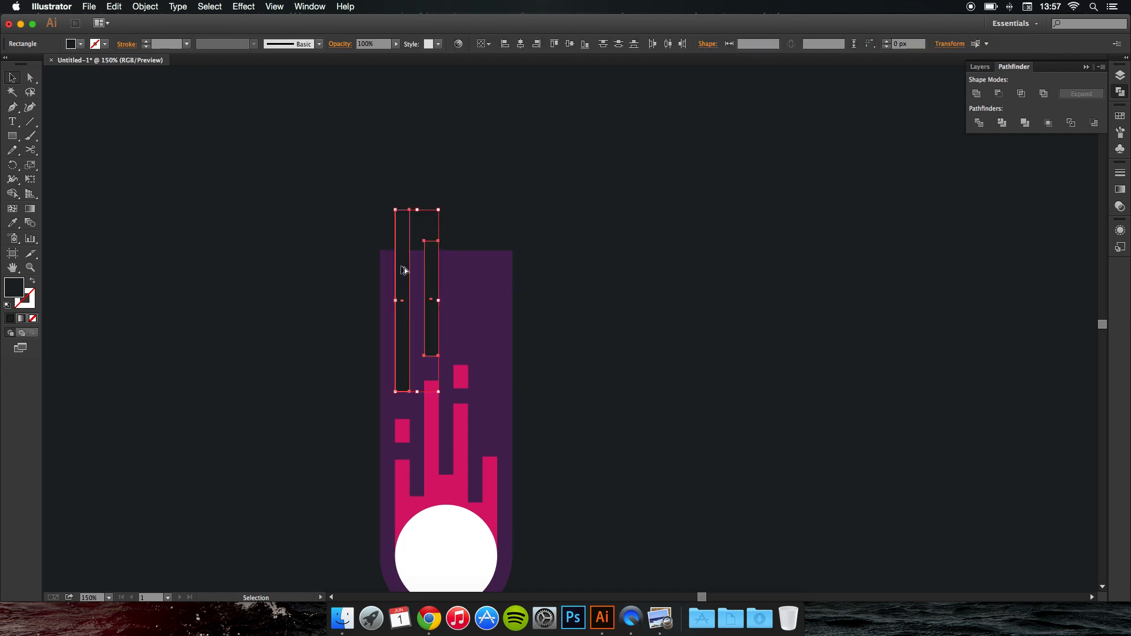
left_click_drag(404, 270, 463, 271)
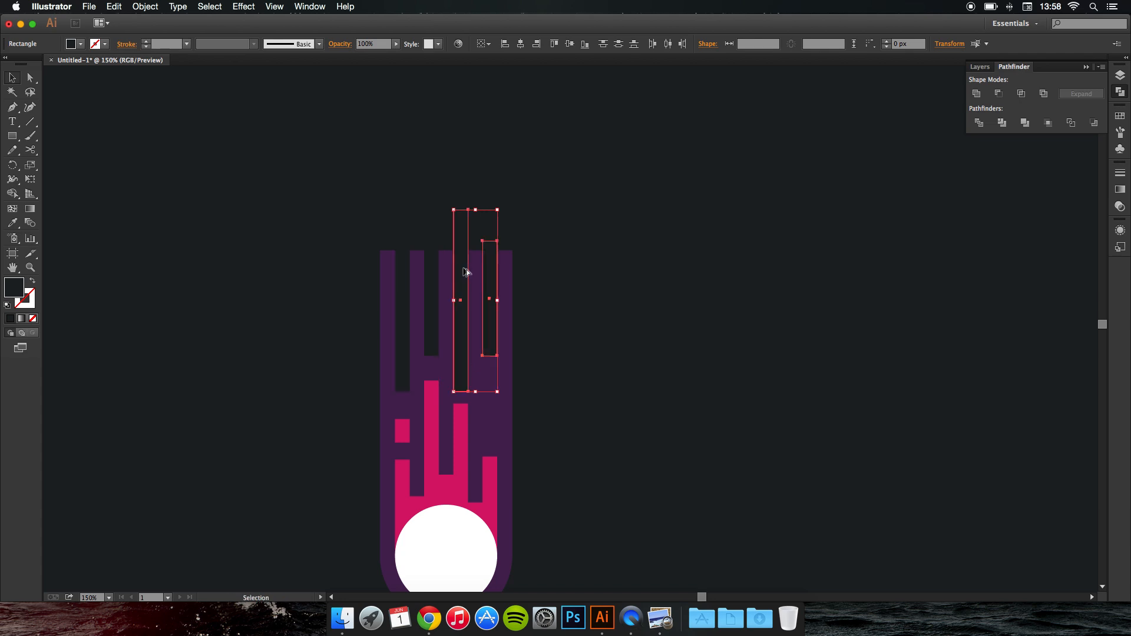
left_click(547, 277)
Shift the third dark stripe up clear of the detached pink block, and extend the fourth down to just above the rightmost pink bar
left_click(464, 323)
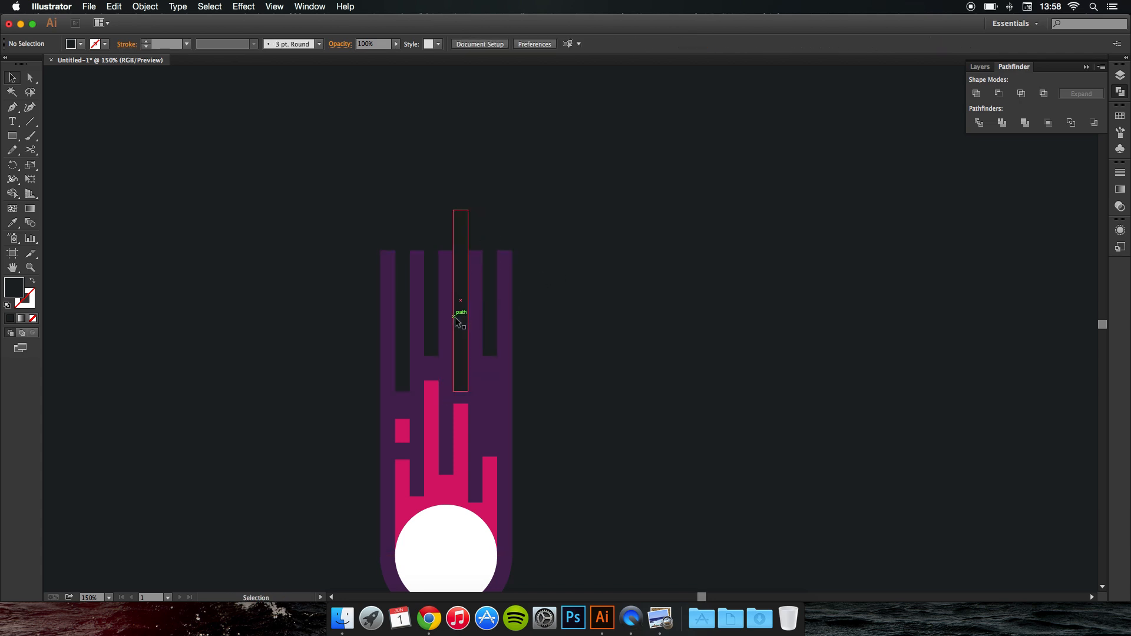
left_click_drag(465, 323, 495, 283)
left_click_drag(492, 352, 490, 431)
left_click(538, 414)
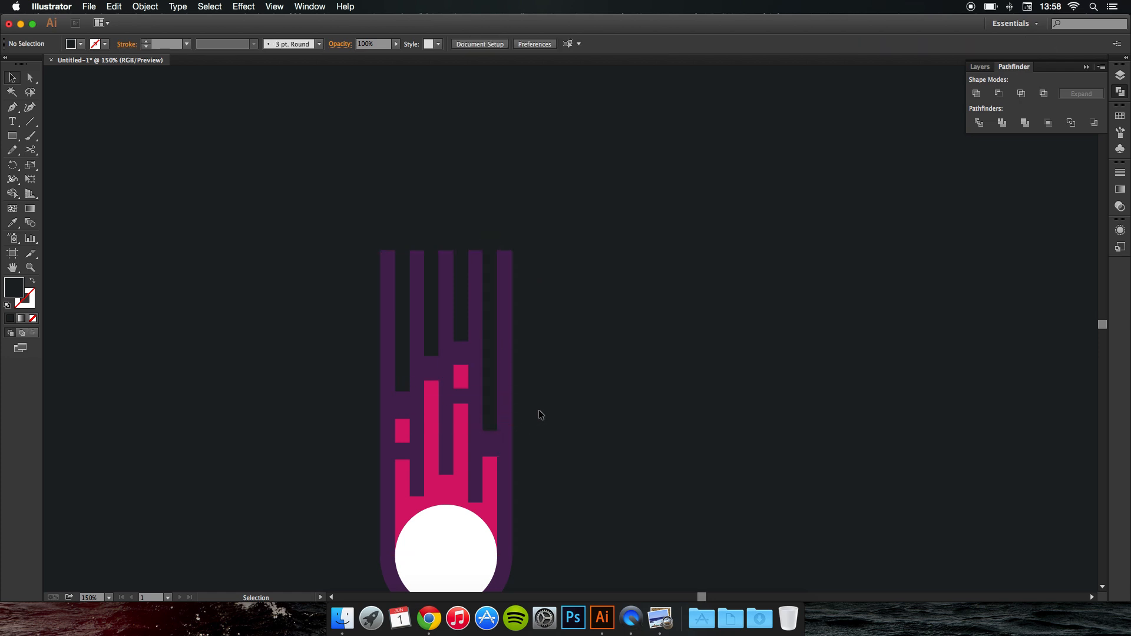
Subtract the four dark stripes from the tall purple rectangle with Minus Front
scroll(539, 411, "down", 2)
left_click_drag(534, 354, 516, 321)
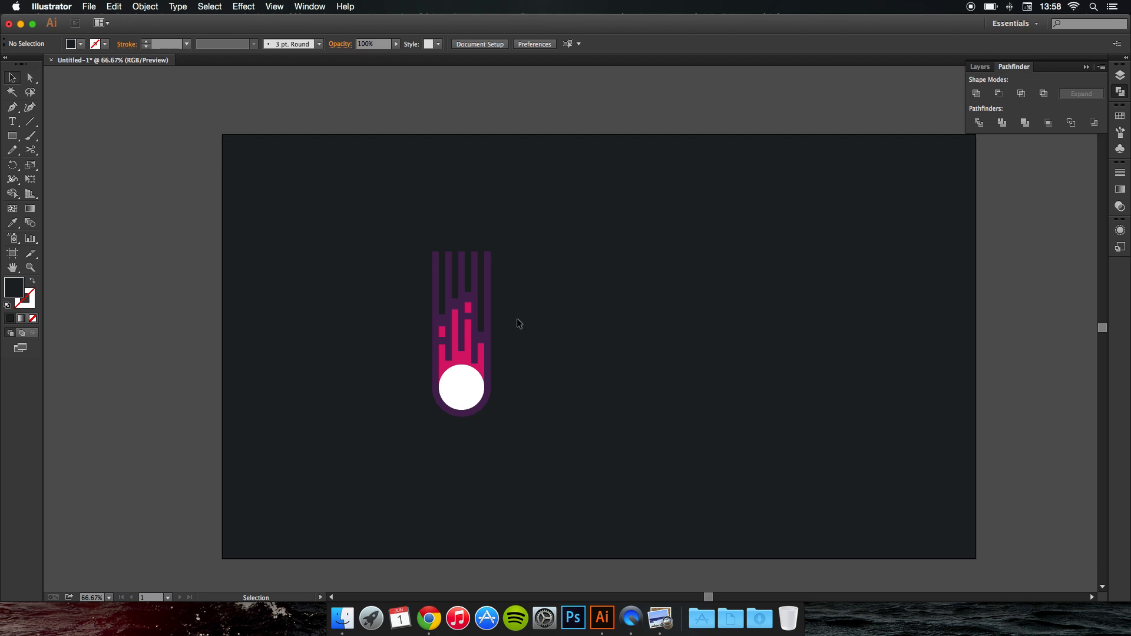
key("ctrl+1")
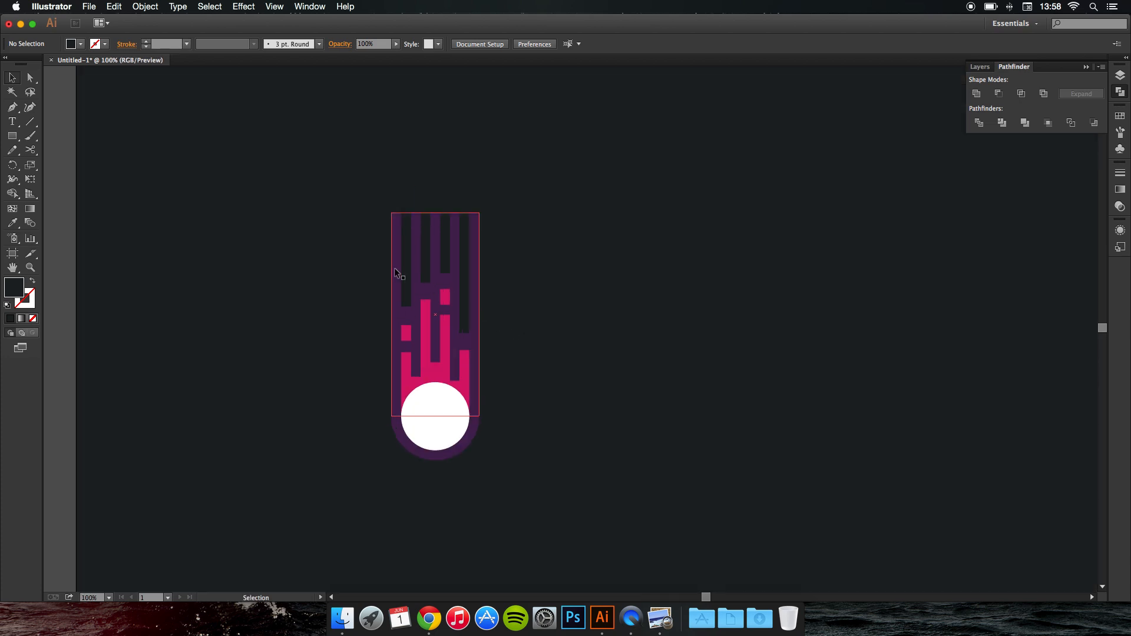
left_click(468, 246)
left_click(448, 245, "shift")
left_click(430, 249, "shift")
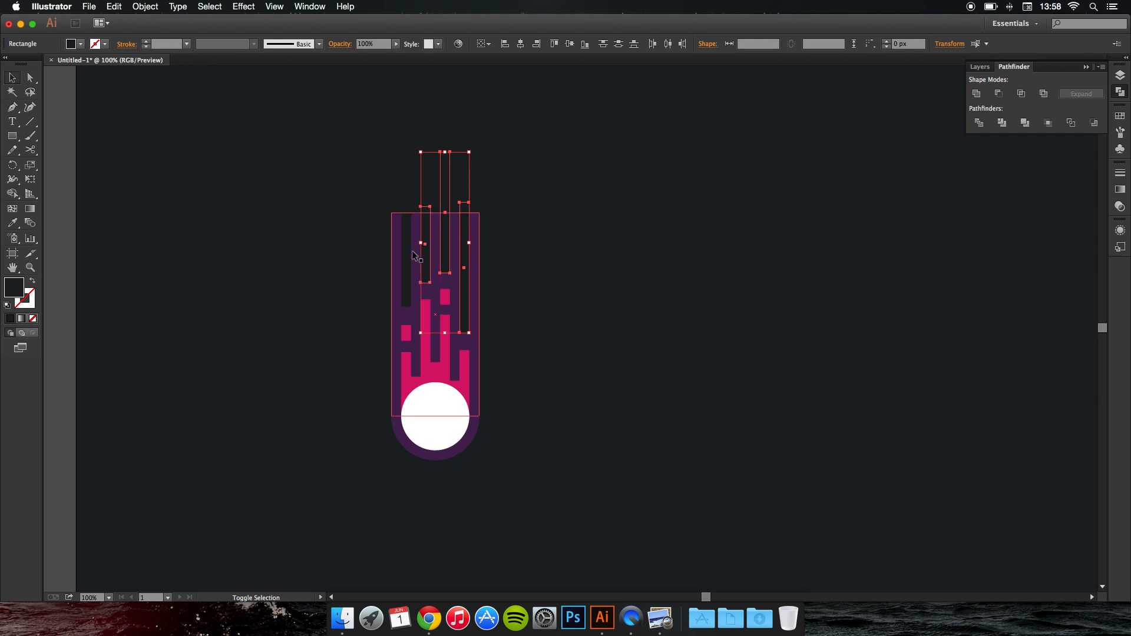
left_click(410, 250, "shift")
key("a")
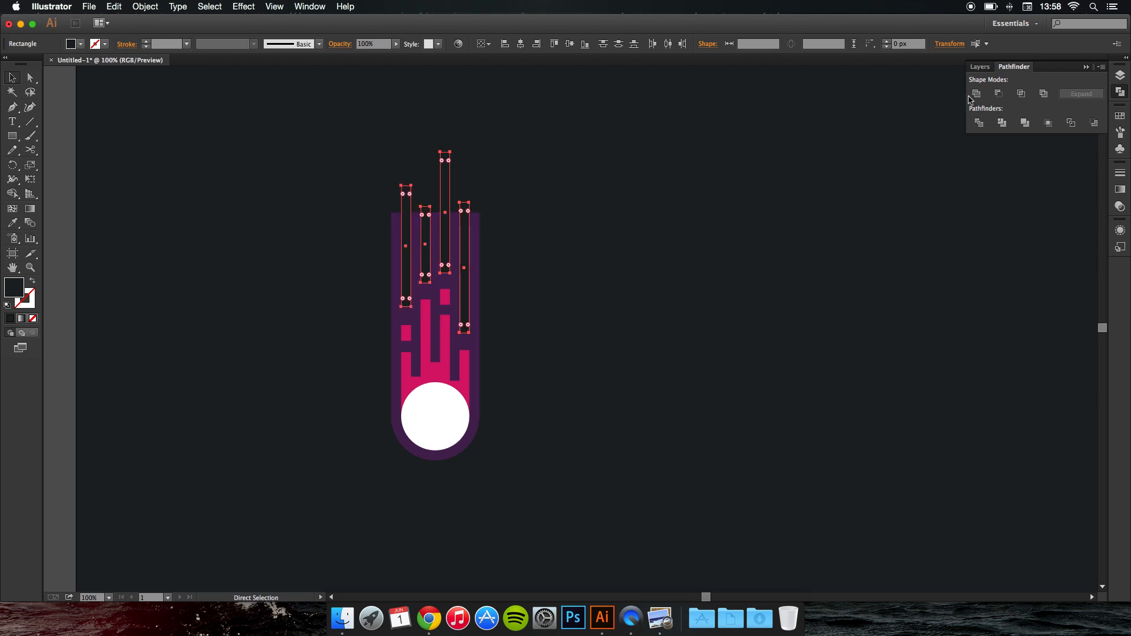
key("v")
left_click(478, 271, "shift")
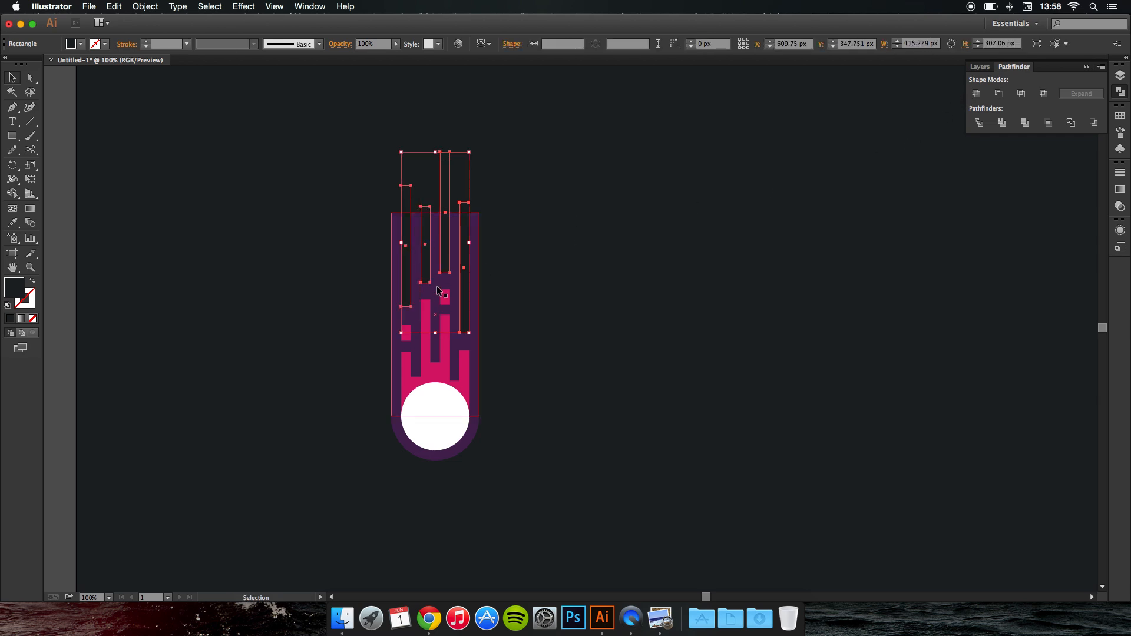
left_click(479, 271, "shift")
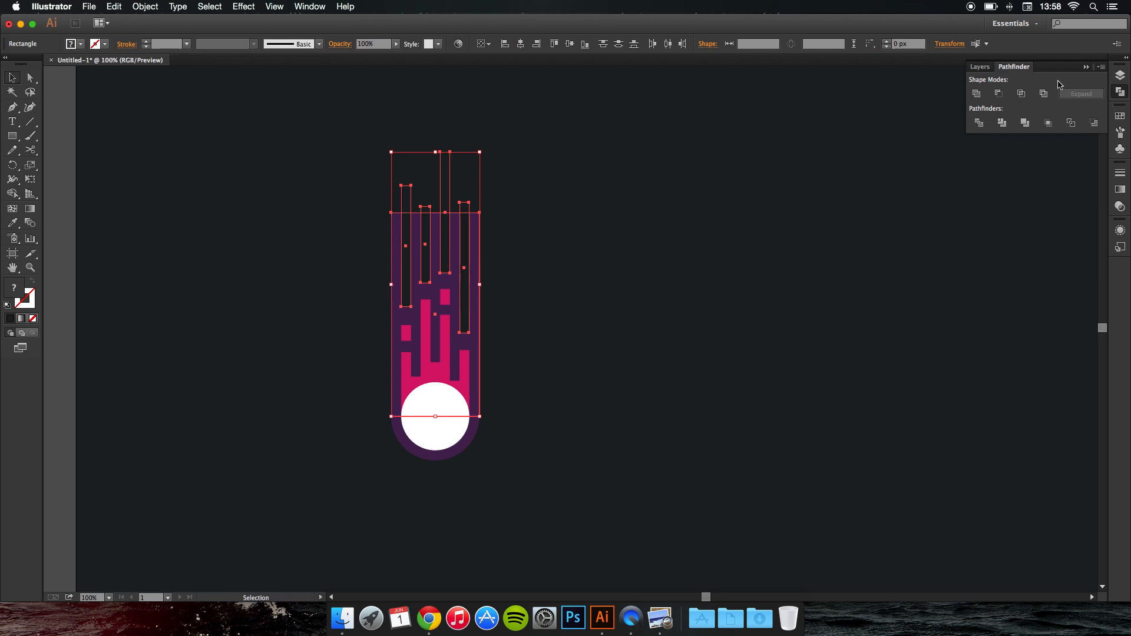
left_click(998, 93)
left_click(804, 177)
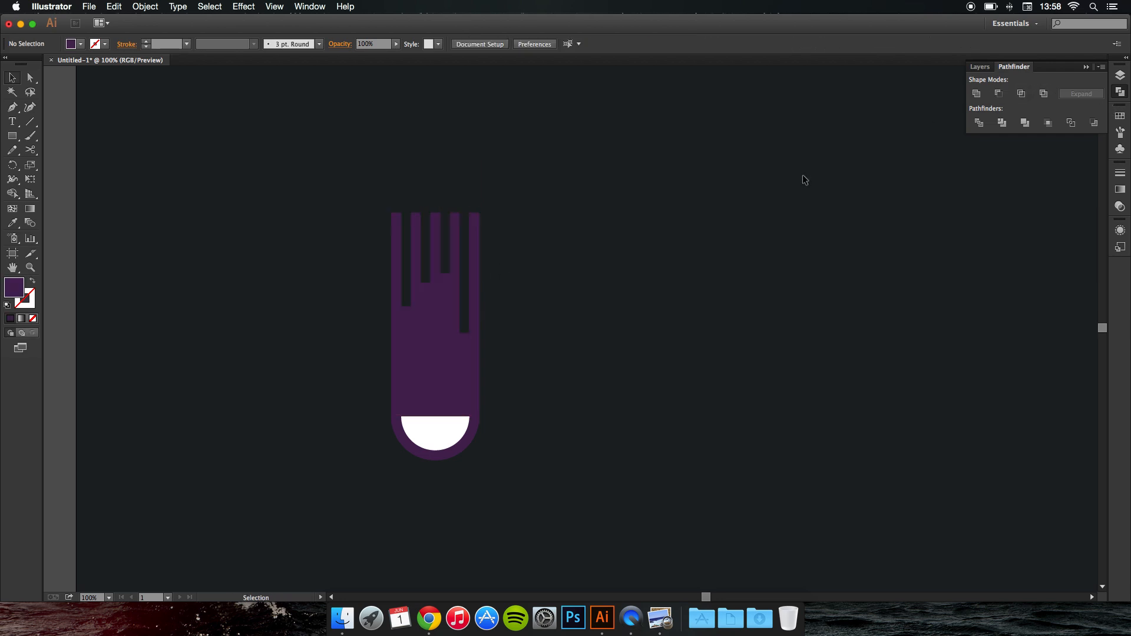
Send the notched purple shape behind the pink trail and the white circle
left_click(462, 352)
key("super+bracketleft")
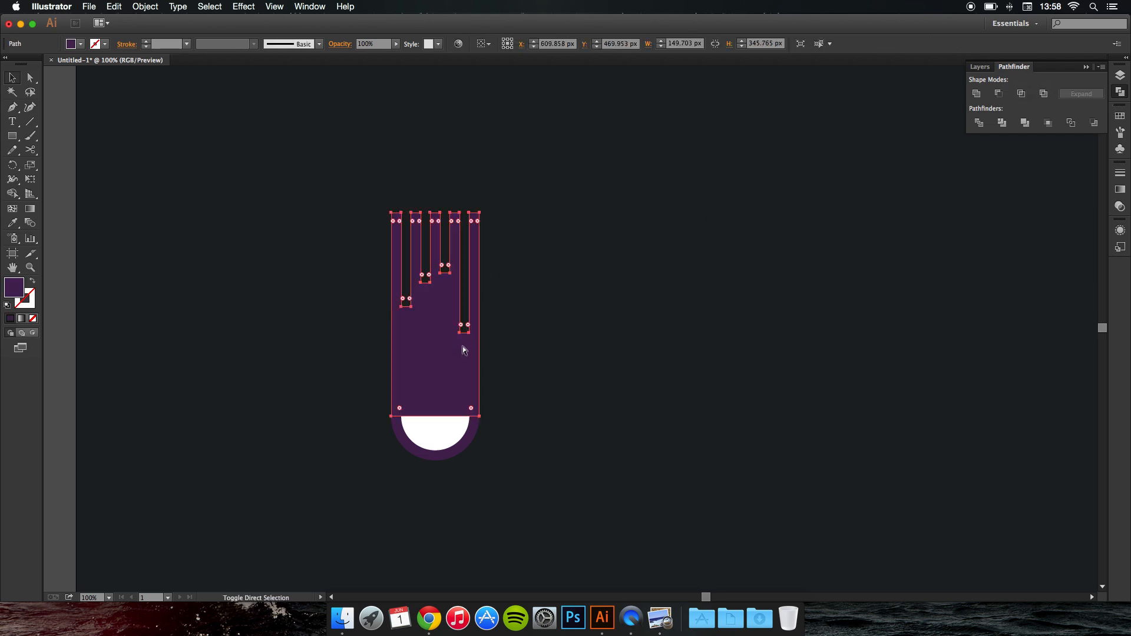
key("super+bracketleft")
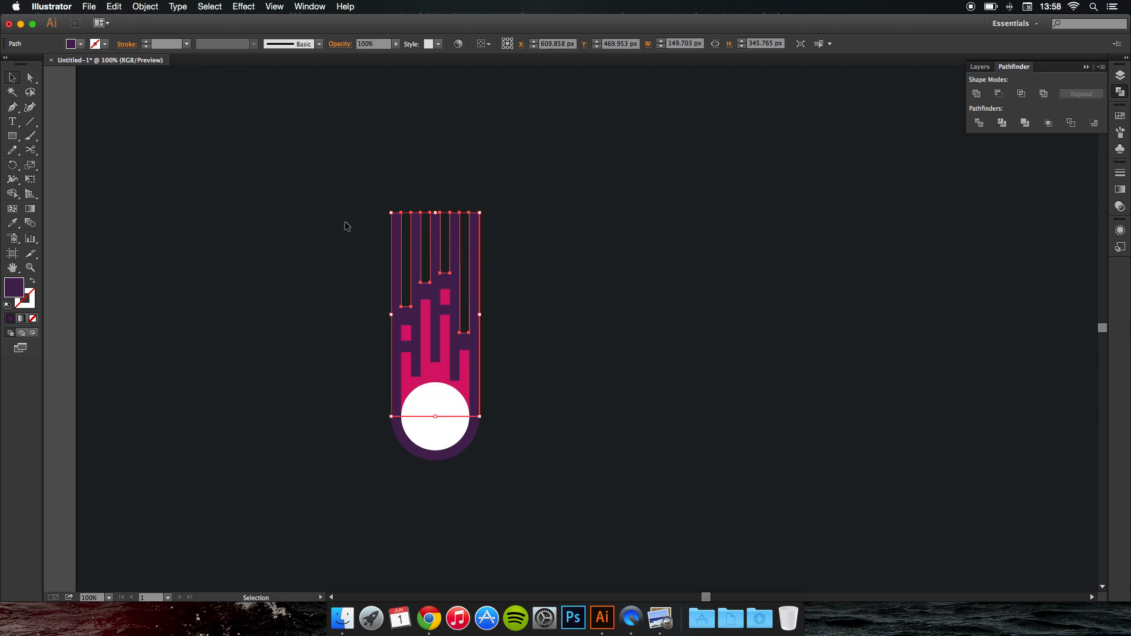
Lower the two upper anchor points of the leftmost purple bar by about 80 px to shorten it
left_click(35, 79)
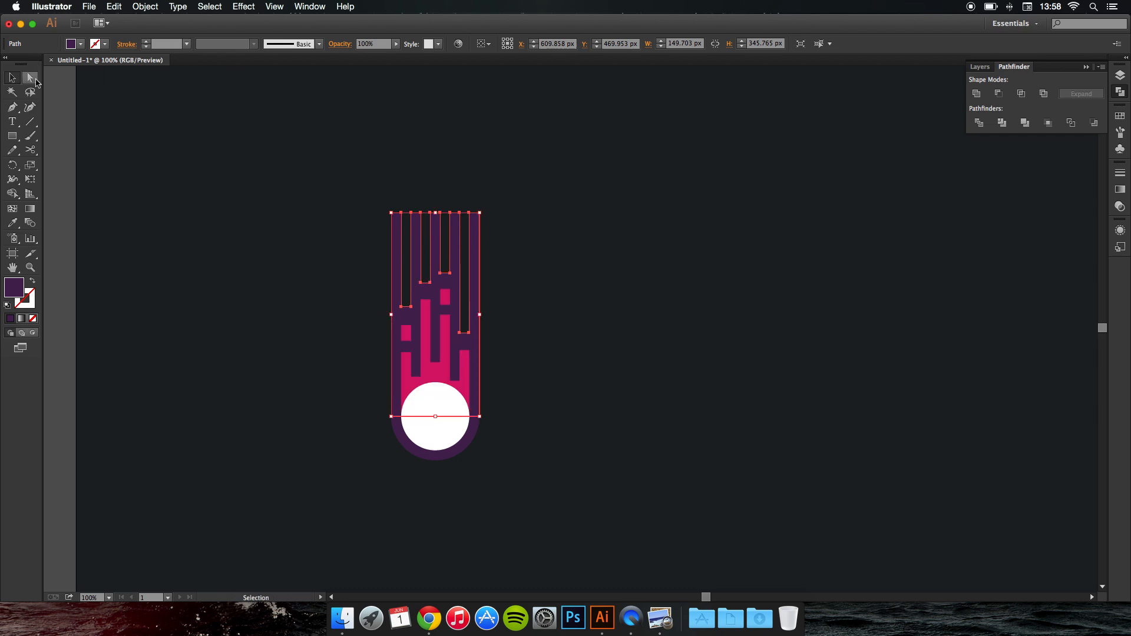
left_click(346, 199)
left_click(392, 213)
left_click(401, 213, "shift")
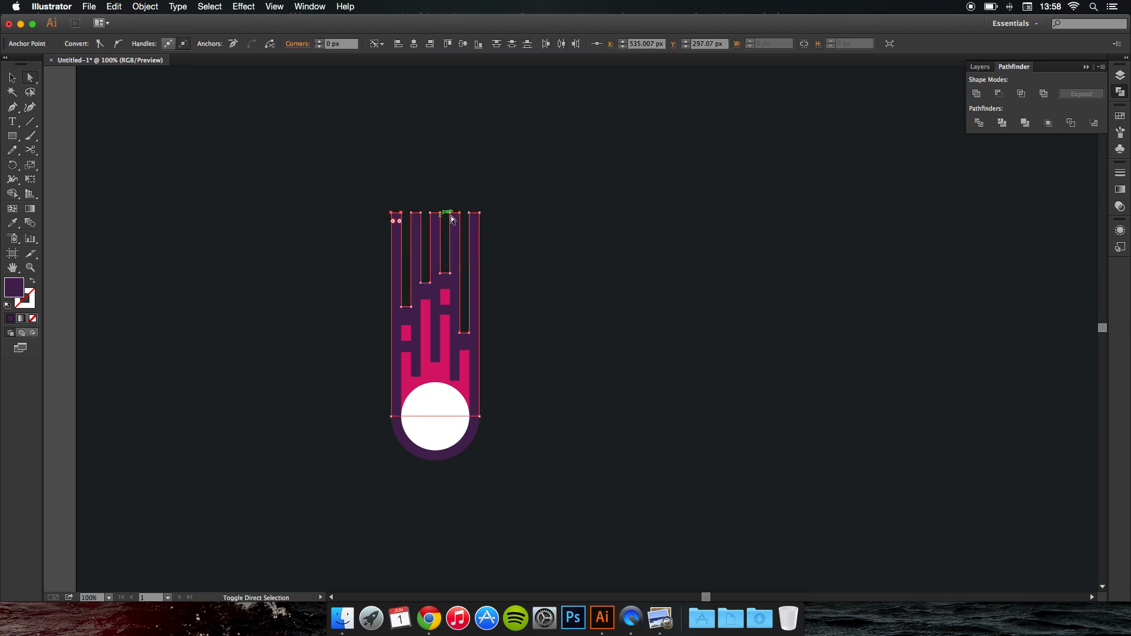
key("shift+Down")
key("shift+Down")
key("shift+Down")
key("shift+Down")
key("shift+Down")
key("shift+Down")
key("shift+Down")
key("shift+Down")
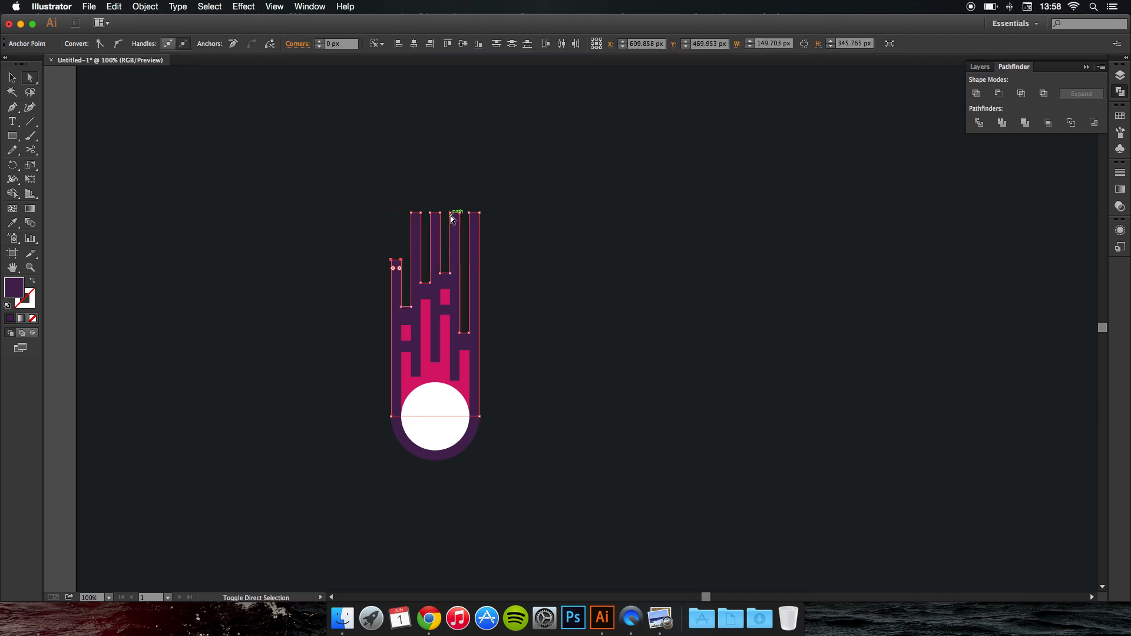
key("shift+Up")
Lower the two upper anchor points of the middle purple bar by about 40 px to shorten it
left_click(434, 214)
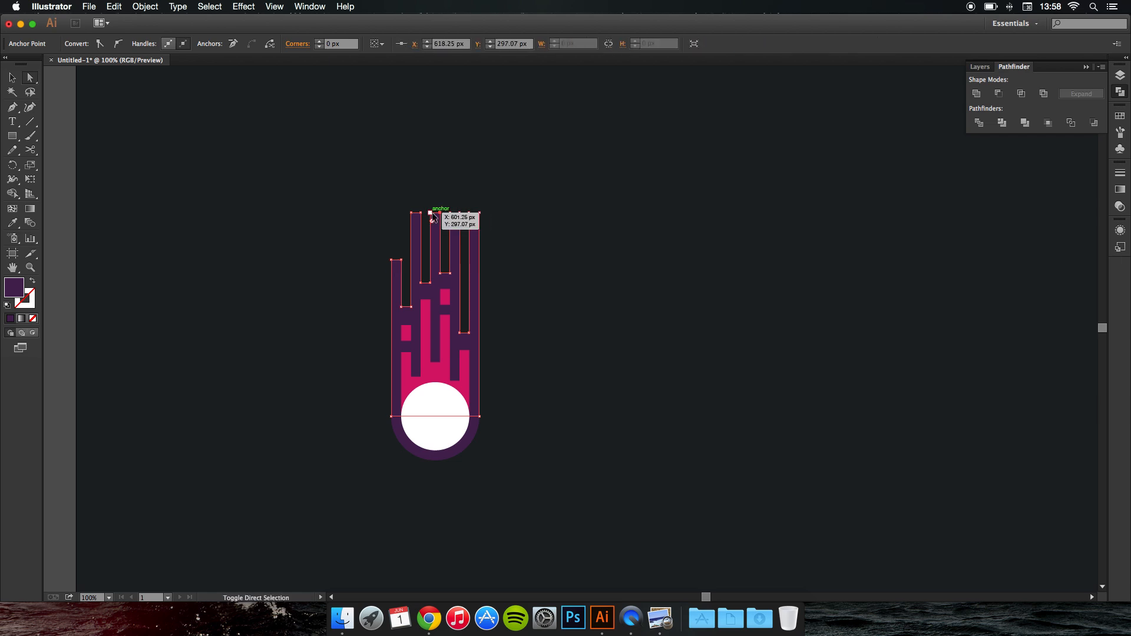
left_click(430, 213, "shift")
key("shift+Down")
key("shift+Down")
key("shift+Down")
key("shift+Down")
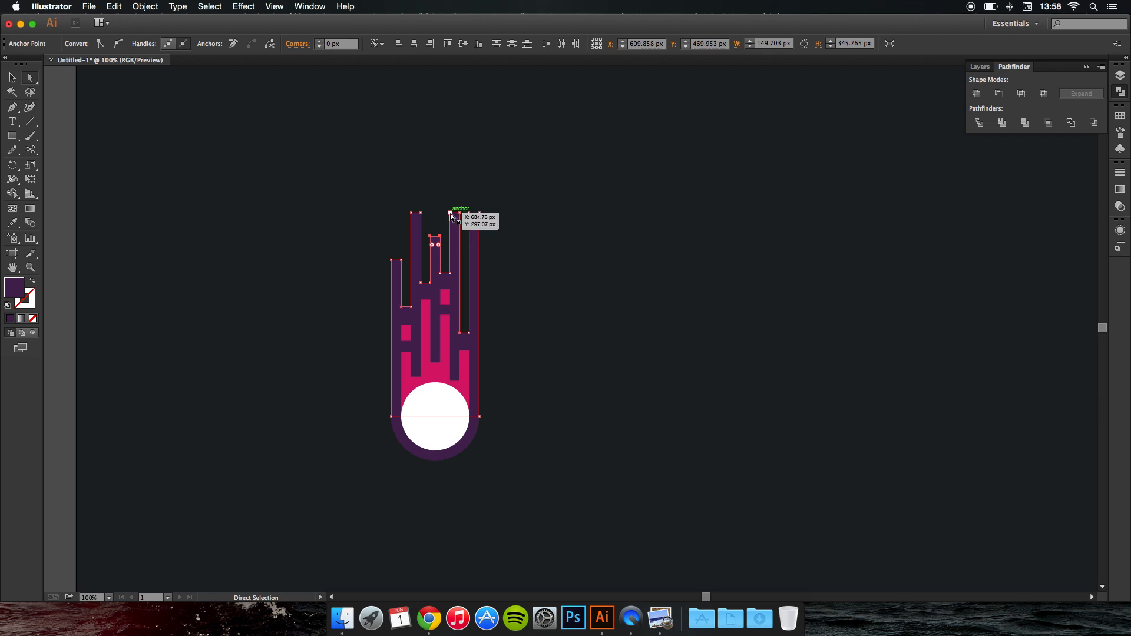
left_click(499, 187)
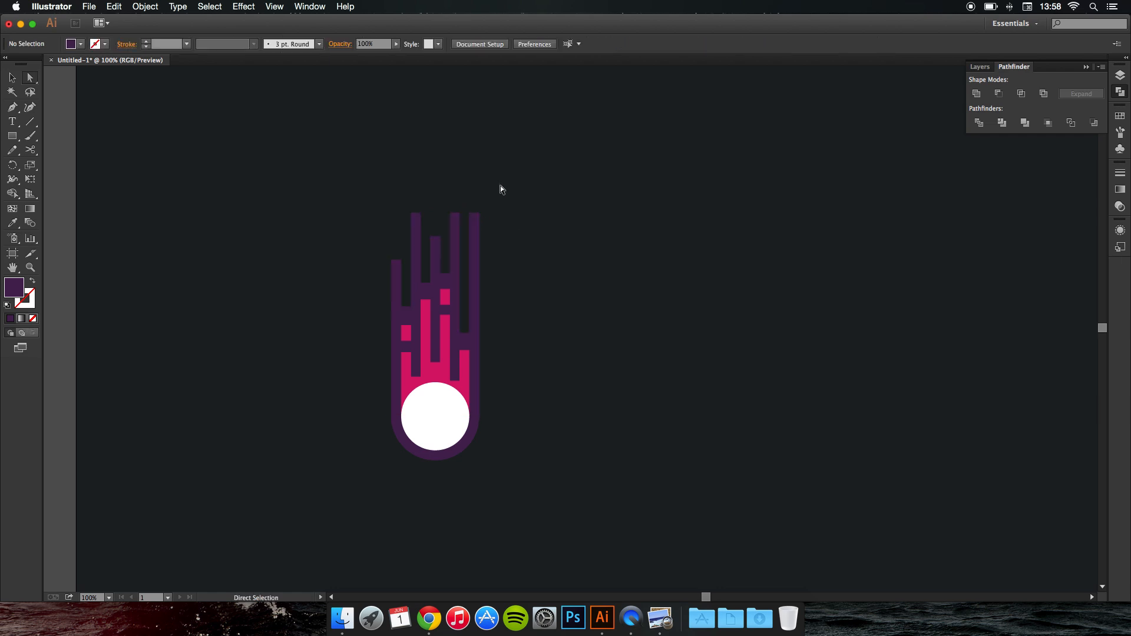
Shorten the rightmost purple bar to well below the others, and raise the floor of the notch beside it slightly
left_click_drag(475, 216, 476, 305)
left_click(493, 292)
left_click(470, 331)
left_click(460, 331, "shift")
key("shift+Up")
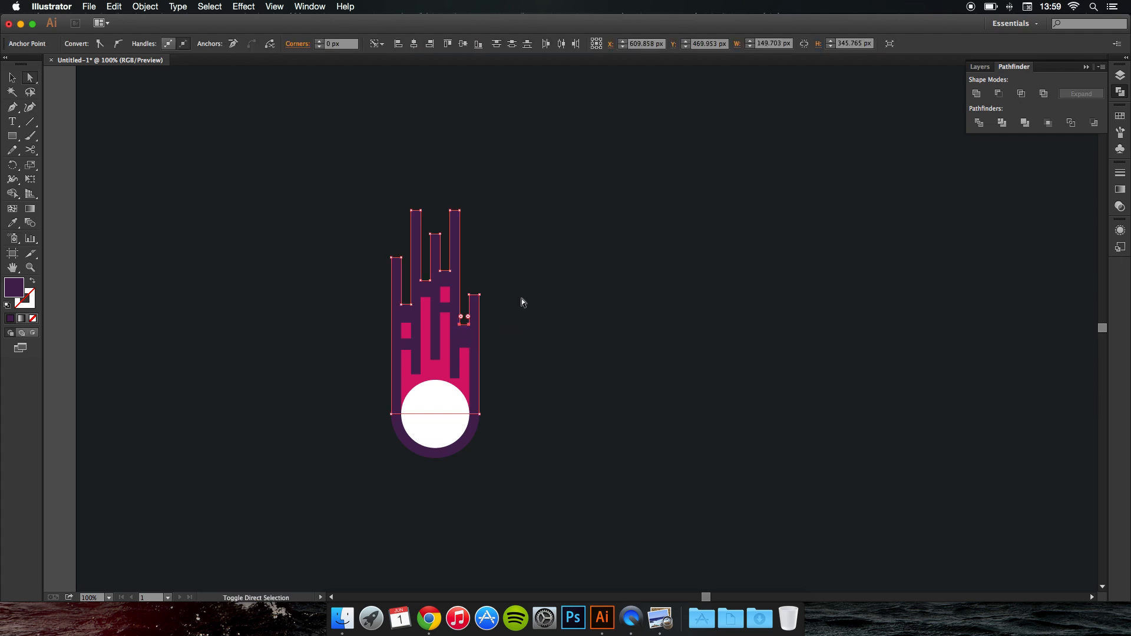
left_click(526, 299)
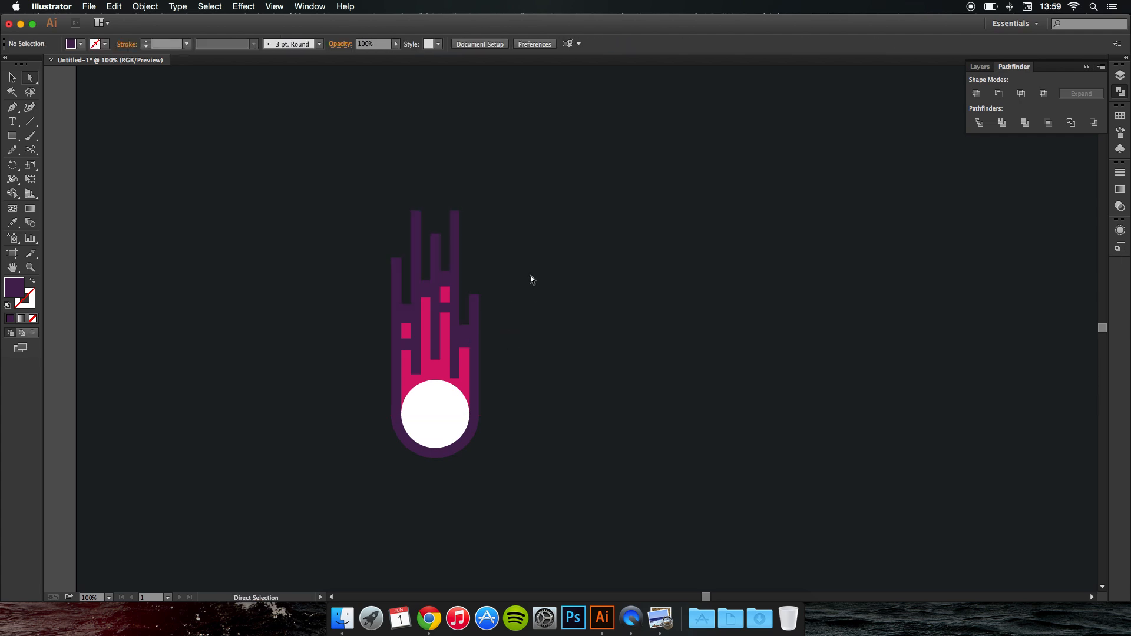
Draw a purple block about 16.5 px wide and 71.9 px tall on the fourth purple bar's end, and move it up to leave a gap
scroll(521, 282, "down", 4)
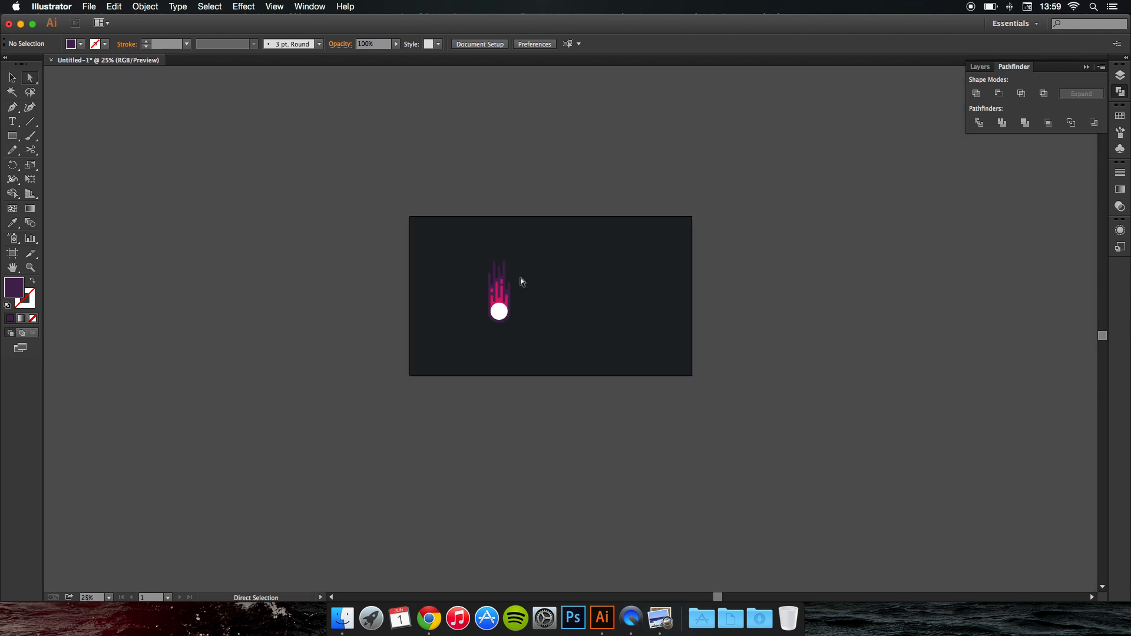
scroll(521, 282, "up", 5)
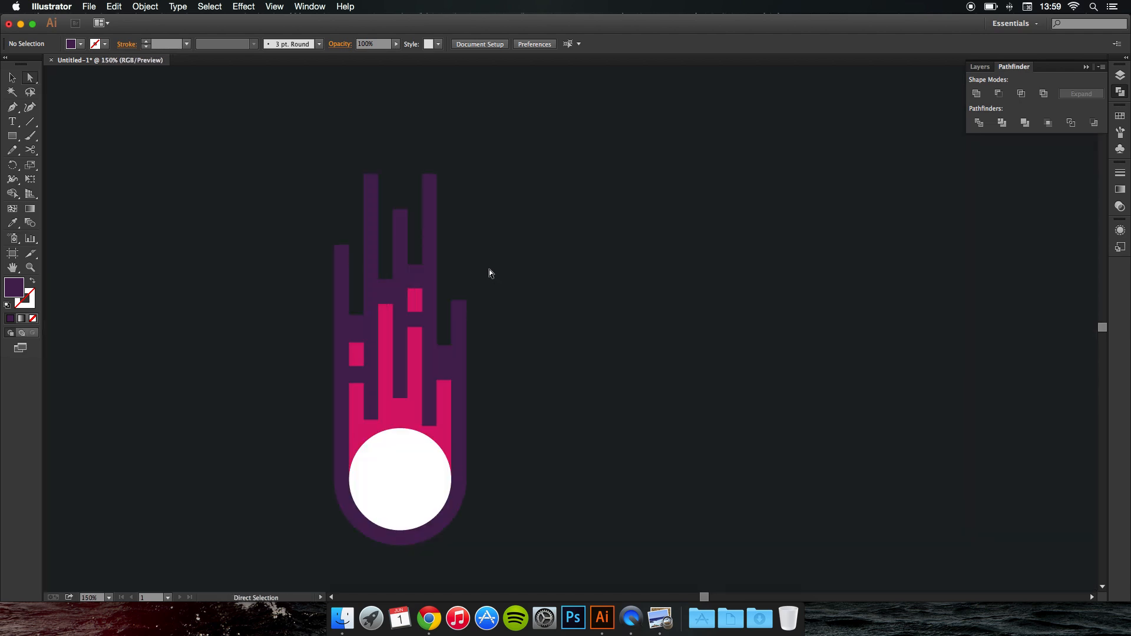
scroll(489, 270, "up", 3)
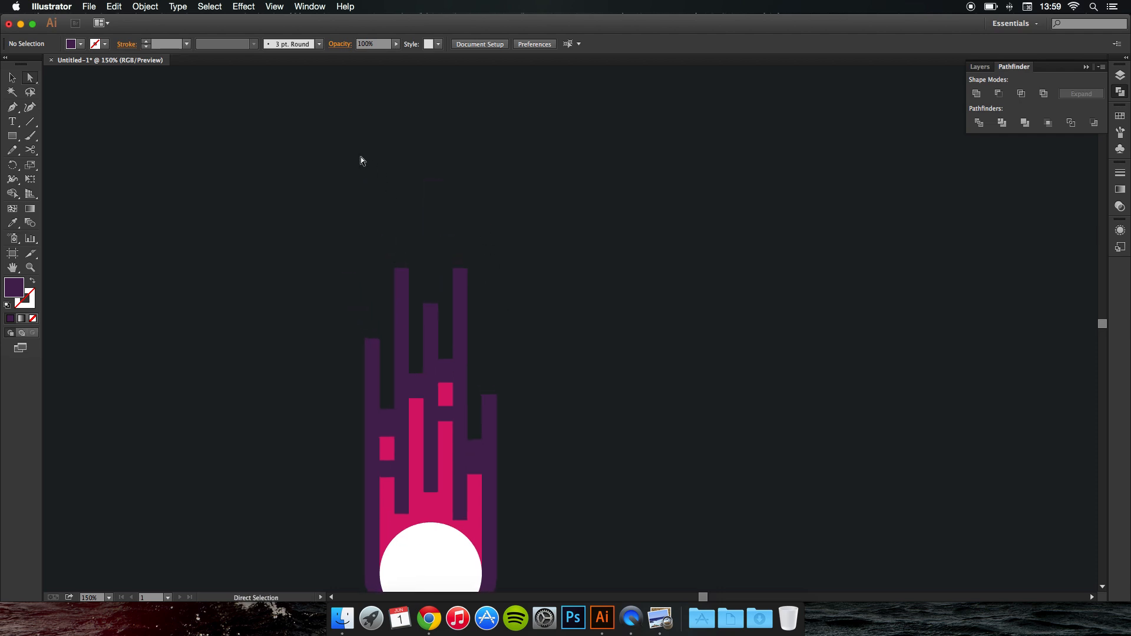
key("m")
left_click_drag(454, 268, 467, 332)
key("v")
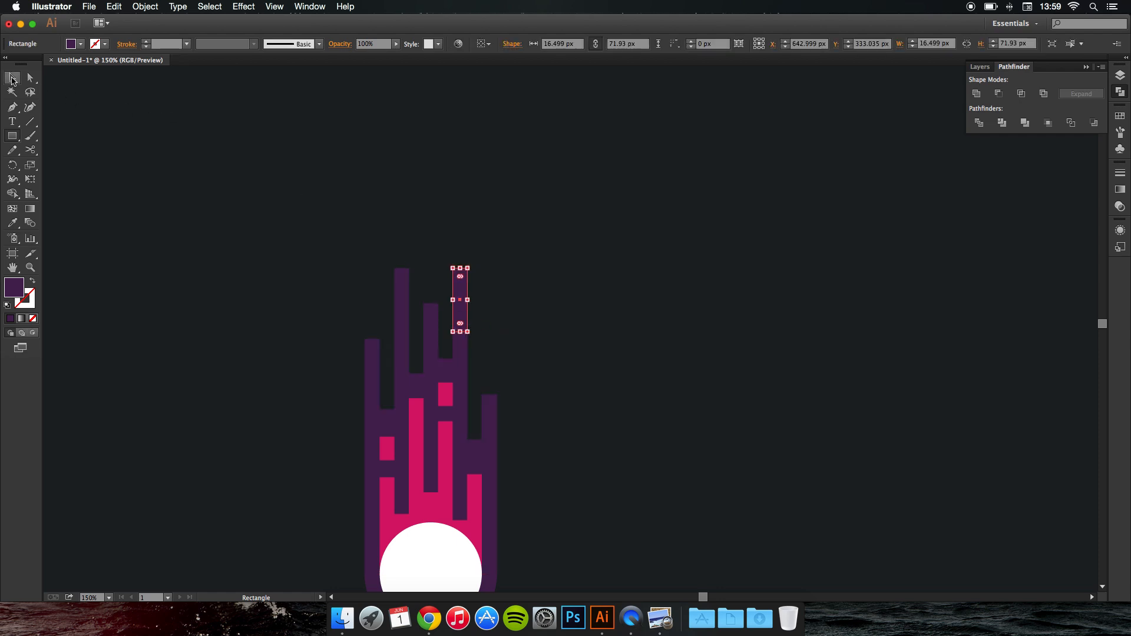
left_click_drag(461, 274, 466, 183)
left_click(512, 245)
Examine the comet graphic's overall look against the whole artboard
key("super+minus")
key("super+minus")
key("super+minus")
key("super+minus")
key("super+minus")
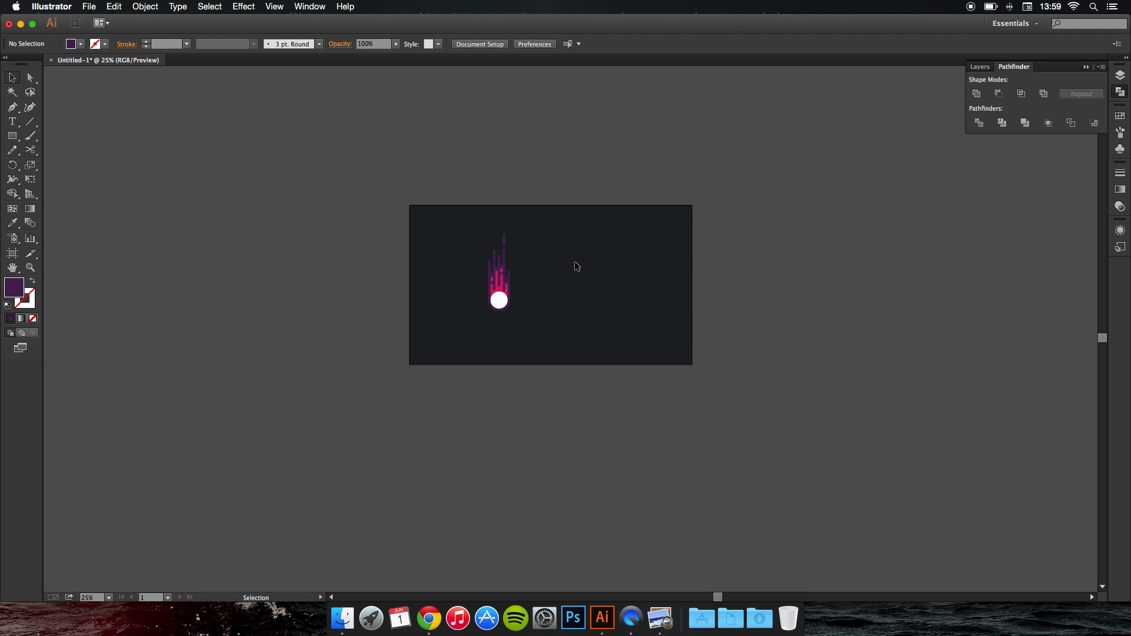
key("super+plus")
key("super+plus")
key("super+plus")
key("super+plus")
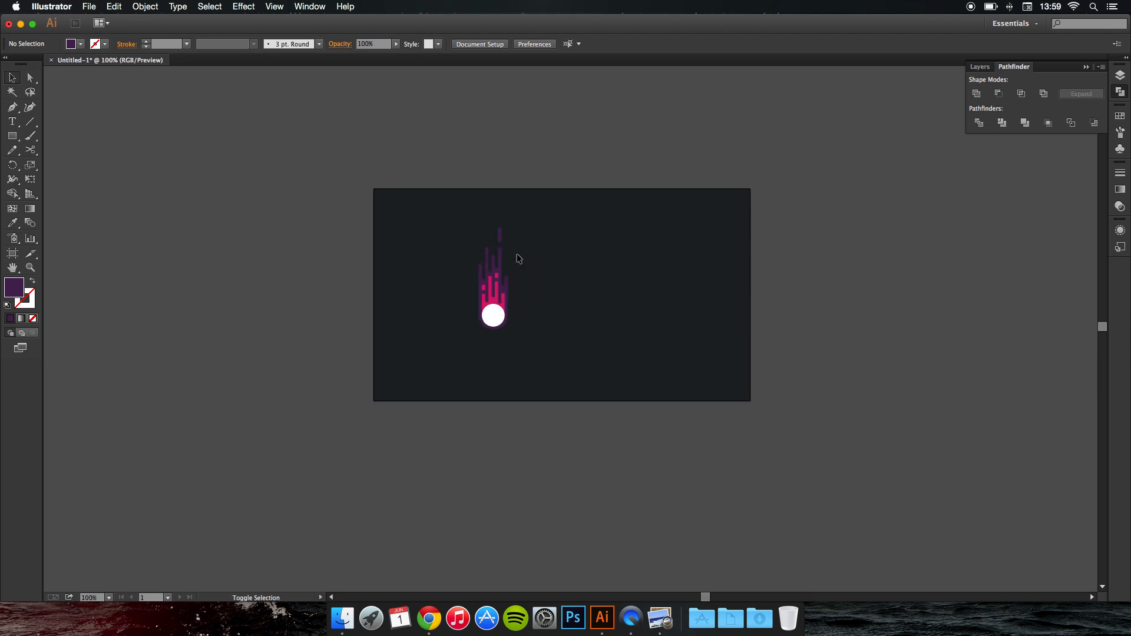
Copy the tall detached purple block to above the rightmost purple bar, leaving a gap, and shorten the copy to about 36 px
left_click(468, 203)
left_click_drag(468, 202, 484, 292)
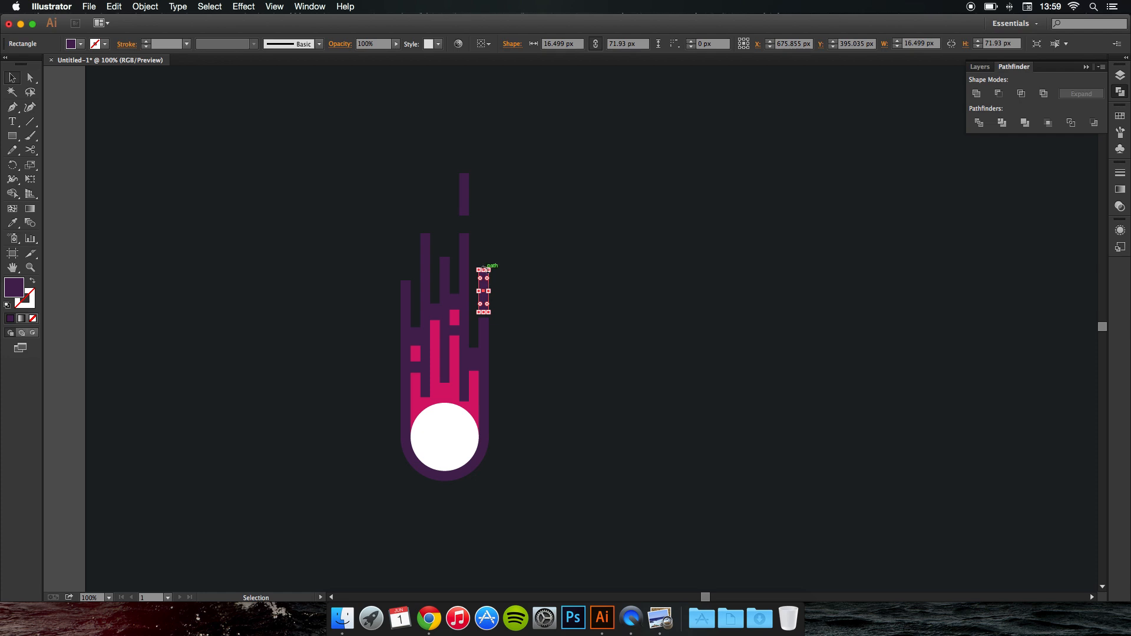
scroll(487, 271, "up", 4)
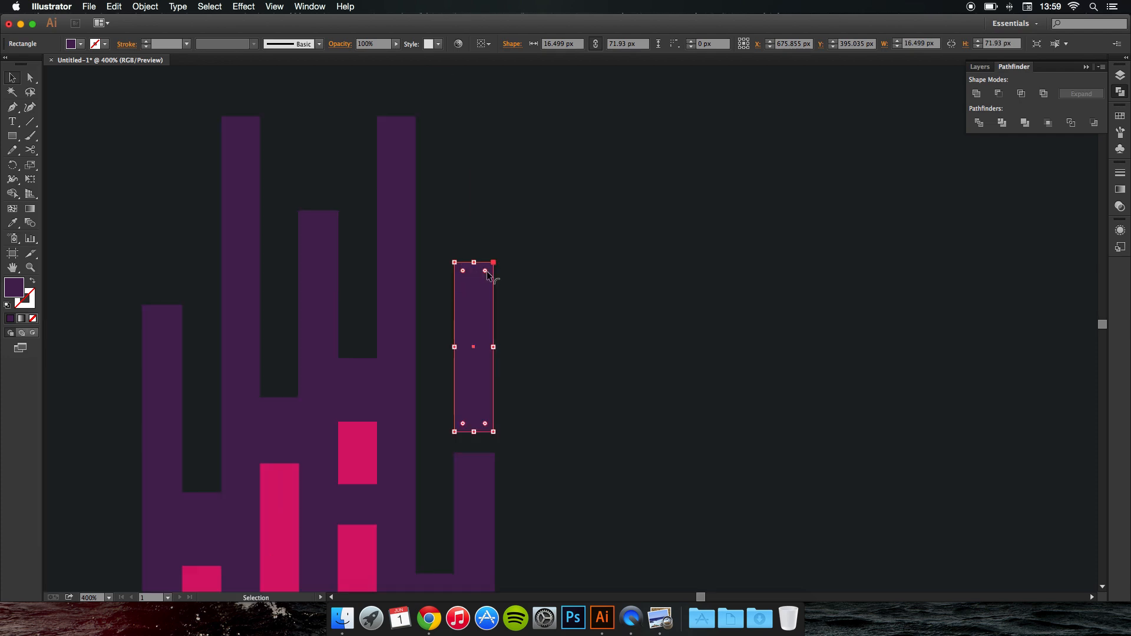
left_click_drag(477, 262, 481, 347)
left_click_drag(479, 388, 478, 381)
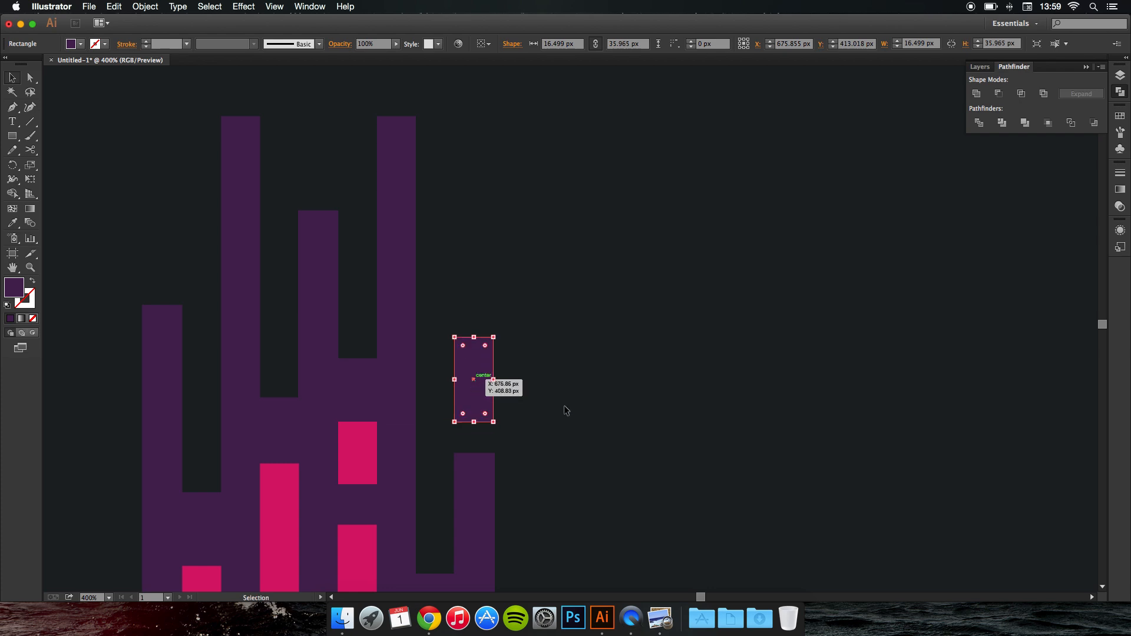
left_click(570, 411)
Examine the short detached block's spacing up close and its balance within the whole comet
scroll(571, 411, "down", 8)
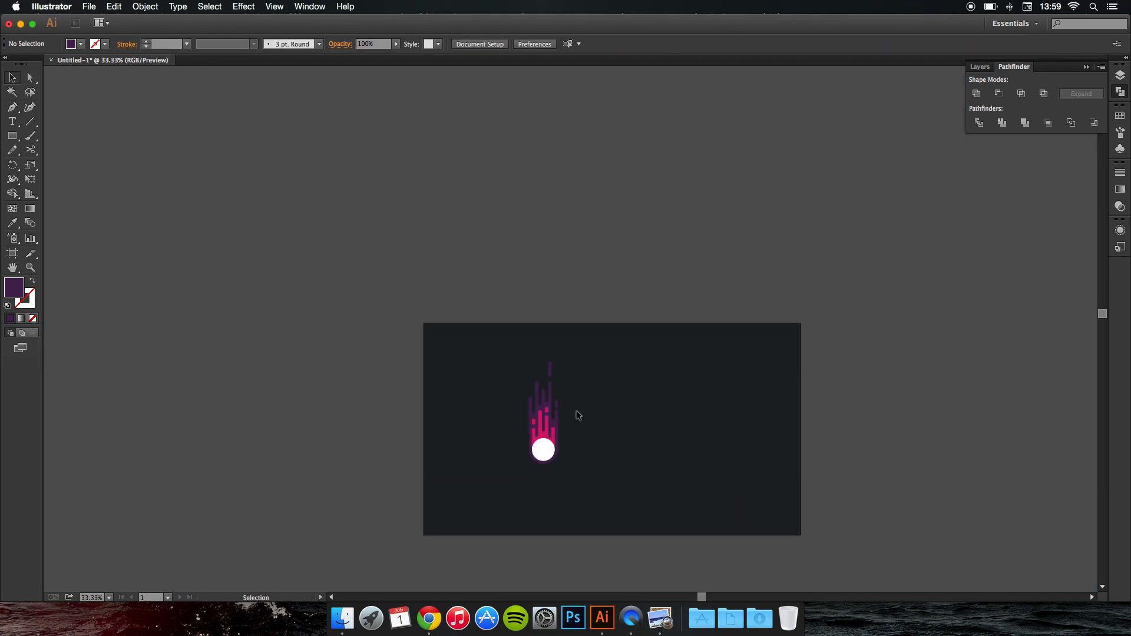
scroll(568, 414, "up", 8)
left_click_drag(603, 495, 525, 237)
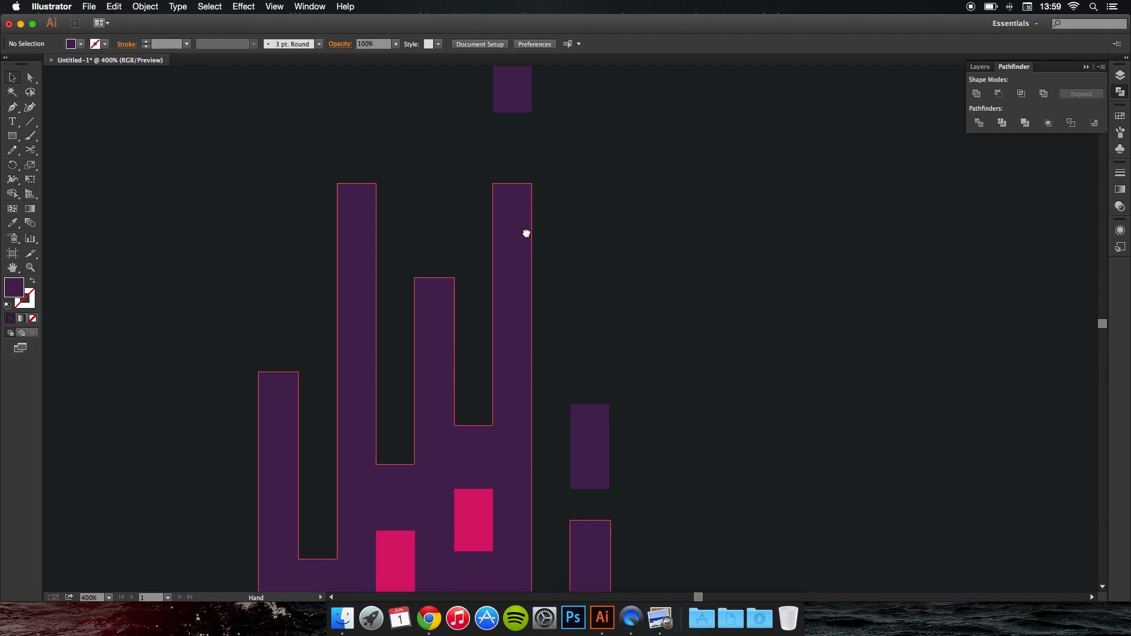
mouse_move(562, 367)
left_mouse_down()
mouse_move(562, 342)
mouse_move(571, 363)
left_mouse_up()
left_click(634, 387)
scroll(634, 387, "down", 6)
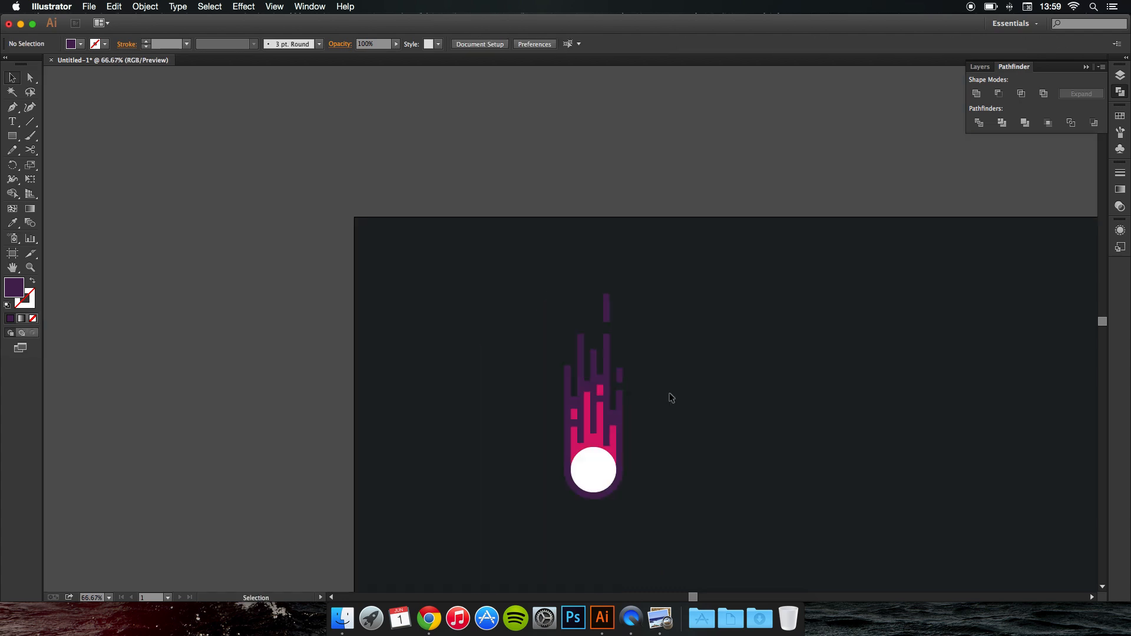
Draw a rectangle about 16.5 by 36 px over the short detached block and move it against the purple trail's right outer edge
scroll(550, 343, "up", 3)
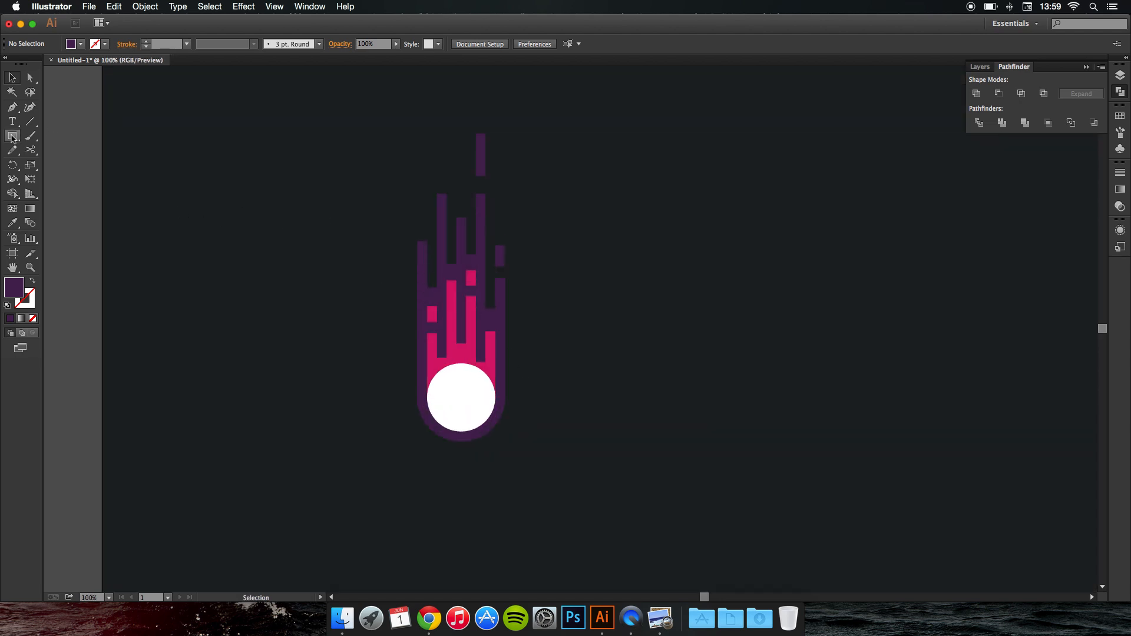
left_click(12, 137)
left_click_drag(495, 246, 505, 266)
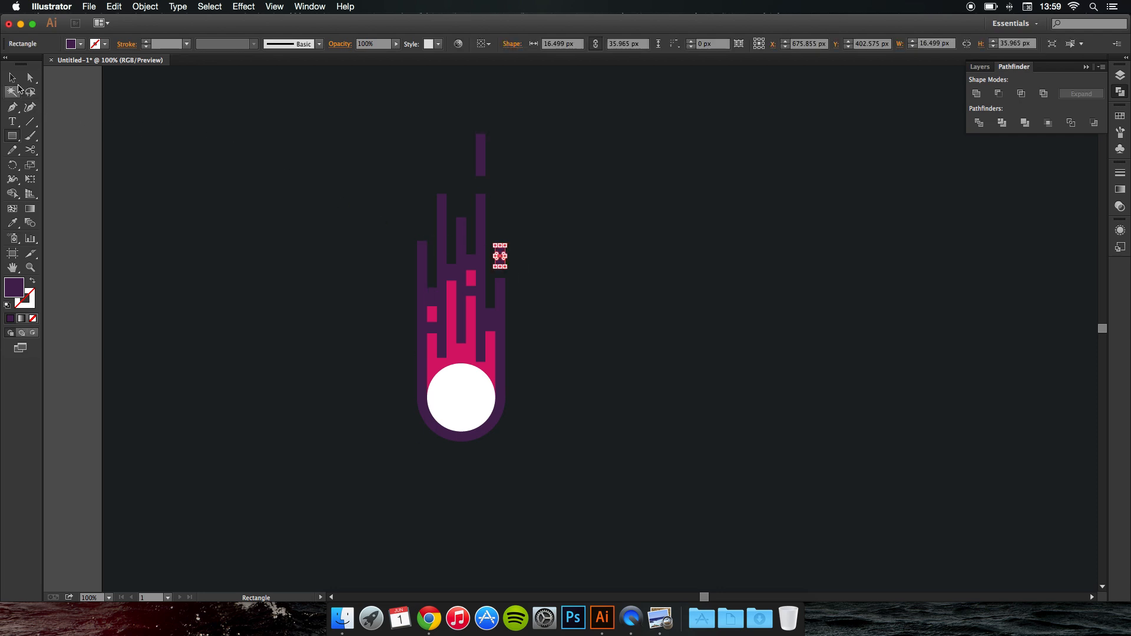
left_click(12, 77)
left_click(535, 261)
left_click_drag(504, 257, 514, 308)
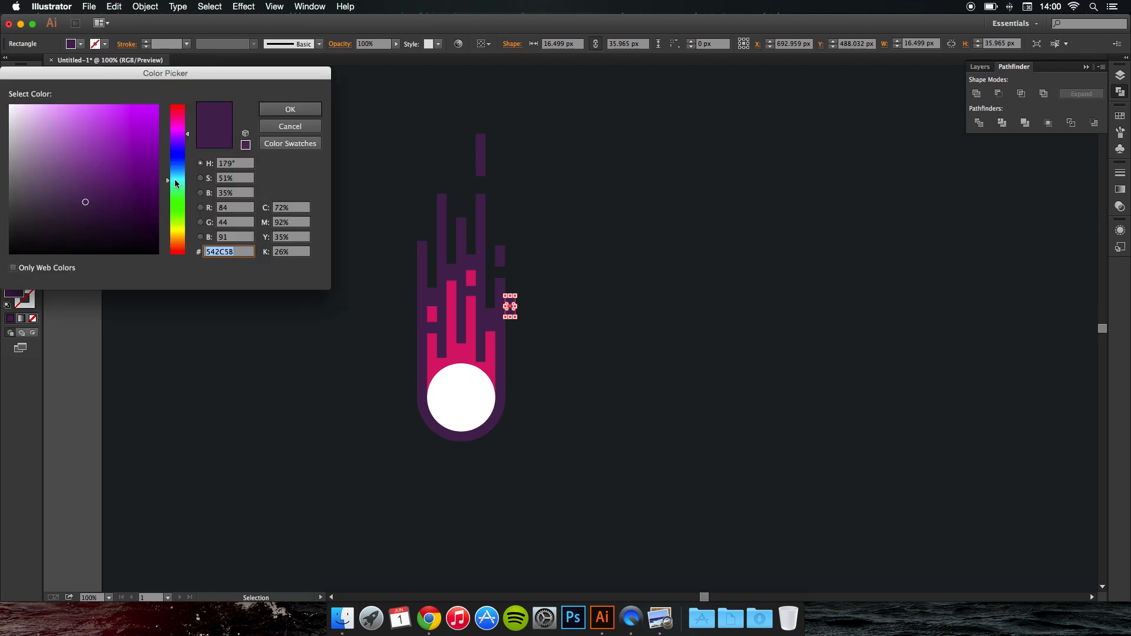
Change the moved spacer block's fill to bright turquoise
left_click_drag(99, 126, 124, 126)
left_click(290, 109)
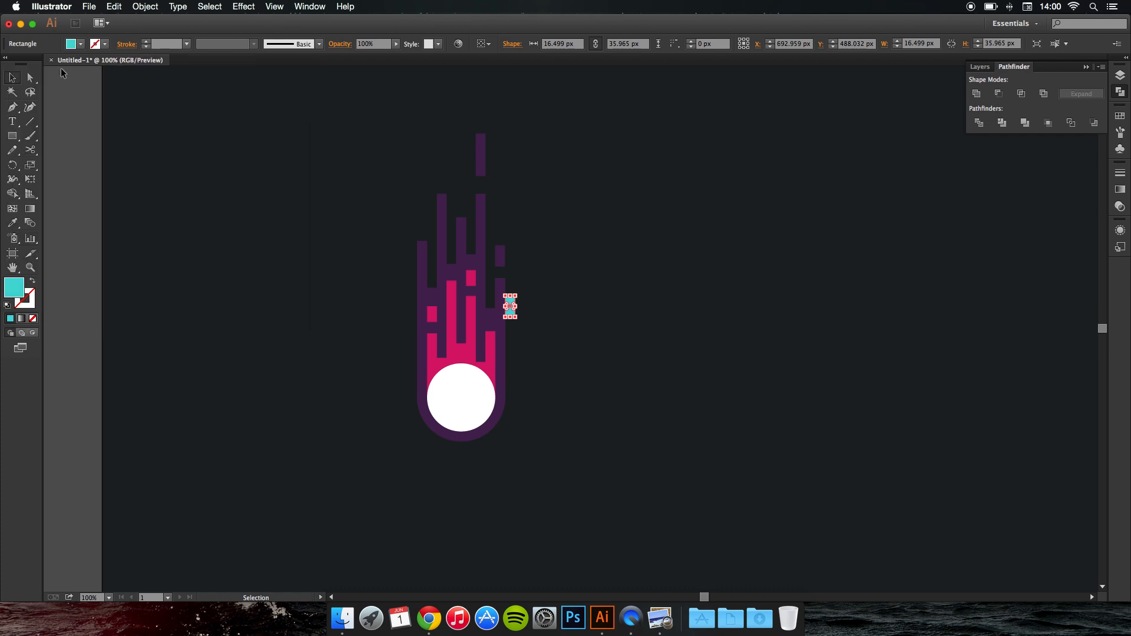
left_click(257, 249)
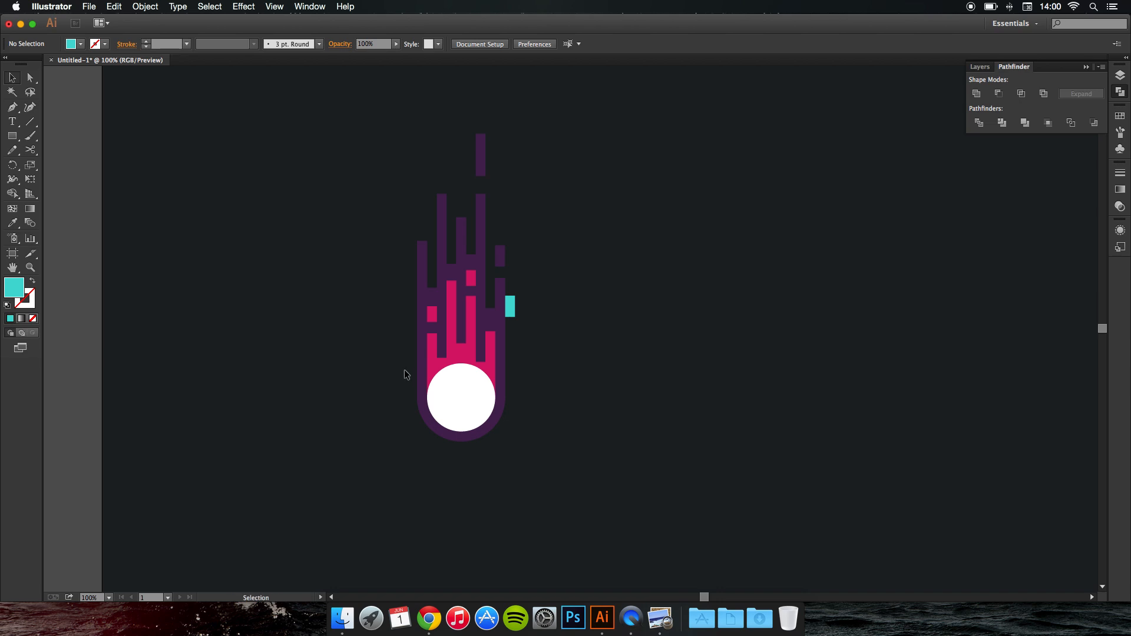
Move the turquoise spacer block straight down beside the white circle, flush with the purple trail's outer edge
scroll(449, 384, "up", 4)
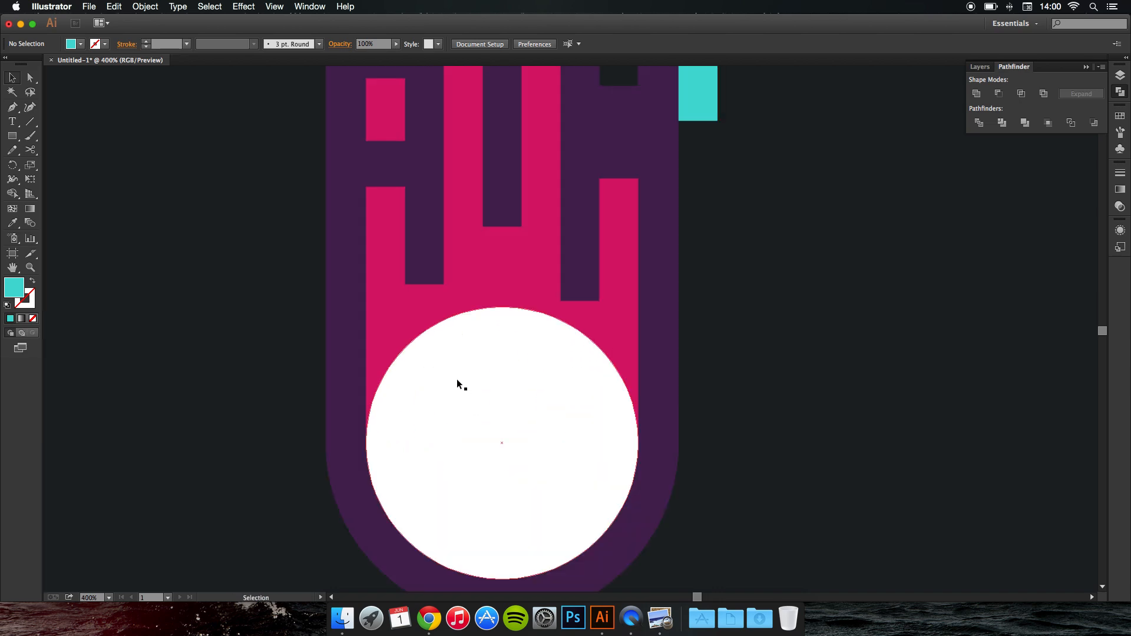
left_click_drag(457, 379, 434, 303)
scroll(383, 295, "down", 5)
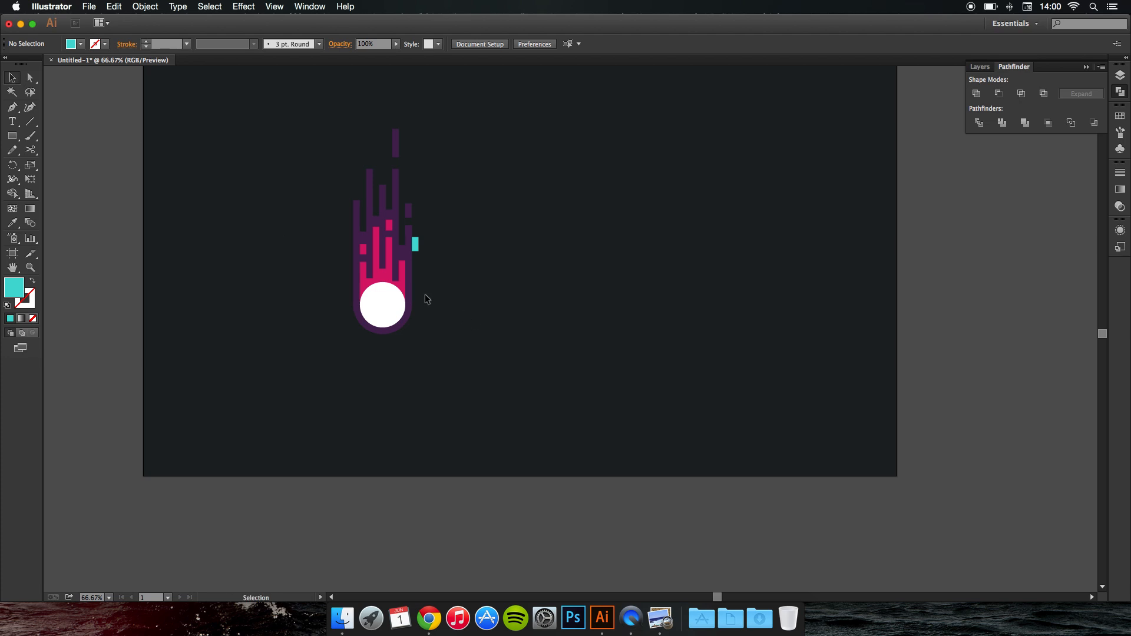
scroll(427, 300, "up", 3)
left_click_drag(398, 155, 396, 324)
scroll(513, 346, "left", 5)
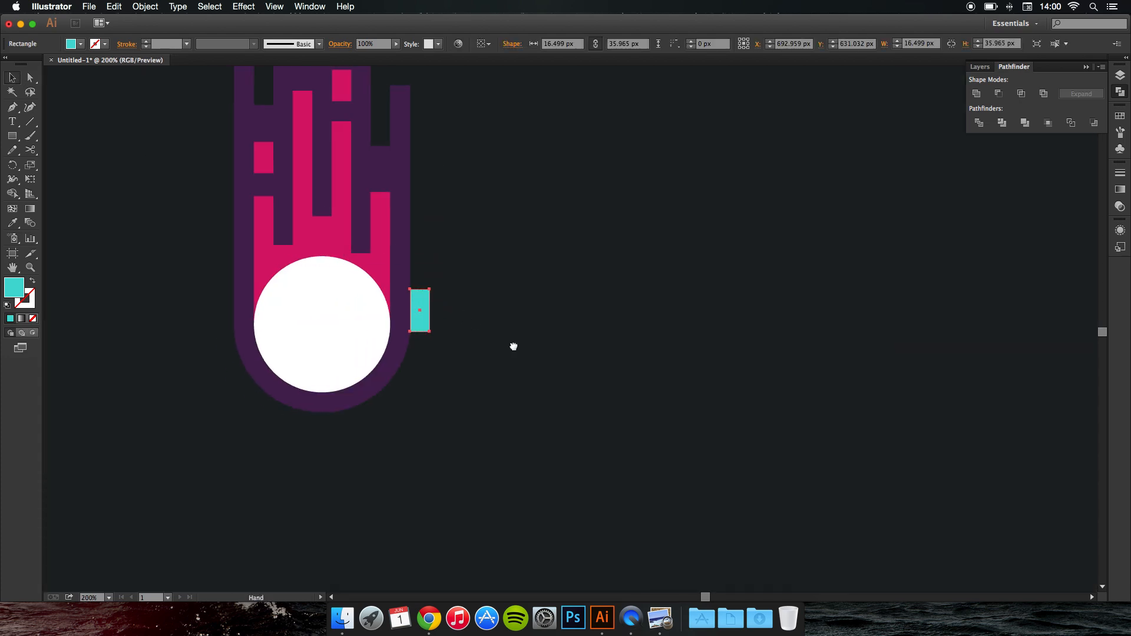
Duplicate the purple circle in place behind the comet and scale the copy from its centre to about 182.7 px, reaching the spacer's outer edge
left_click(405, 335)
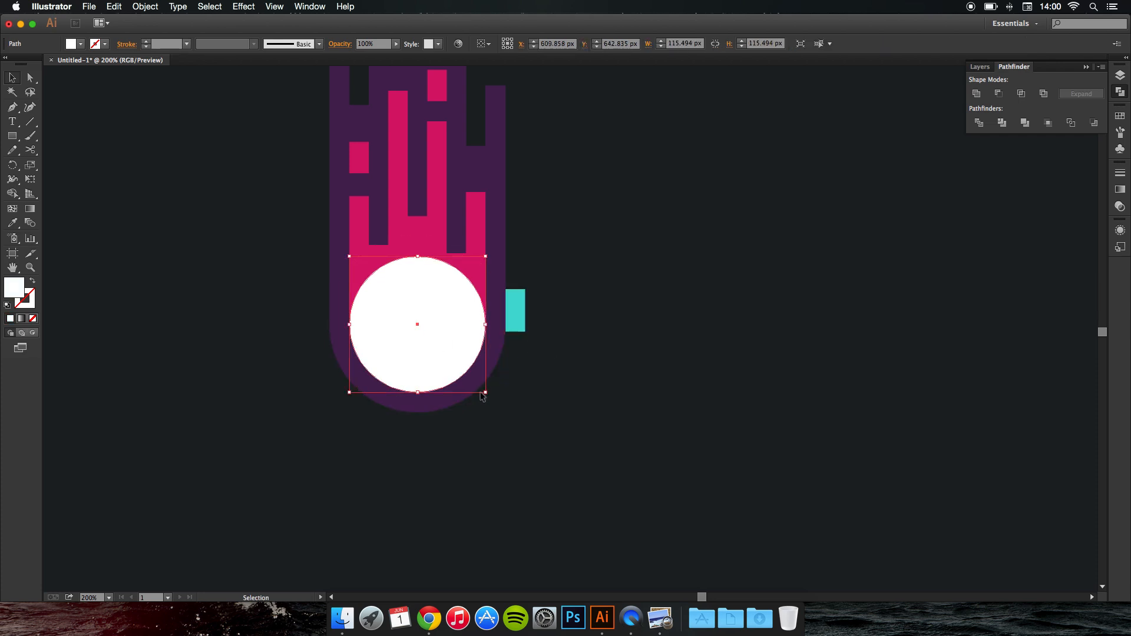
left_click(499, 354)
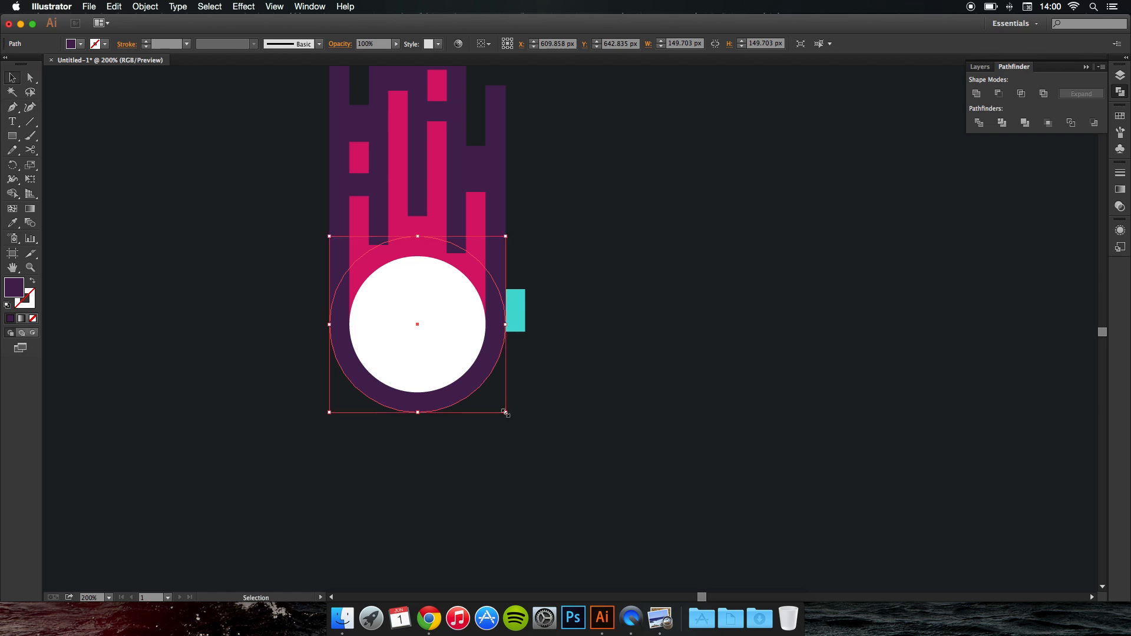
left_click_drag(505, 412, 530, 434)
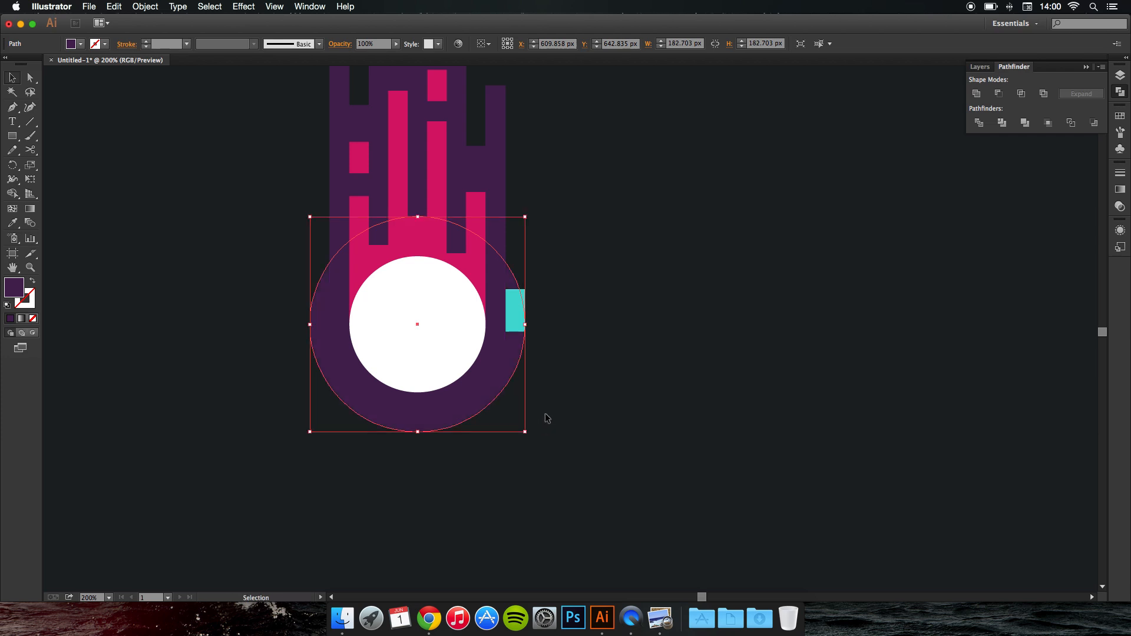
left_click(546, 421)
Fill the enlarged outer circle with turquoise 4FE0D2
left_click(505, 388)
double_click(17, 290)
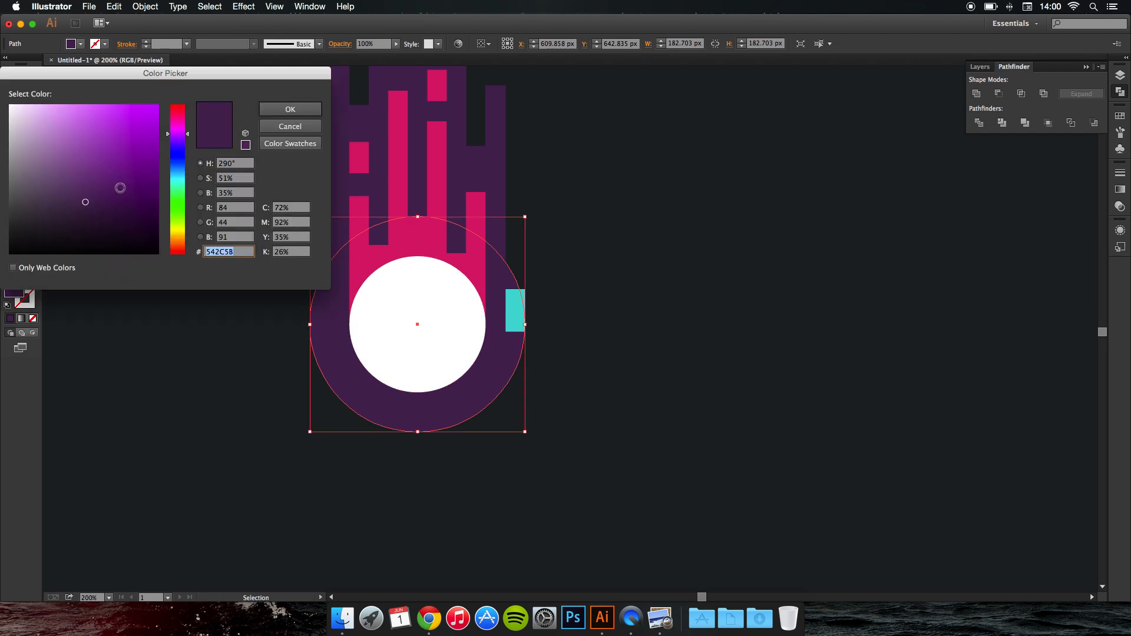
left_click(178, 185)
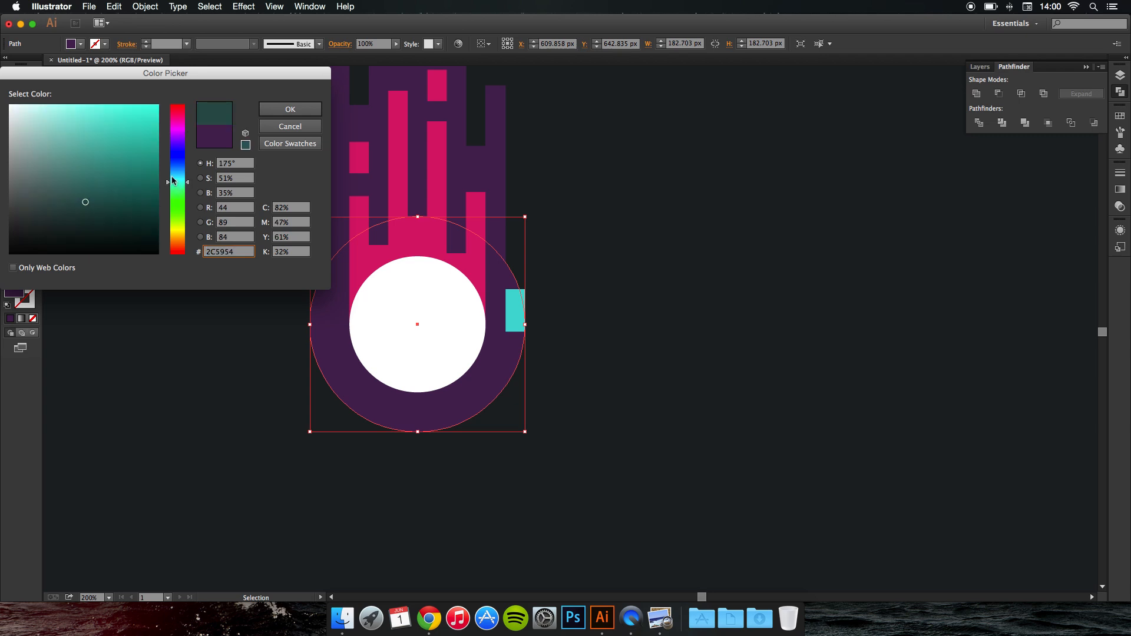
left_click(90, 123)
left_click(106, 123)
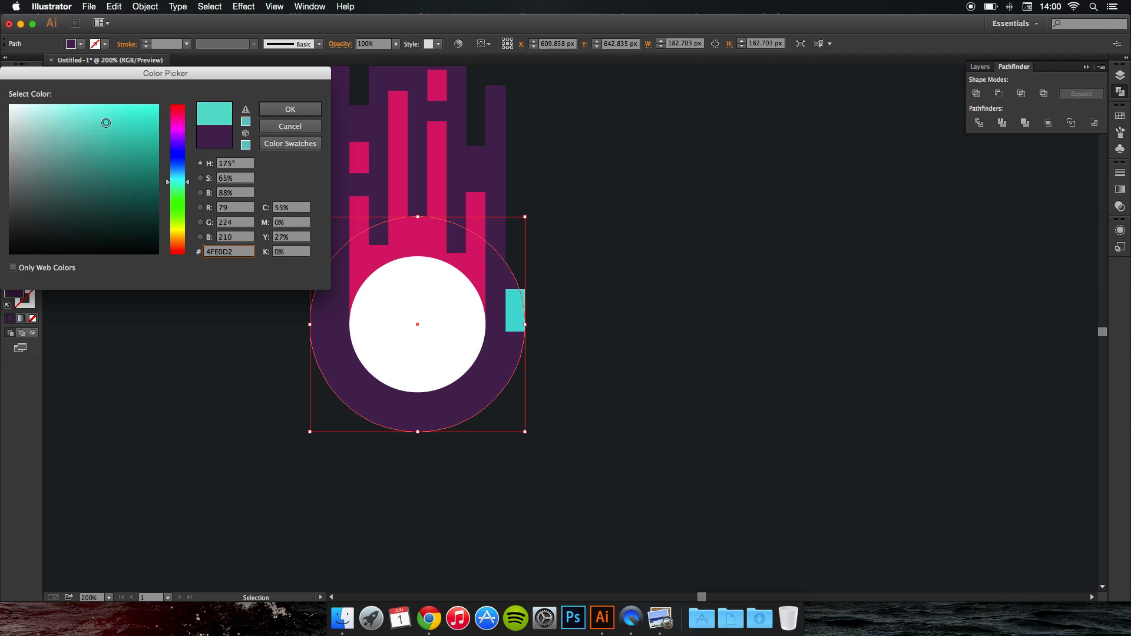
left_click(289, 109)
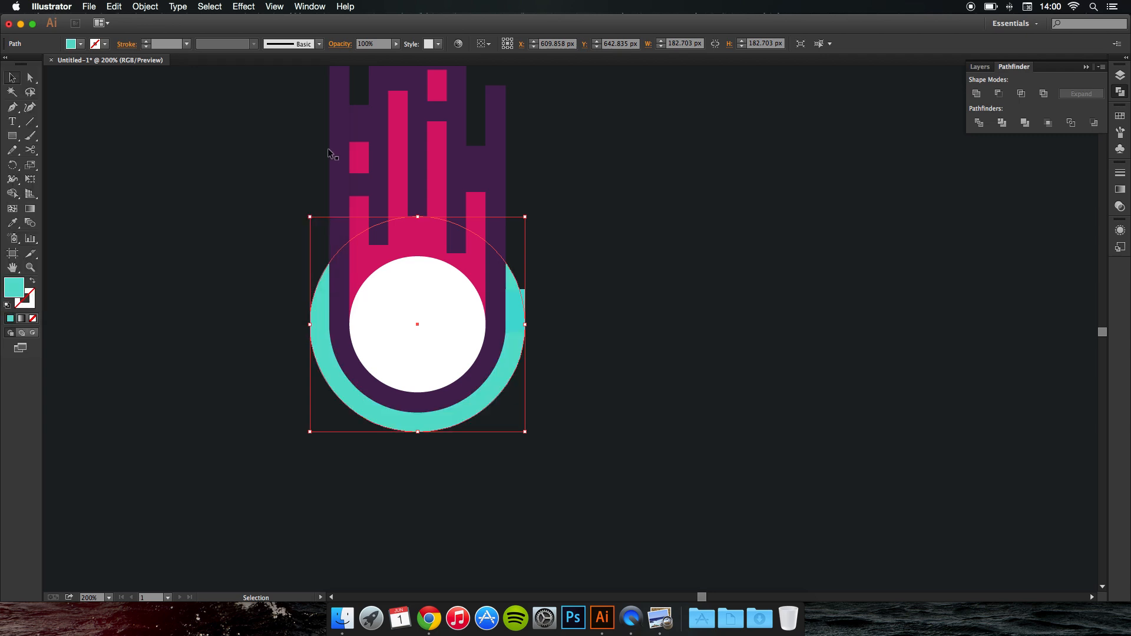
Delete the turquoise spacer block beside the comet
left_click(575, 299)
left_click(525, 294)
key("Delete")
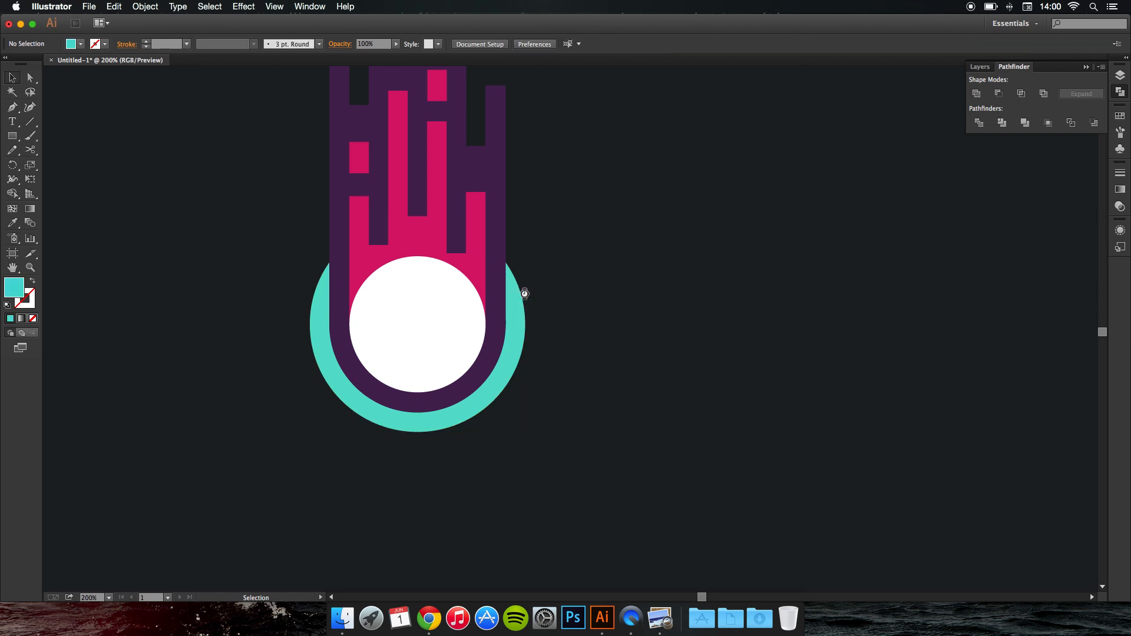
Draw a turquoise rectangle about 182.7 px wide and 136.5 px tall, spanning the outer circle's full width upward from its middle
scroll(525, 294, "down", 4)
scroll(538, 289, "up", 3)
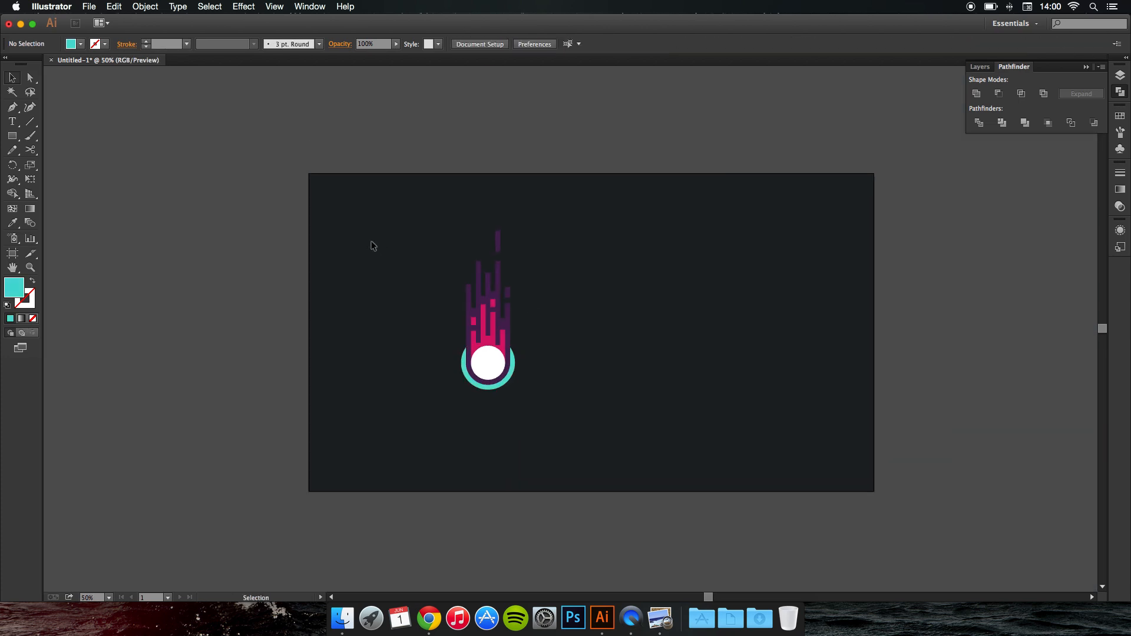
left_click(12, 135)
scroll(419, 331, "up", 3)
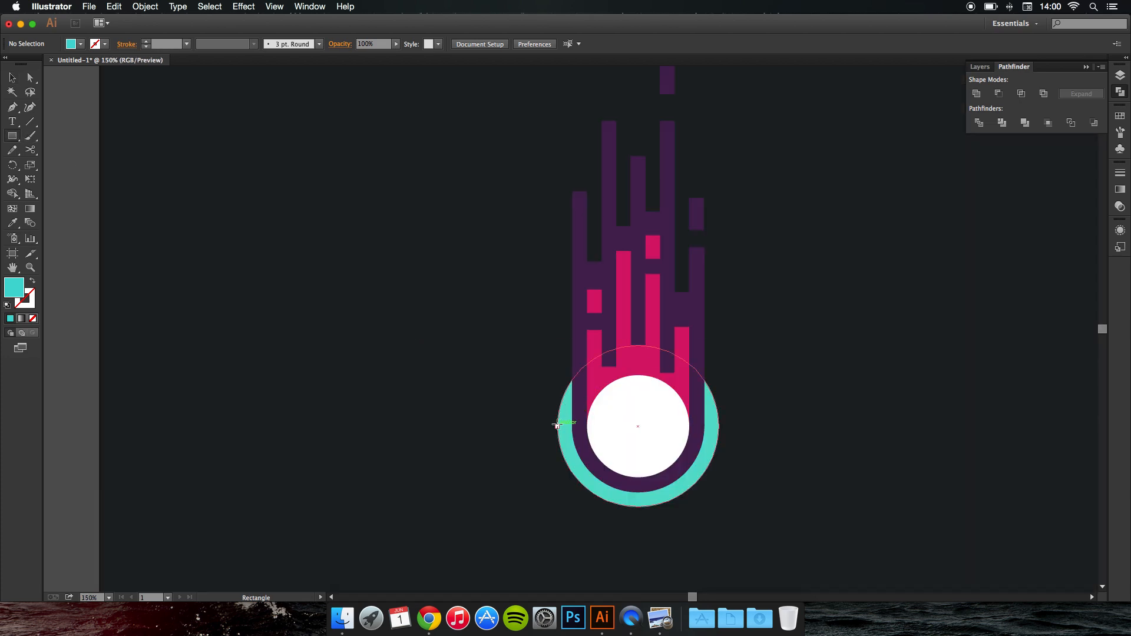
left_click_drag(559, 426, 591, 348)
Extend the turquoise rectangle up to the artboard's top edge and send it behind the comet's pink and purple trails
scroll(695, 318, "down", 6)
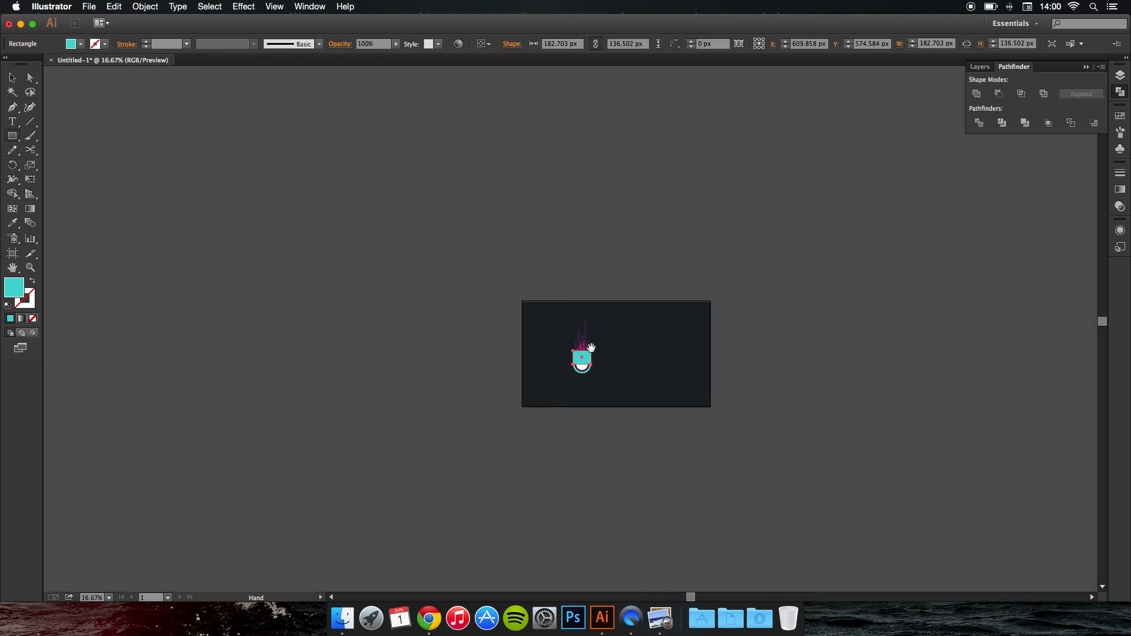
scroll(591, 347, "up", 1)
scroll(591, 348, "up", 3)
key("a")
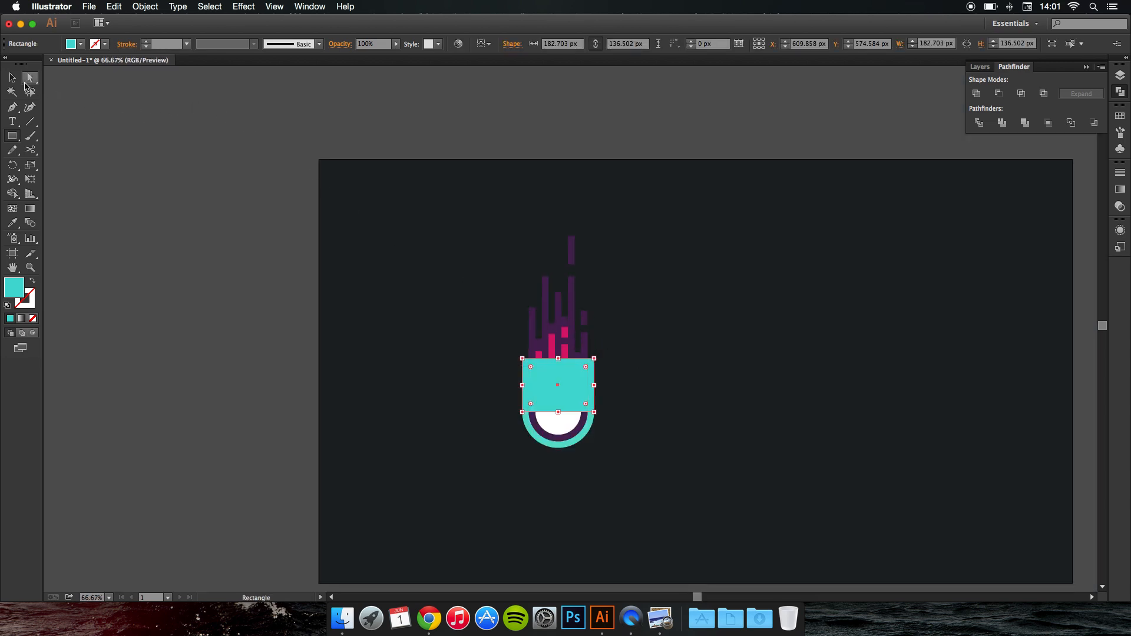
key("v")
key("v")
left_click_drag(558, 359, 557, 158)
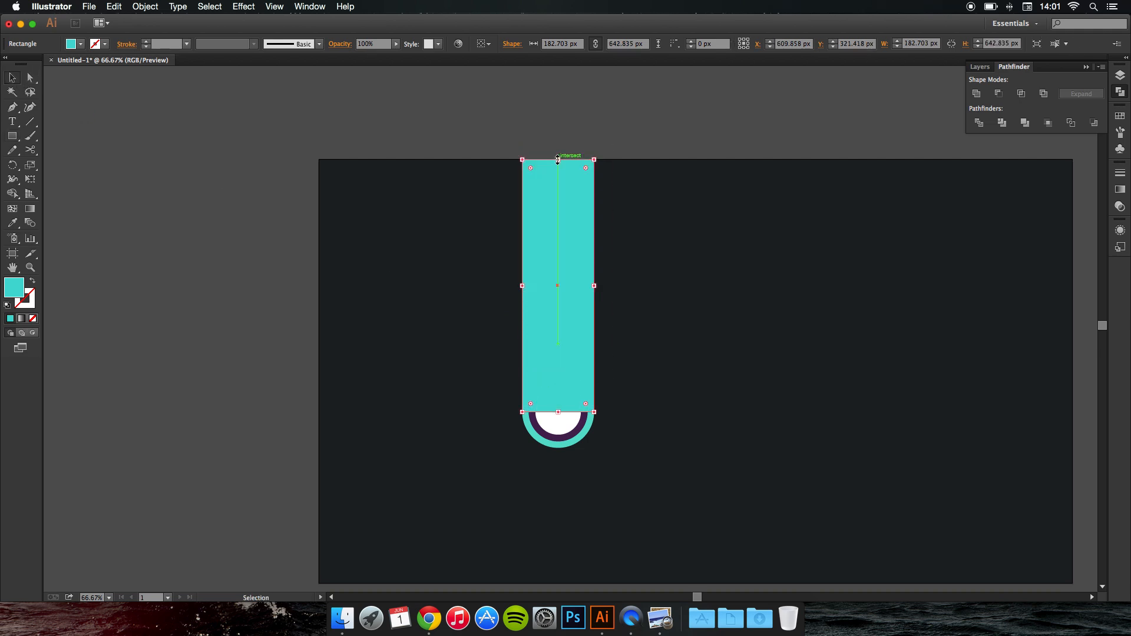
key("super+shift+bracketleft")
left_click(787, 273)
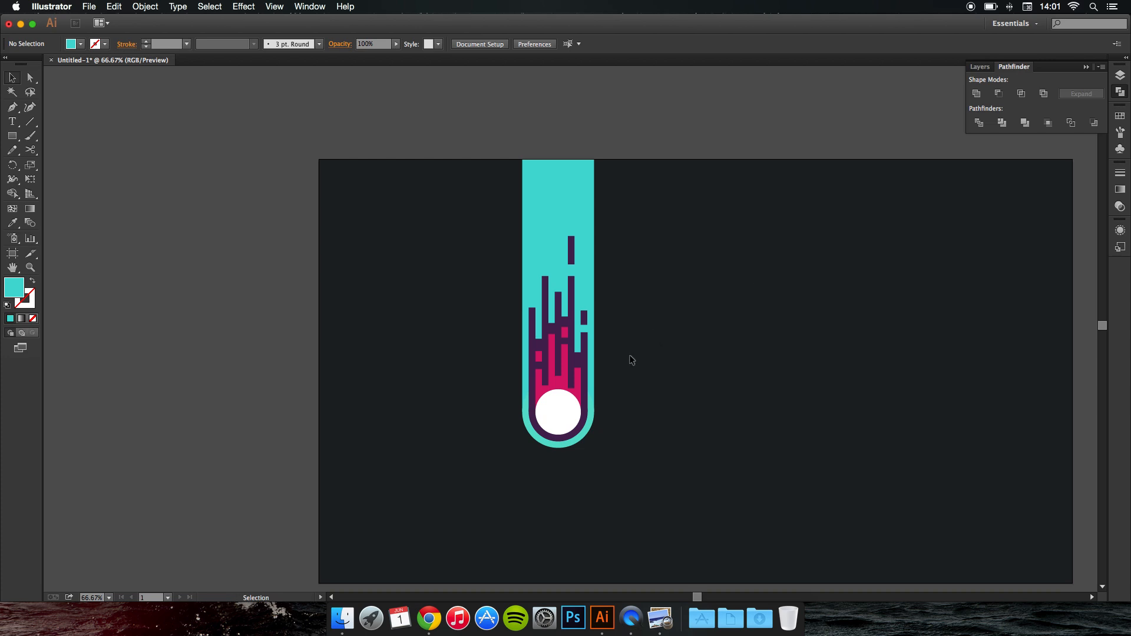
Draw a block about 16.5 by 87.5 px on the second purple bar's end and fill it with the trail's sampled purple
scroll(625, 370, "down", 3)
scroll(621, 343, "up", 3)
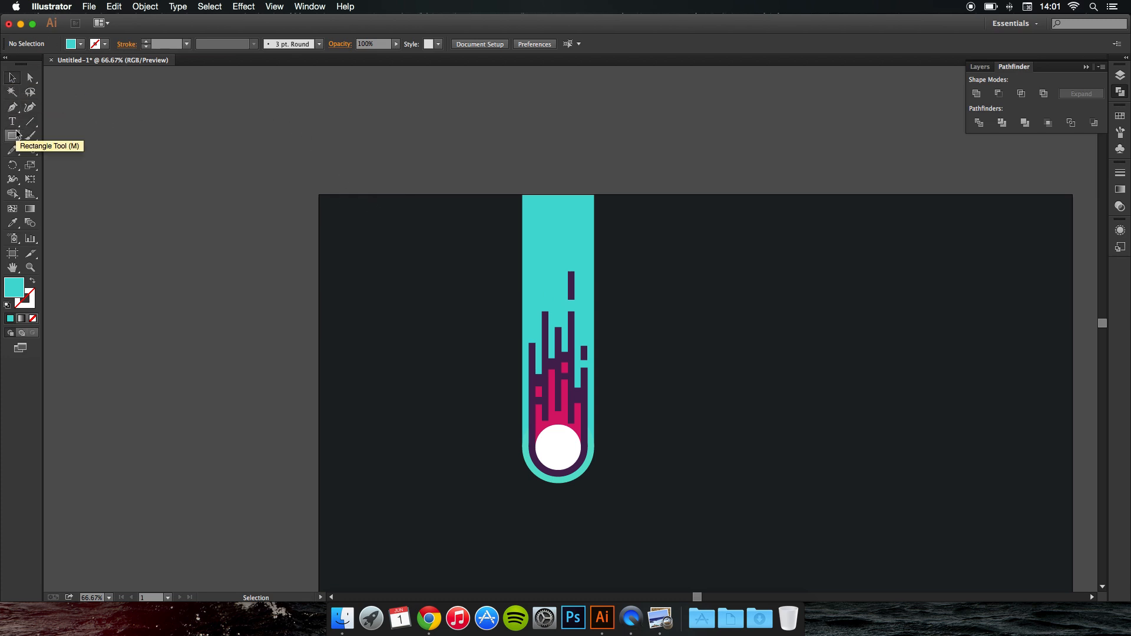
left_click(12, 136)
left_click_drag(542, 312, 549, 346)
left_click(13, 77)
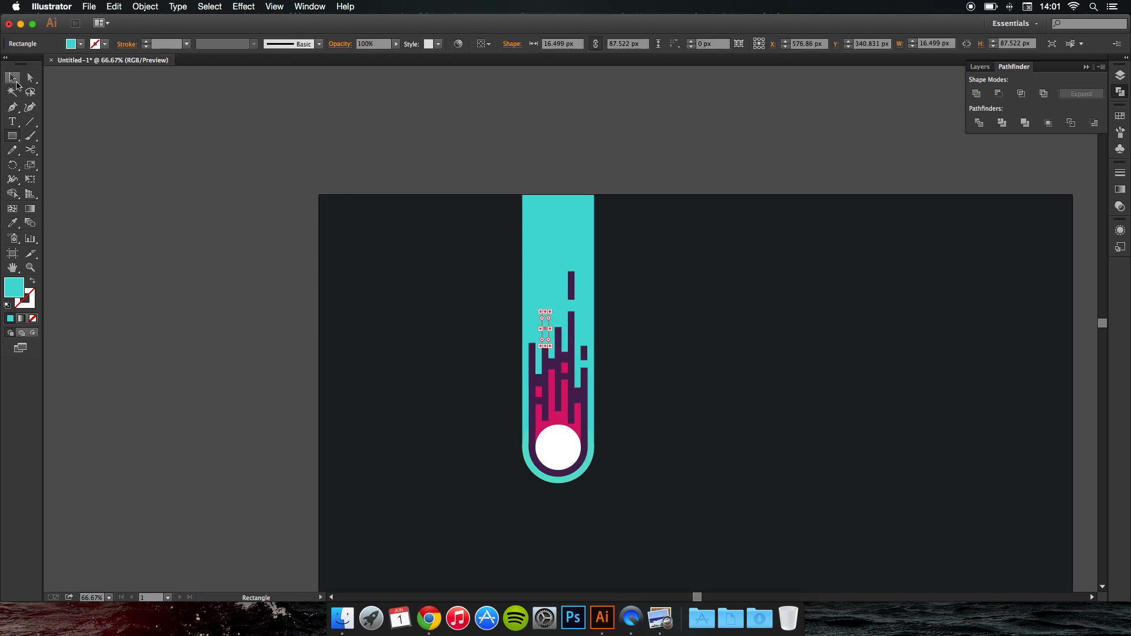
key("i")
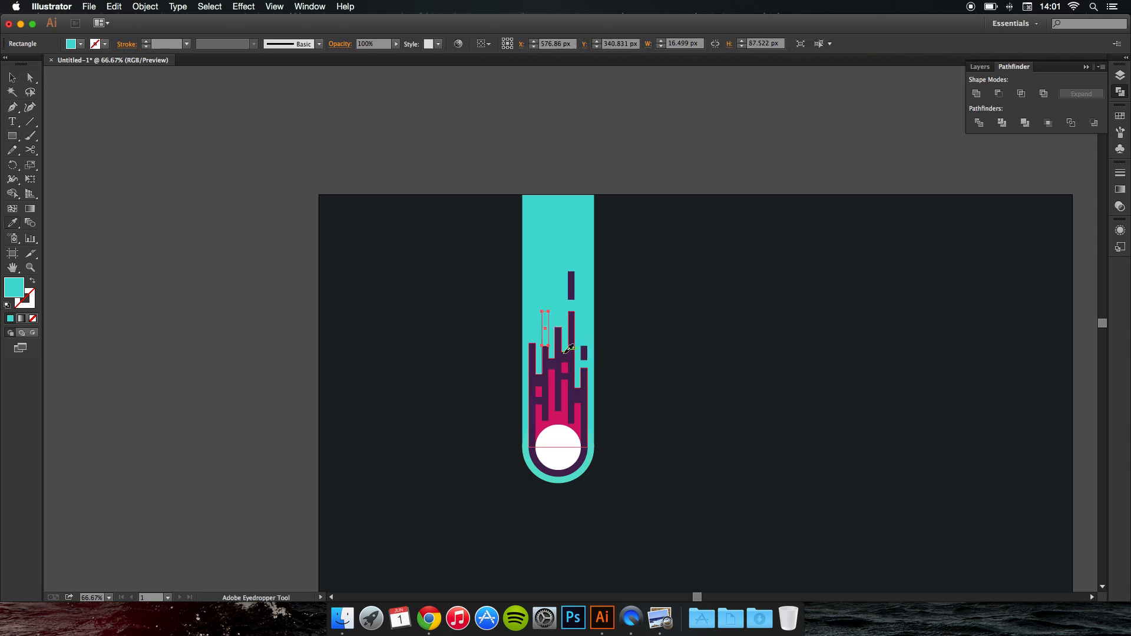
left_click(567, 352)
left_click(13, 77)
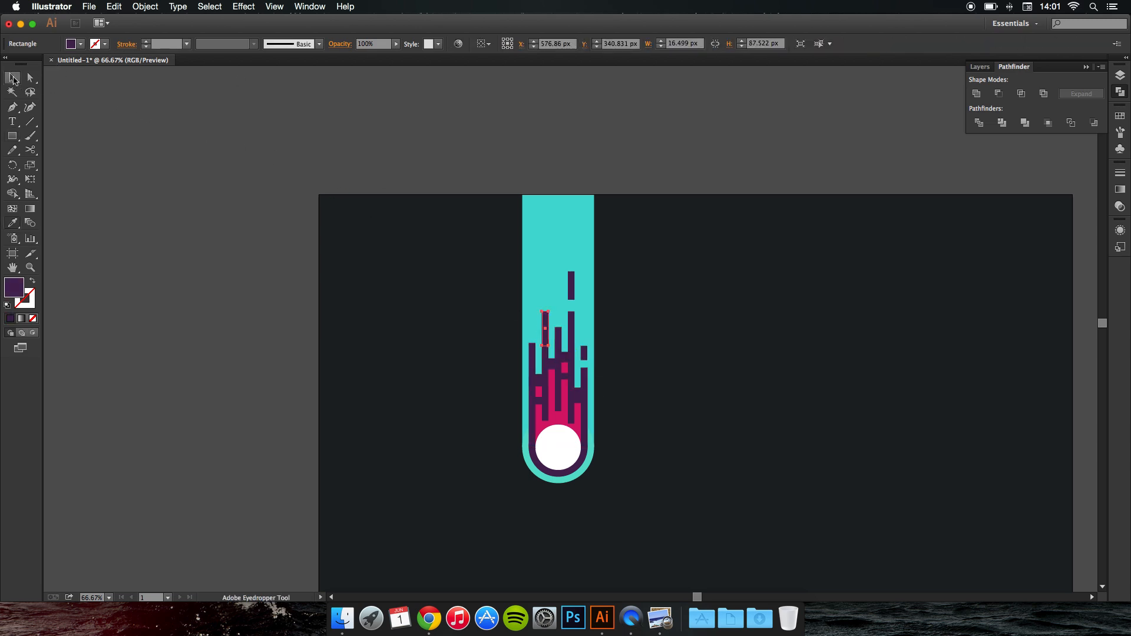
left_click(391, 245)
Move the purple block straight up, well clear of the second bar, and lengthen it downward to about 111 px
left_click_drag(547, 324, 548, 231)
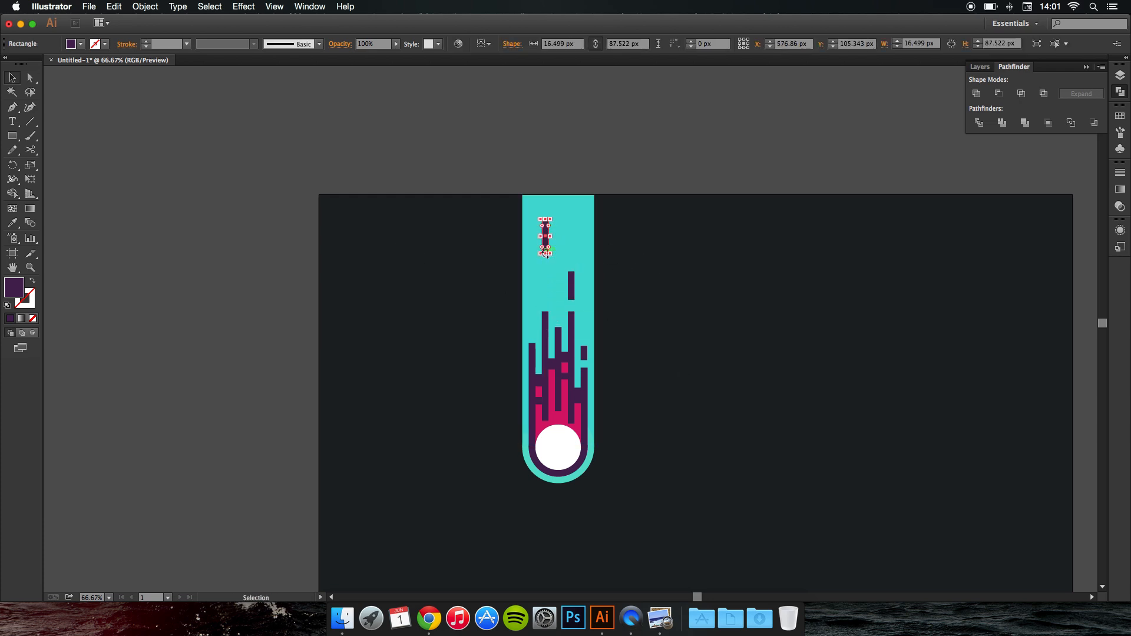
left_click_drag(547, 255, 548, 272)
key("super+z")
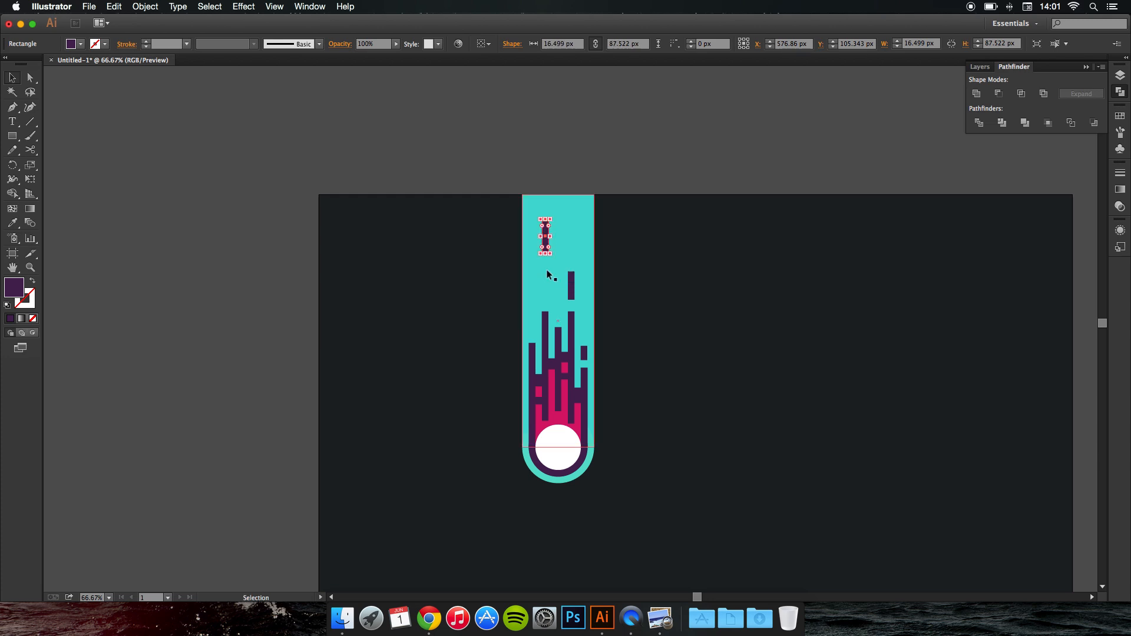
scroll(548, 271, "up", 3)
left_click_drag(543, 221, 543, 247)
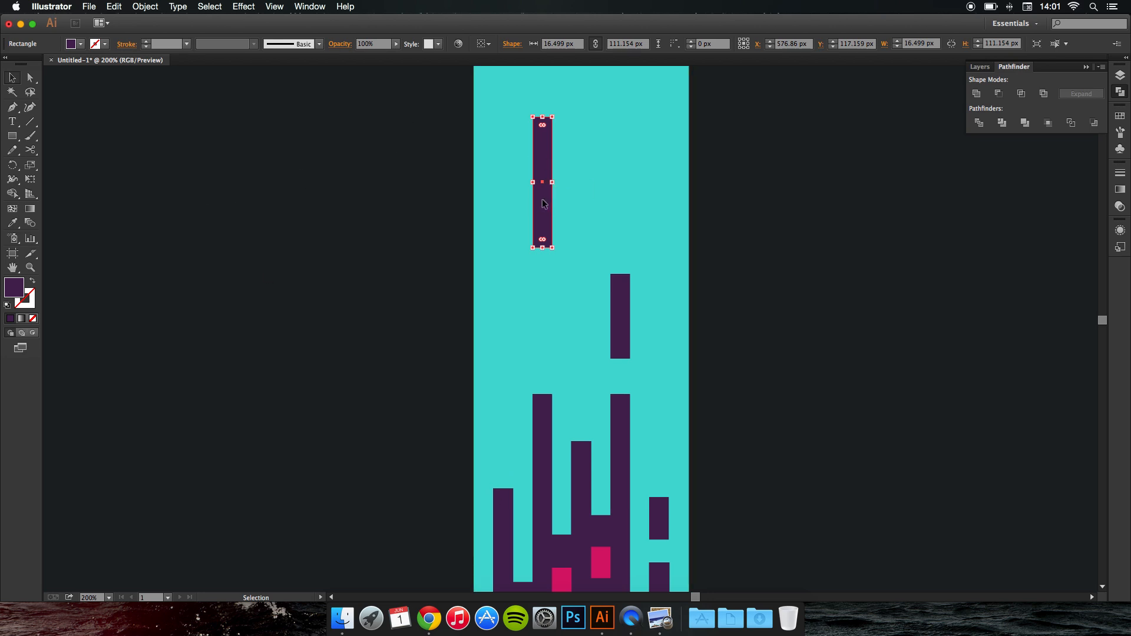
Duplicate the floating purple block into the first purple bar's column, slightly lower, and shorten the copy to about 46.6 px tall
left_click_drag(542, 200, 502, 285)
left_click(789, 217)
left_click_drag(504, 226, 504, 263)
left_click(746, 242)
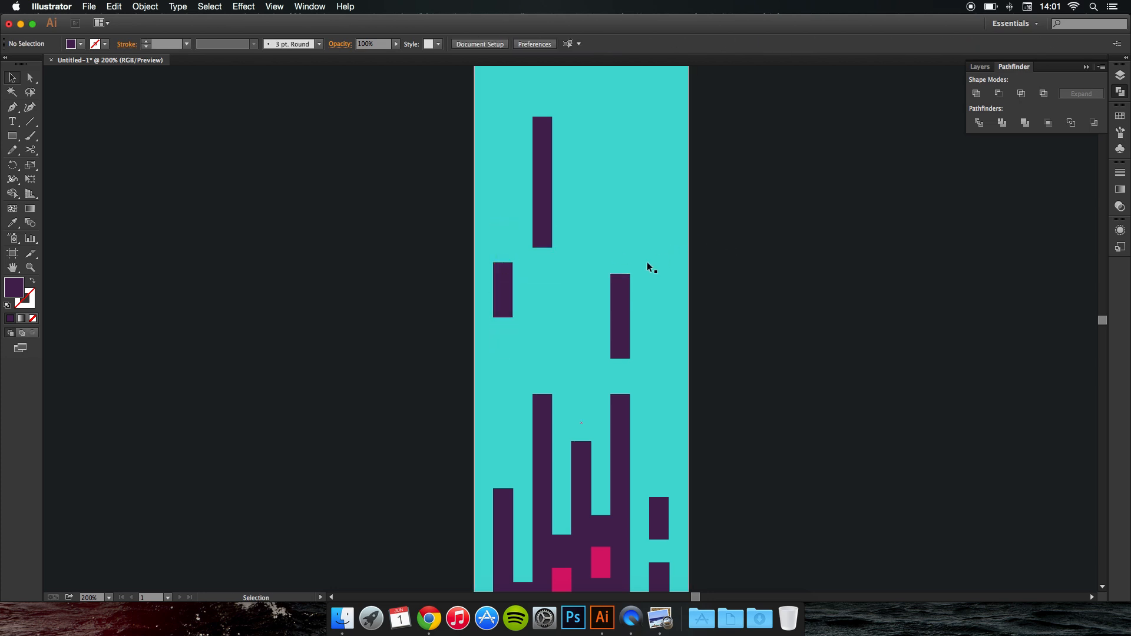
left_click(504, 268)
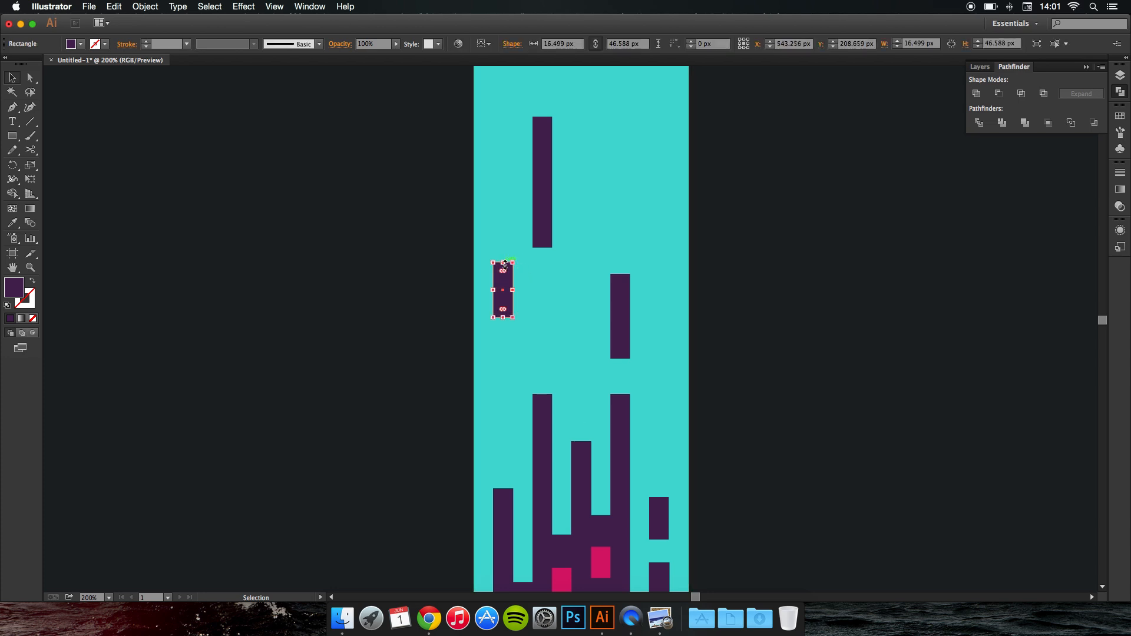
mouse_move(503, 263)
left_mouse_down()
mouse_move(507, 206)
mouse_move(504, 248)
left_mouse_up()
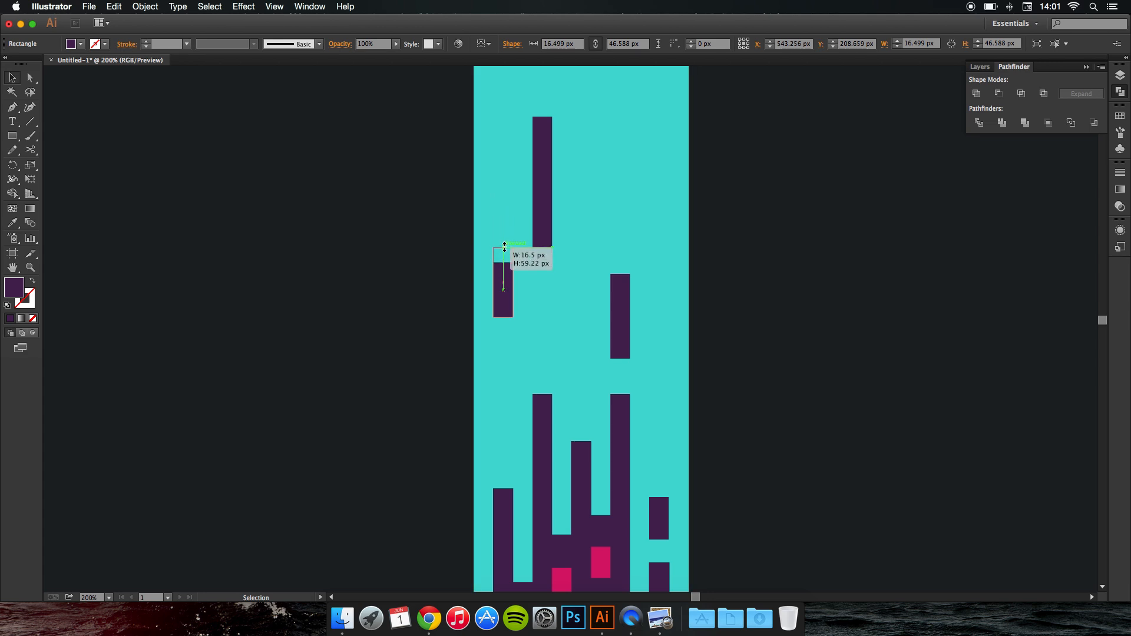
mouse_move(505, 248)
left_mouse_down()
mouse_move(512, 152)
mouse_move(507, 311)
mouse_move(510, 206)
mouse_move(505, 263)
left_mouse_up()
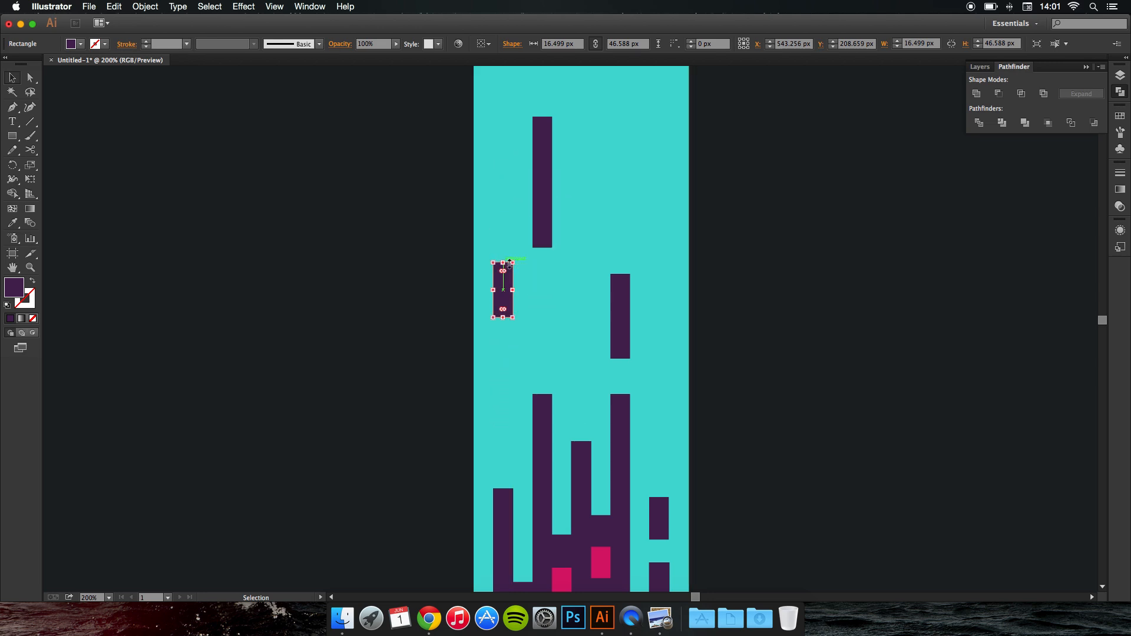
left_click(760, 270)
Try rounding the pink trail's bar ends and gaps fully with live corners, and undo the rounding
scroll(760, 269, "down", 4)
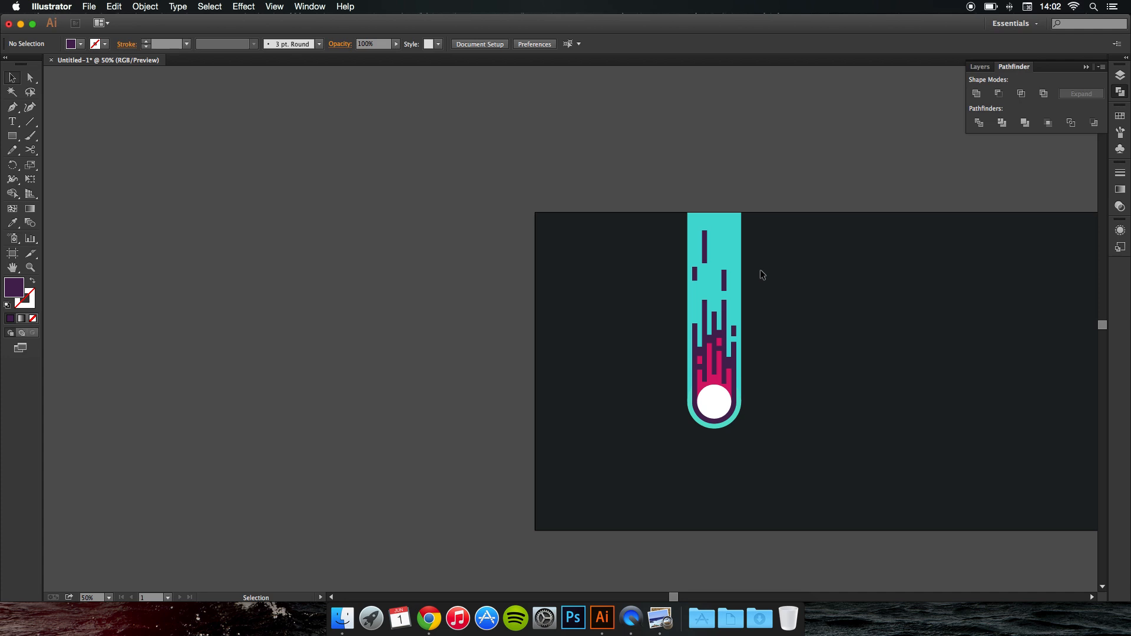
key("space")
left_click_drag(766, 265, 600, 228)
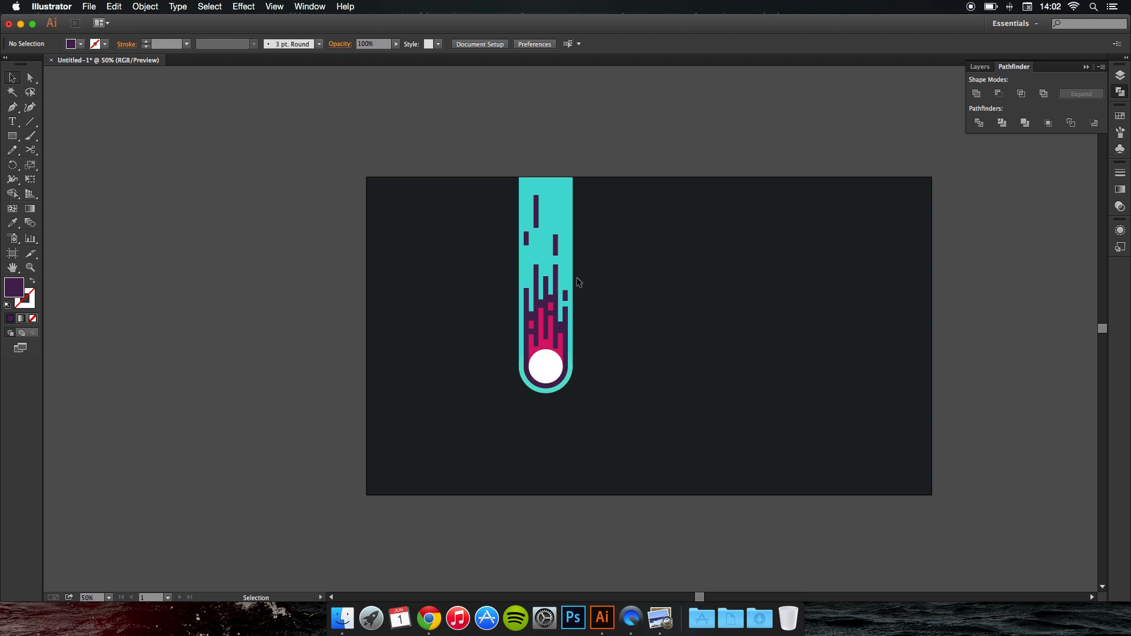
scroll(541, 336, "up", 4)
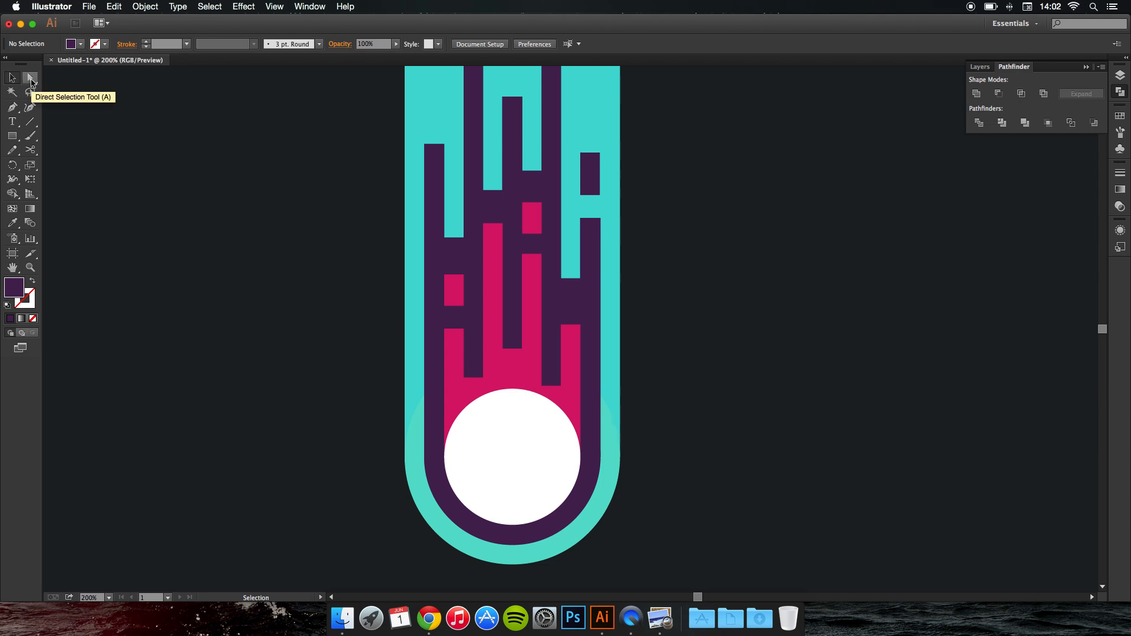
left_click(31, 79)
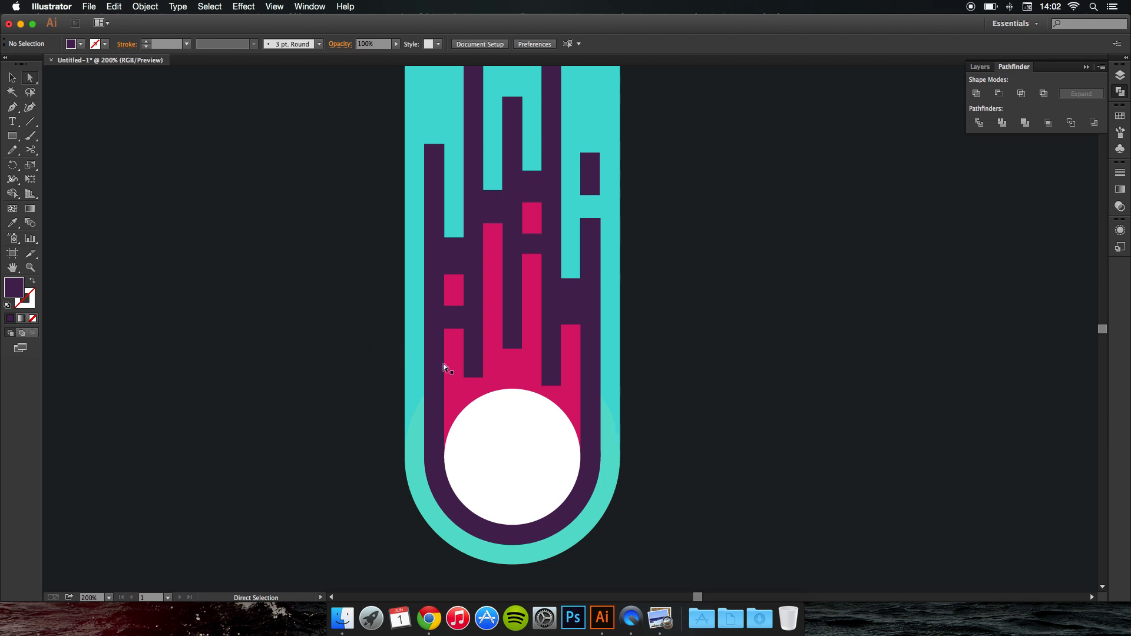
left_click(503, 368)
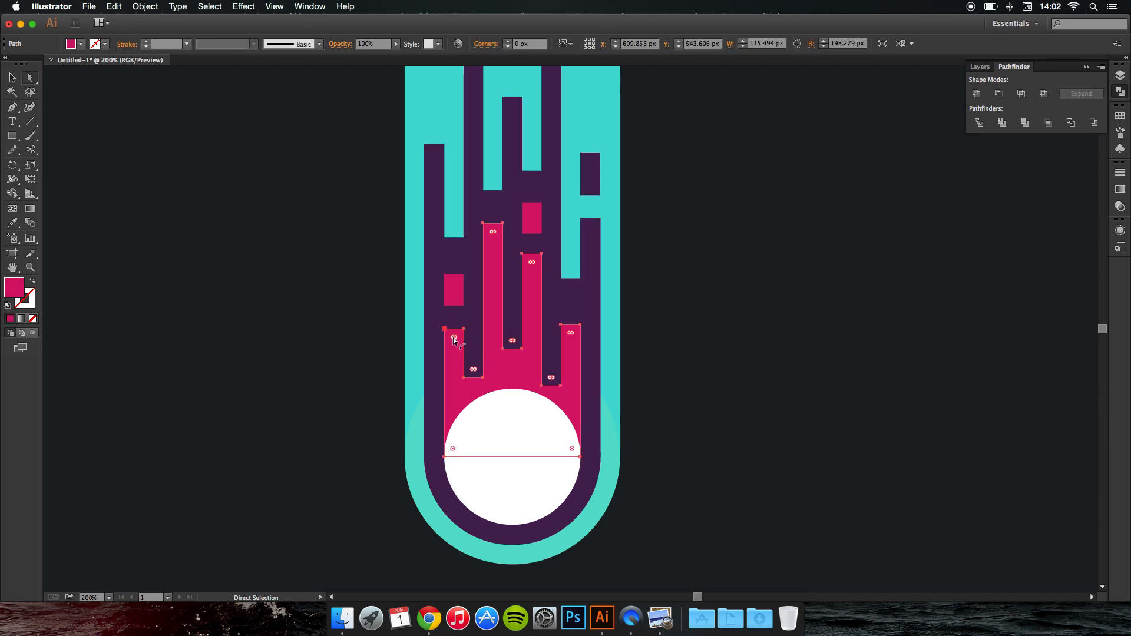
left_click(503, 223)
left_click(541, 254)
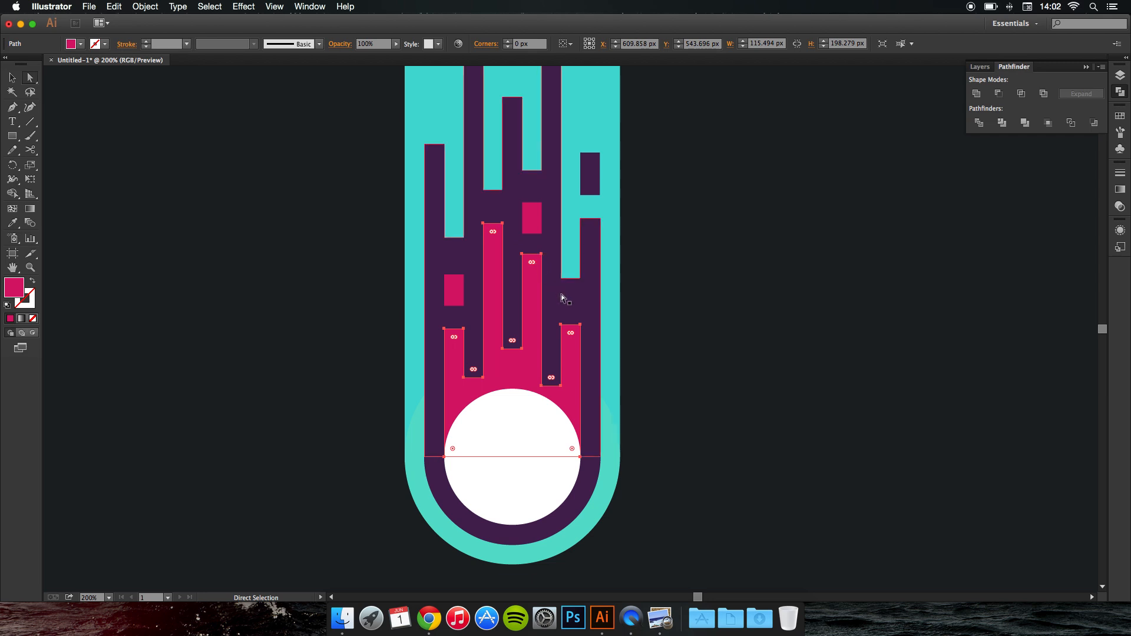
left_click(445, 329)
left_click_drag(459, 341, 420, 374)
left_click(692, 351)
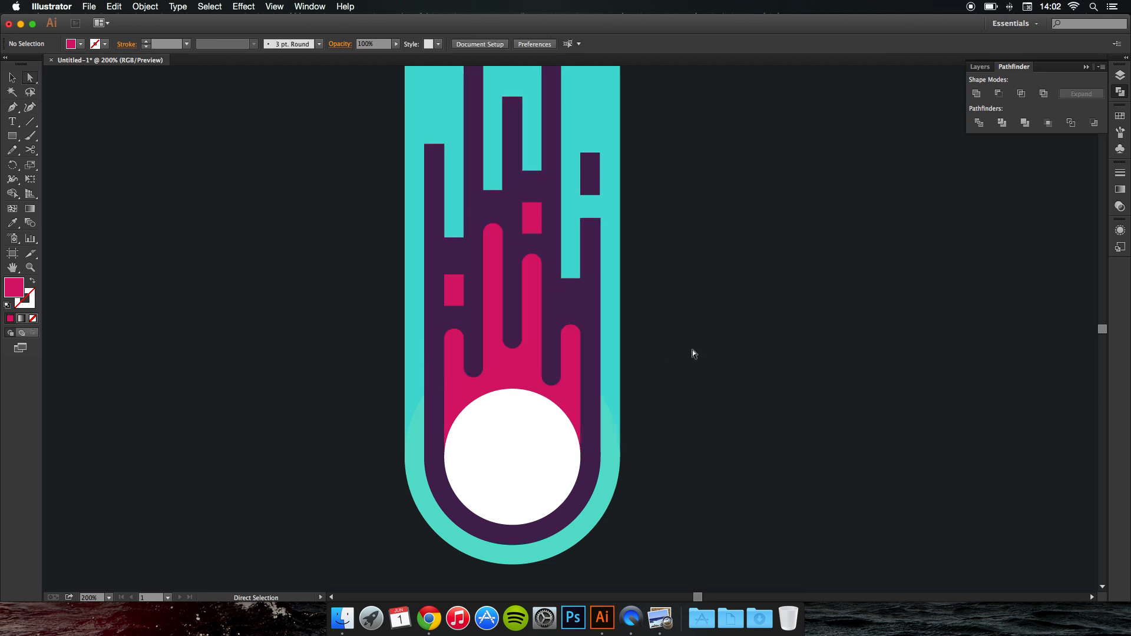
scroll(676, 352, "down", 1)
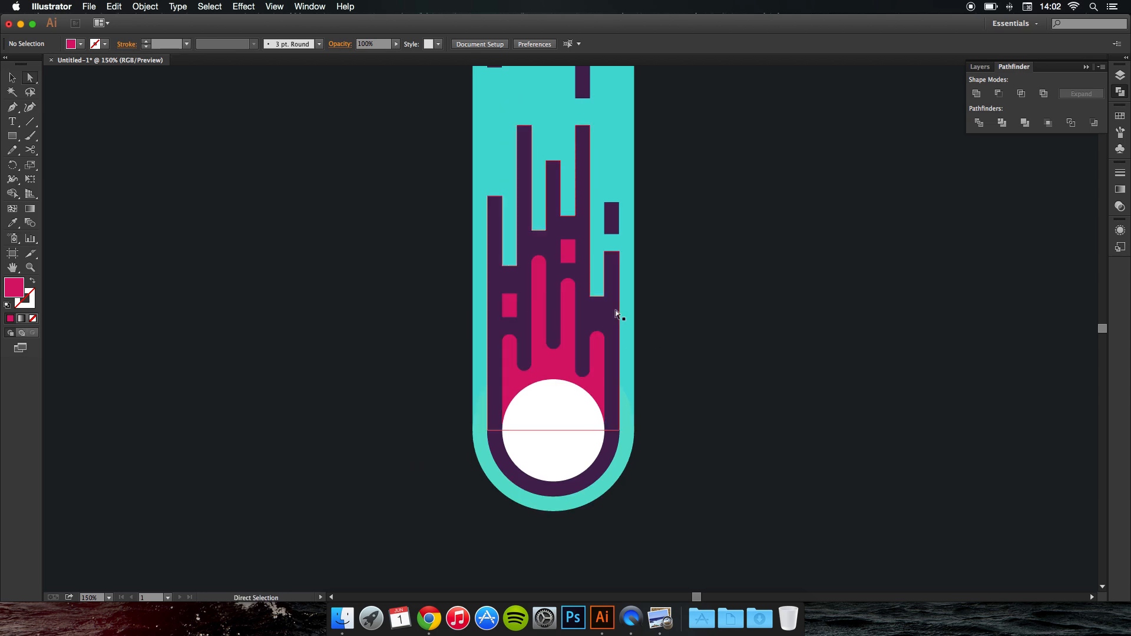
key("super+z")
Draw a pink circle about 16.6 px in diameter fitted into the square end of the first inner turquoise gap
scroll(613, 309, "up", 3)
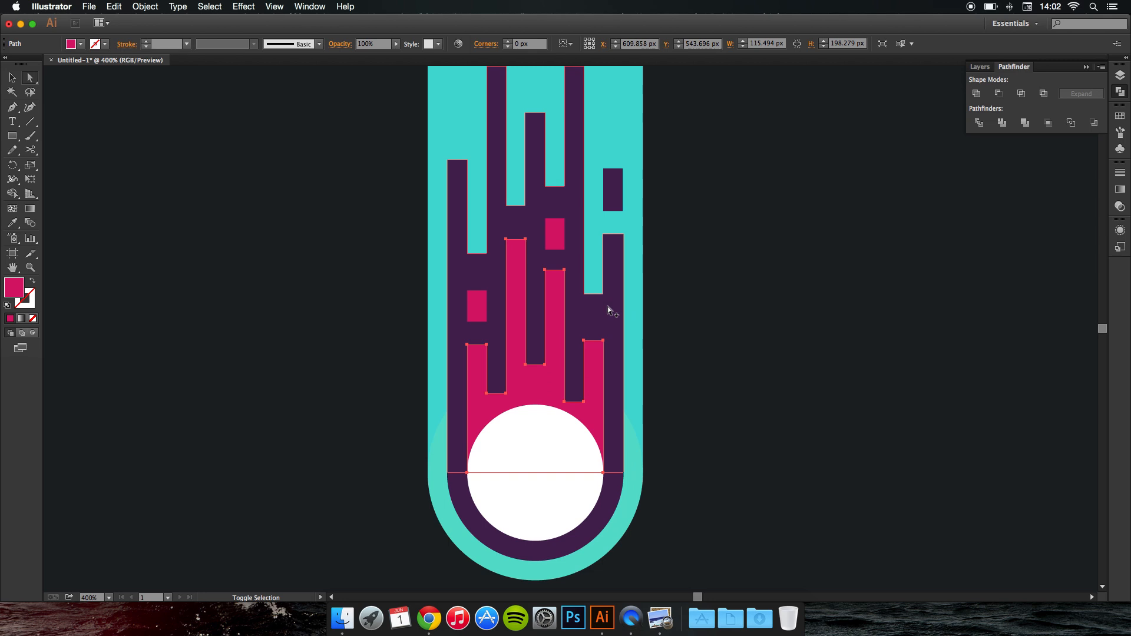
left_click_drag(578, 295, 643, 424)
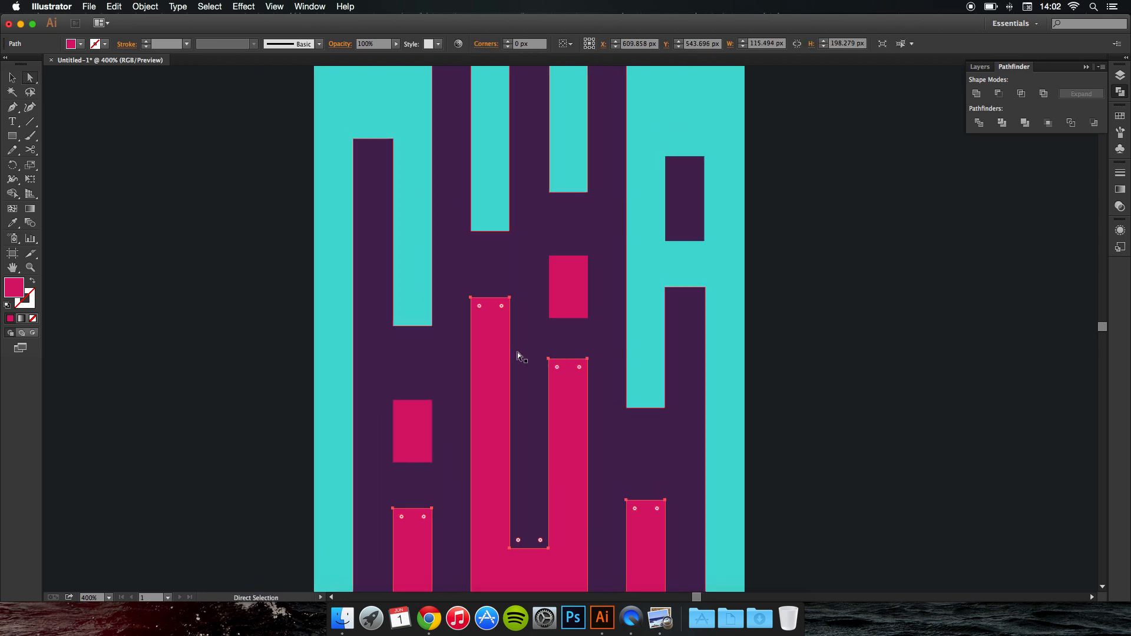
left_click_drag(12, 136, 60, 164)
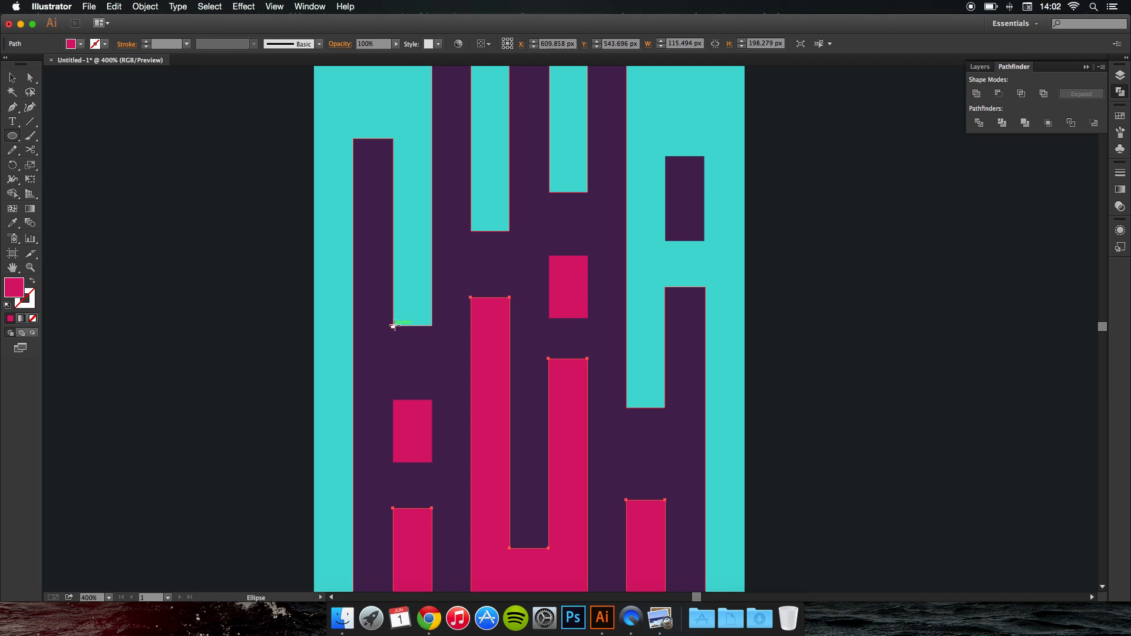
left_click_drag(394, 325, 430, 289)
left_click(13, 77)
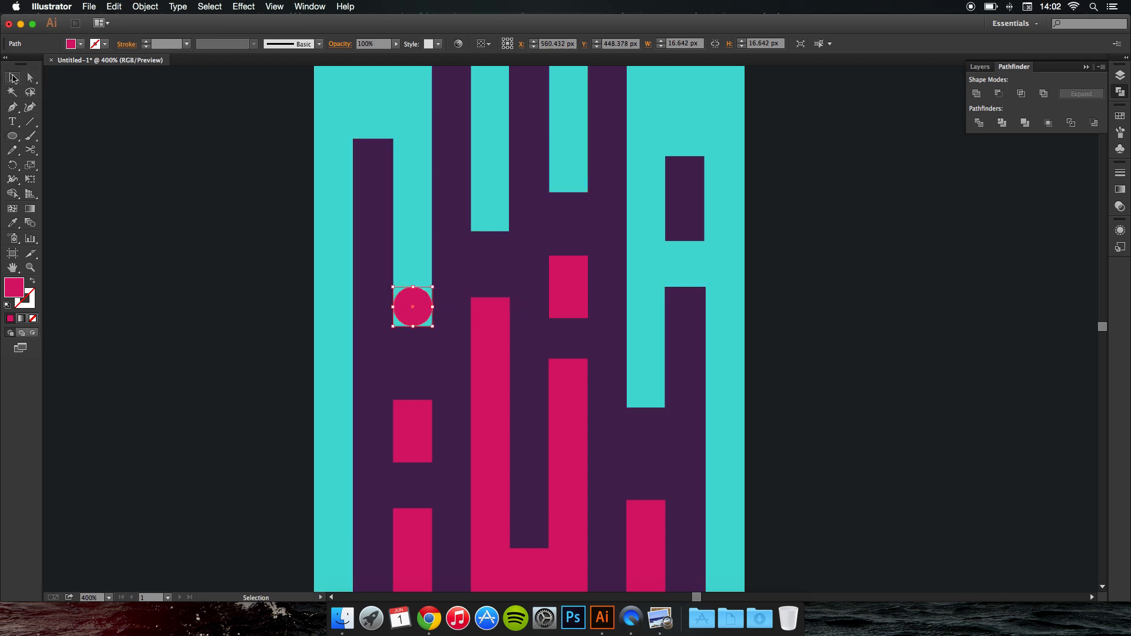
left_click(295, 264)
Turn the two corner slivers below the circle into filled shapes with the Shape Builder, using the circle and the purple trail
scroll(465, 320, "up", 2)
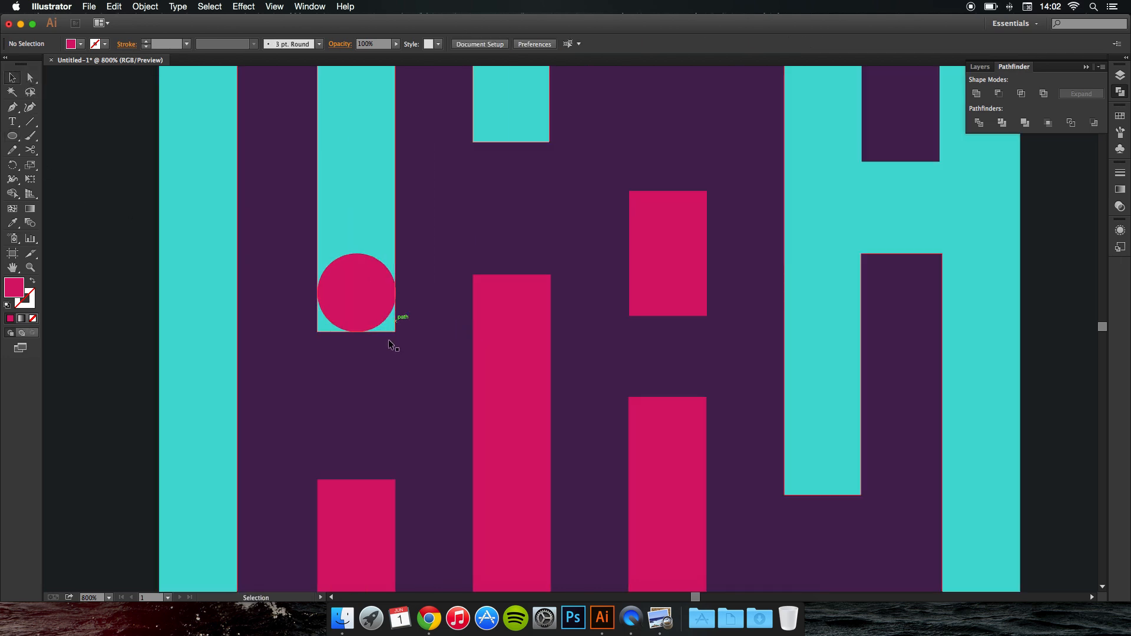
left_click(366, 300)
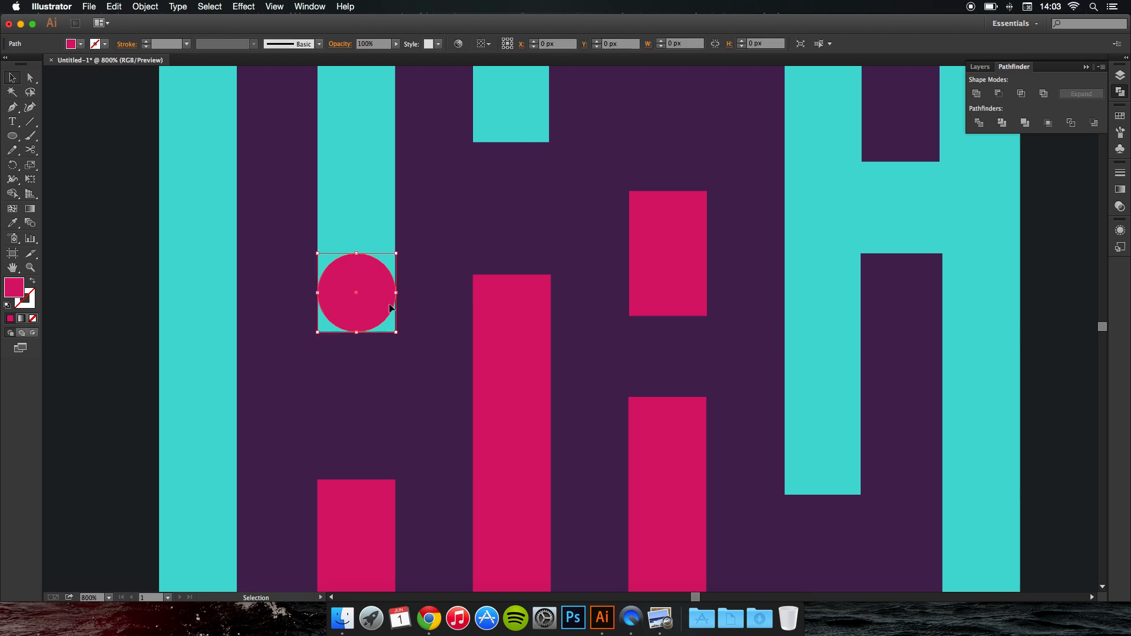
left_click(420, 302, "shift")
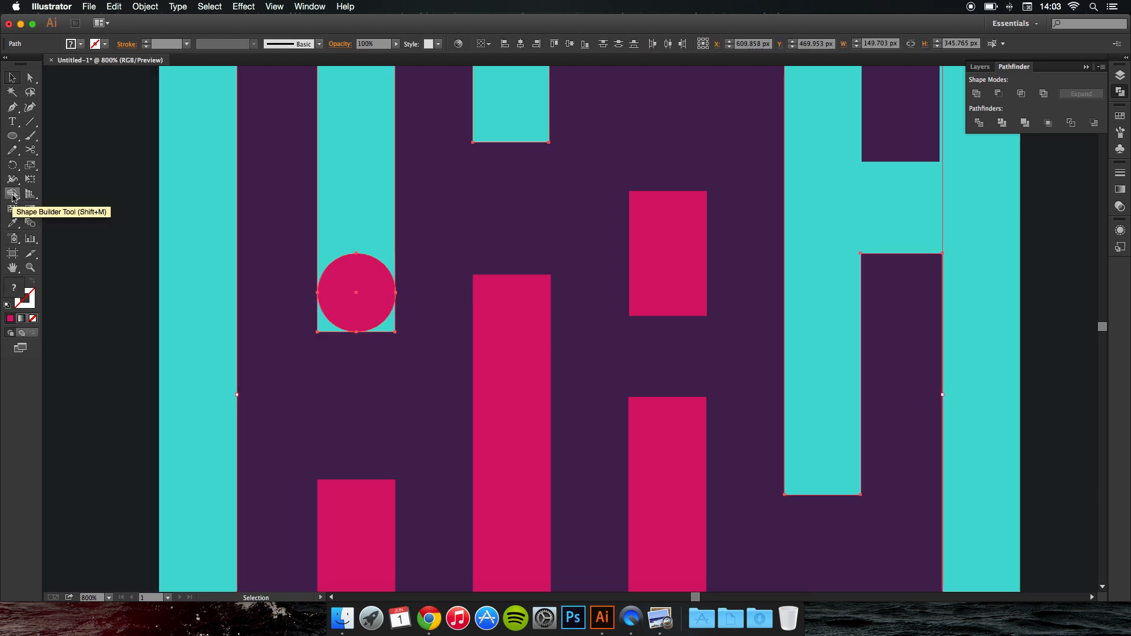
left_click(13, 195)
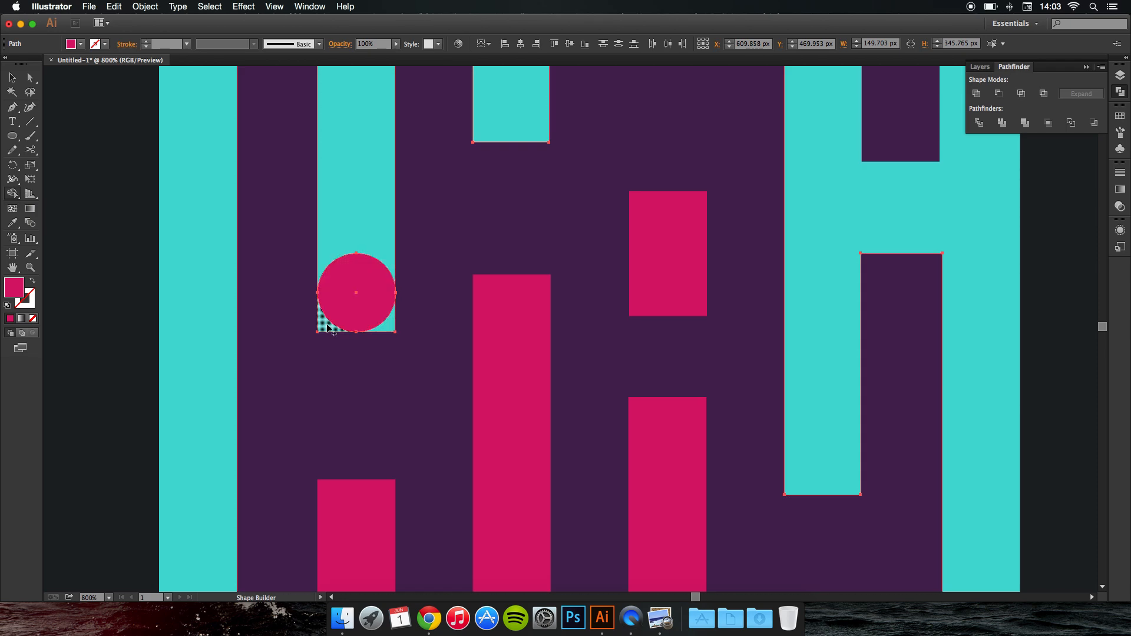
left_click(323, 325)
left_click(390, 327)
Delete the pink circle at the end of the first inner turquoise gap
scroll(387, 323, "down", 5)
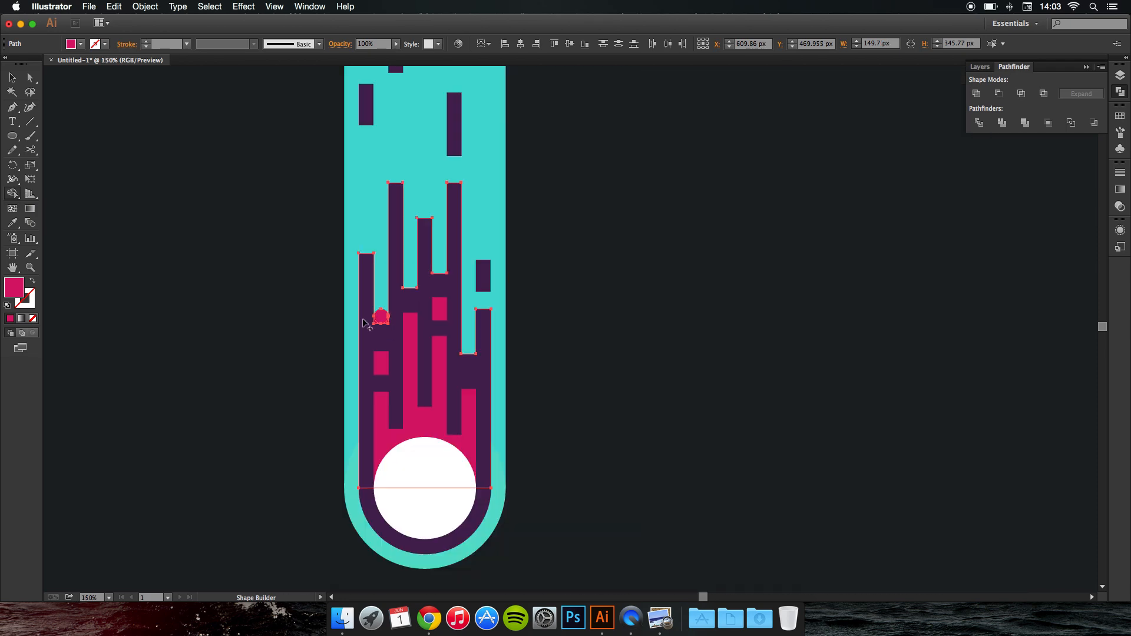
left_click(12, 77)
left_click(164, 127)
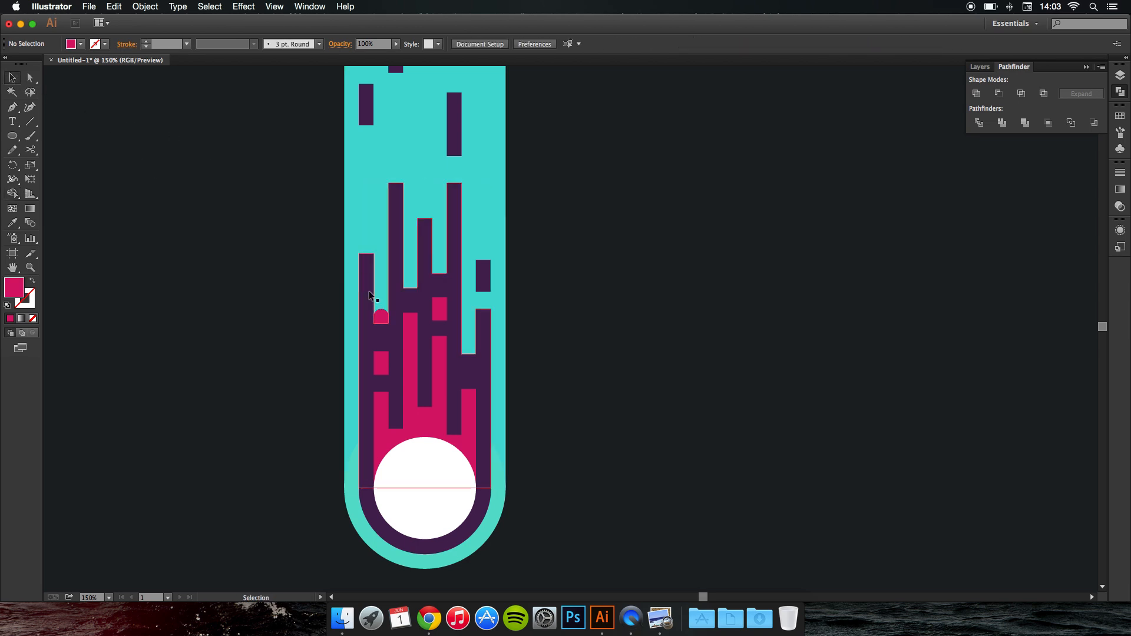
left_click(380, 315)
key("Delete")
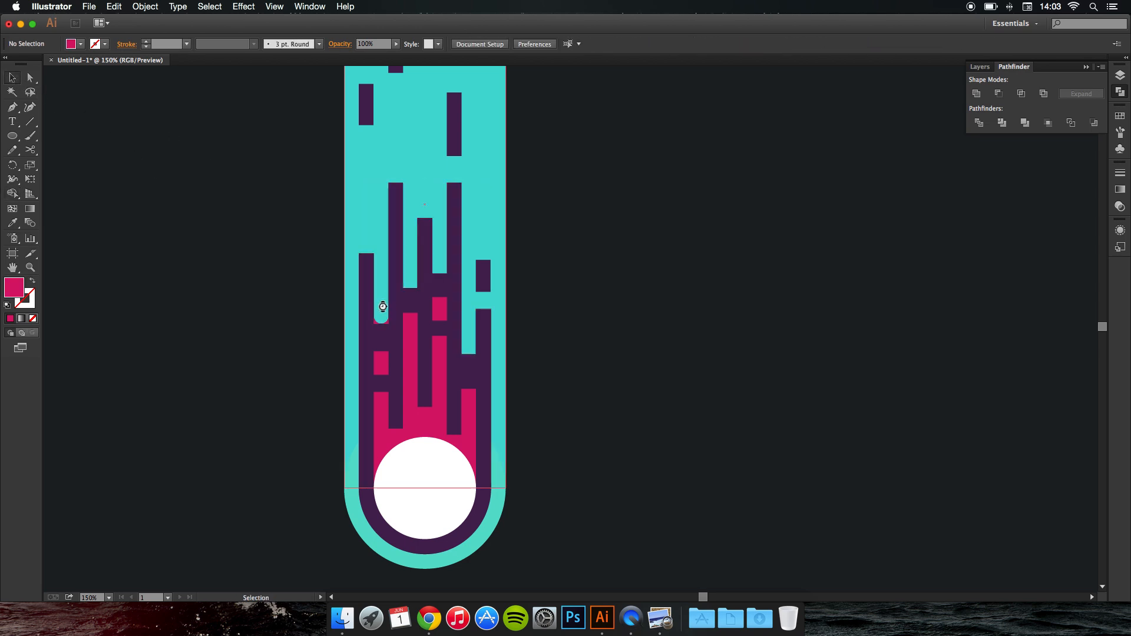
Fill both pink corner slivers at the gap's rounded end with the purple sampled from the trail
scroll(386, 330, "up", 3)
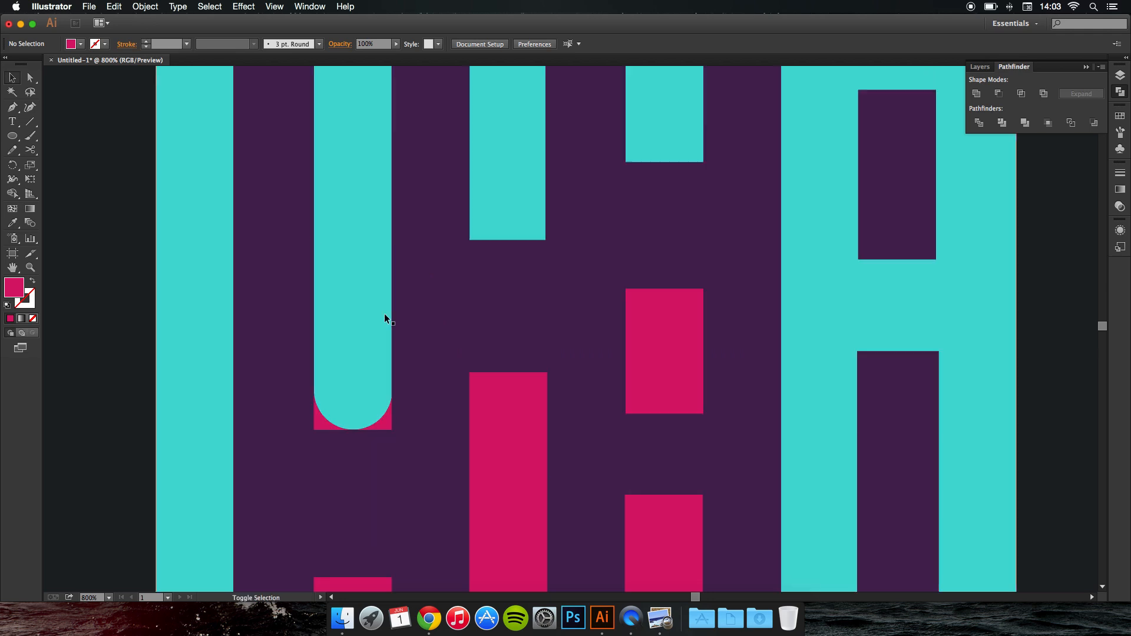
left_click(387, 524)
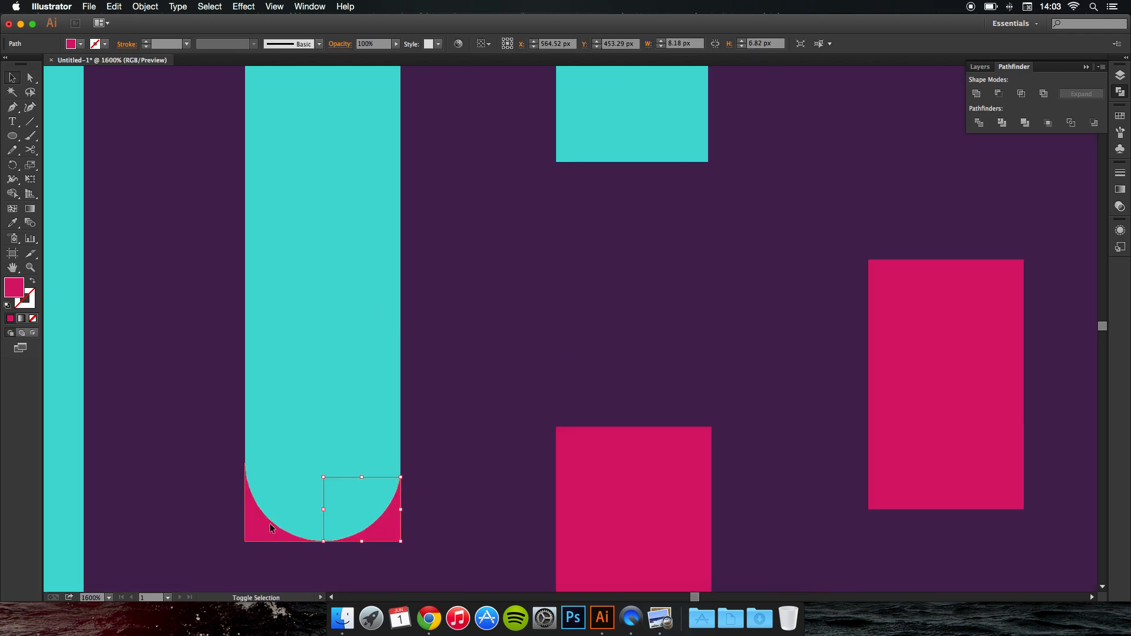
left_click(269, 525, "shift")
key("i")
left_click(464, 430)
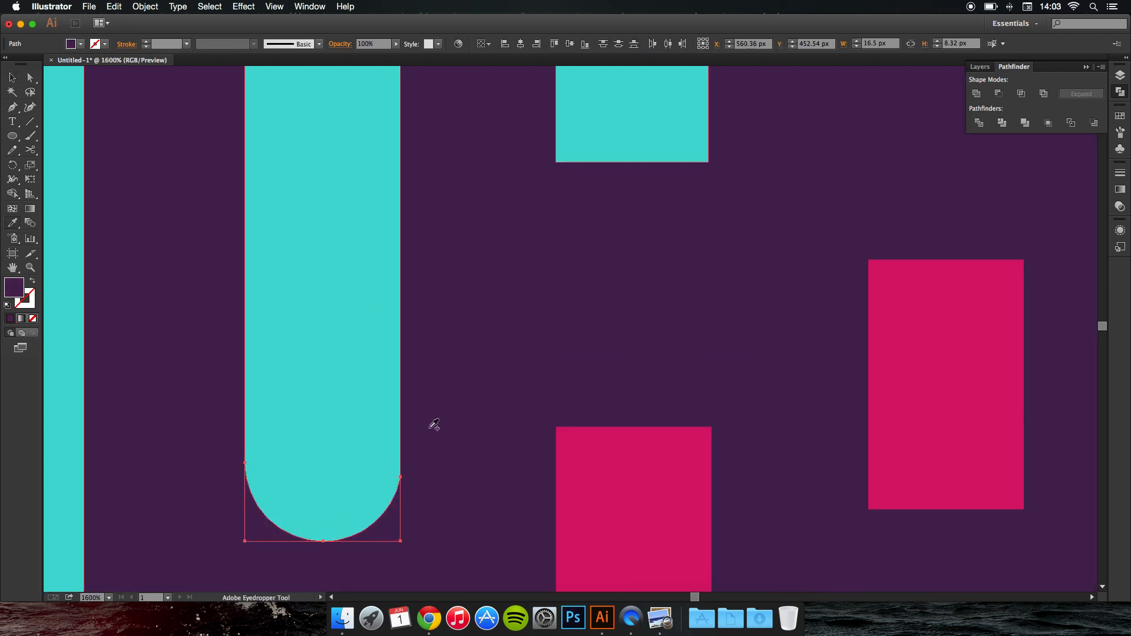
scroll(427, 427, "down", 5)
left_click(243, 417, "super")
Discard the circle-based rounding at the end of the first inner turquoise gap, restoring its square corners
scroll(276, 422, "down", 4)
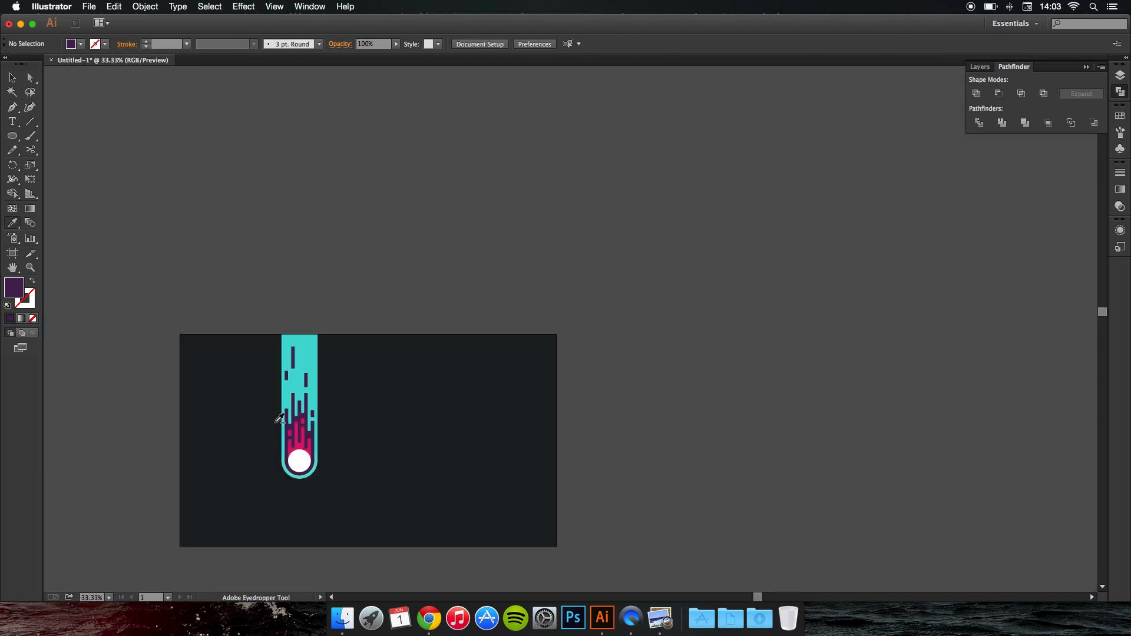
scroll(280, 422, "up", 7)
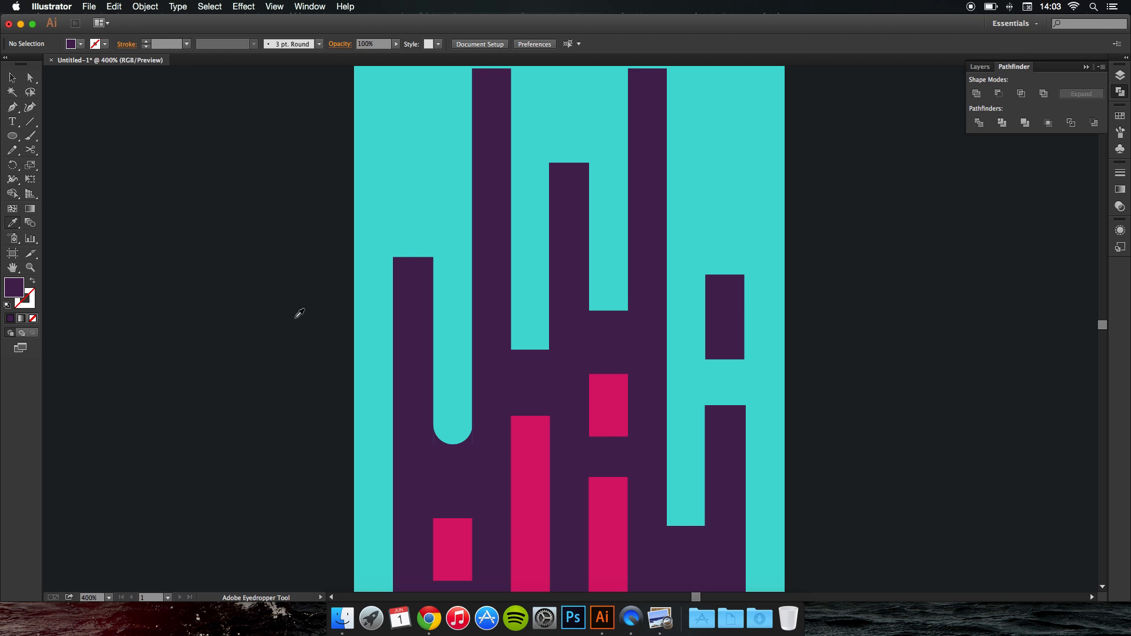
left_click(30, 77)
left_click(458, 442)
key("Delete")
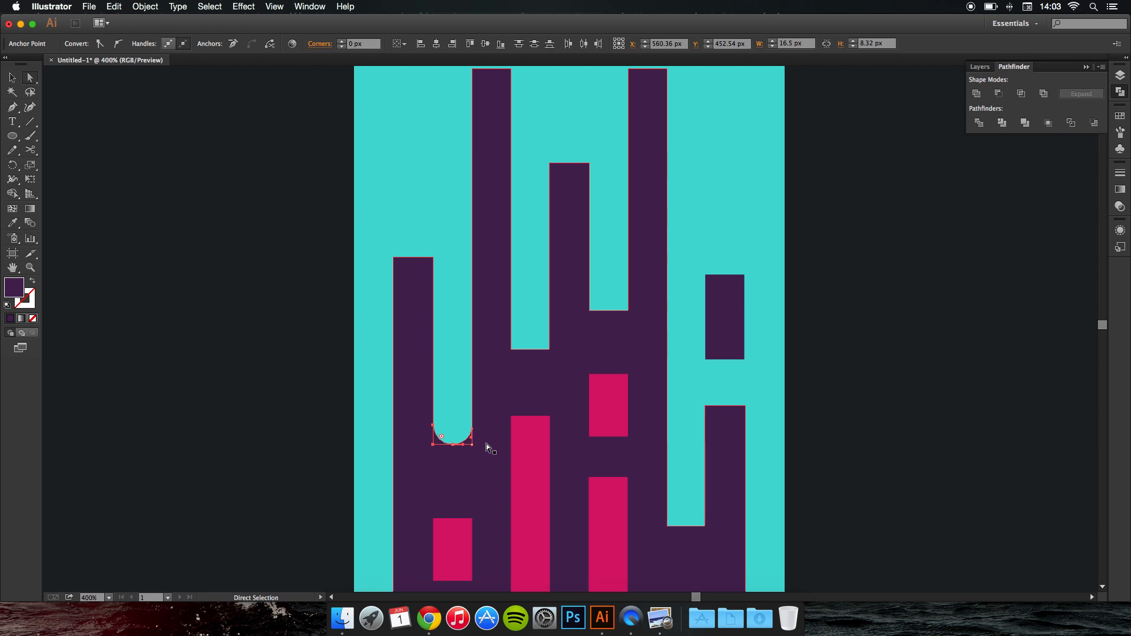
Fully round all inner gaps and bar ends of the pink and purple trails together with every detached pink and purple bar
key("super+1")
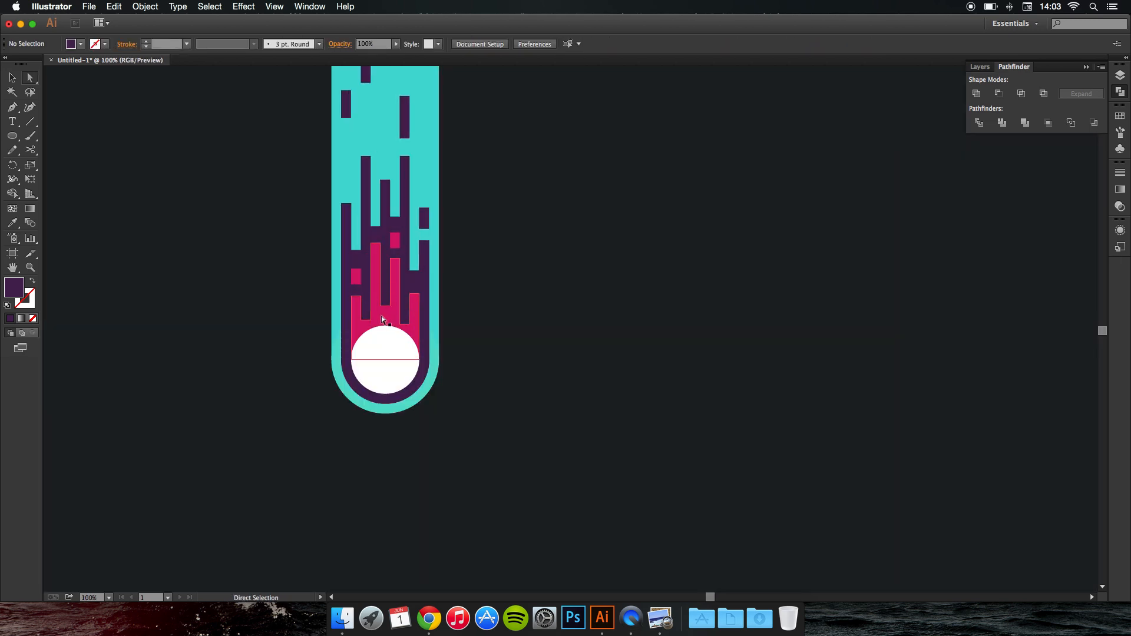
left_click(381, 317)
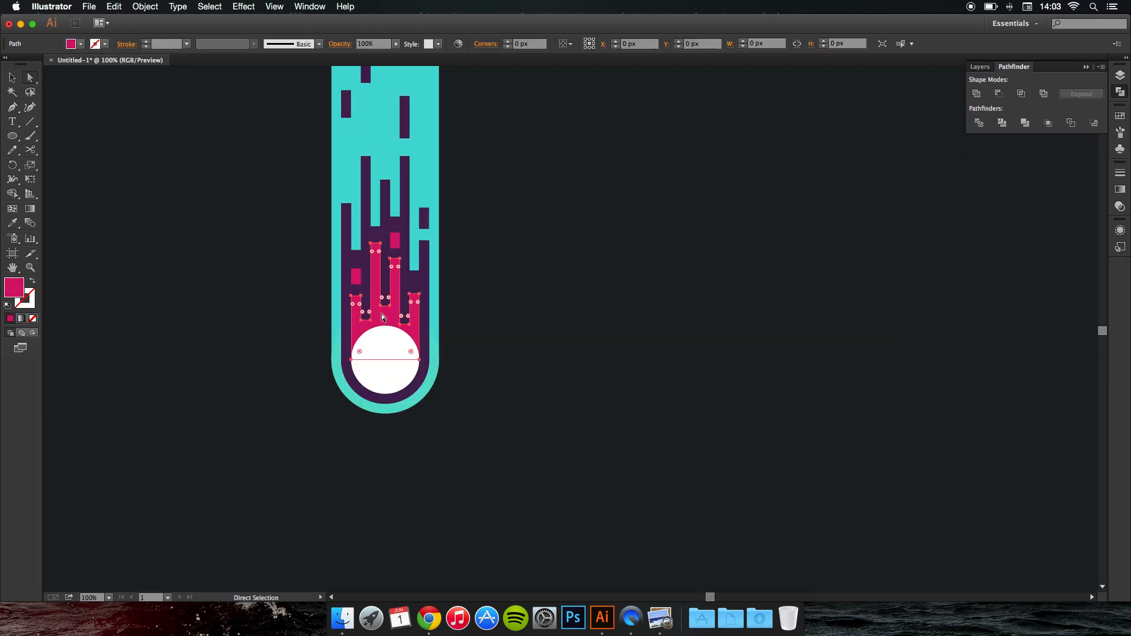
left_click(361, 262, "shift")
left_click(355, 276, "shift")
key("super+plus")
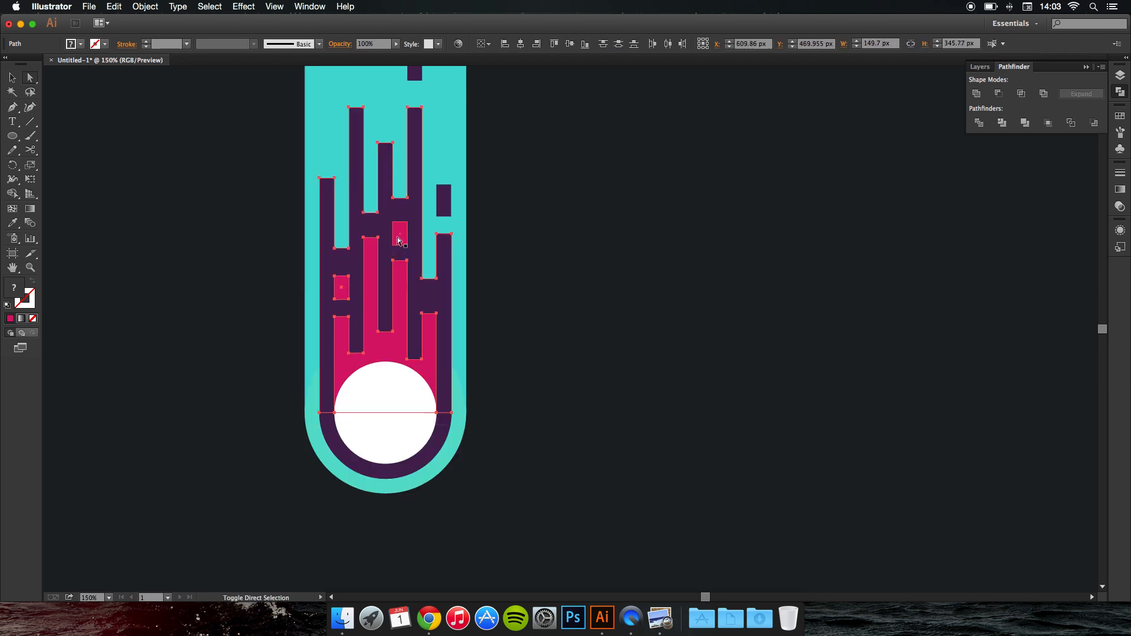
left_click(399, 240, "shift")
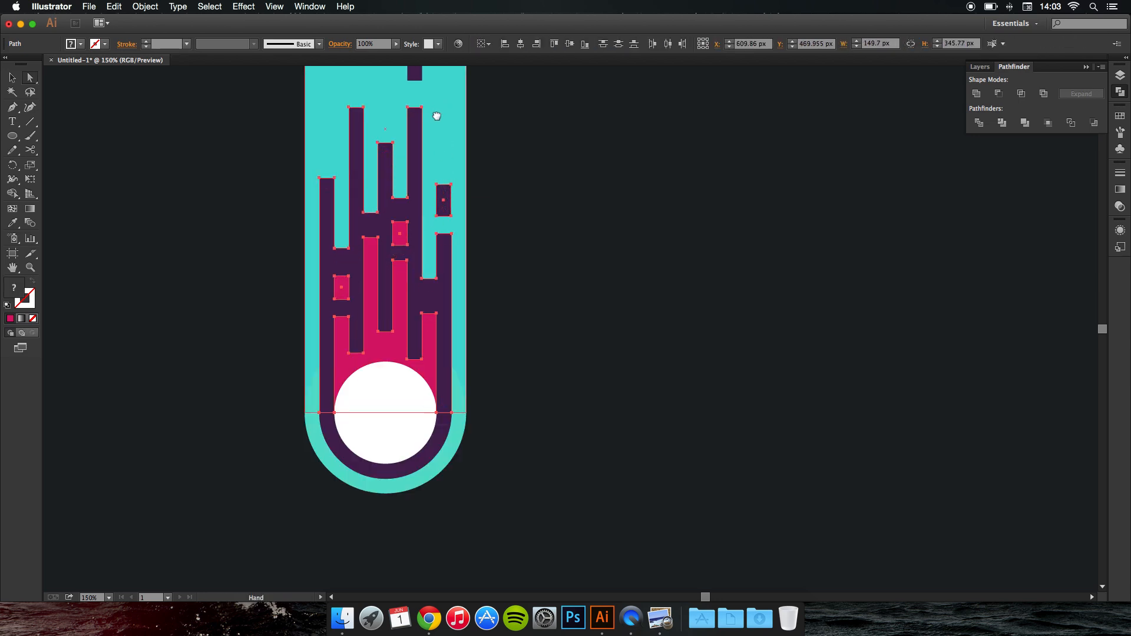
scroll(419, 238, "up", 5)
left_click(323, 188, "shift")
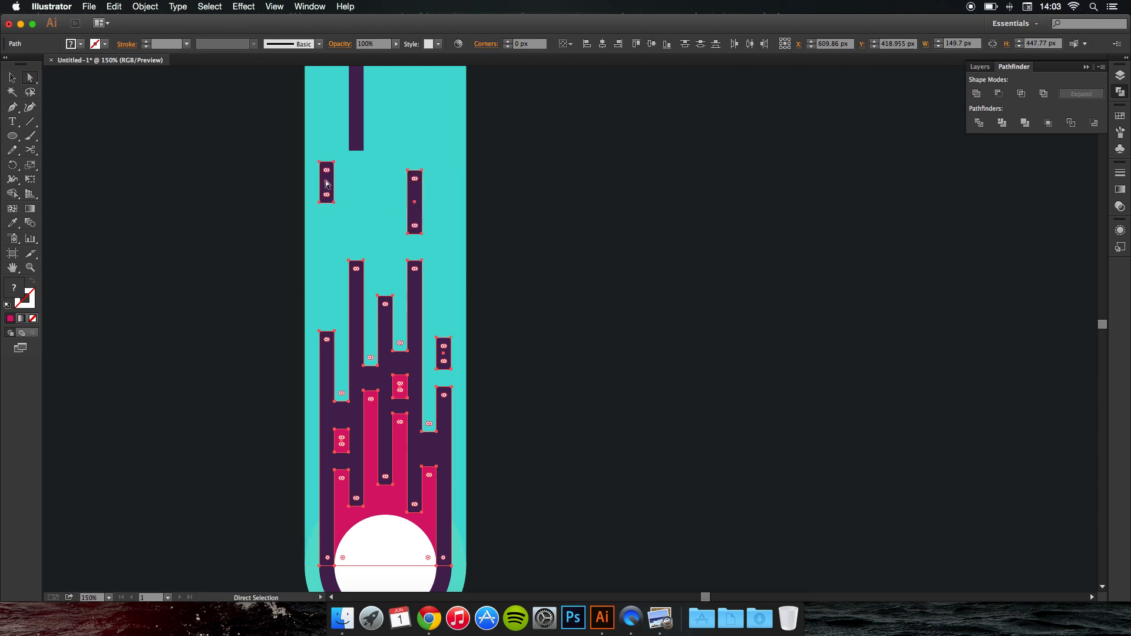
left_click(360, 129, "shift")
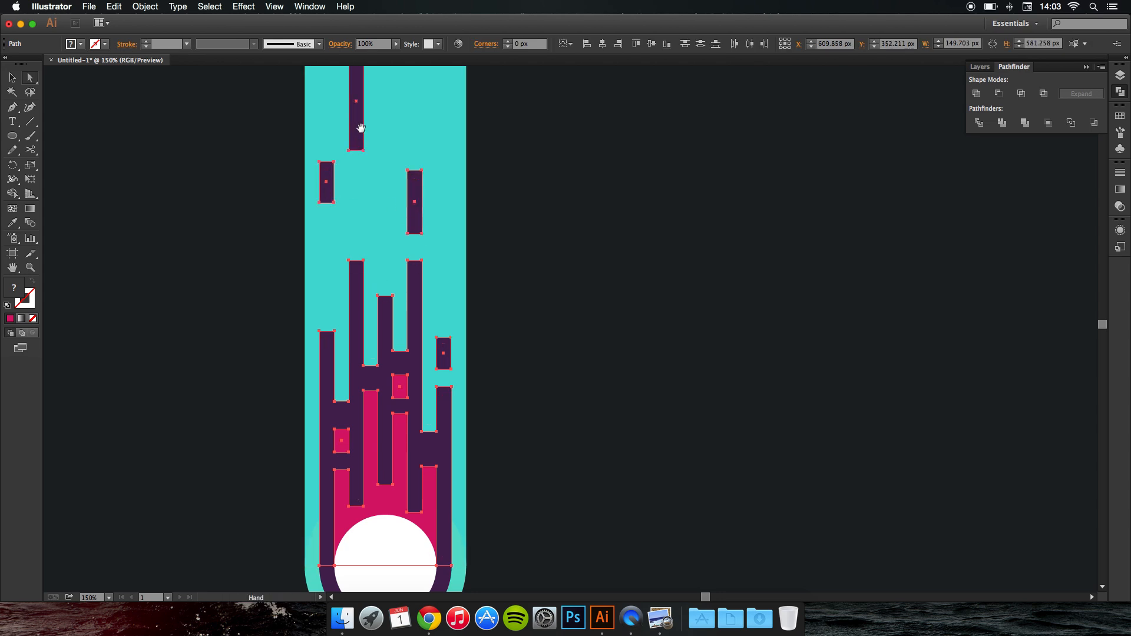
scroll(358, 175, "up", 3)
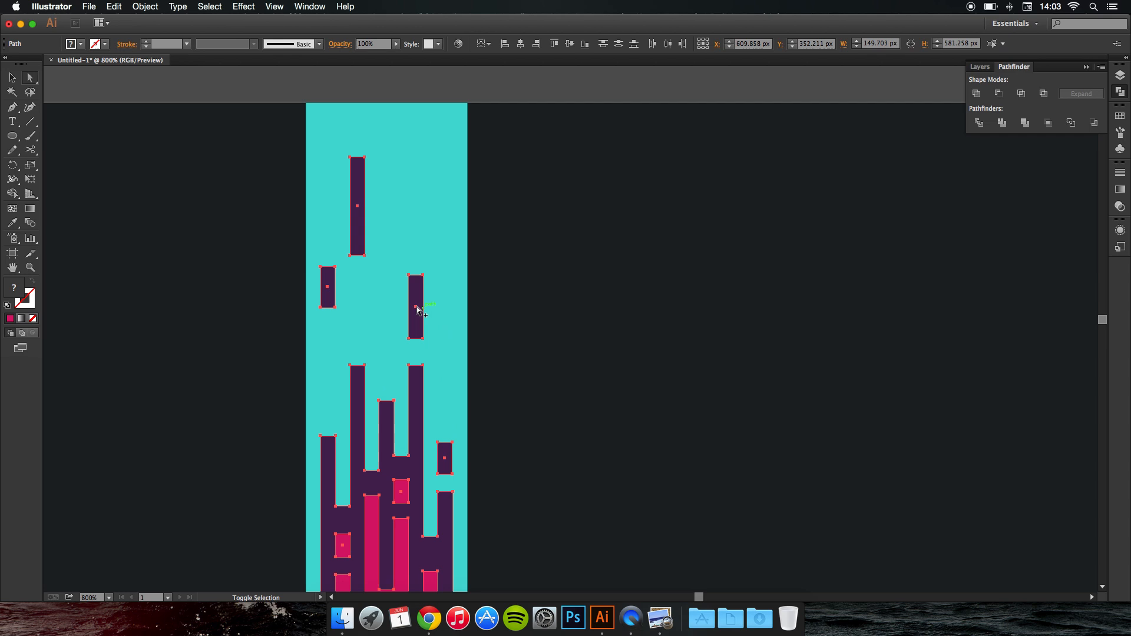
scroll(417, 308, "up", 5)
left_click_drag(410, 147, 309, 252)
key("super+shift+a")
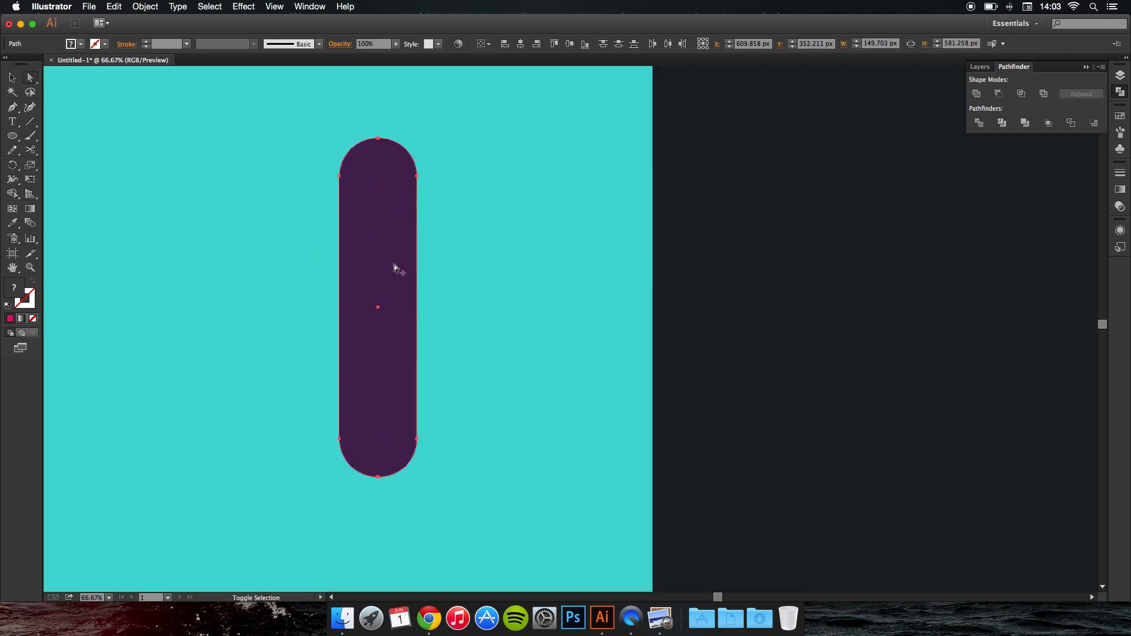
scroll(392, 266, "down", 7)
left_click_drag(466, 324, 543, 265)
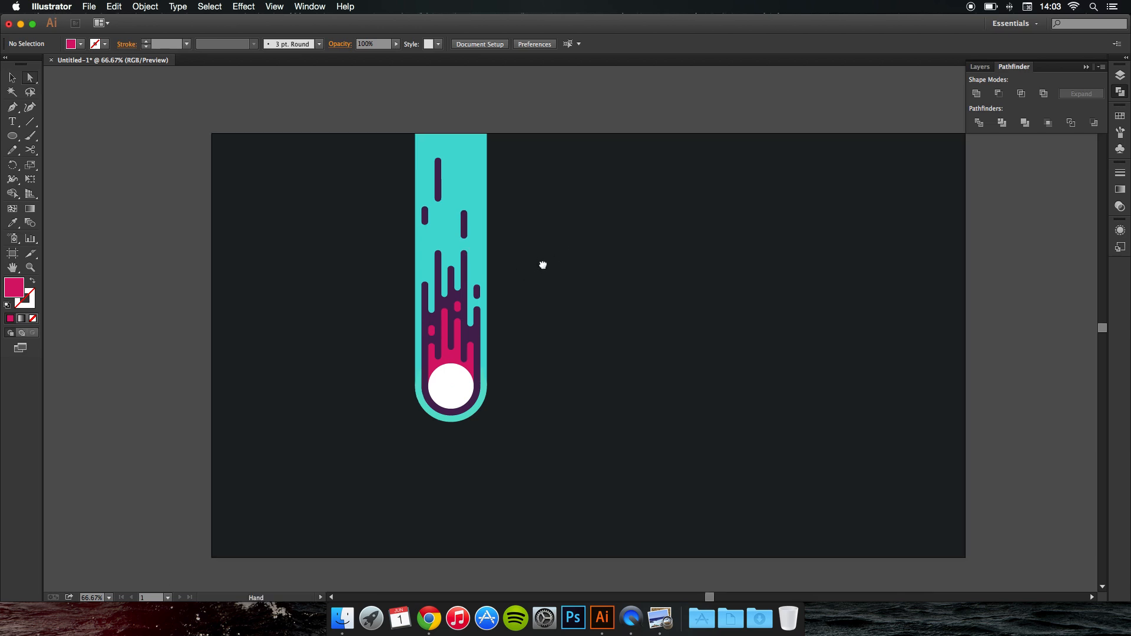
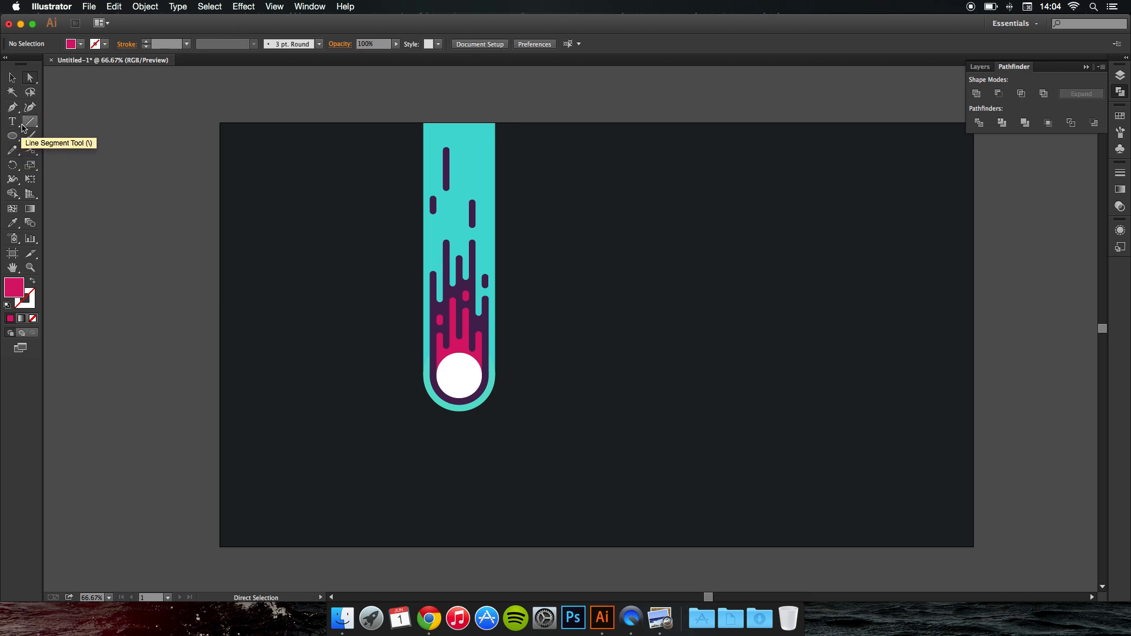
Duplicate the uppermost detached purple bar into the column of the other upper bar, aligning the copy's top with the artboard's upper edge
scroll(495, 207, "up", 1)
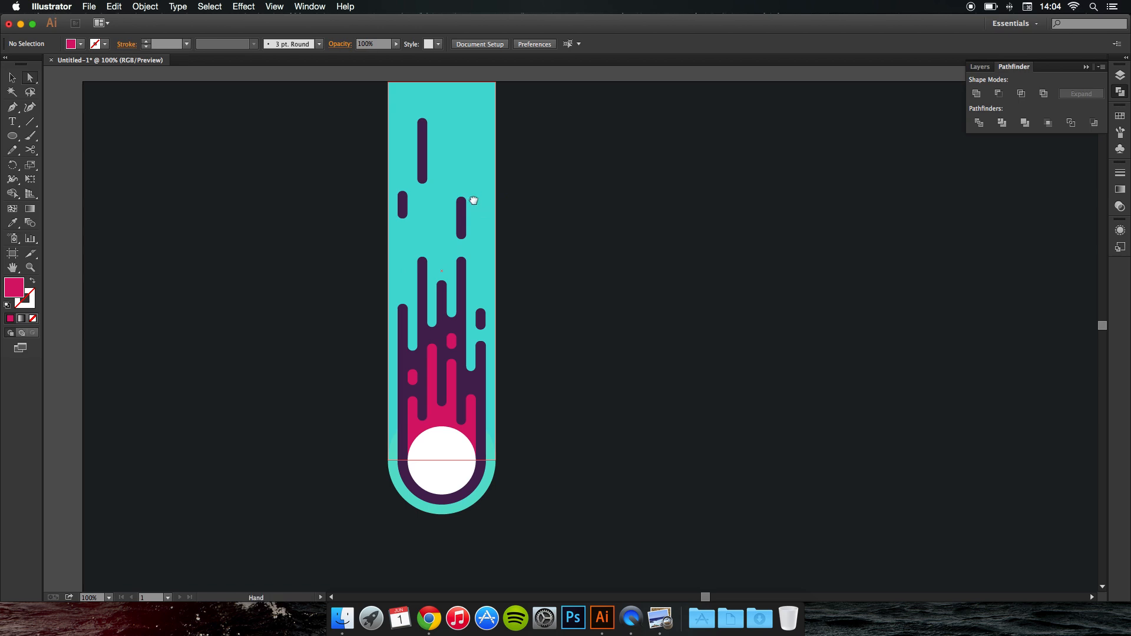
left_click_drag(473, 200, 468, 279)
scroll(438, 240, "up", 2)
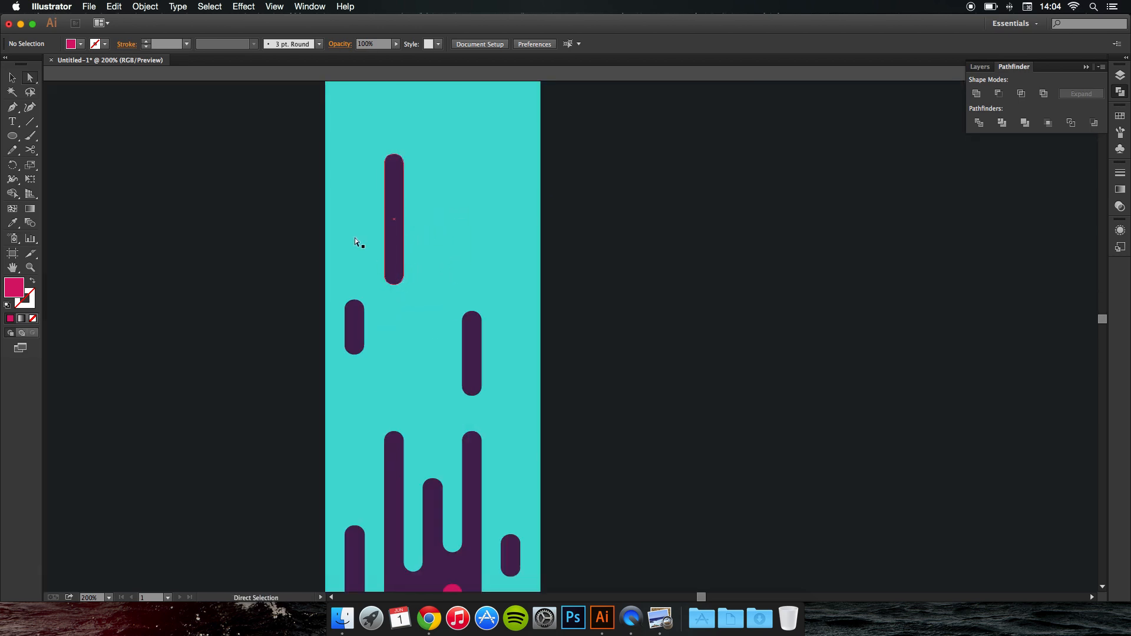
key("v")
left_click_drag(397, 212, 472, 215)
key("super+z")
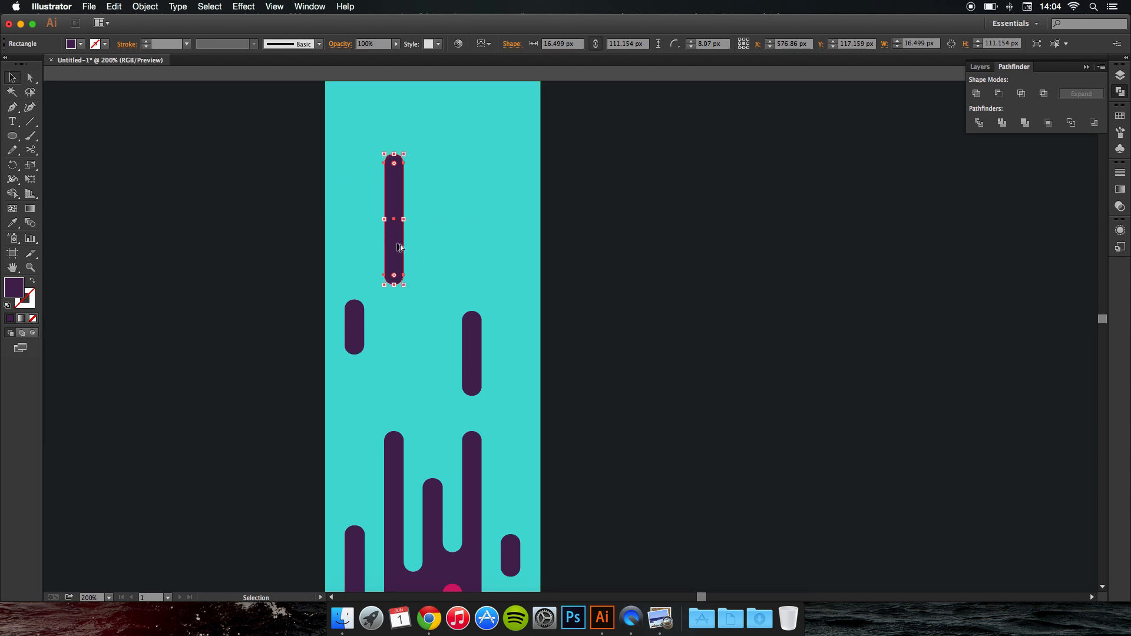
left_click_drag(397, 245, 474, 215)
scroll(485, 255, "up", 3)
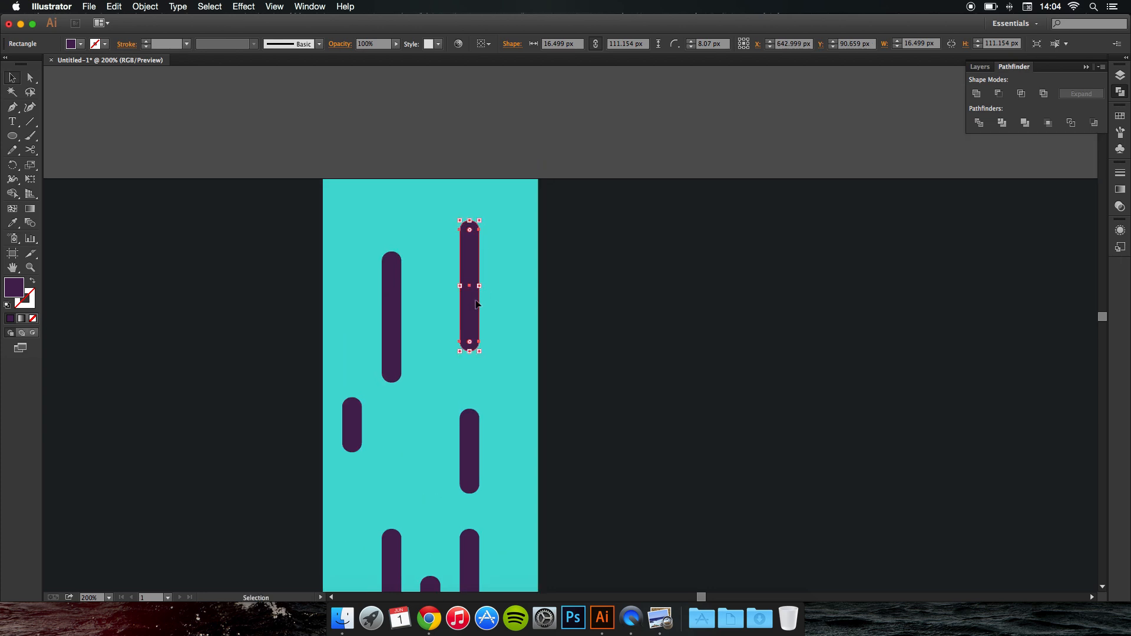
left_click_drag(476, 301, 476, 258)
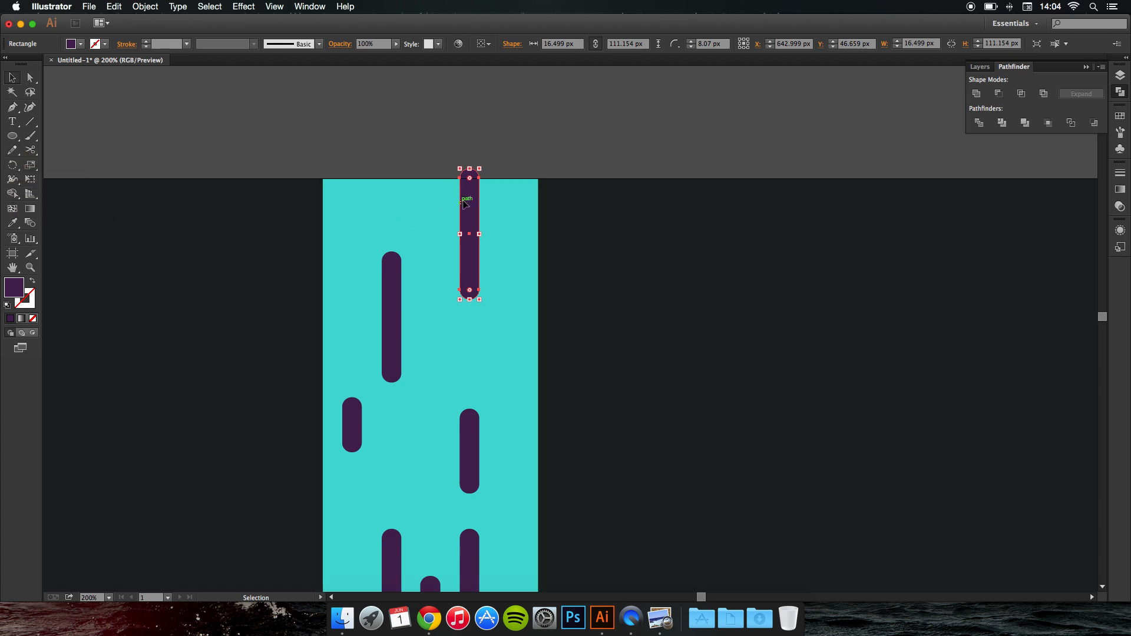
left_click_drag(467, 205, 467, 216)
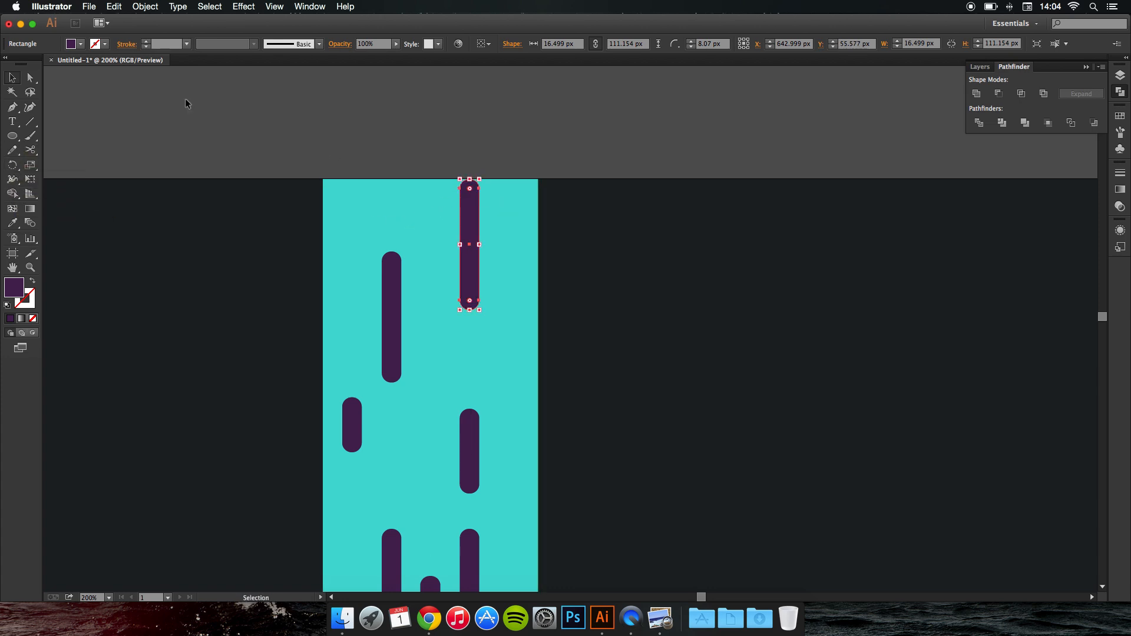
Square off the top corners of the duplicated bar at the artboard edge, keeping its lower end rounded
left_click(25, 82)
left_click(205, 121)
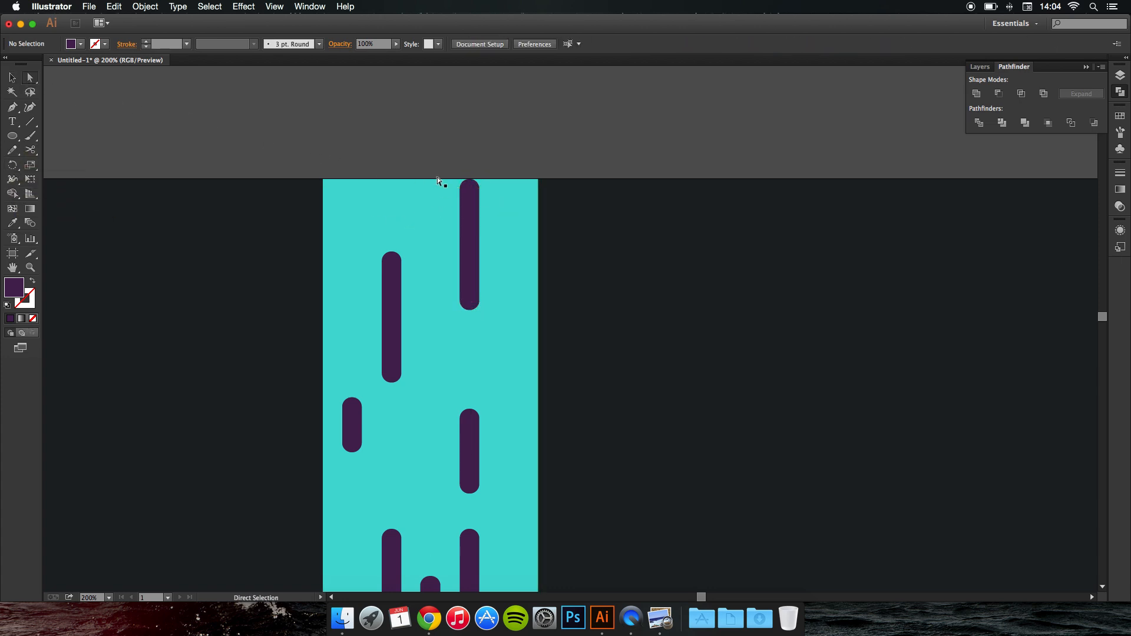
left_click(479, 190)
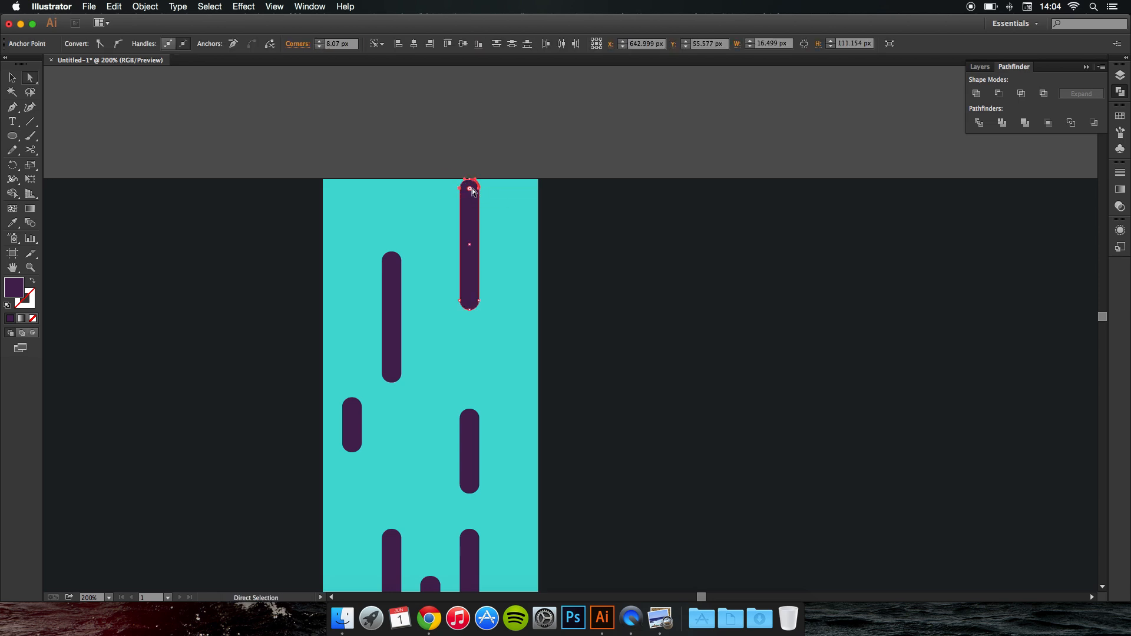
left_click_drag(504, 157, 507, 153)
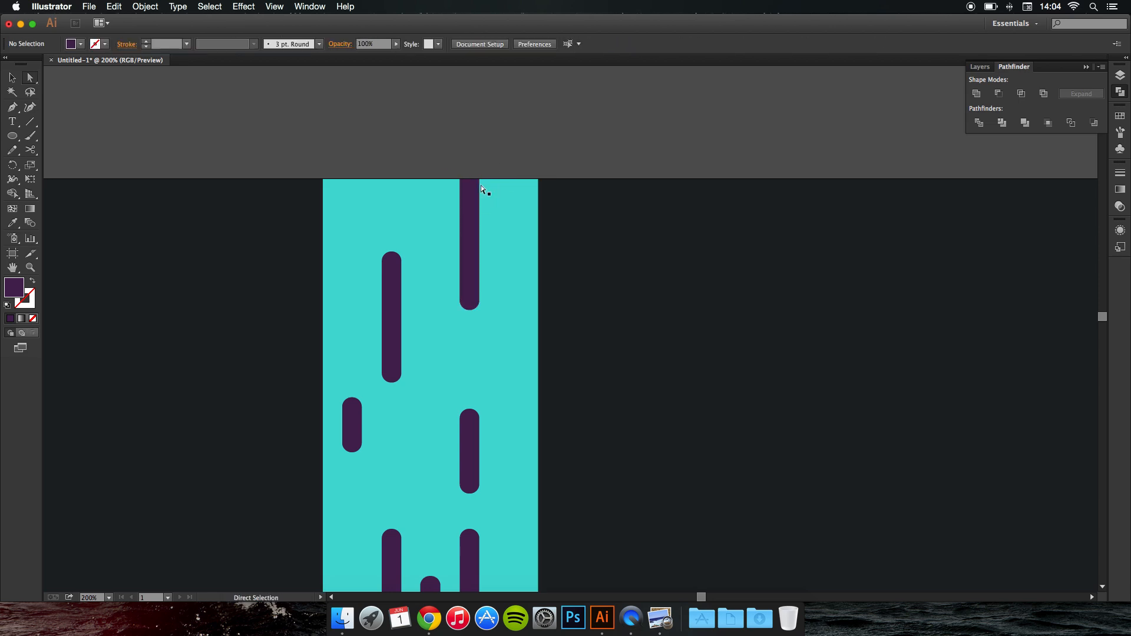
Fill the squared-off bar at the top of the turquoise trail with the dark colour sampled from the background
key("i")
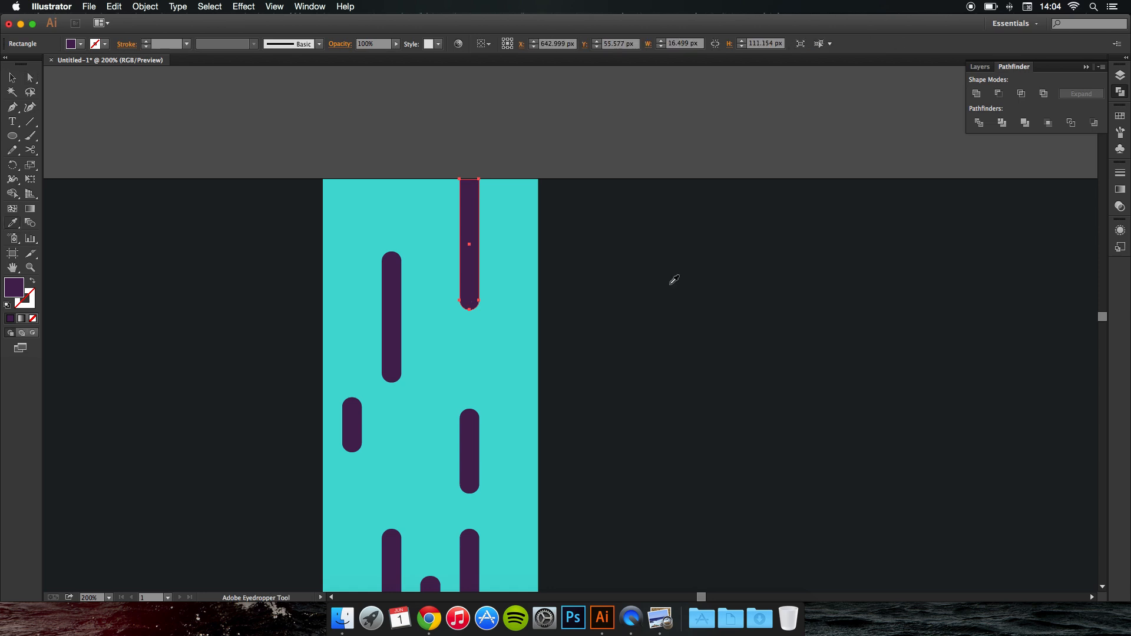
left_click(670, 285)
key("super+shift+a")
scroll(610, 208, "down", 7)
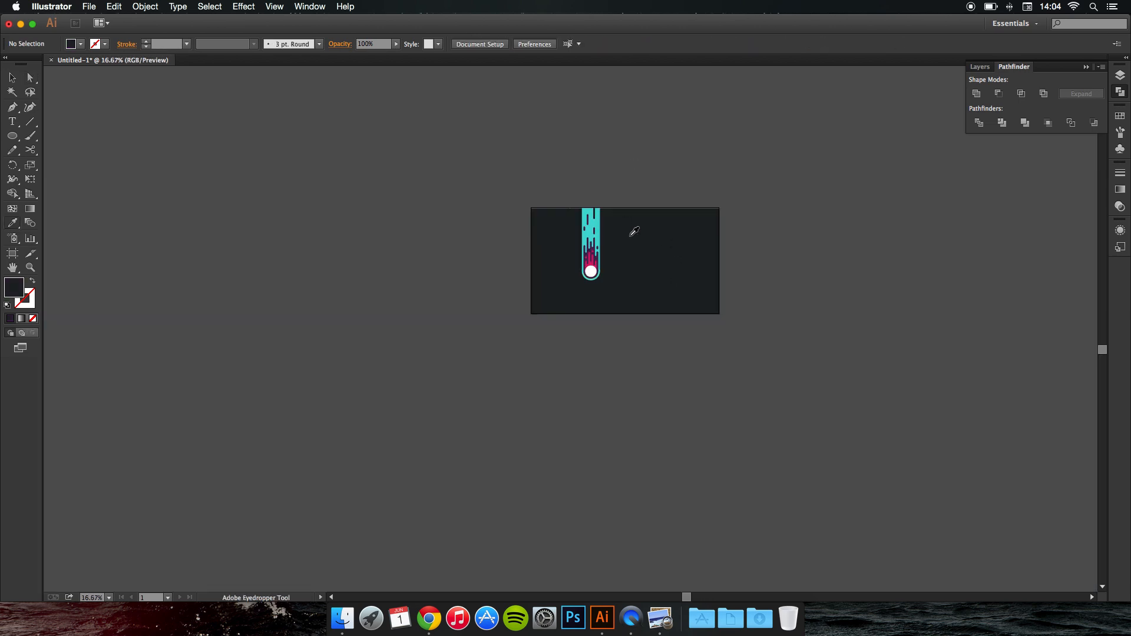
scroll(625, 237, "up", 1)
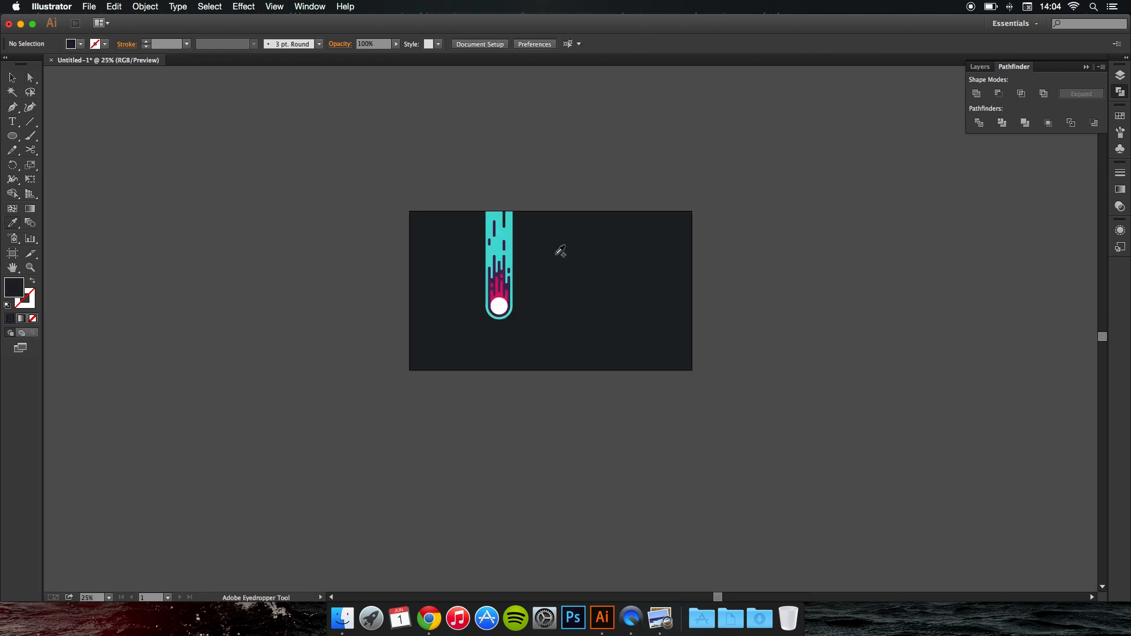
scroll(558, 249, "up", 3)
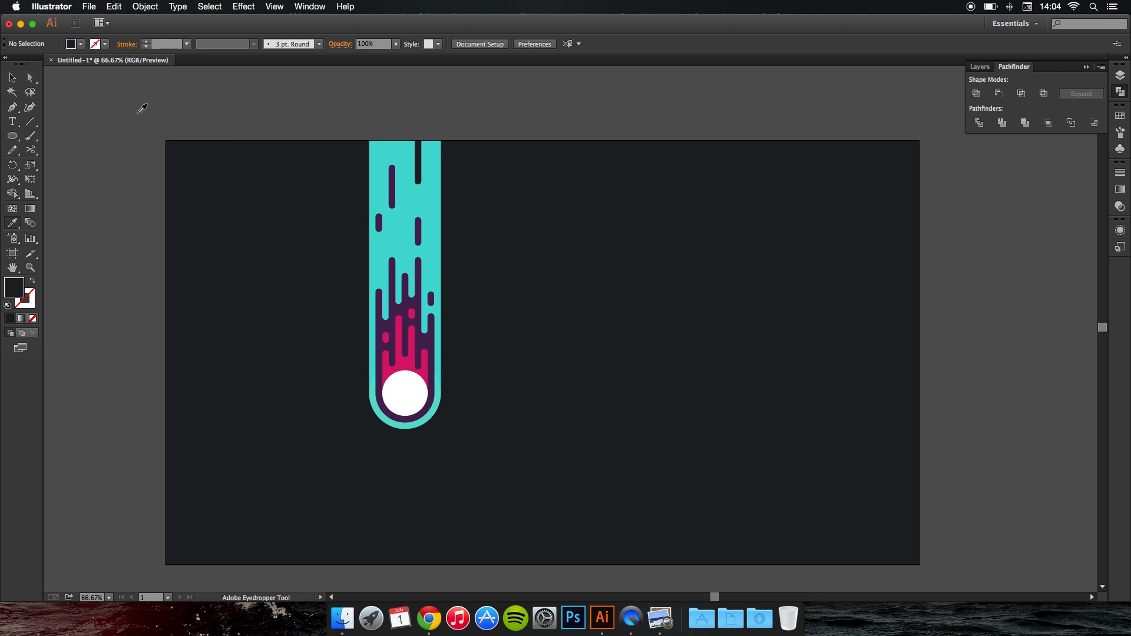
Draw a circle about 16.6 px wide just to the right of the turquoise trail and fill it white
left_click(14, 78)
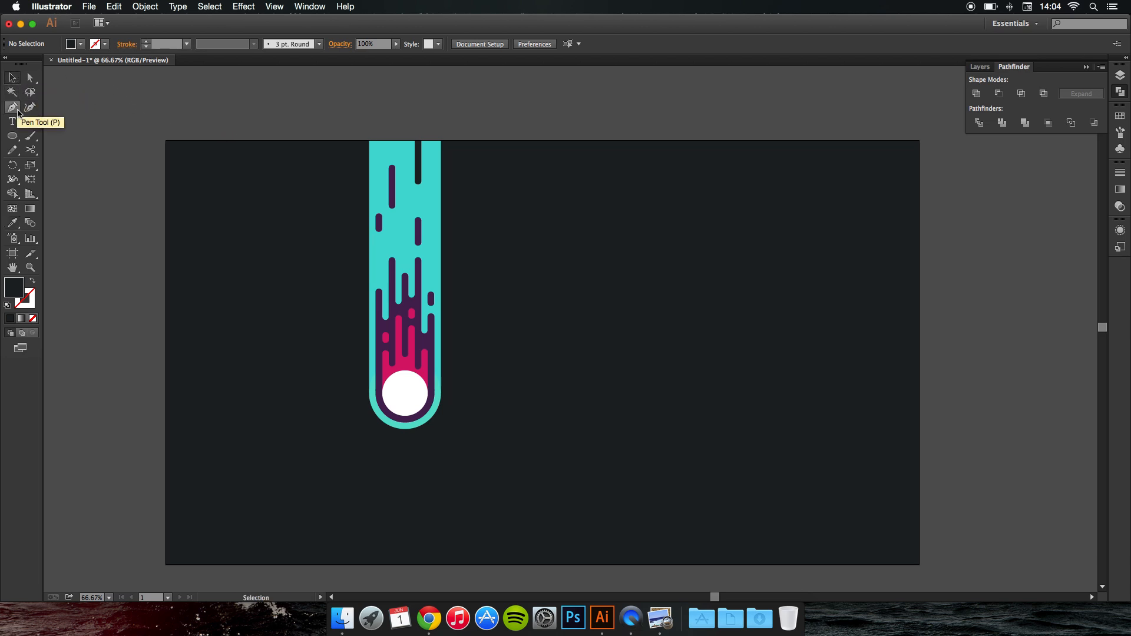
left_click_drag(16, 138, 80, 164)
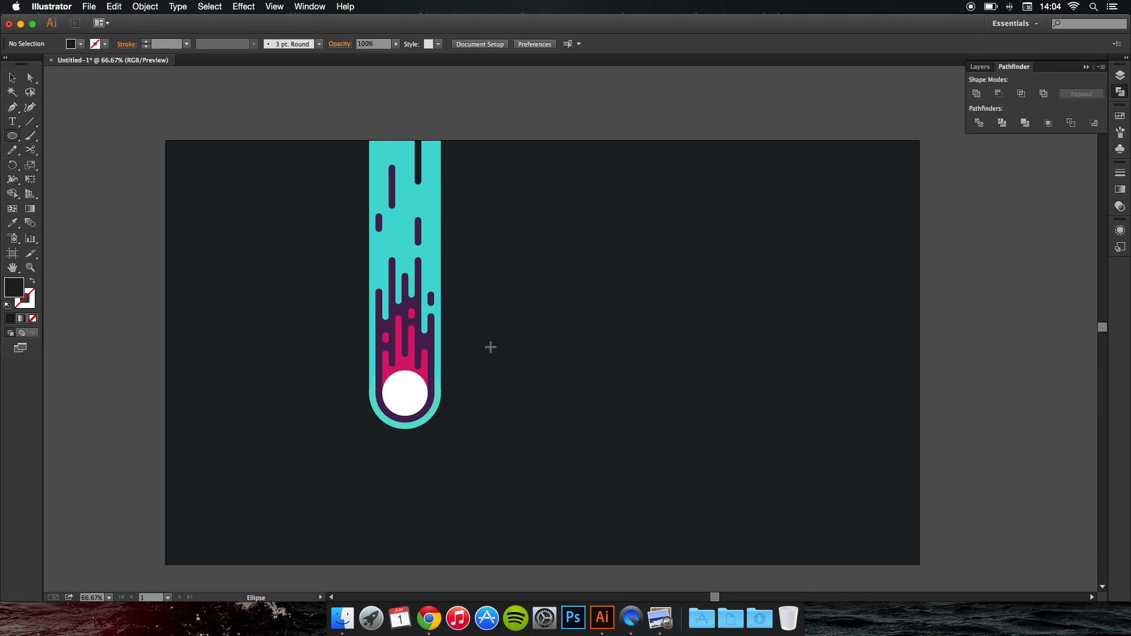
left_click_drag(465, 333, 465, 333)
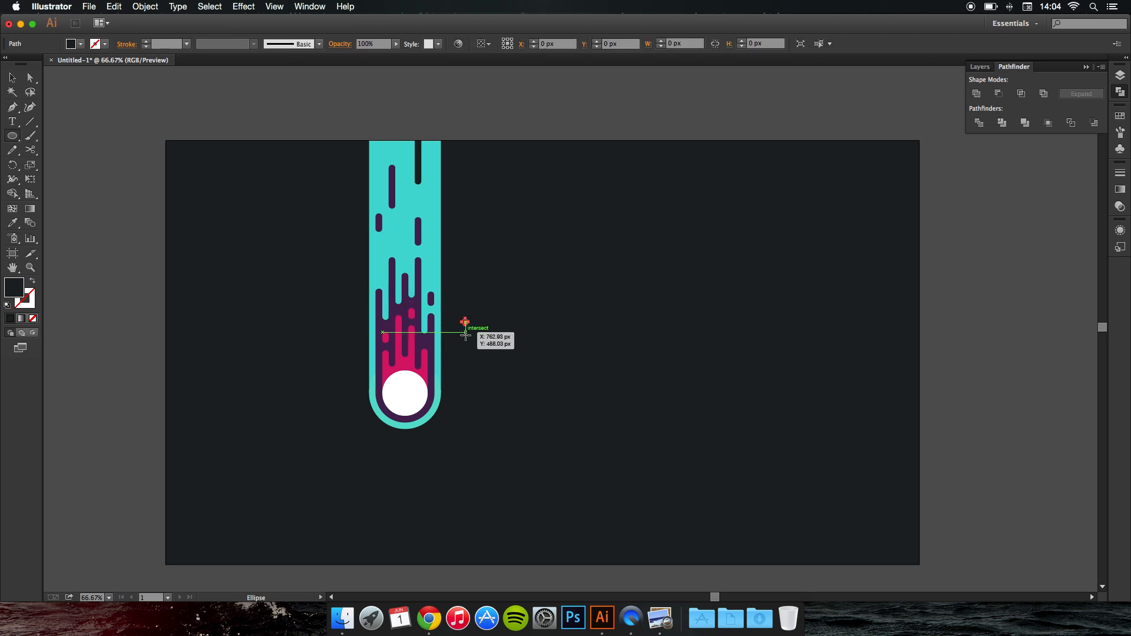
scroll(463, 337, "up", 1)
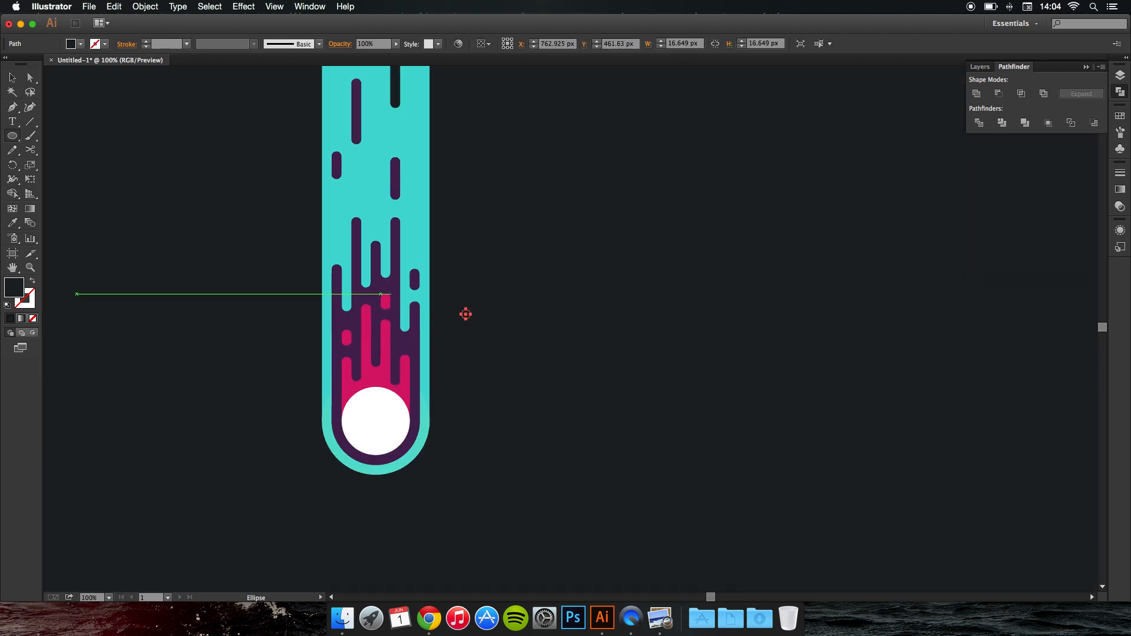
double_click(17, 289)
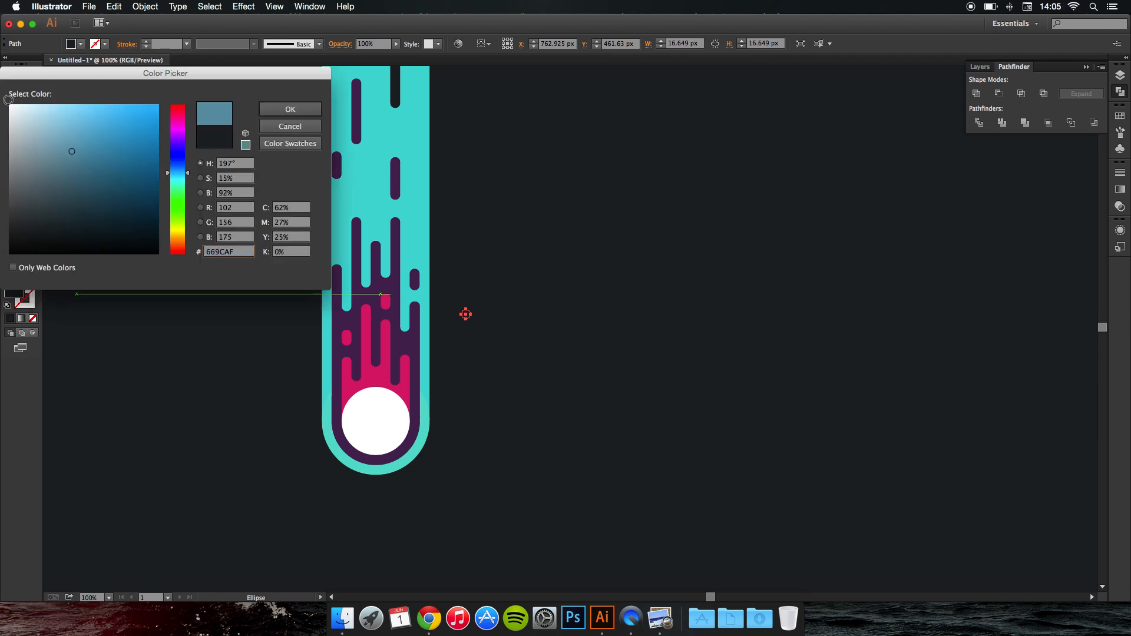
left_click(8, 98)
left_click(291, 109)
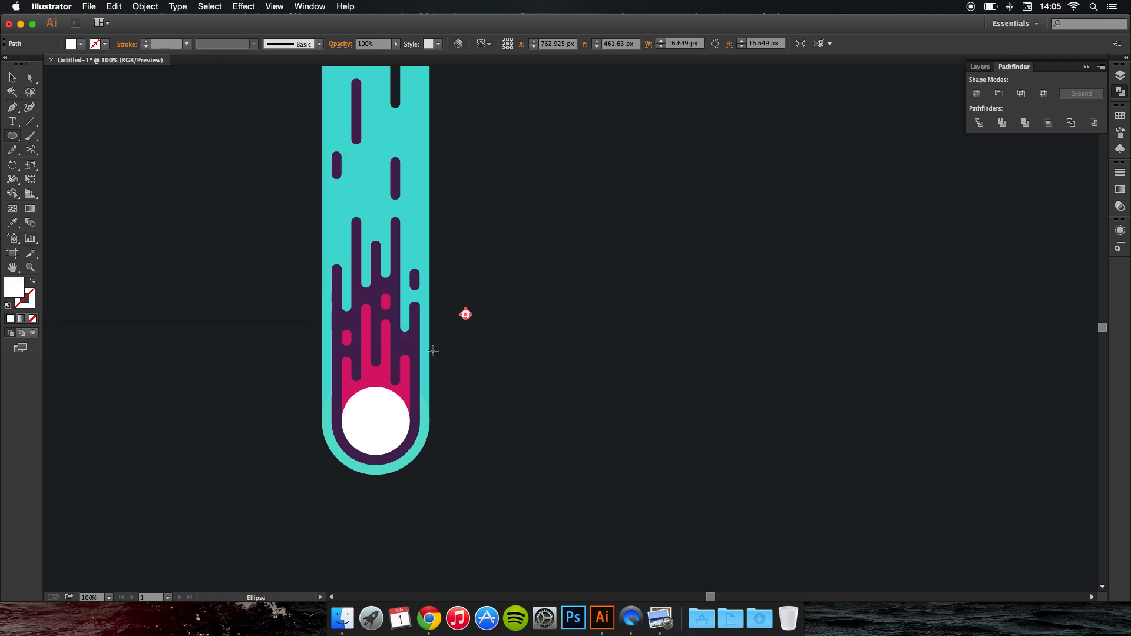
Scatter more small white circles on both sides of the comet's head, including ones about 8 px wide
left_click_drag(468, 336, 472, 341)
left_click_drag(297, 338, 309, 367)
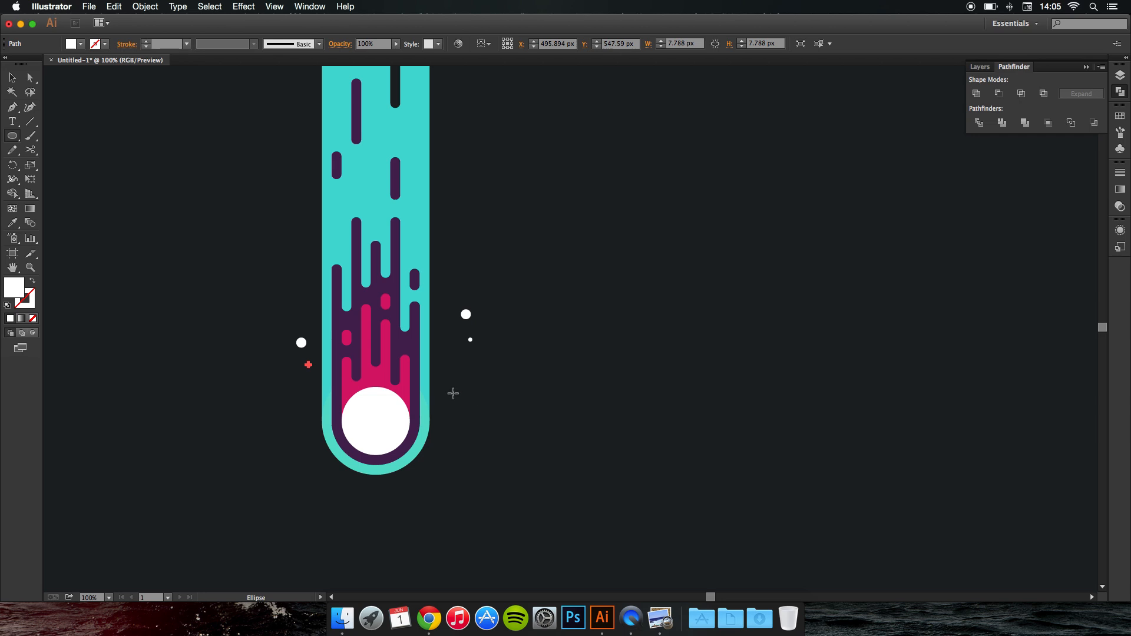
left_click_drag(441, 368, 445, 371)
left_click_drag(446, 434, 452, 438)
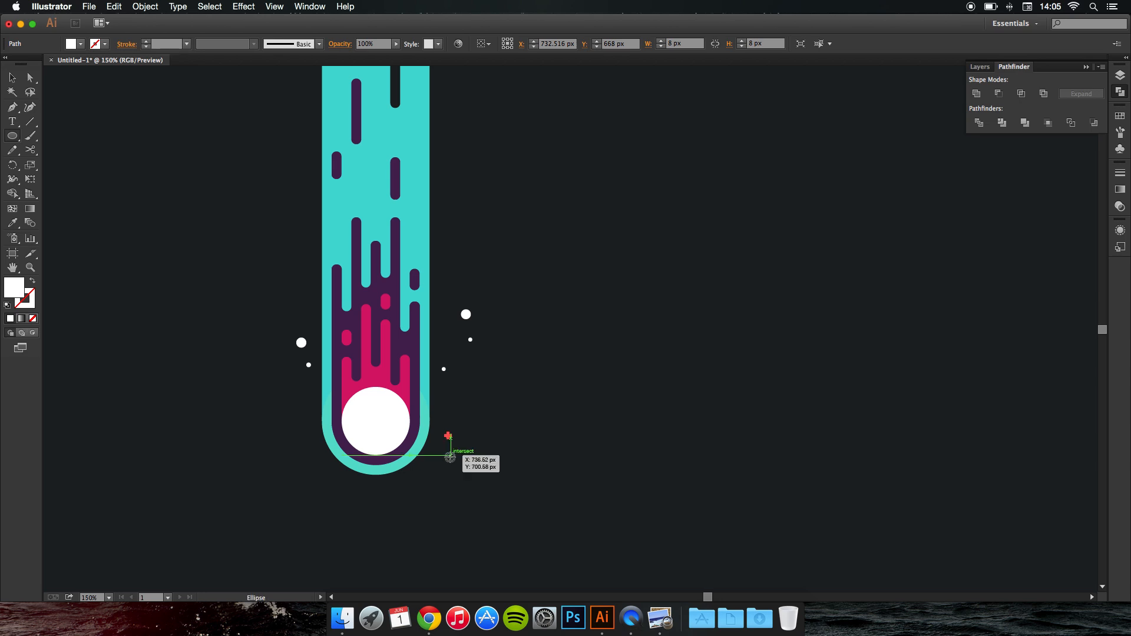
Add two tiny white circles, about 1.7 px and 4 px wide, among the dots to the right of the comet's head
scroll(449, 450, "up", 2)
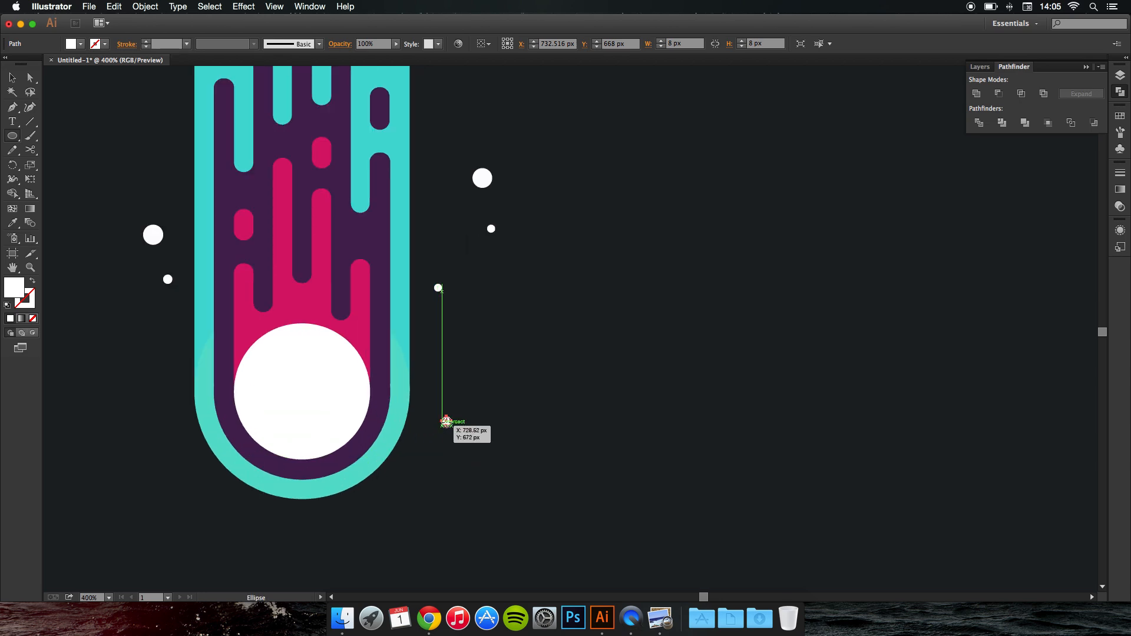
scroll(448, 424, "up", 2)
left_click_drag(462, 320, 465, 323)
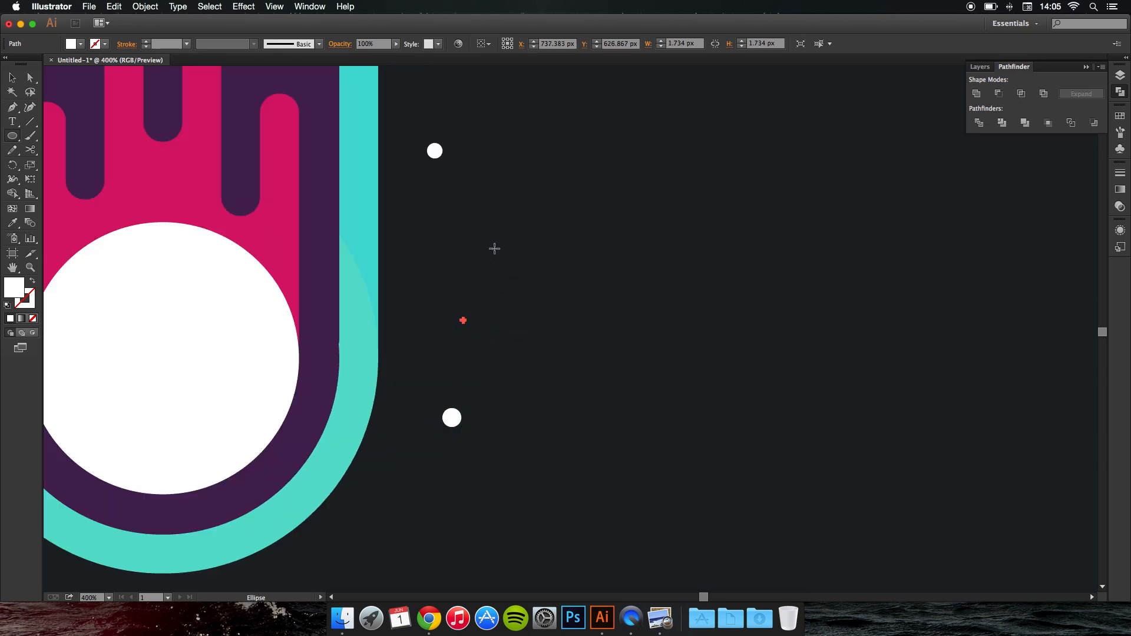
left_click_drag(495, 248, 503, 257)
scroll(519, 299, "down", 8)
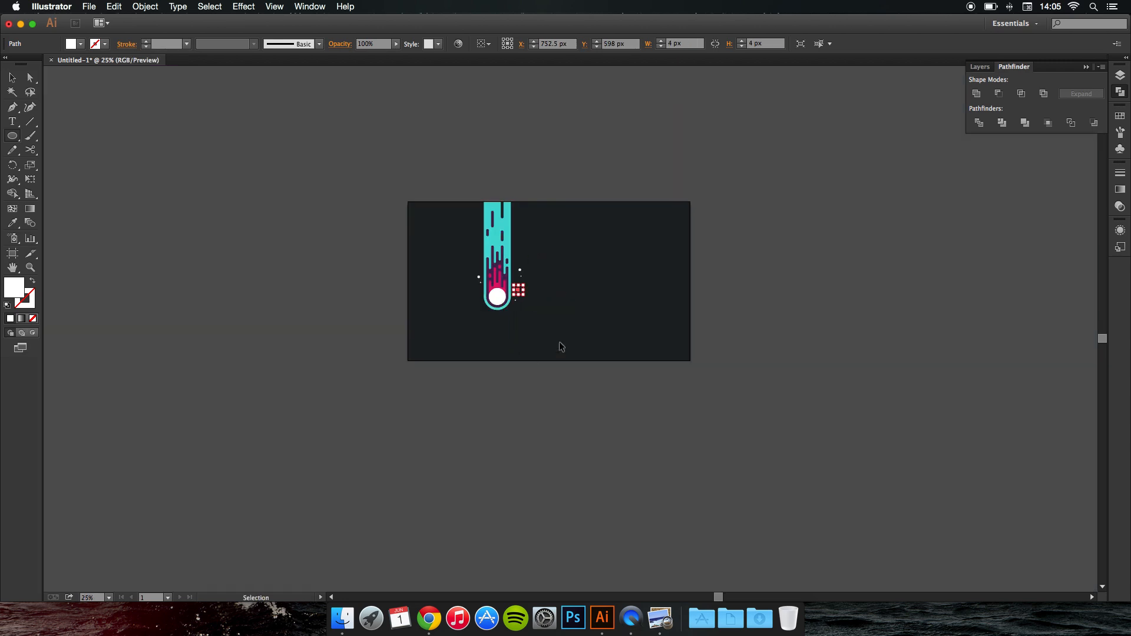
left_click(560, 346, "super")
scroll(494, 295, "up", 2)
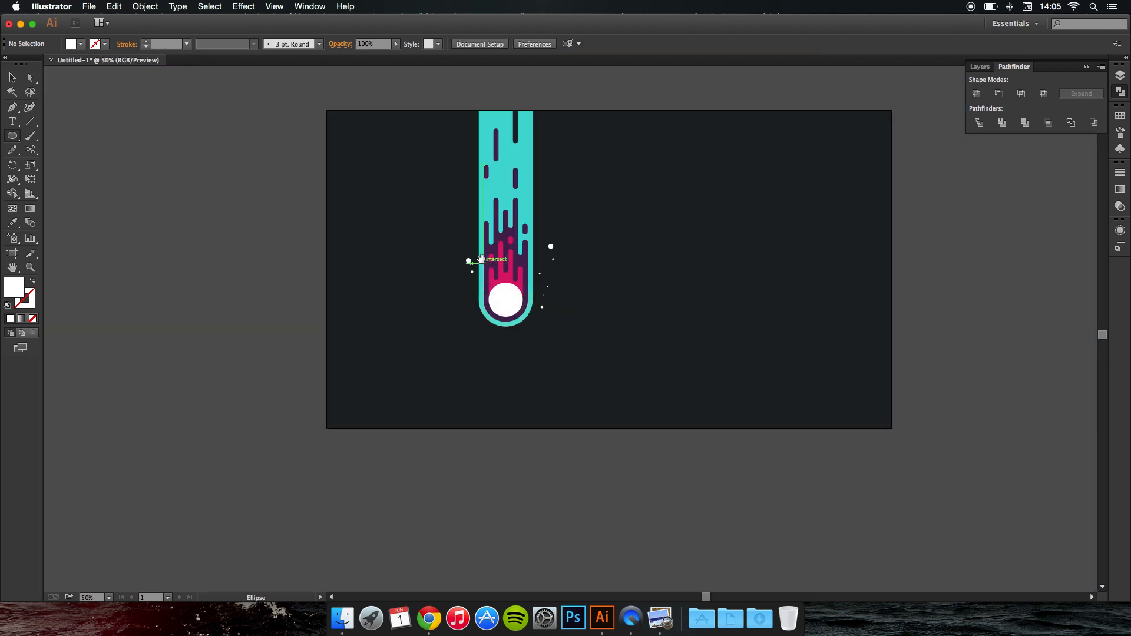
Draw three small white circles around the lower left of the comet's head, including ones about 7.3 px and 4.7 px wide
scroll(495, 298, "up", 3)
scroll(495, 298, "right", 2)
scroll(479, 330, "up", 3)
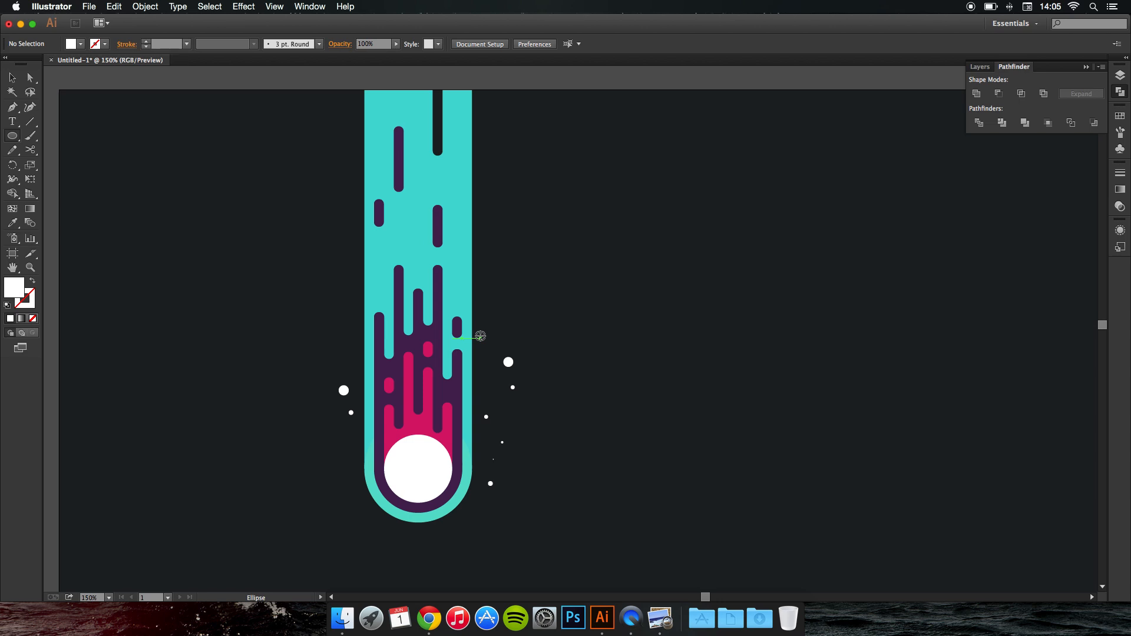
left_click_drag(413, 488, 435, 261)
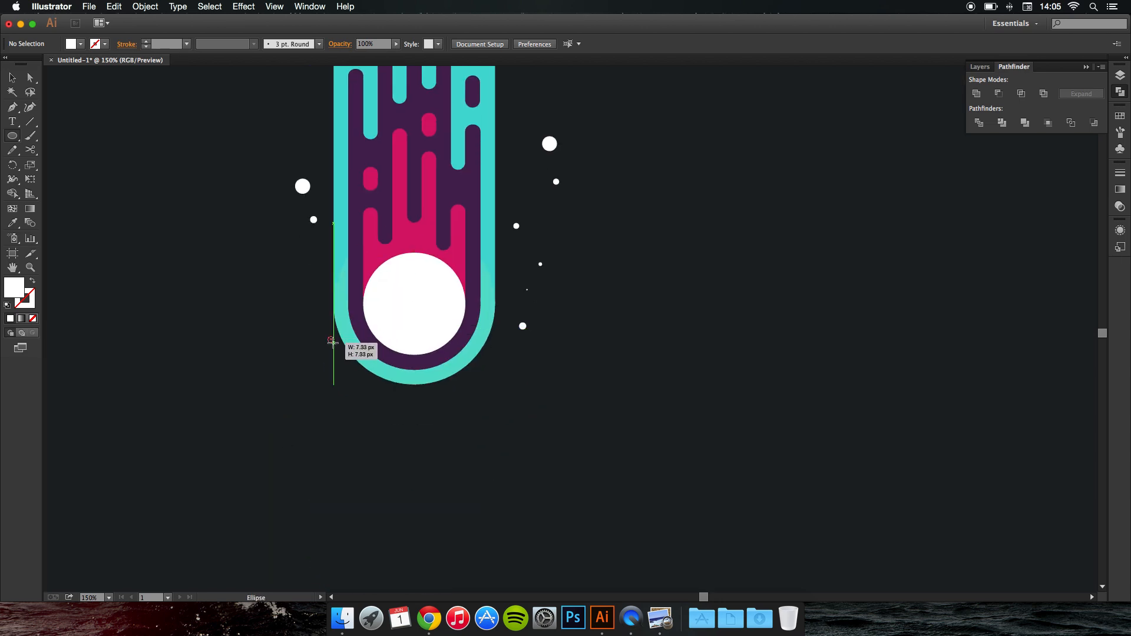
left_click_drag(327, 336, 332, 314)
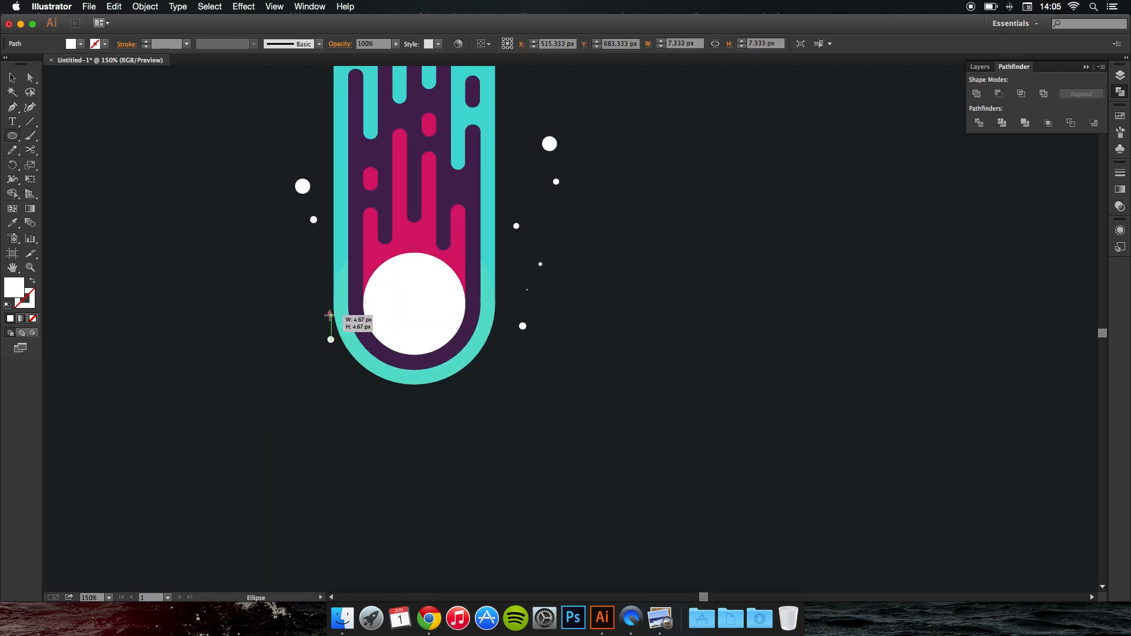
left_click_drag(369, 384, 379, 393)
key("super+shift+a")
scroll(503, 394, "down", 5)
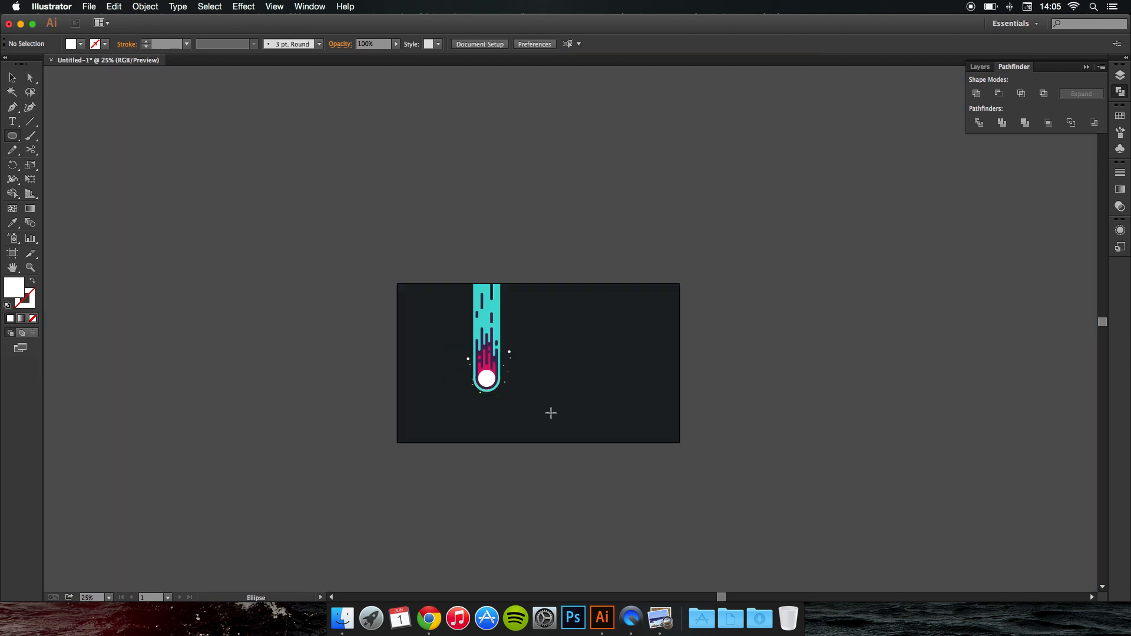
Move the three new white dots away from the turquoise outline and group them to the lower left of the comet's head
scroll(505, 389, "up", 3)
scroll(505, 403, "up", 3)
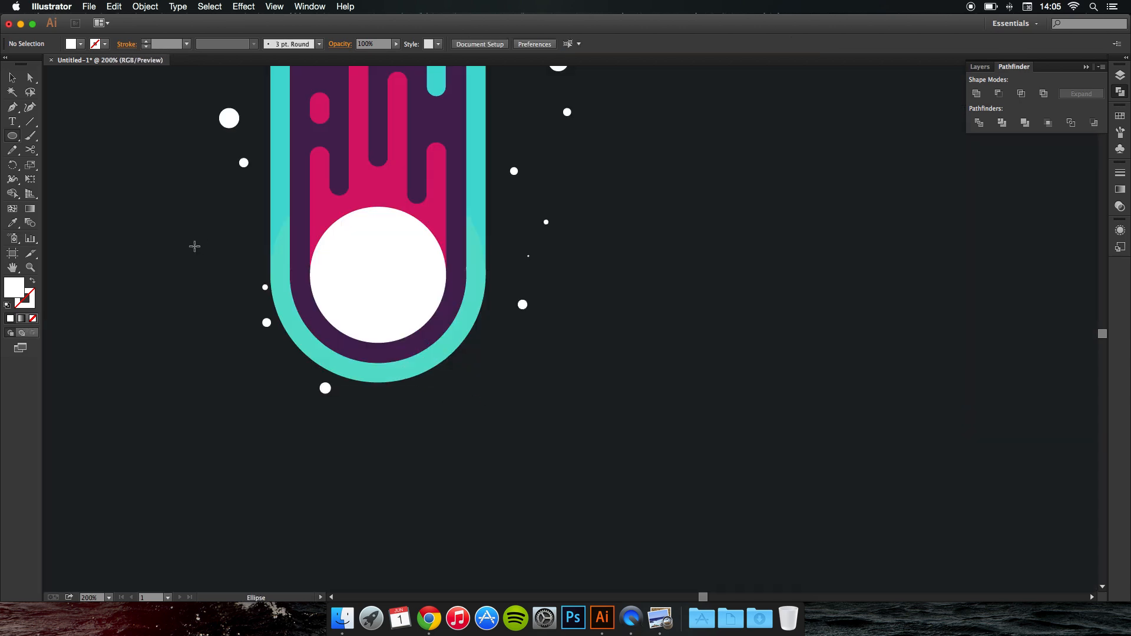
left_click(12, 77)
left_click_drag(266, 288, 240, 287)
mouse_move(267, 323)
left_mouse_down()
mouse_move(236, 304)
mouse_move(248, 315)
left_mouse_up()
left_click_drag(325, 387, 253, 324)
left_click(274, 353)
Move one of the grouped dots up and farther out to the left of the comet's head
scroll(273, 353, "down", 6)
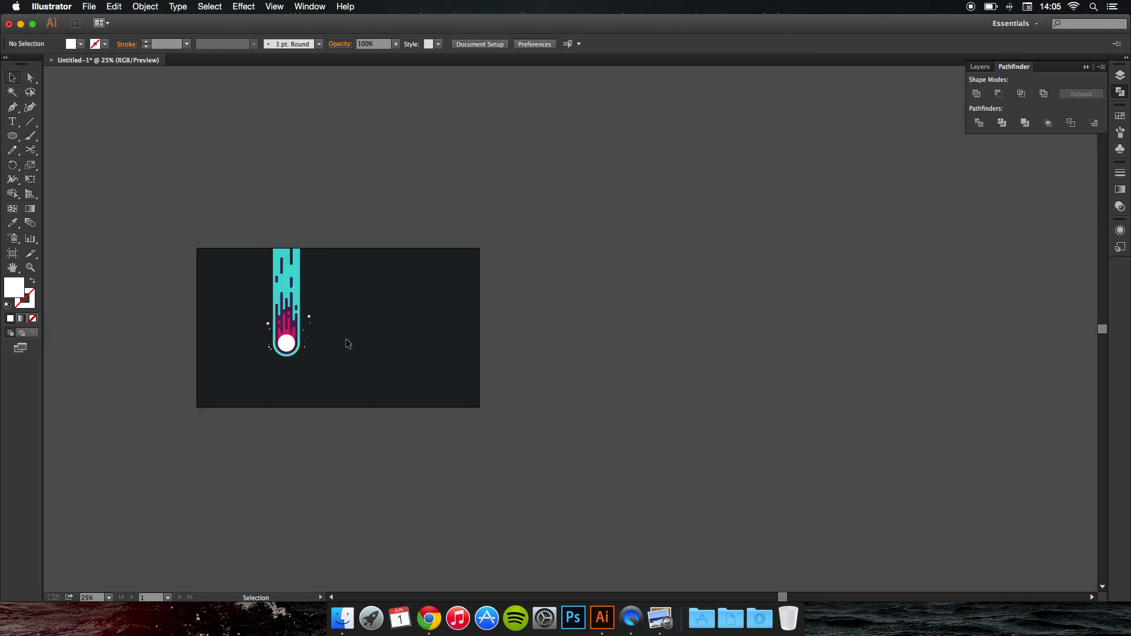
scroll(289, 354, "up", 6)
left_click_drag(182, 334, 117, 265)
left_click(190, 370)
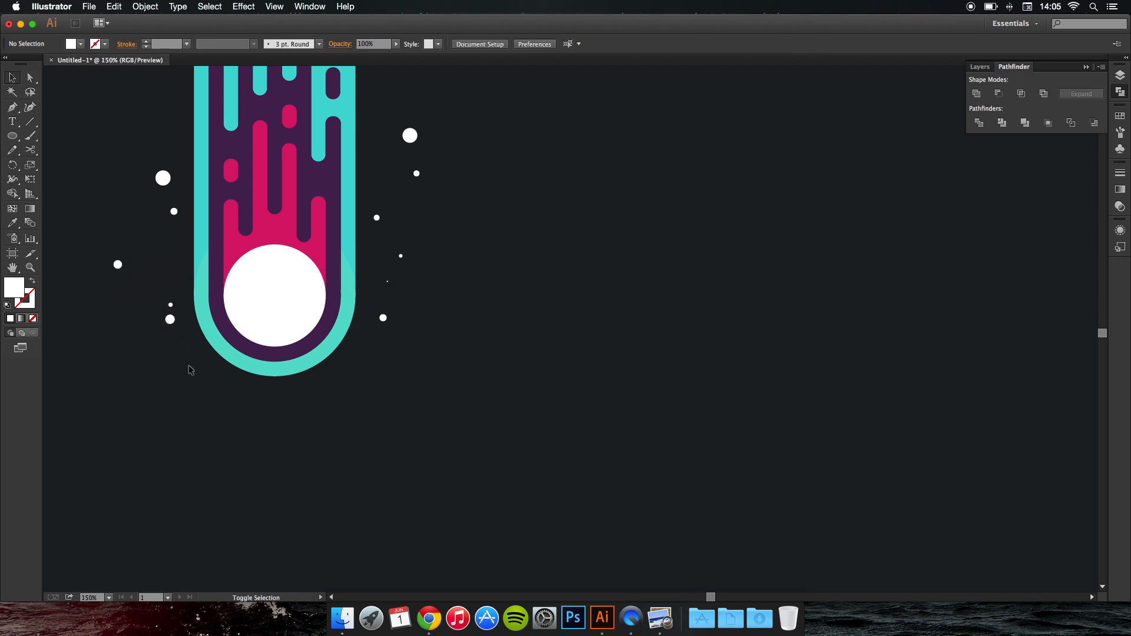
Select the whole comet with its particles and enlarge it proportionally to about 403 px wide and 854 px high
scroll(190, 370, "down", 6)
left_click_drag(249, 362, 357, 347)
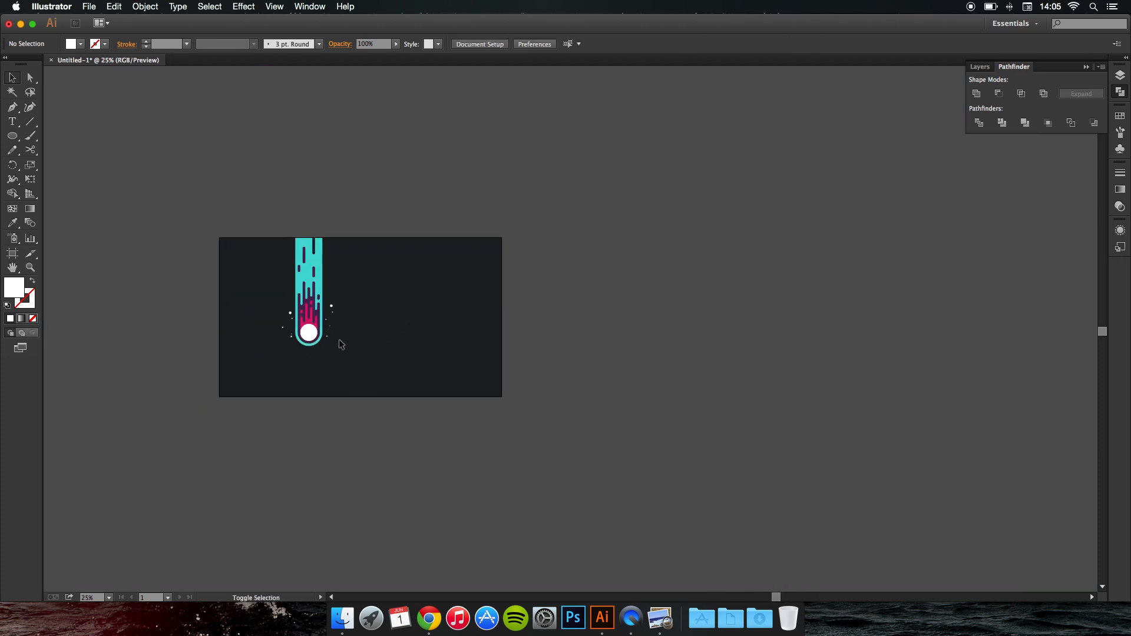
scroll(341, 345, "up", 1)
scroll(368, 342, "up", 3)
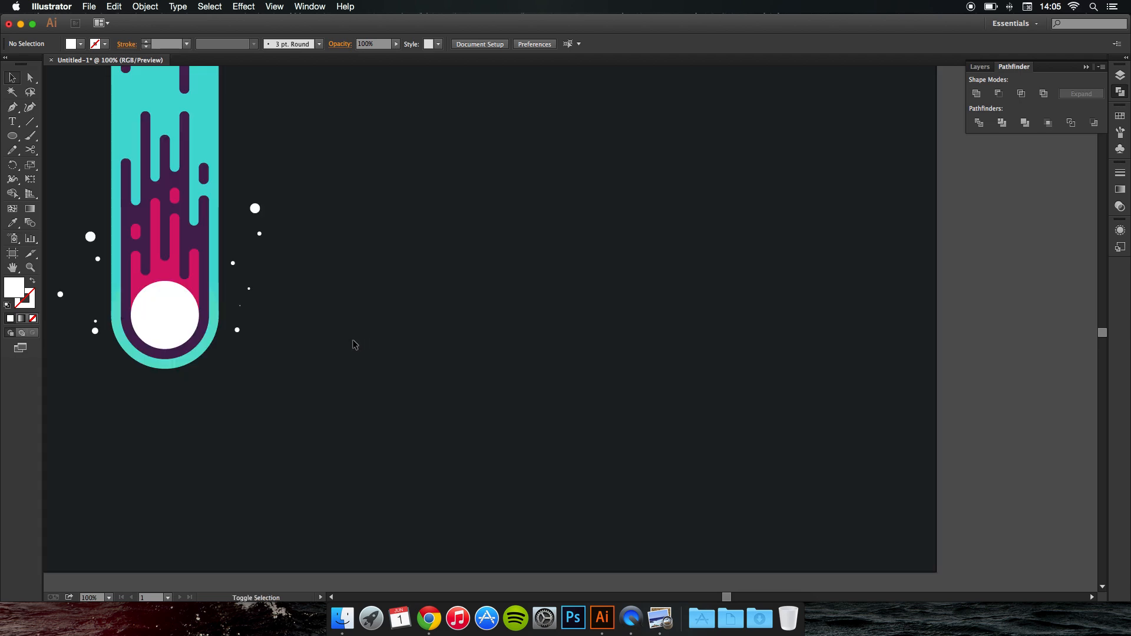
scroll(355, 345, "down", 3)
left_click_drag(369, 382, 223, 268)
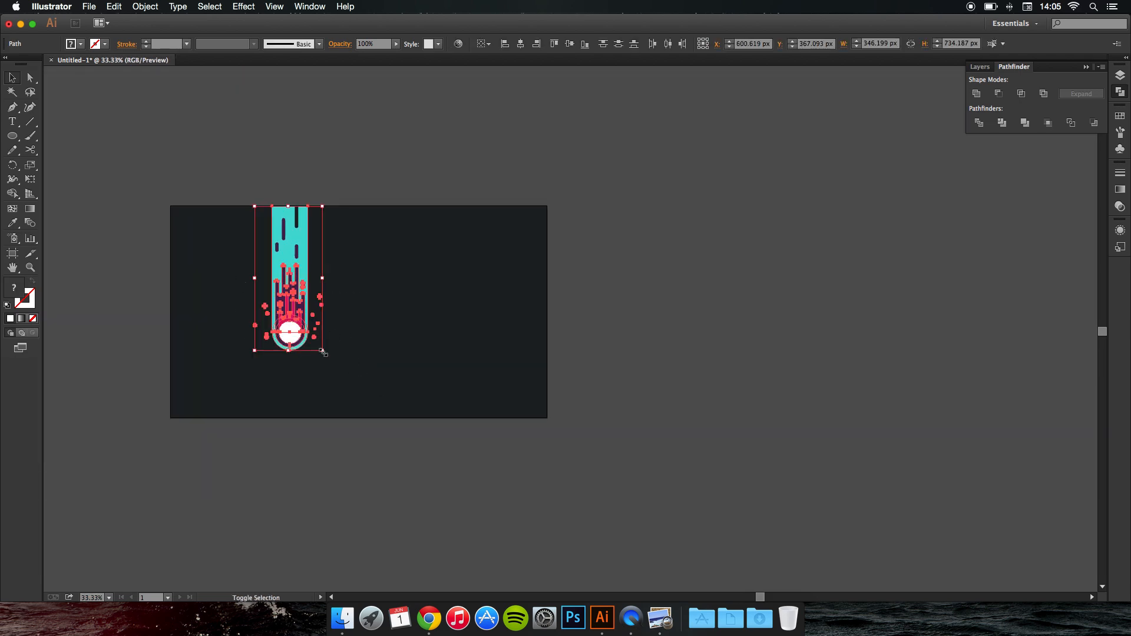
left_click_drag(322, 351, 229, 198)
key("super+z")
left_click_drag(322, 352, 355, 377)
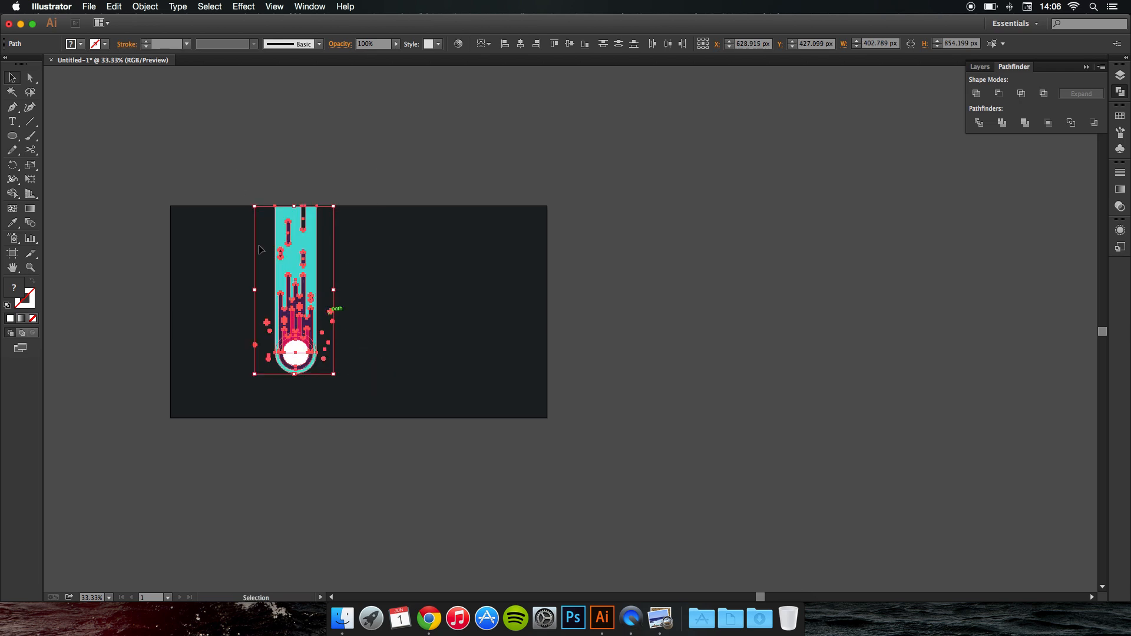
left_click(375, 265)
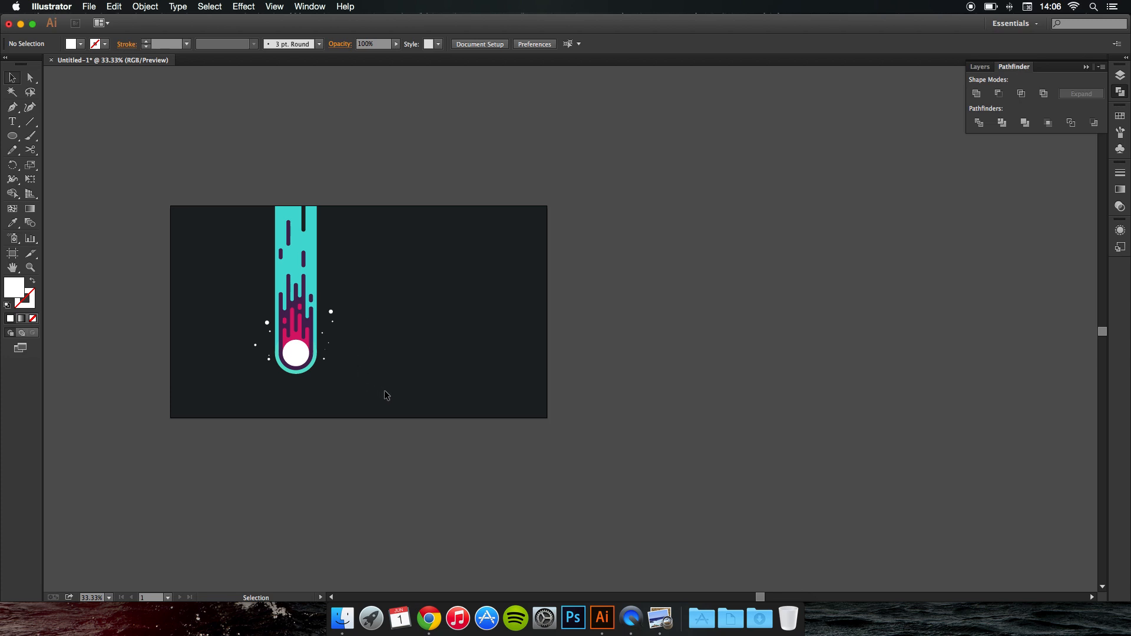
Delete the background-coloured bar at the top of the turquoise trail
scroll(360, 375, "up", 2)
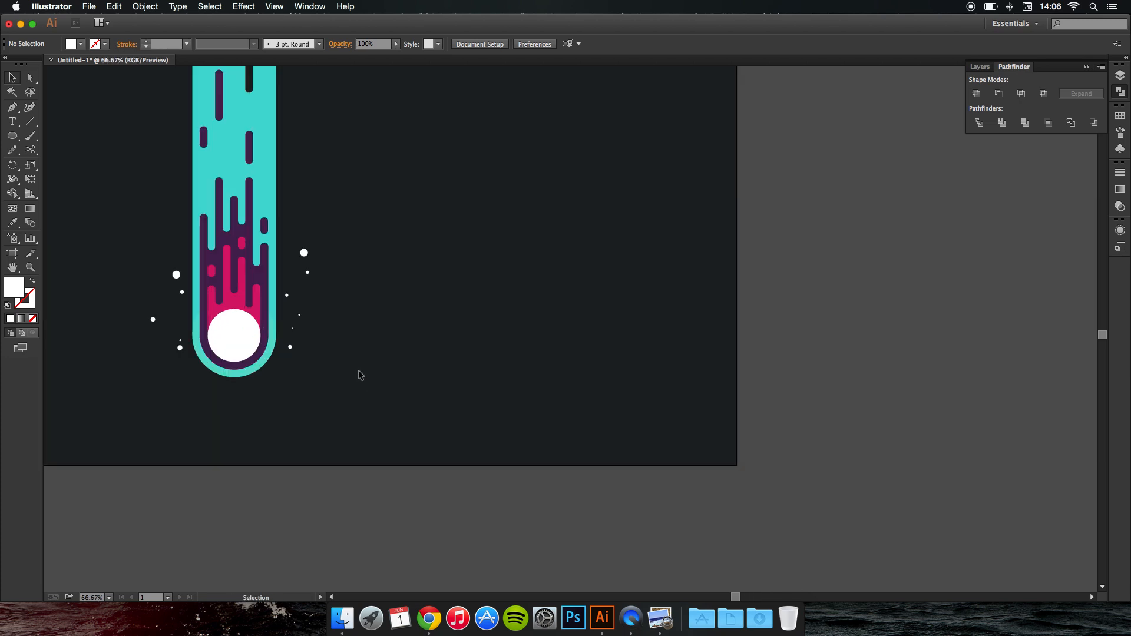
left_click_drag(357, 375, 425, 504)
left_click(317, 179)
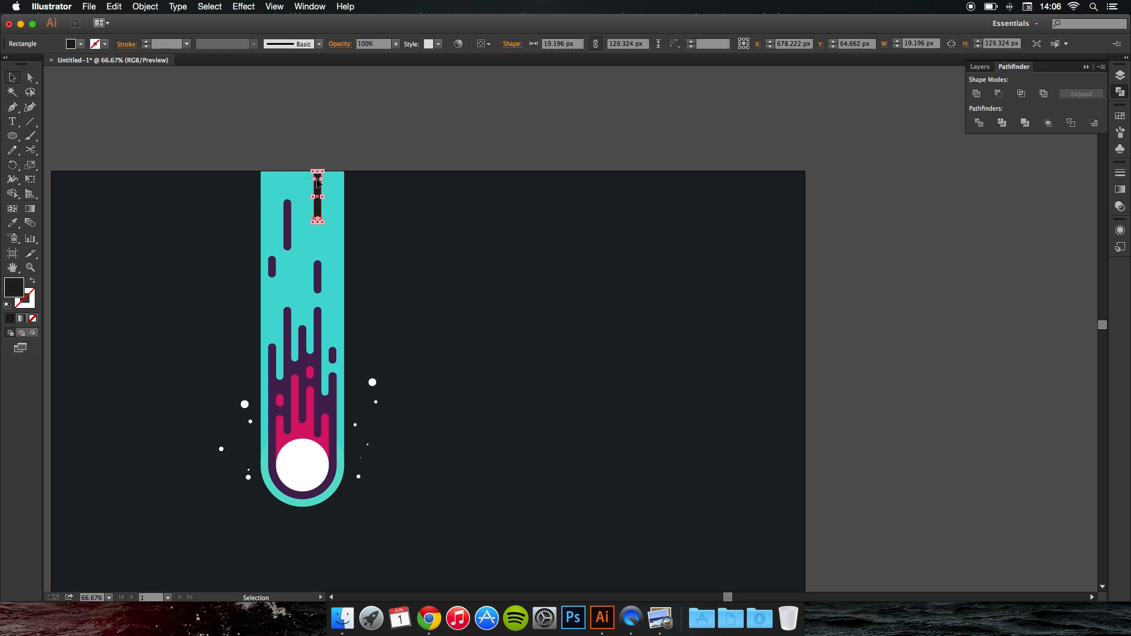
key("Delete")
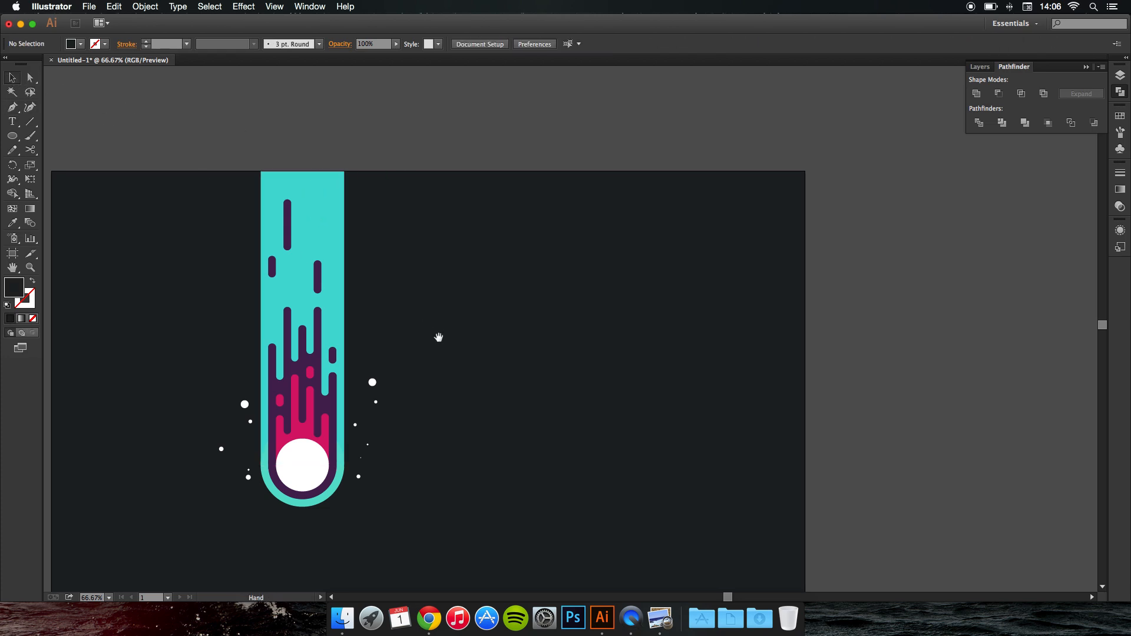
Delete the largest white dot left of the comet and move the outermost dot on that side closer to the trail
left_click_drag(439, 337, 446, 272)
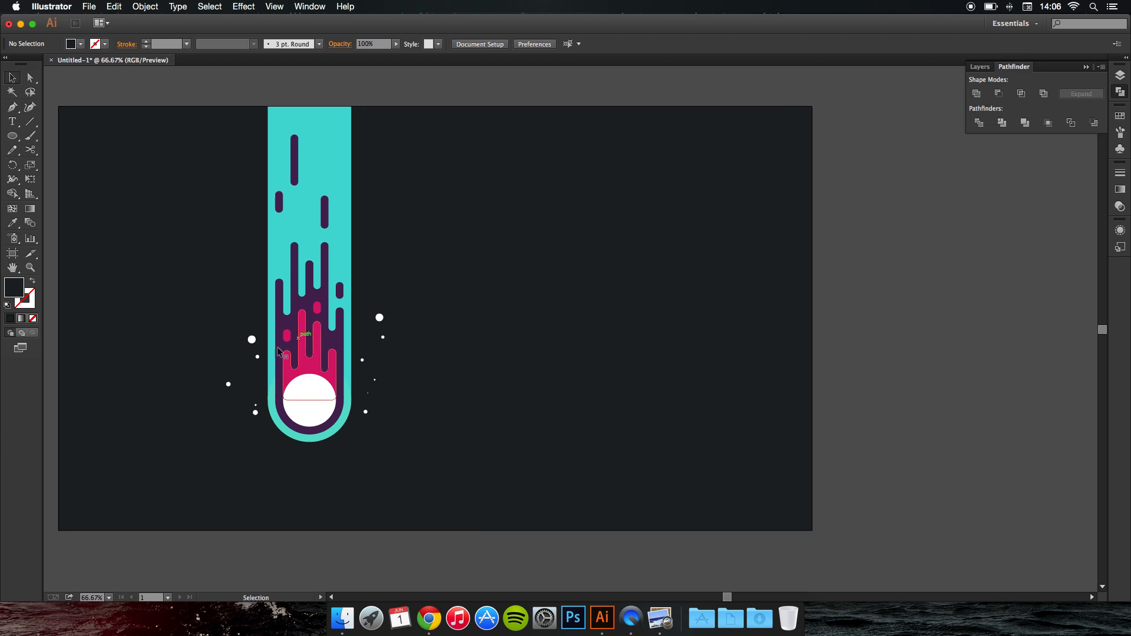
left_click(251, 340)
key("Delete")
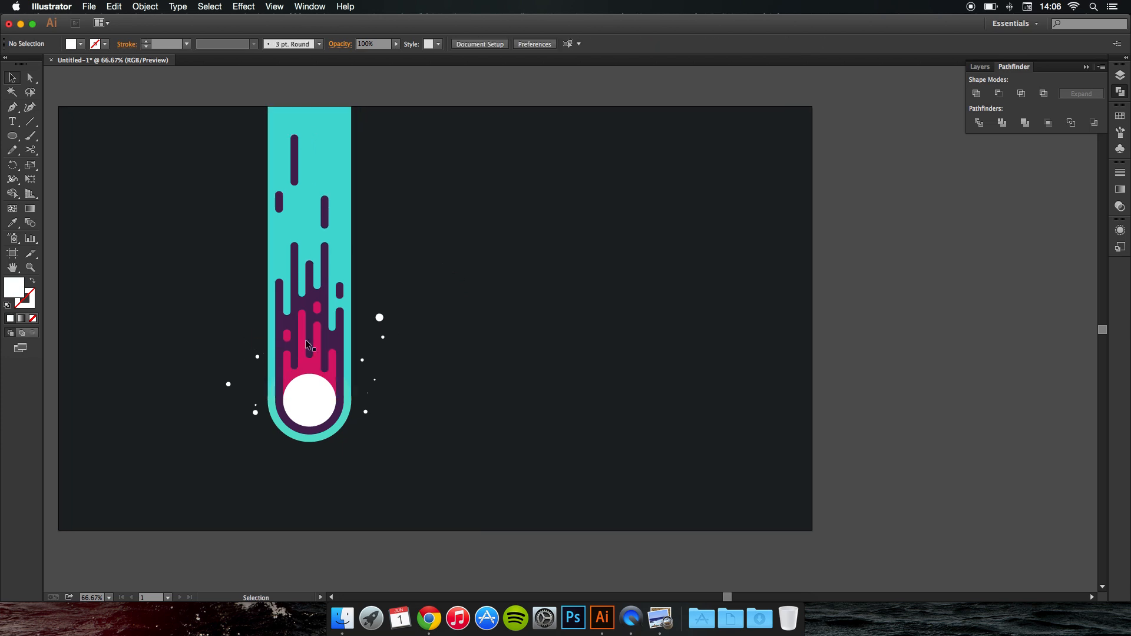
left_click_drag(229, 386, 253, 382)
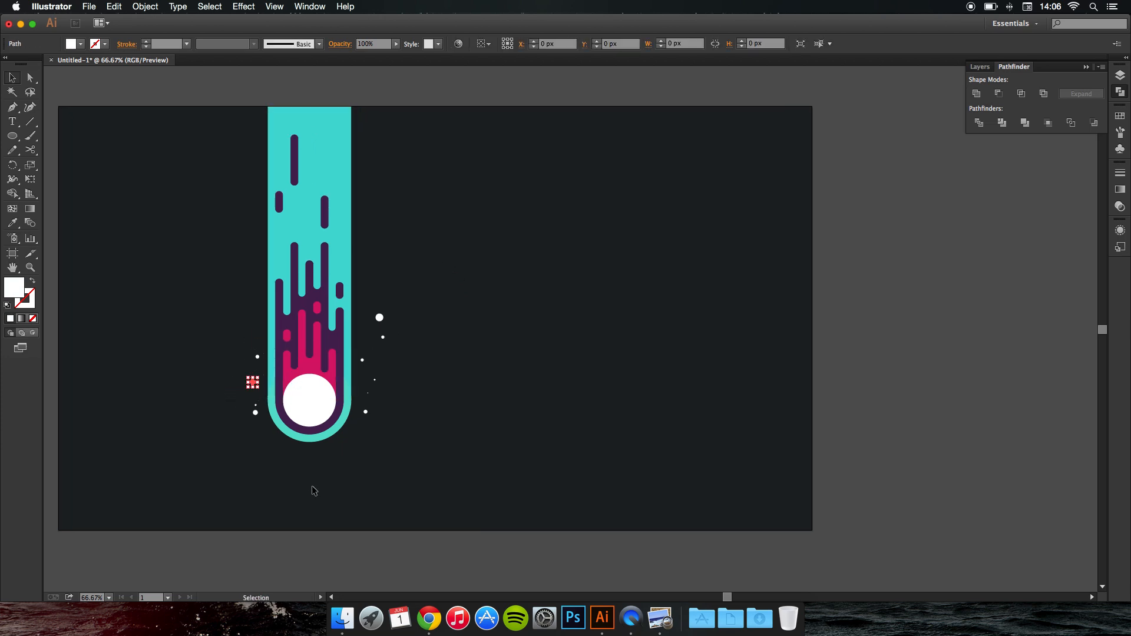
left_click(302, 474)
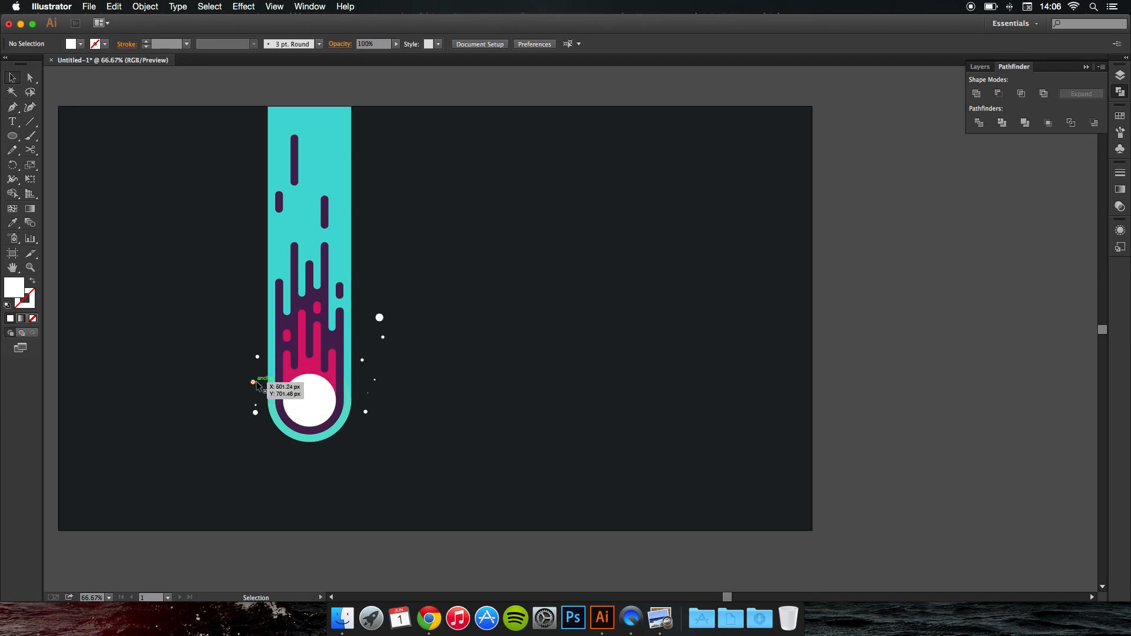
left_click_drag(258, 412, 257, 413)
Add the text "GALAXY" to the right of the comet in the X4 Decoder font with the white fill FFFFFF
left_click(12, 121)
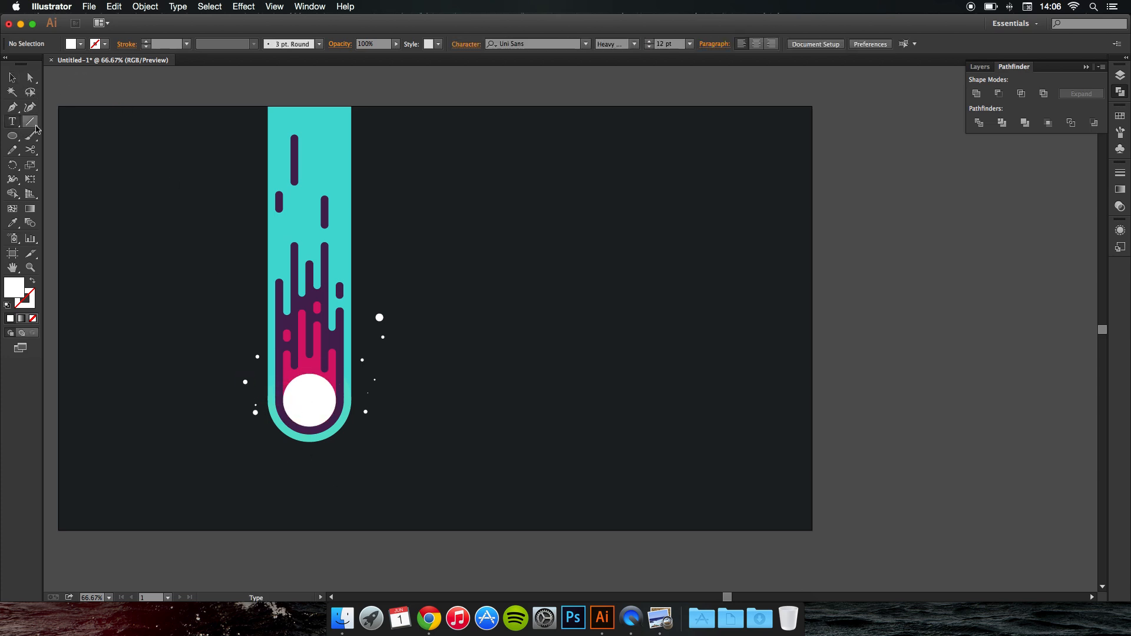
left_click(497, 293)
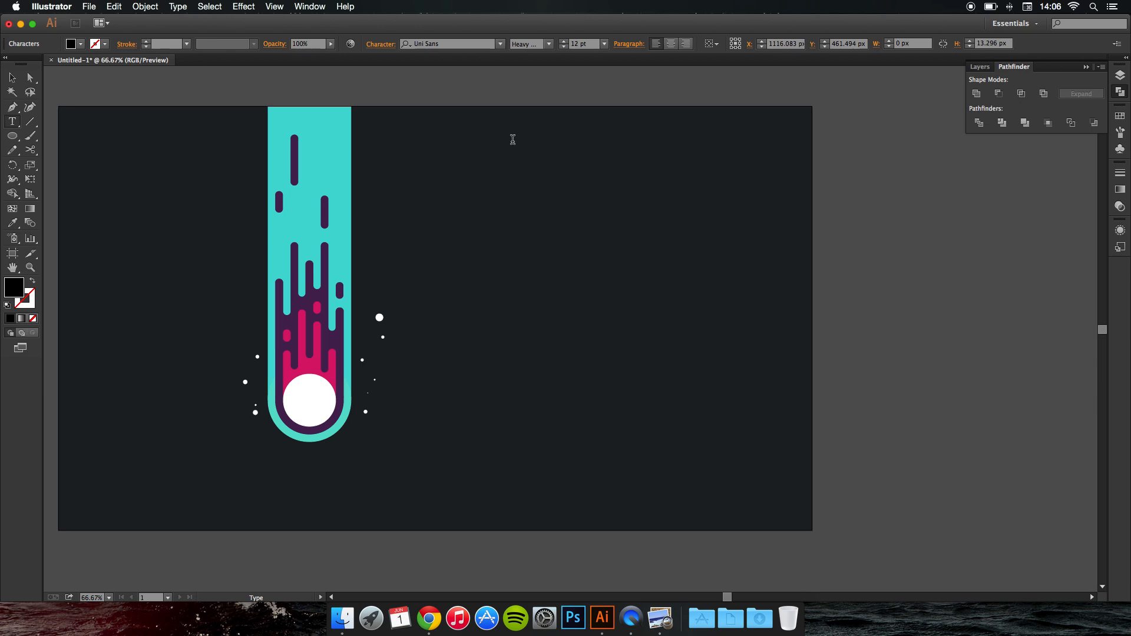
left_click(455, 43)
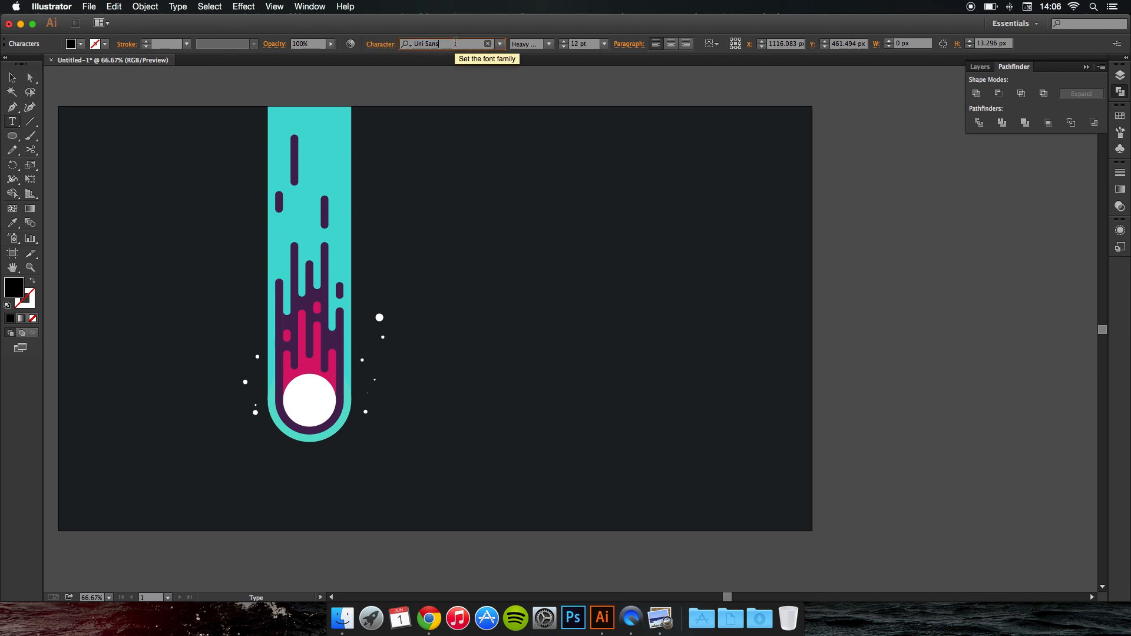
type("x4")
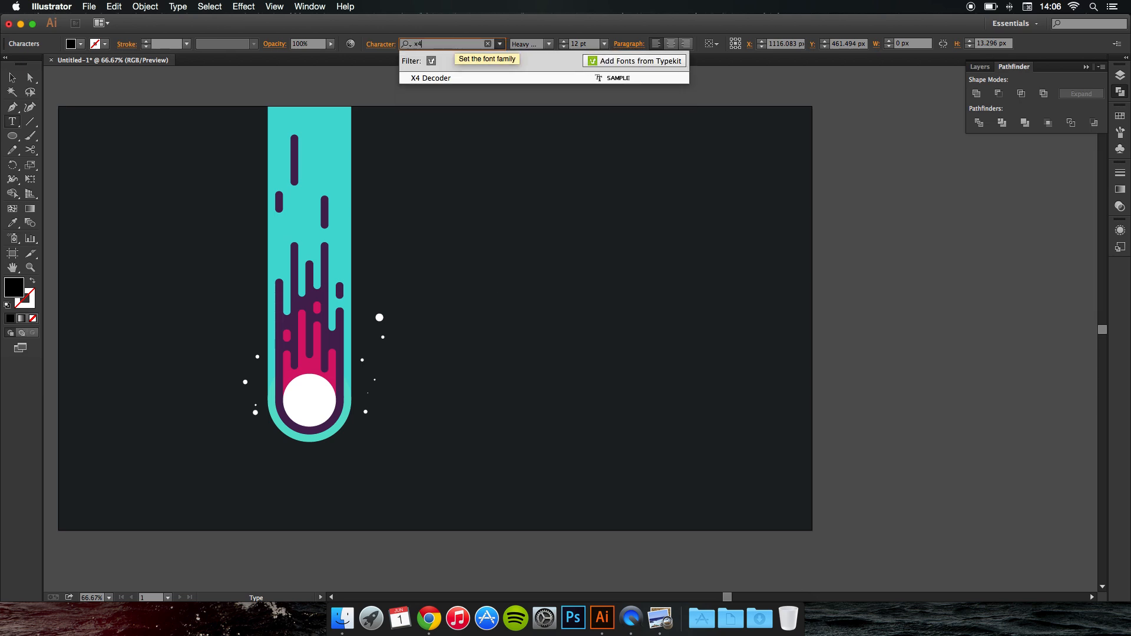
key("Return")
double_click(16, 290)
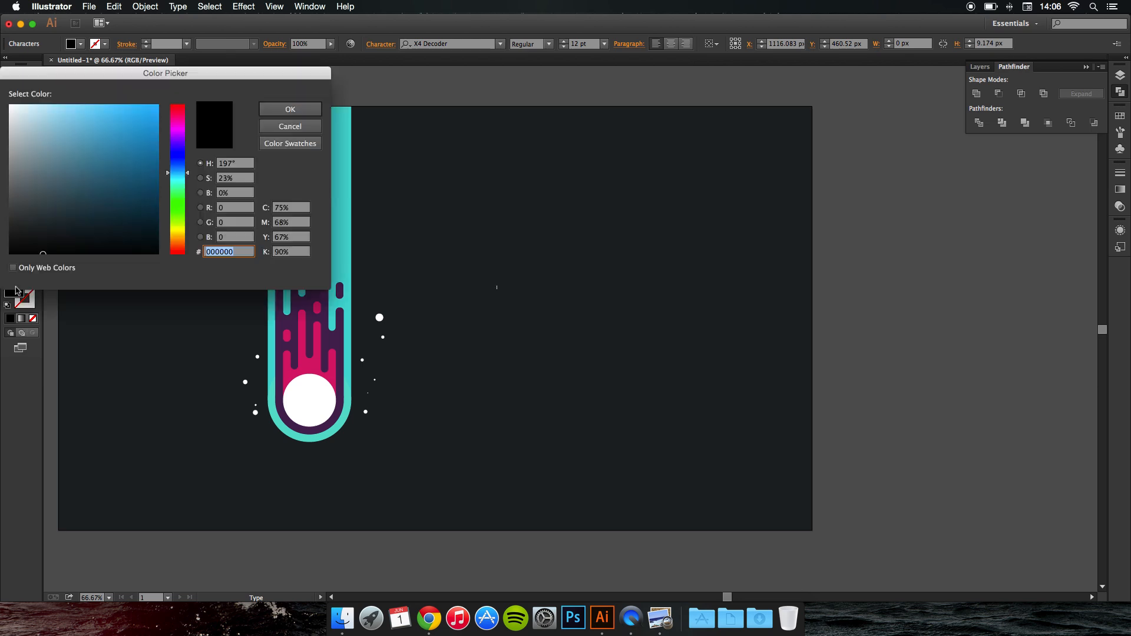
type("ffffff")
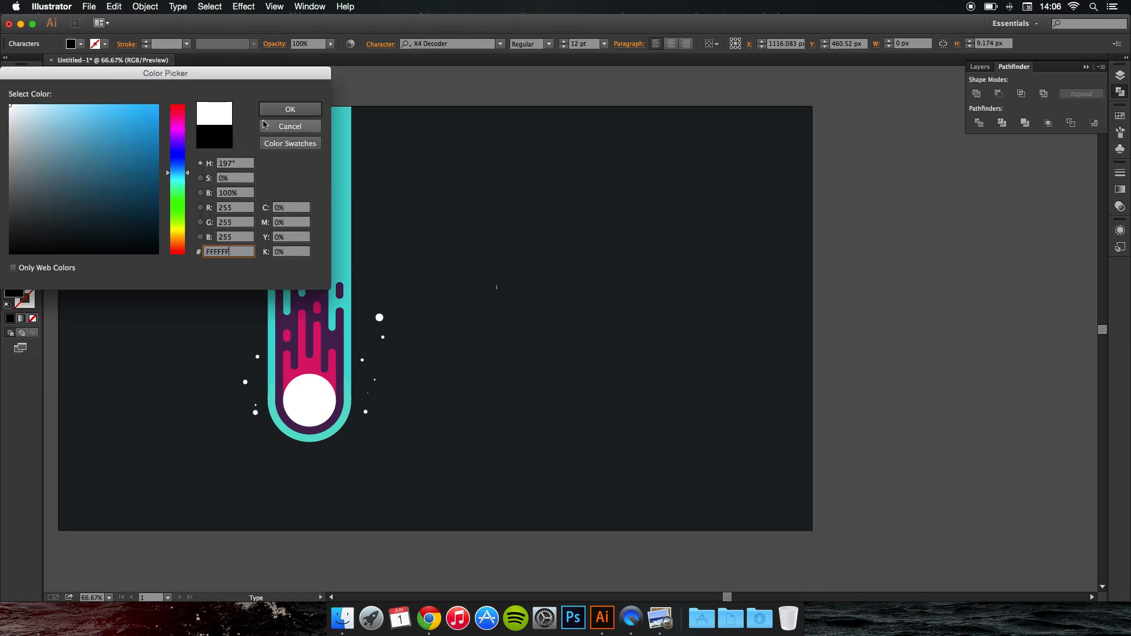
key("Return")
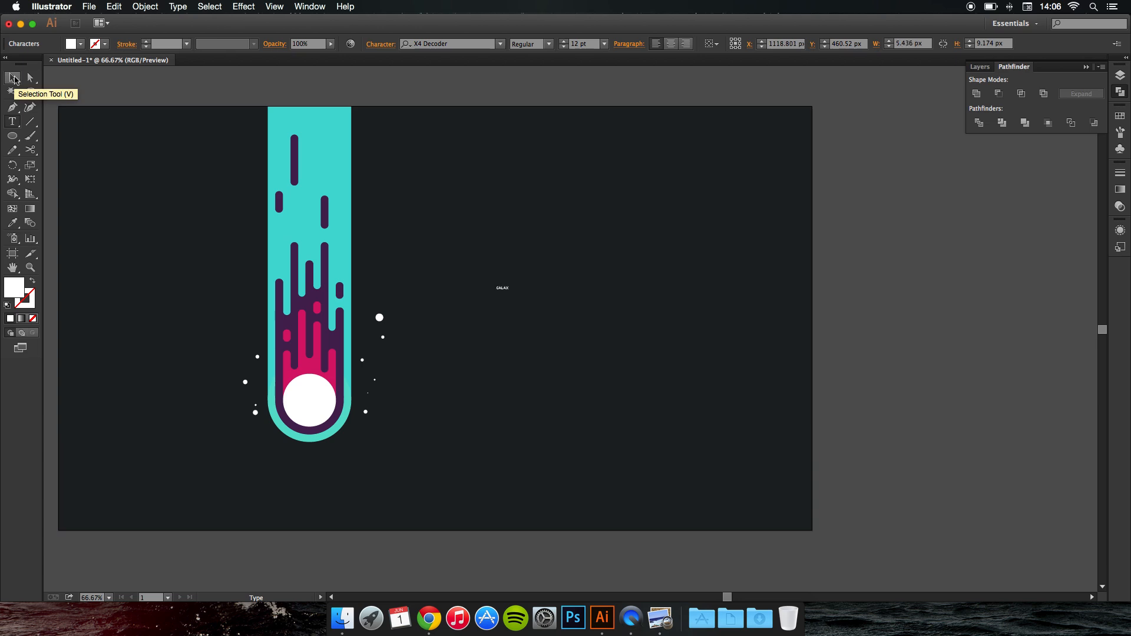
Scale the GALAXY text up to about 150 pt and move it slightly upward beside the comet
left_click(12, 78)
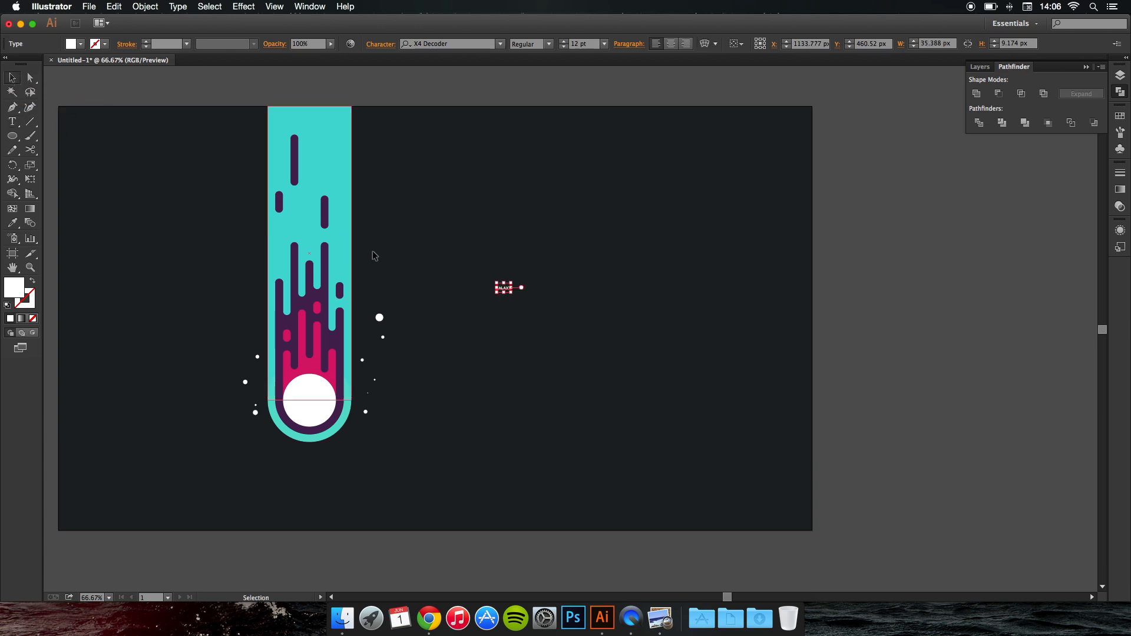
left_click_drag(513, 293, 671, 365)
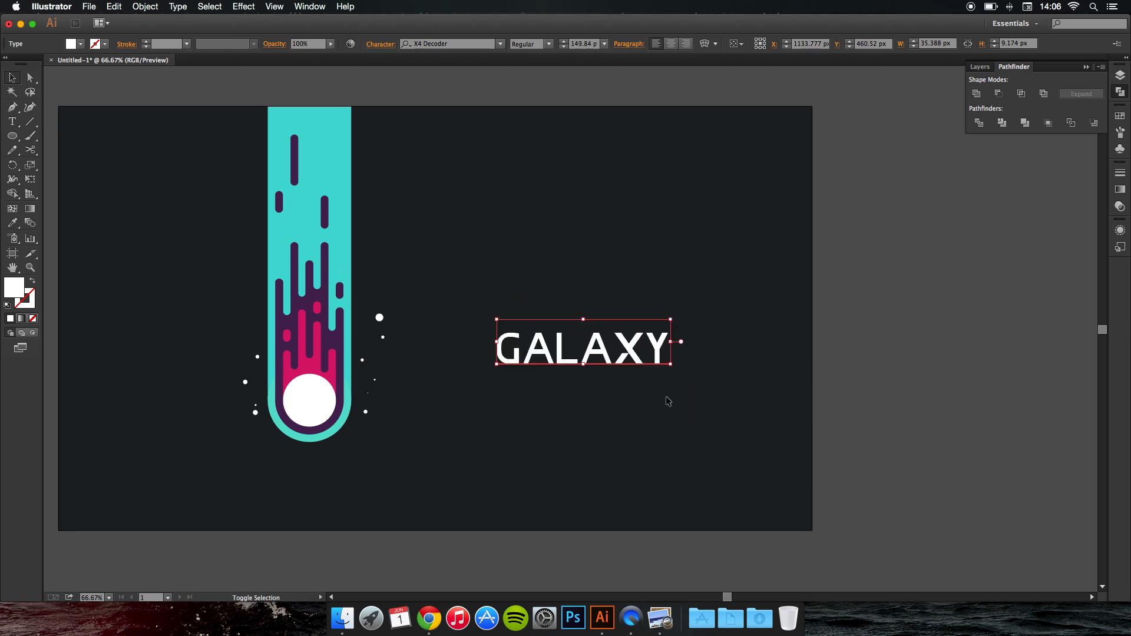
left_click_drag(604, 351, 595, 293)
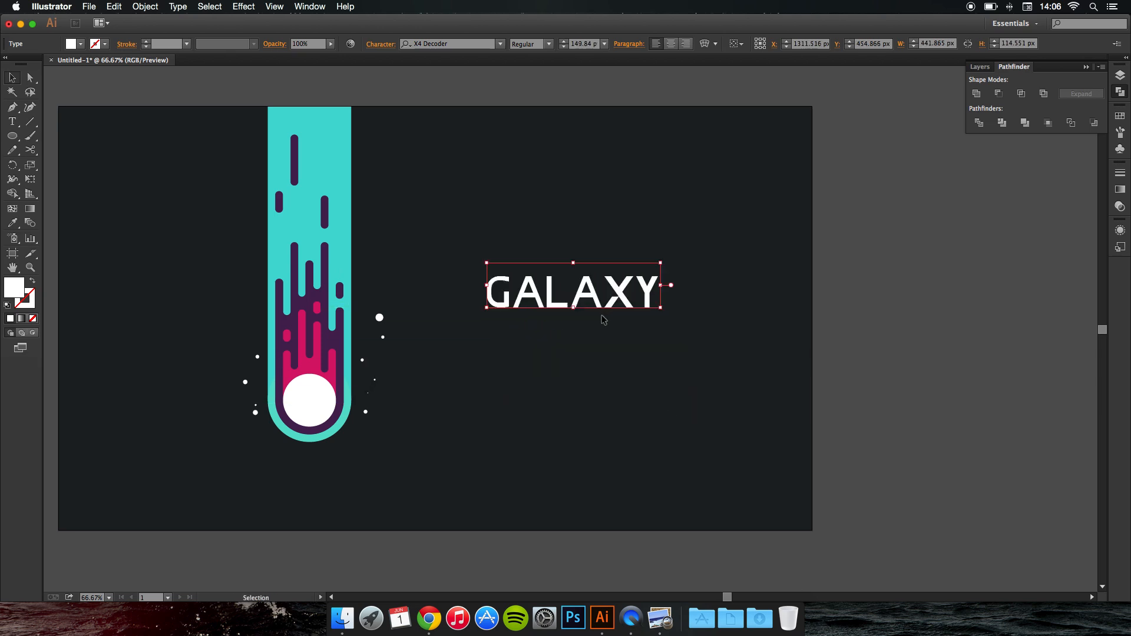
Widen the letter spacing of the whole word GALAXY until the text is about 604 px wide
double_click(598, 290)
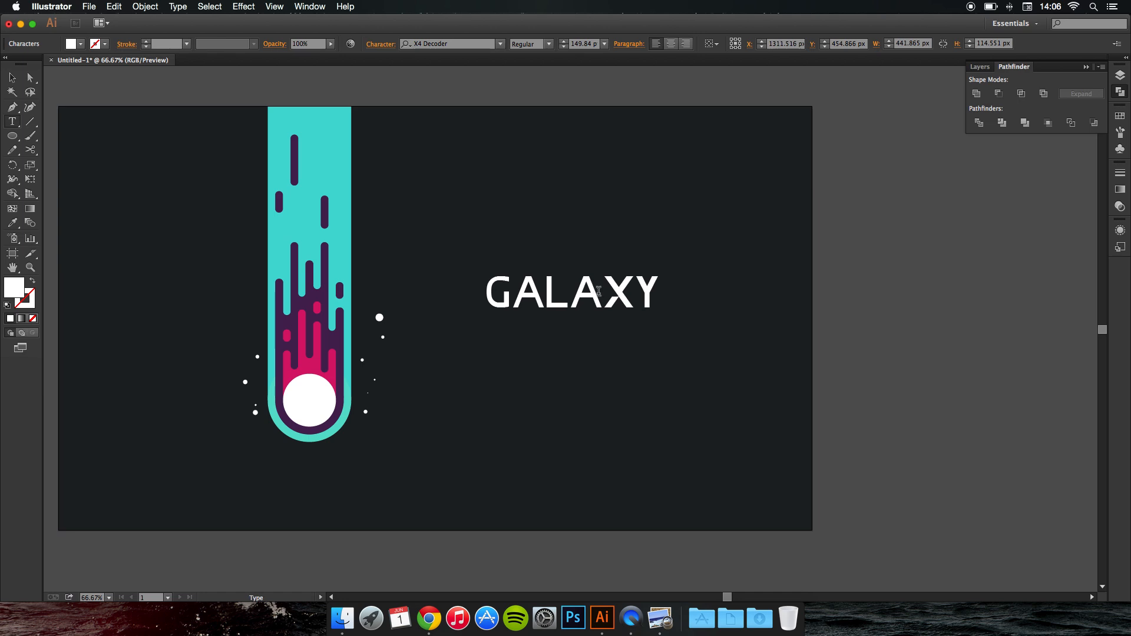
double_click(582, 287)
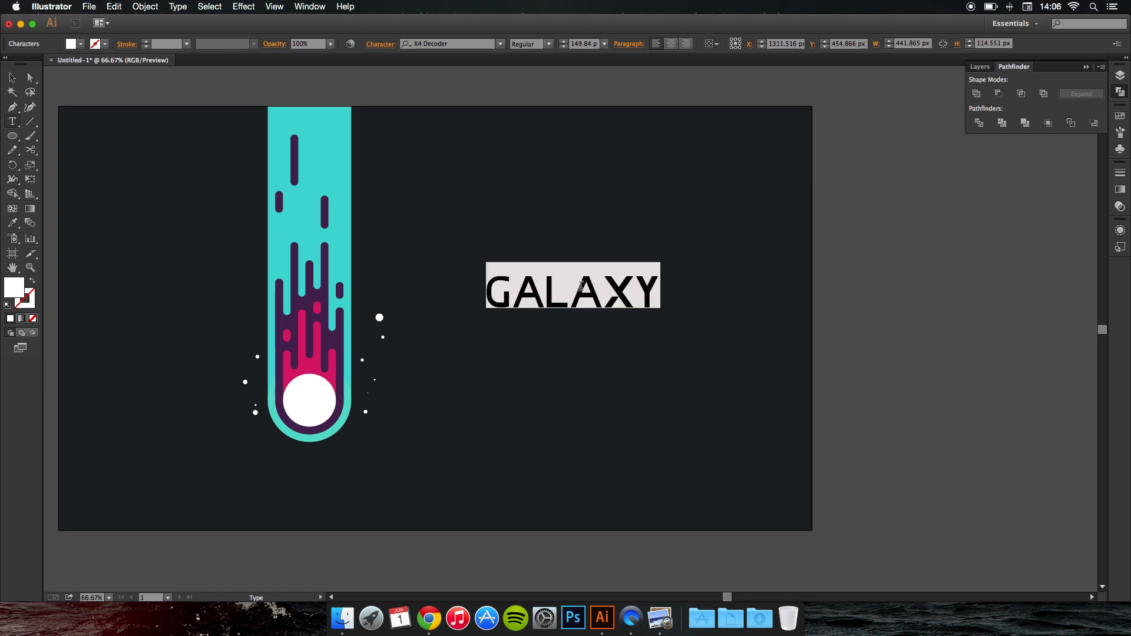
key("alt+Right")
key("alt+Right")
key("alt+Right")
key("alt+Right")
key("alt+Right")
key("alt+Right")
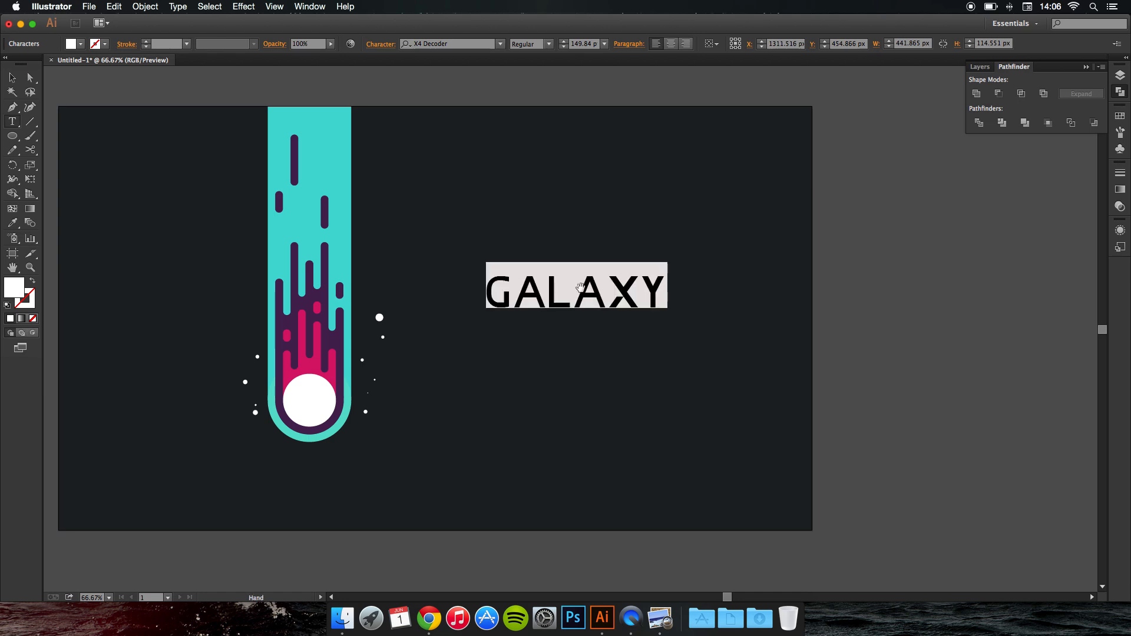
key("alt+Right")
key("alt+Right")
key("alt+Right")
key("alt+Right")
key("alt+Right")
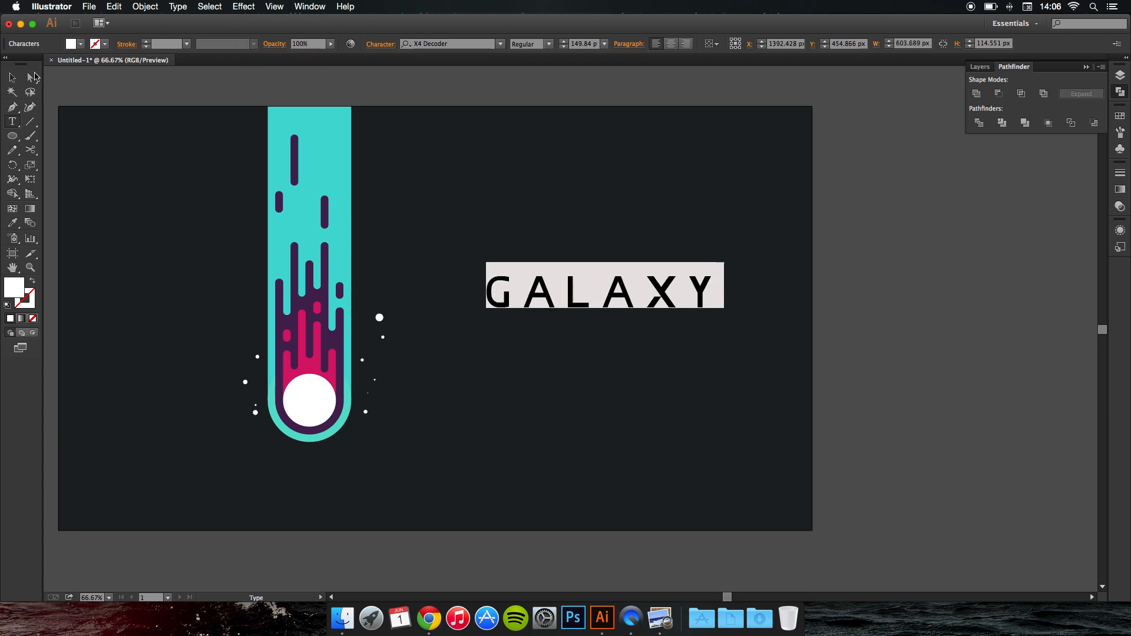
Reposition the GALAXY text beside the comet and shrink it to about 91 pt
left_click(12, 77)
left_click_drag(647, 305, 617, 296)
left_click_drag(693, 255, 670, 266)
left_click(663, 314)
left_click(612, 287)
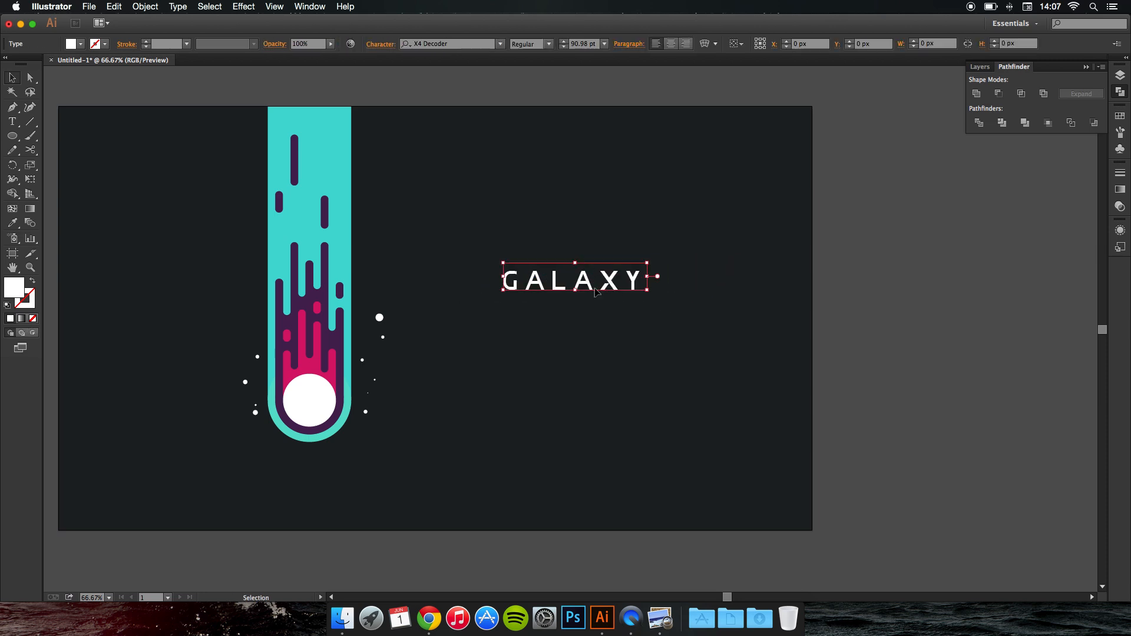
Add the text "H2O" below the GALAXY text and scale it up to about 147 pt
left_click(11, 121)
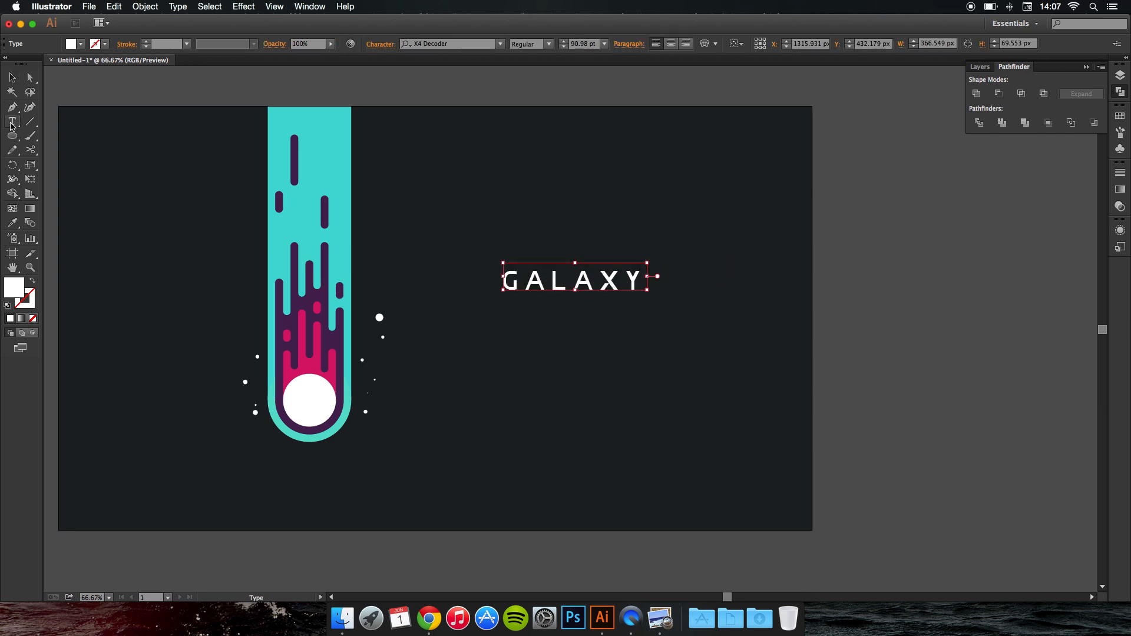
left_click(529, 337)
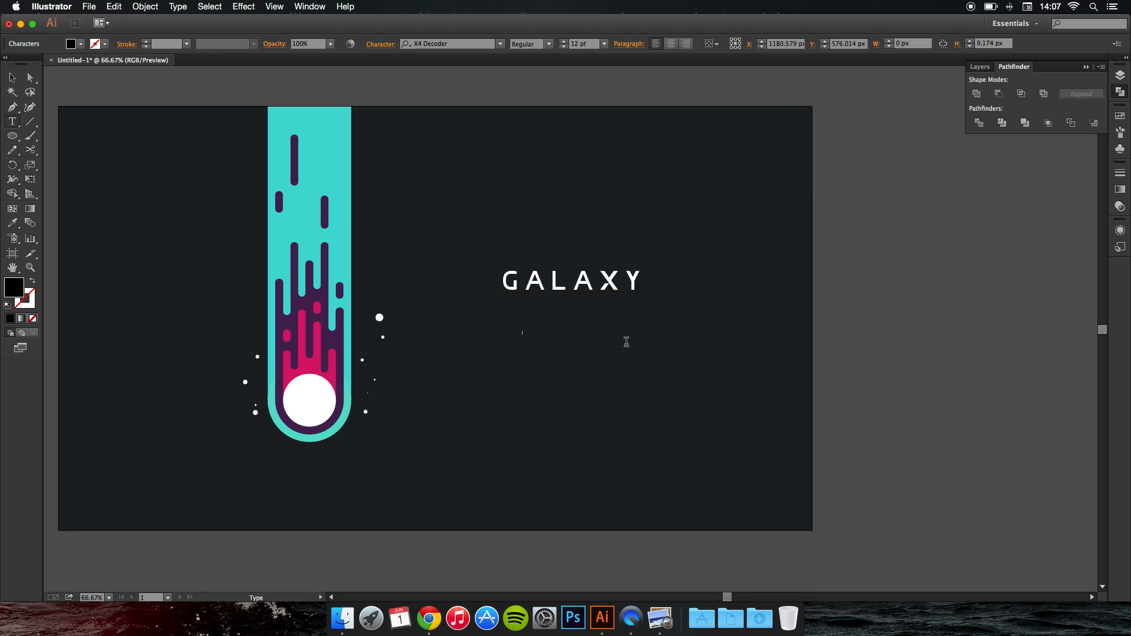
type("ex")
key("BackSpace")
key("BackSpace")
type("ex")
key("Escape")
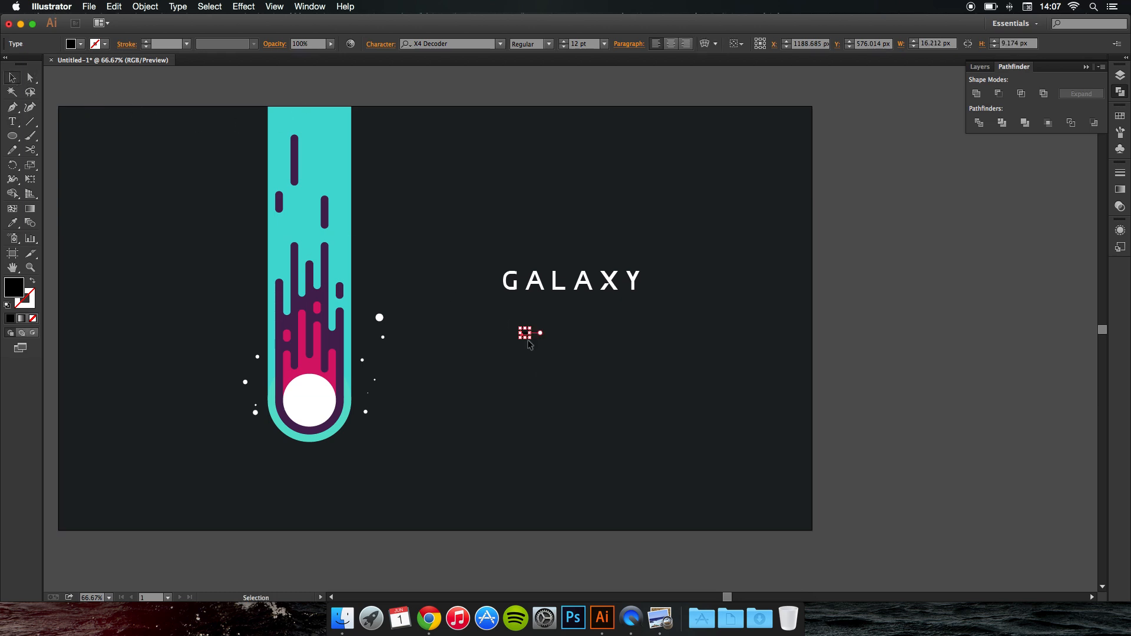
left_click_drag(530, 345, 677, 421)
Give all the characters of the H2O text the white fill FFFFFF
double_click(601, 400)
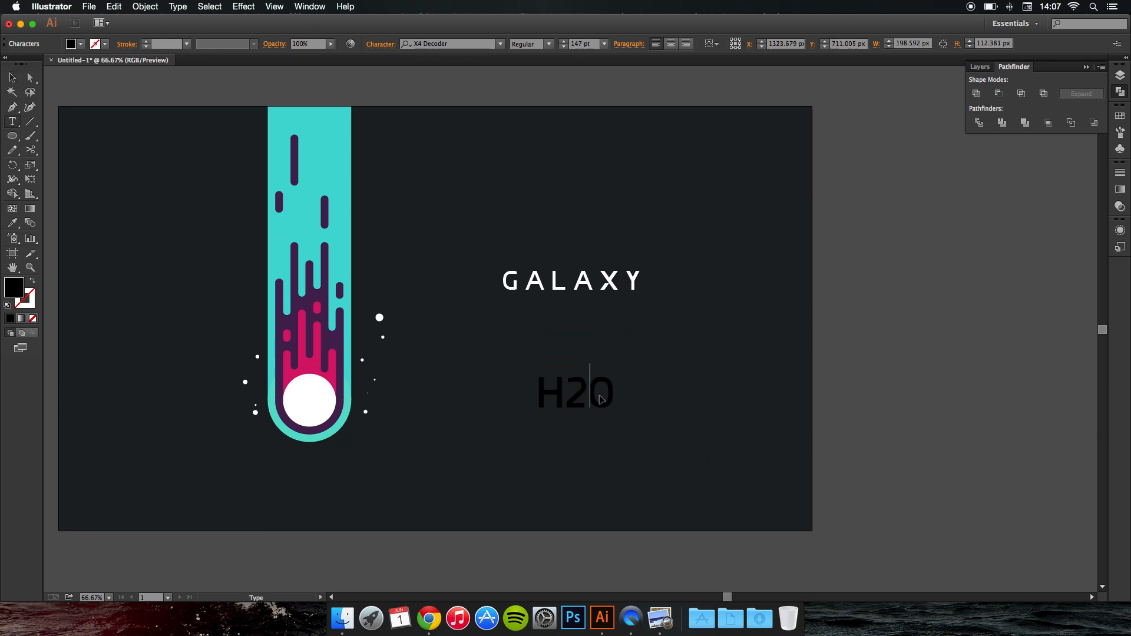
double_click(601, 399)
left_click_drag(601, 400, 203, 329)
left_click(648, 400)
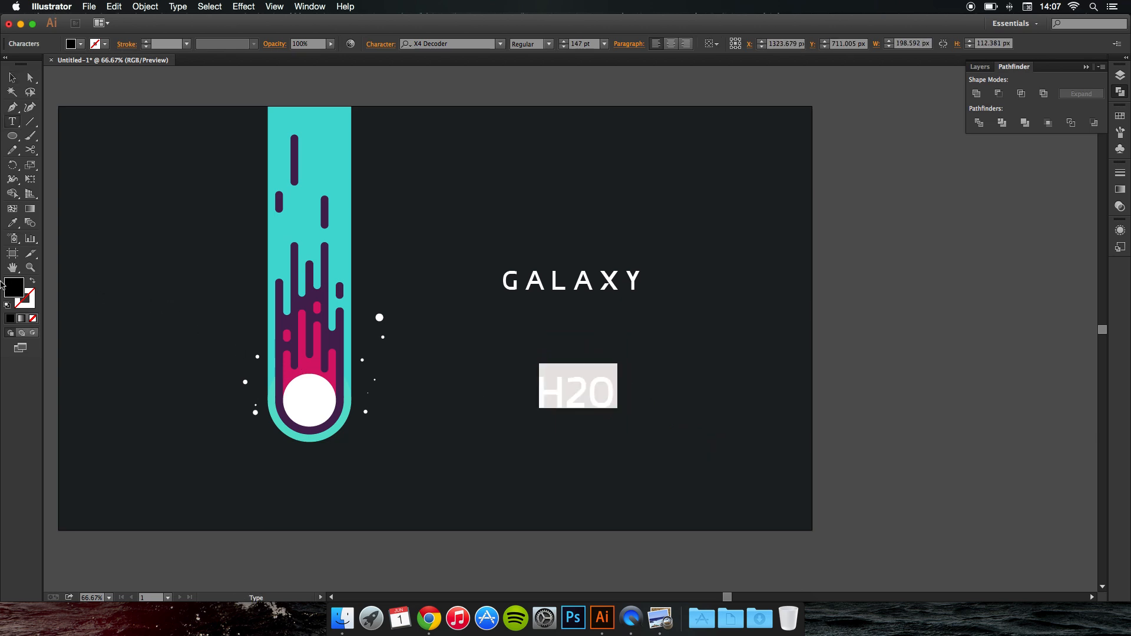
double_click(21, 292)
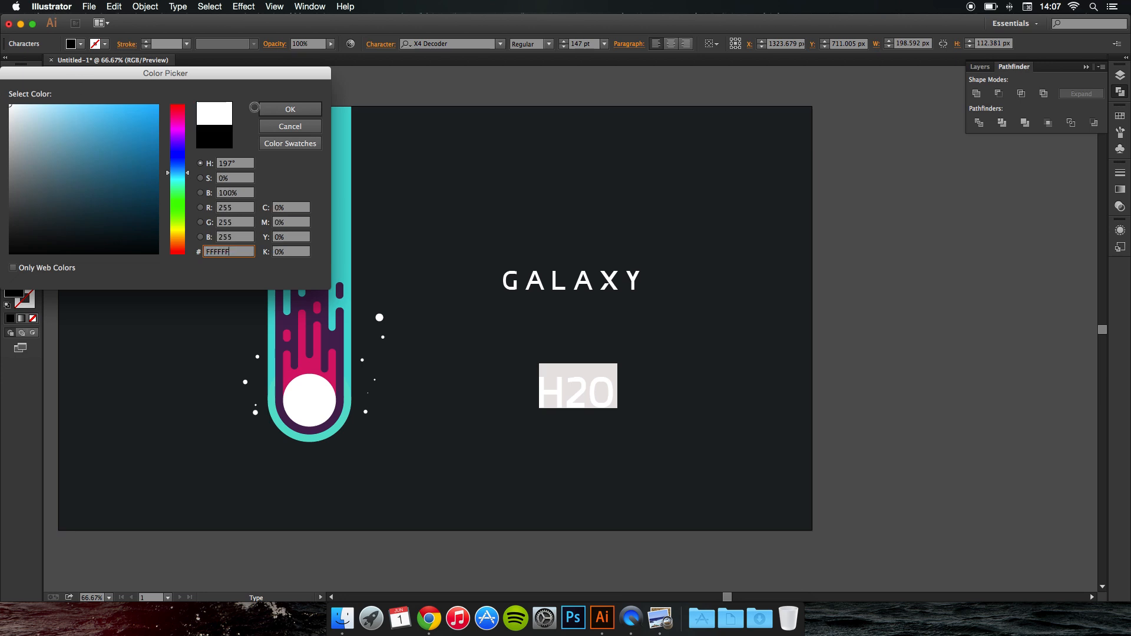
left_click(291, 109)
left_click(12, 77)
Move the H2O text directly beneath GALAXY and enlarge it to about 277 pt
left_click(585, 404)
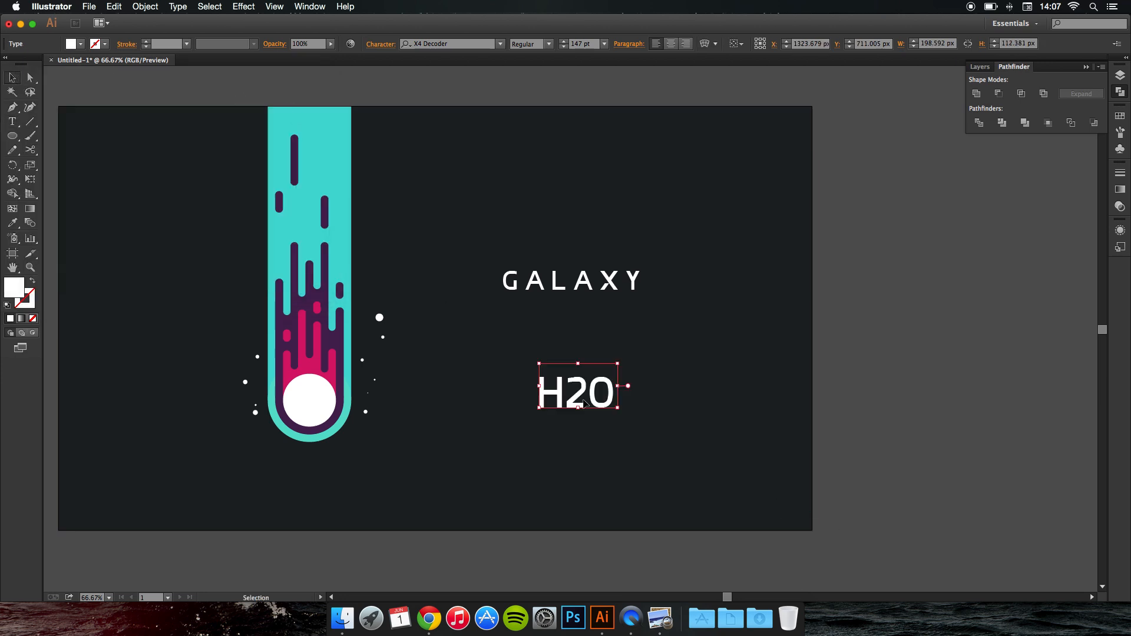
left_click_drag(585, 404, 647, 360)
left_click(670, 386)
scroll(669, 388, "down", 5)
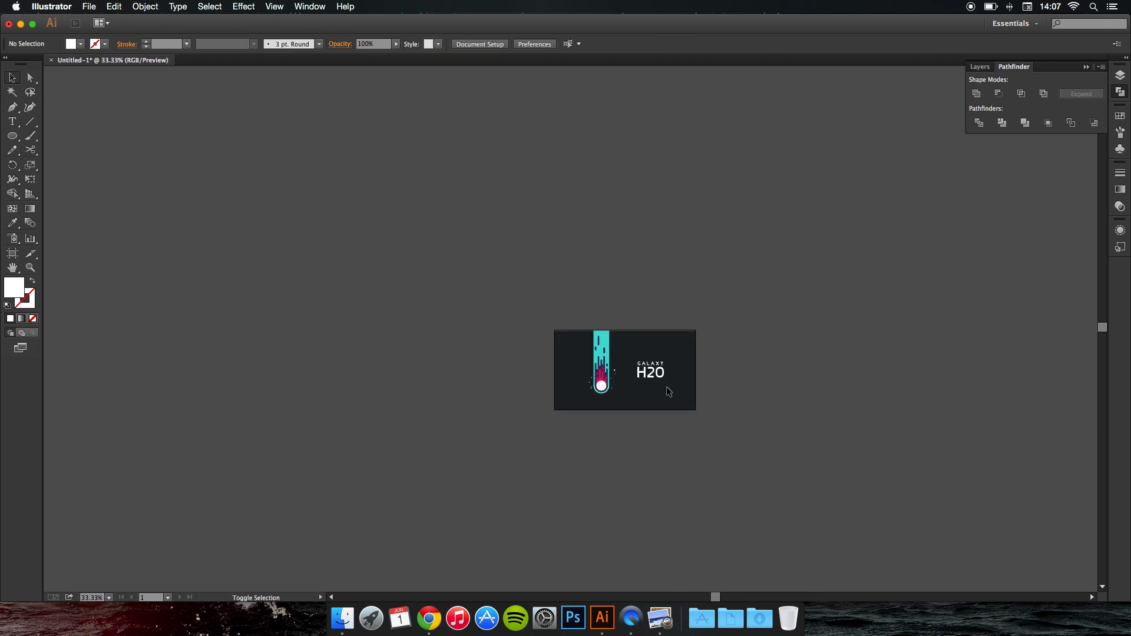
scroll(666, 386, "up", 6)
scroll(666, 387, "down", 1)
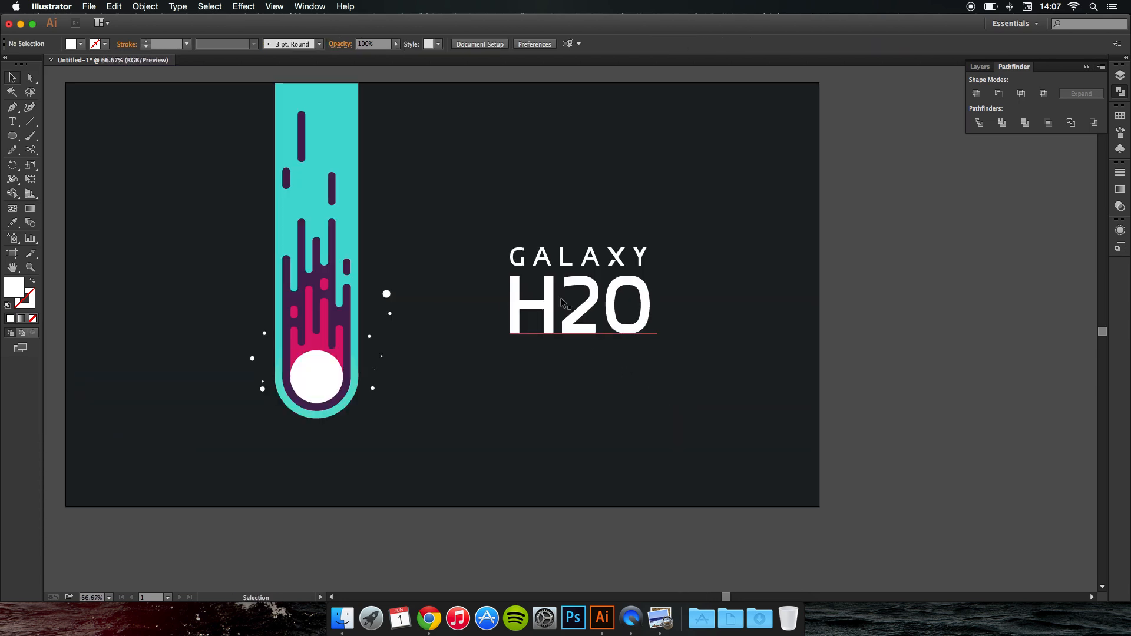
Nudge the H2O text slightly to the right beneath GALAXY, fine-tuning its horizontal position
left_click(563, 302)
key("Right")
key("Right")
key("Right")
key("Right")
key("Right")
key("Right")
key("Right")
key("Right")
key("Right")
key("Right")
key("Right")
key("Right")
key("Right")
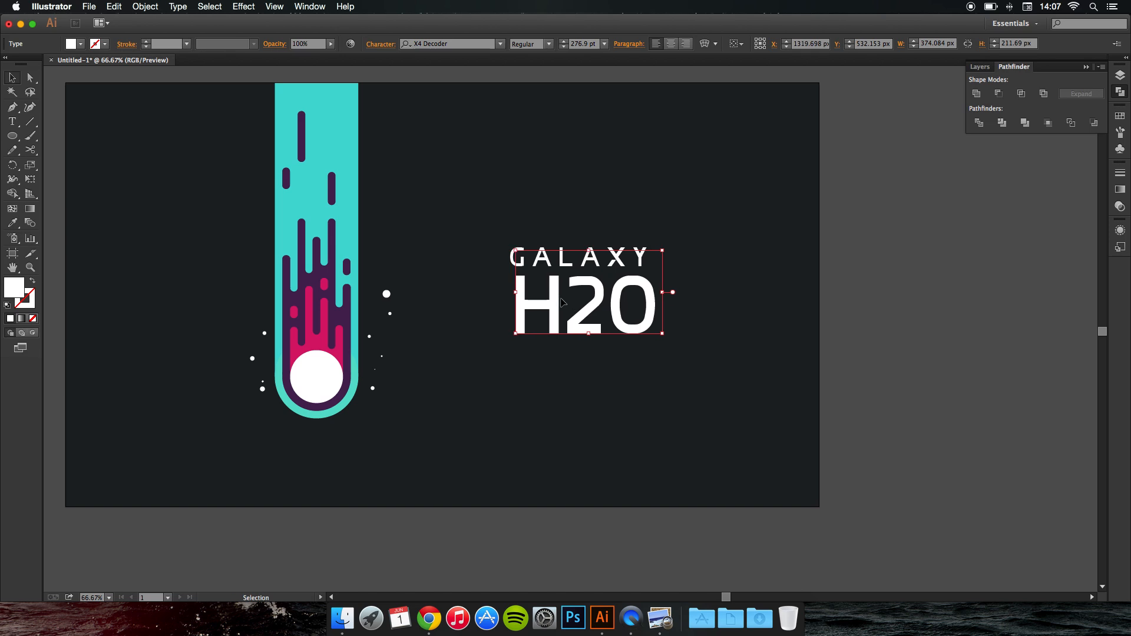
key("Left")
key("Left")
key("Left")
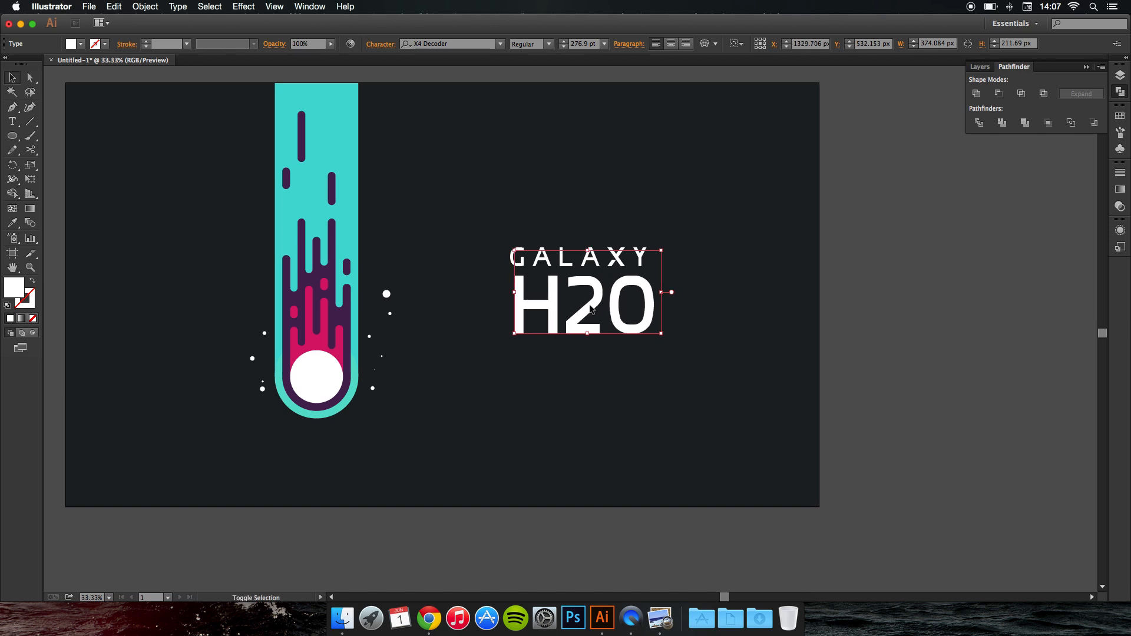
Scale the GALAXY and H2O texts up together about their centre until H2O is about 341 pt
scroll(589, 308, "down", 3)
scroll(600, 319, "up", 1)
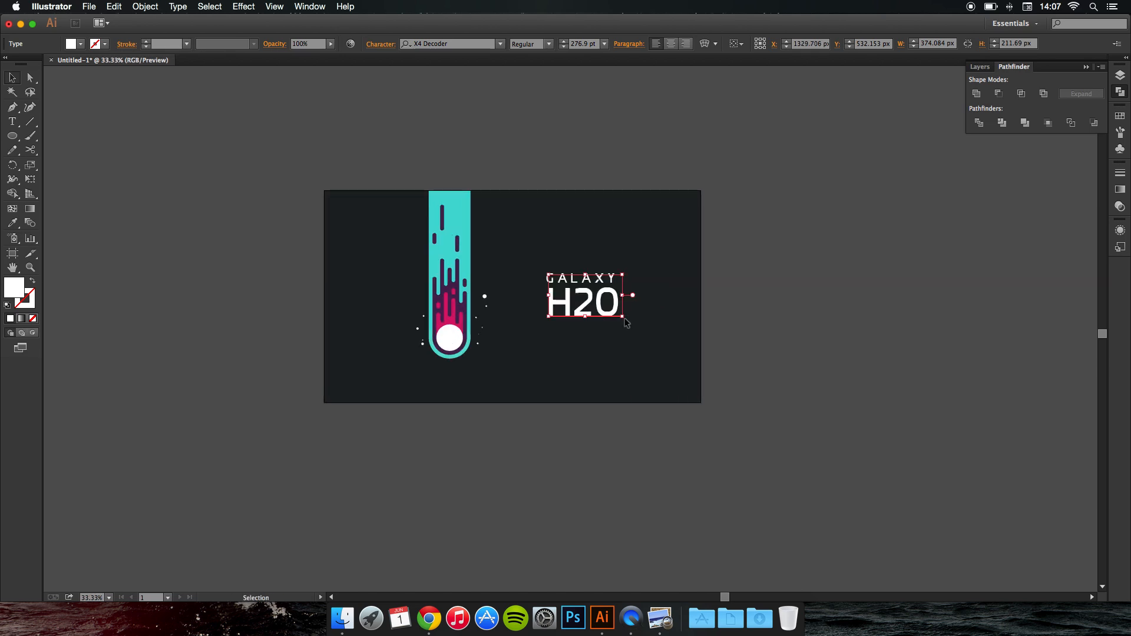
left_click_drag(643, 326, 516, 233)
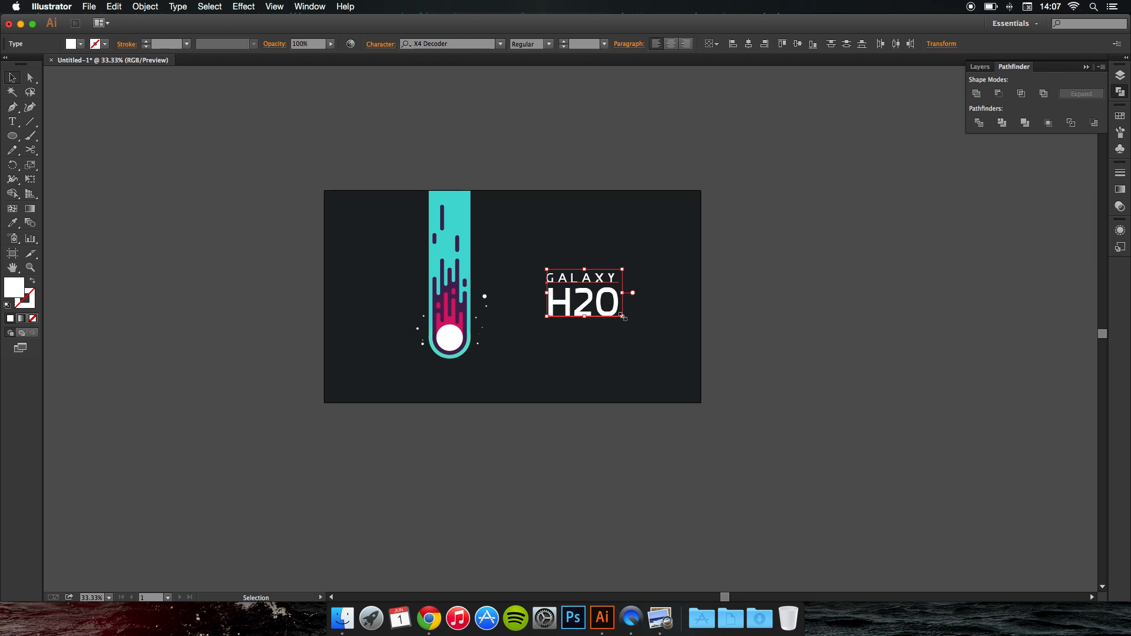
mouse_move(623, 317)
left_mouse_down()
mouse_move(650, 330)
mouse_move(632, 322)
left_mouse_up()
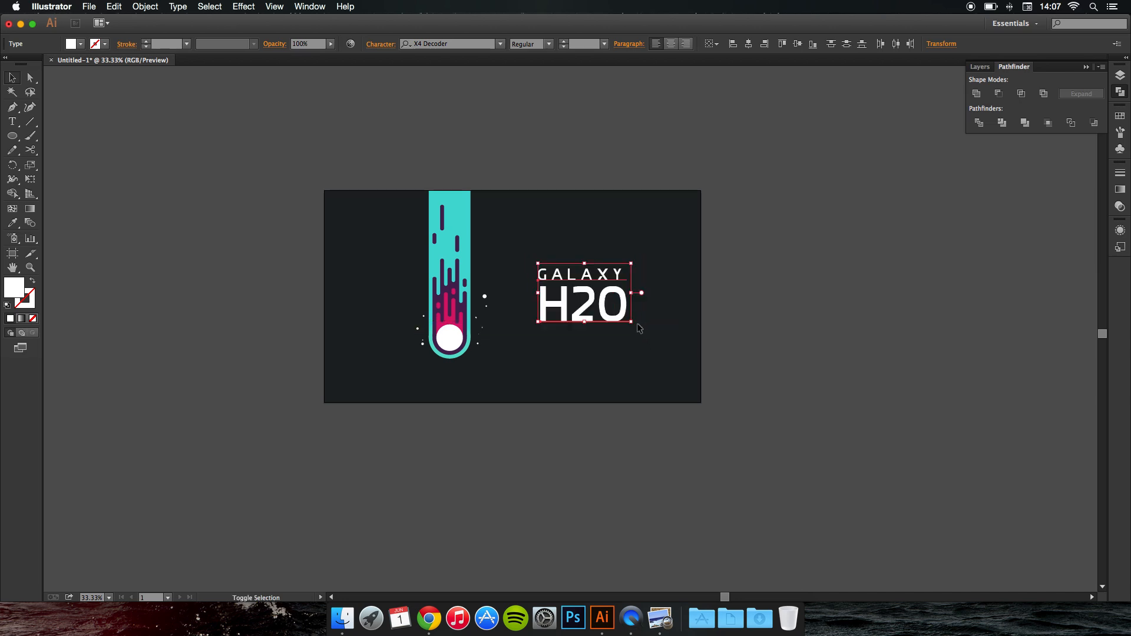
left_click(649, 343)
Change the font of the whole H2O text to Uni Sans Heavy
double_click(625, 319)
key("super+a")
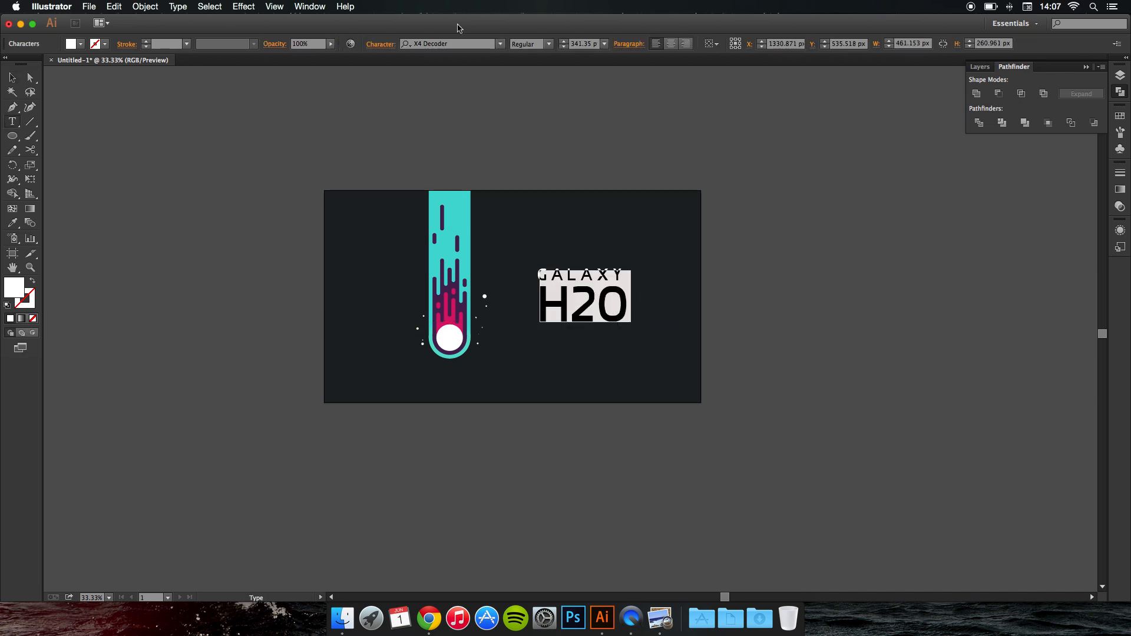
left_click(449, 45)
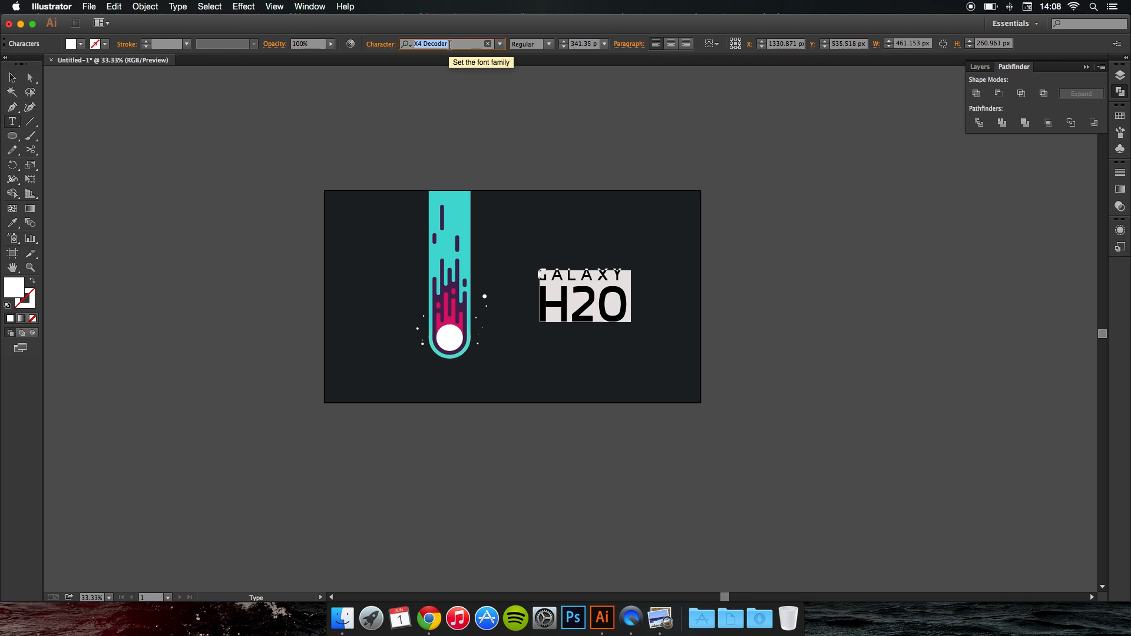
type("UNI")
key("Down")
key("Down")
key("Return")
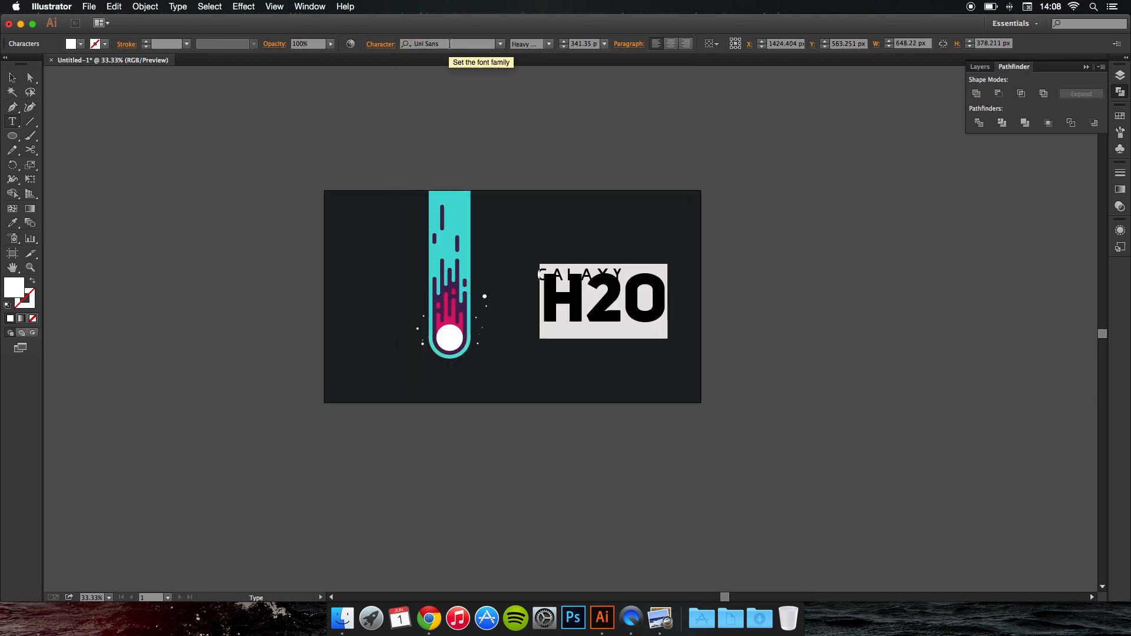
Reposition the H2O text beneath GALAXY and shrink it to about 248 pt to match the word's width
left_click(12, 79)
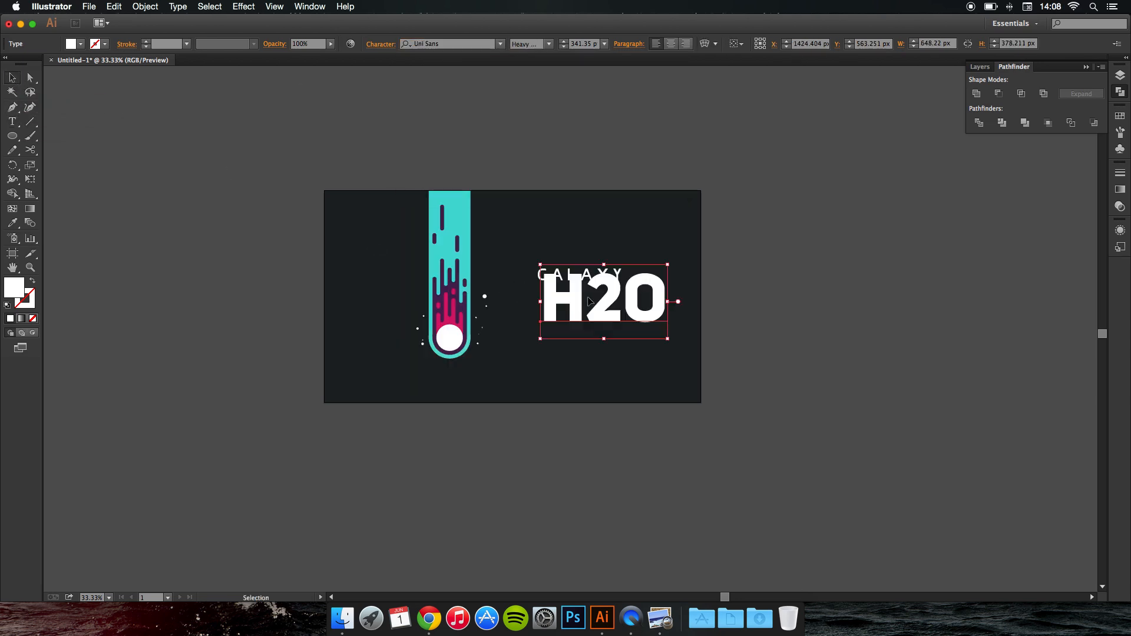
left_click_drag(591, 297, 585, 309)
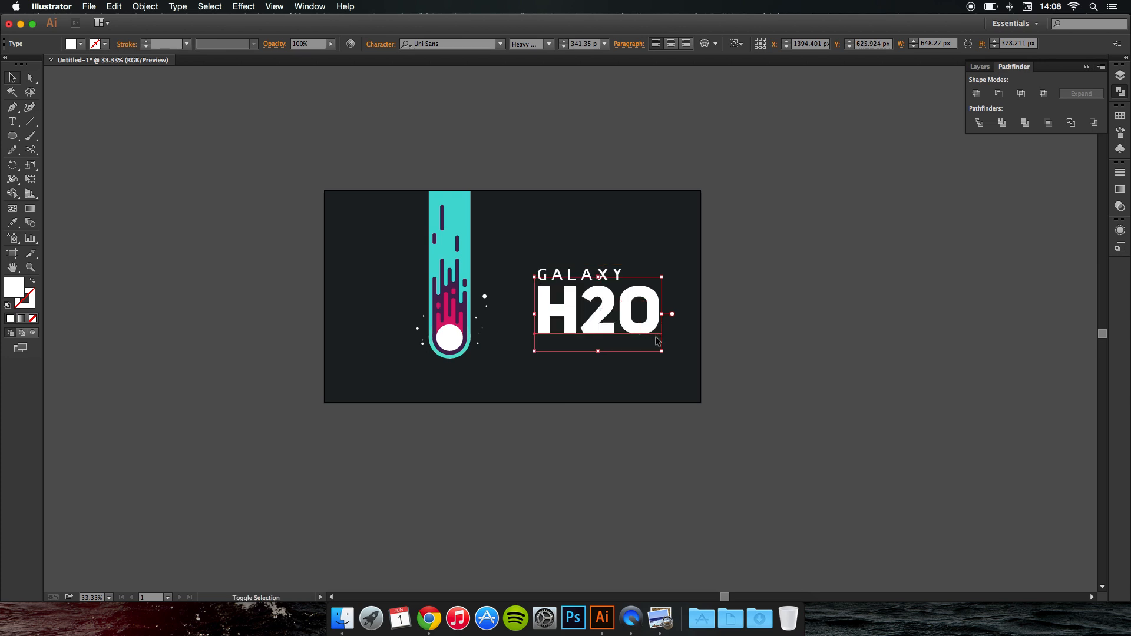
left_click_drag(661, 352, 628, 341)
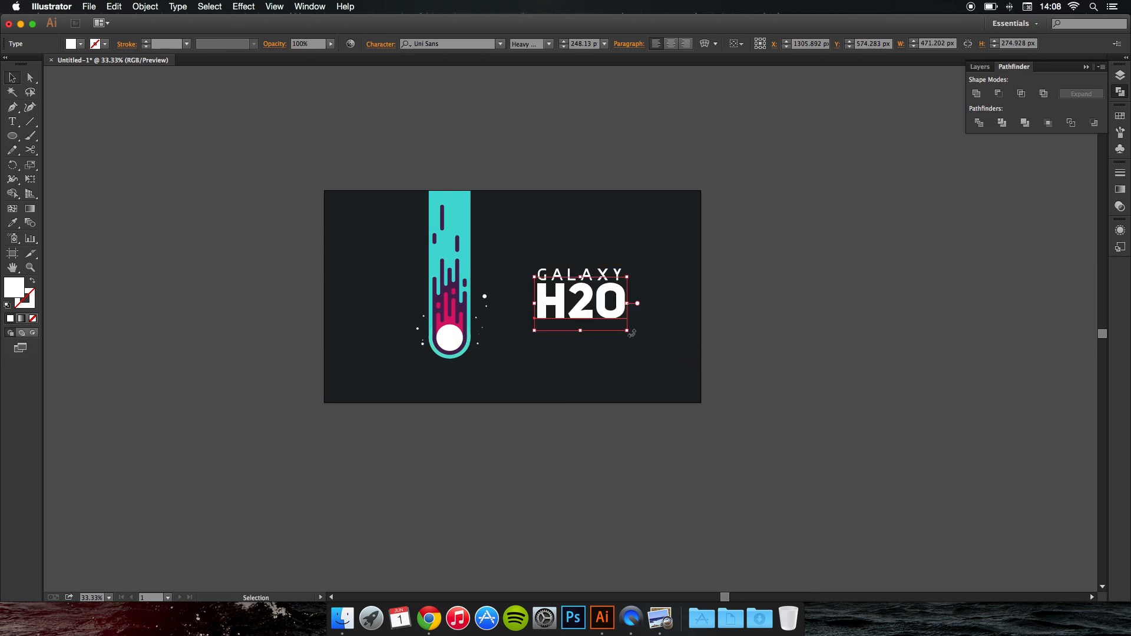
Nudge the H2O text down from GALAXY and apply a further vertical move of 10.008 px
key("shift+Down")
key("Return")
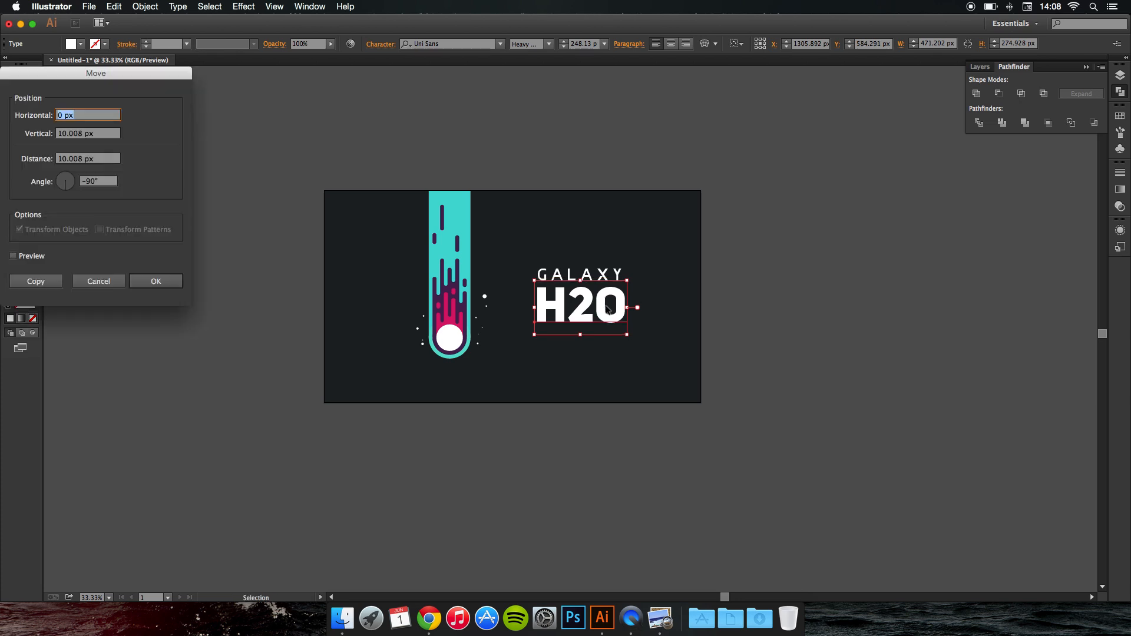
left_click(156, 281)
left_click(175, 281)
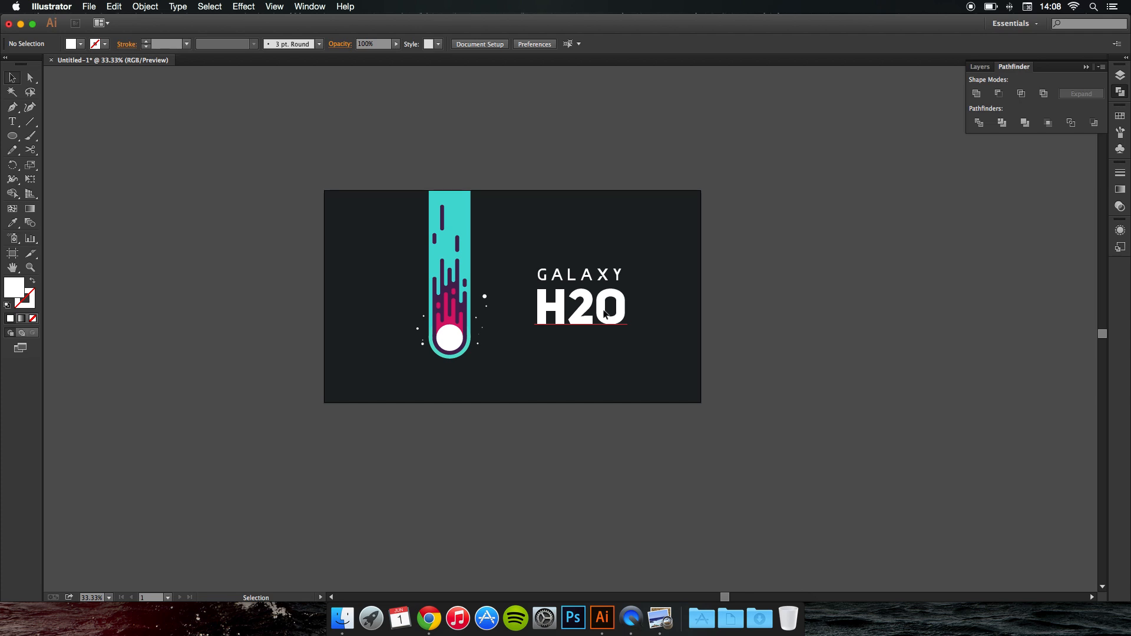
left_click_drag(605, 314, 615, 352)
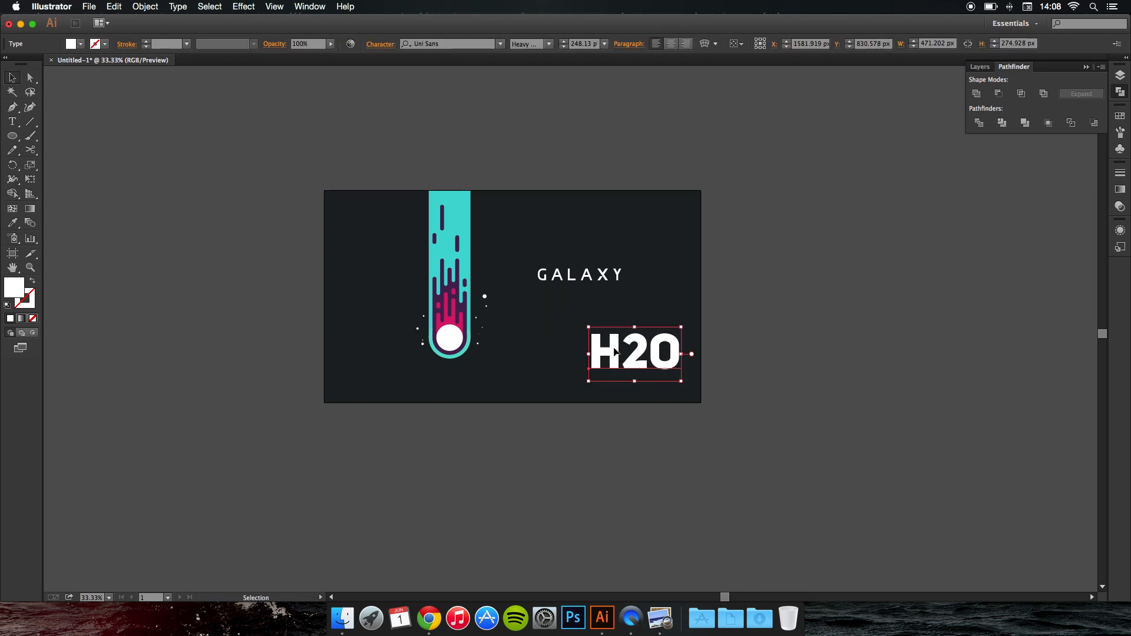
key("super+z")
key("super+z")
left_click(676, 284)
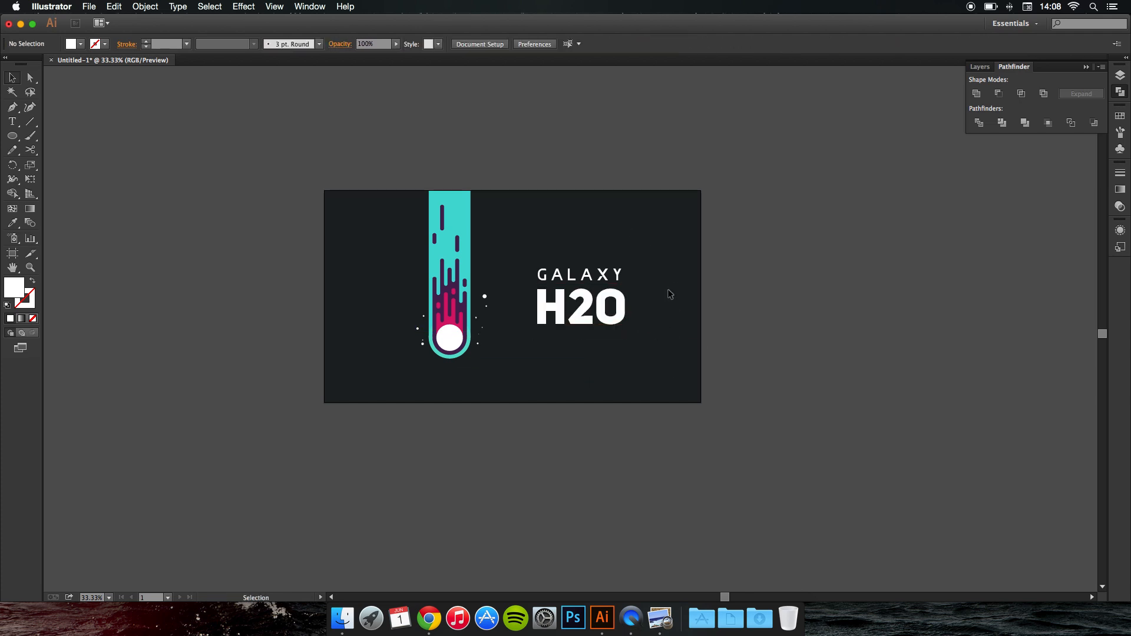
left_click(607, 322)
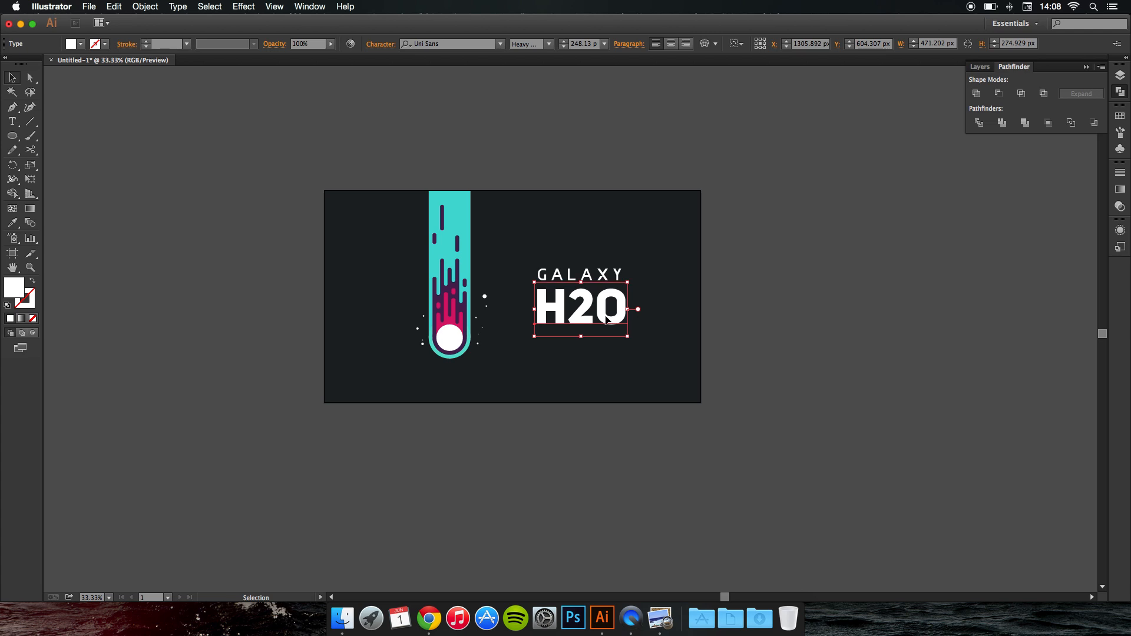
left_click(656, 311)
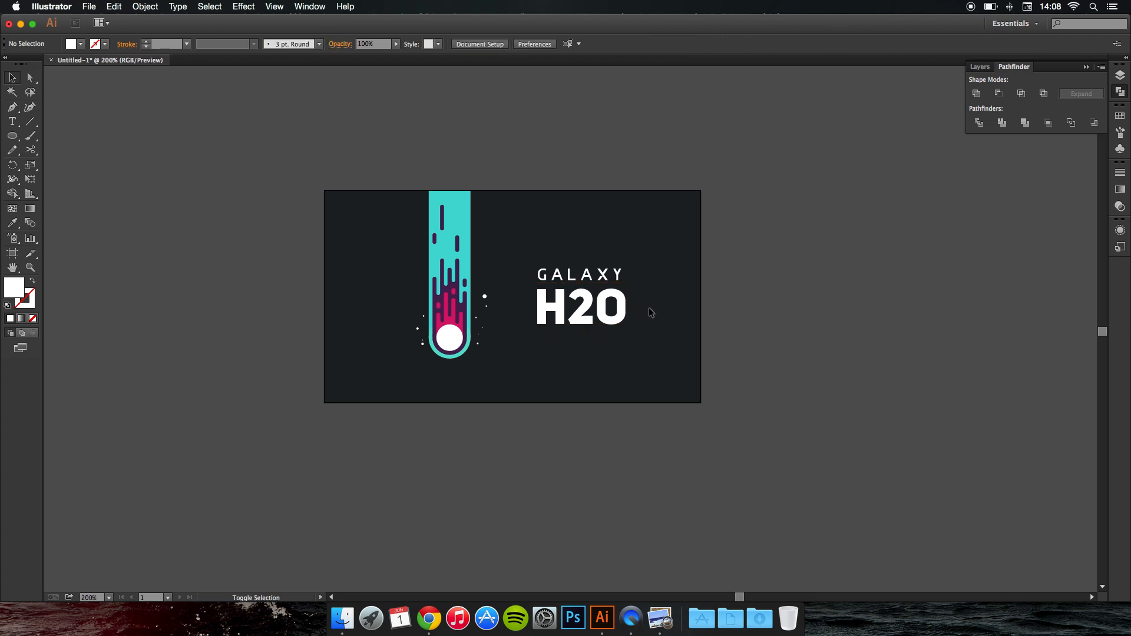
Select the GALAXY and H2O texts together, scale both up slightly, and clear the selection
scroll(649, 310, "up", 5)
scroll(647, 311, "down", 7)
scroll(645, 312, "up", 3)
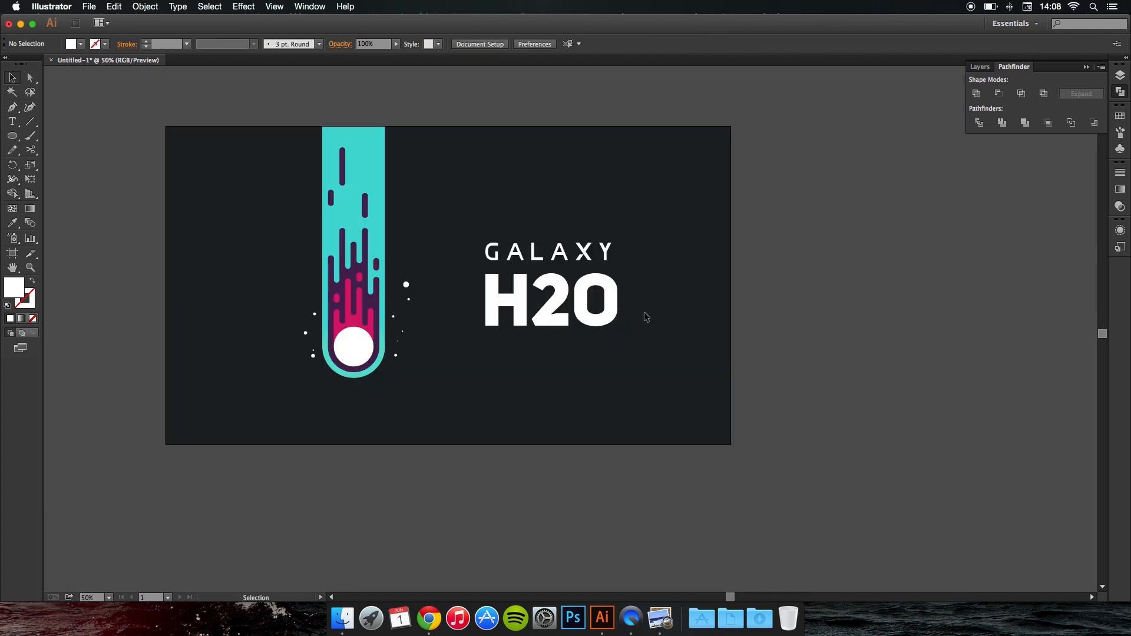
left_click(494, 220)
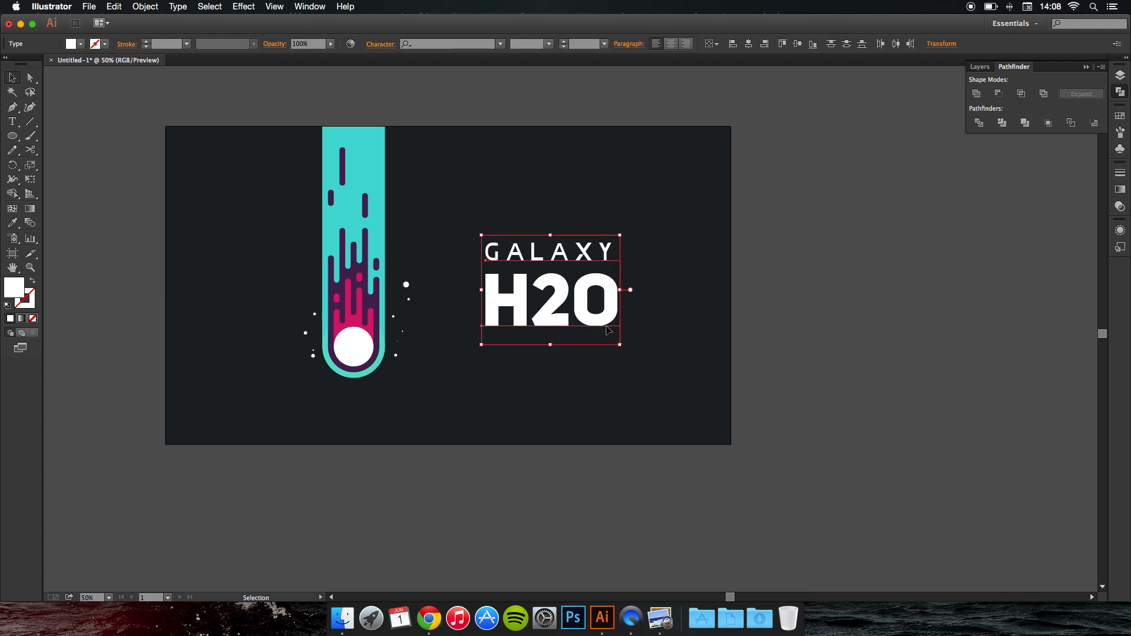
mouse_move(620, 346)
left_mouse_down()
mouse_move(639, 356)
mouse_move(624, 347)
left_mouse_up()
left_click(654, 352)
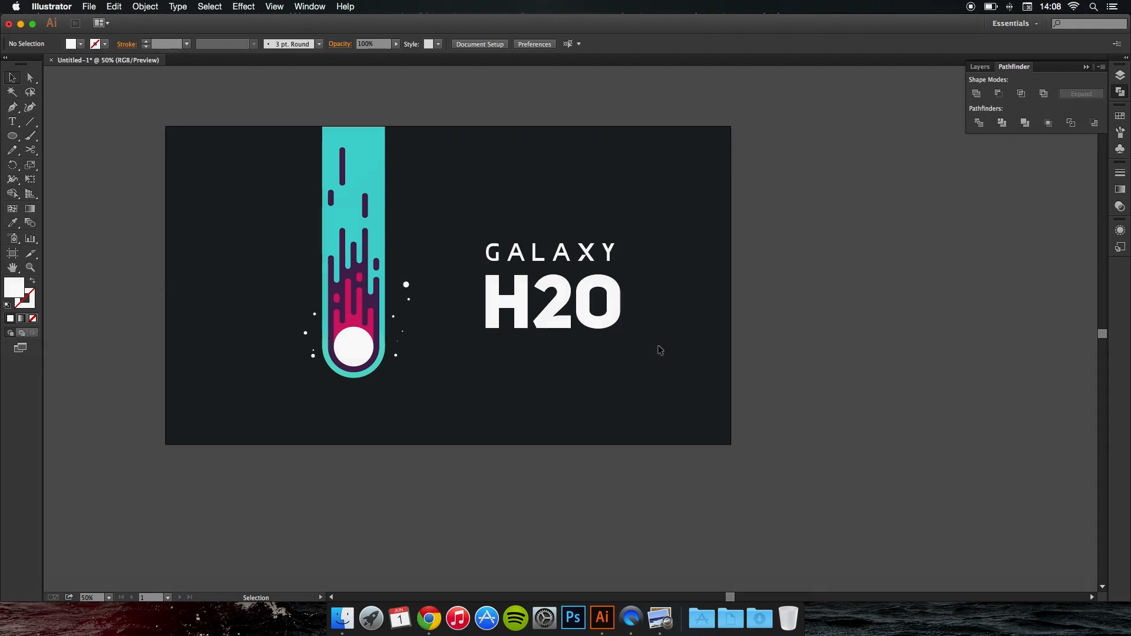